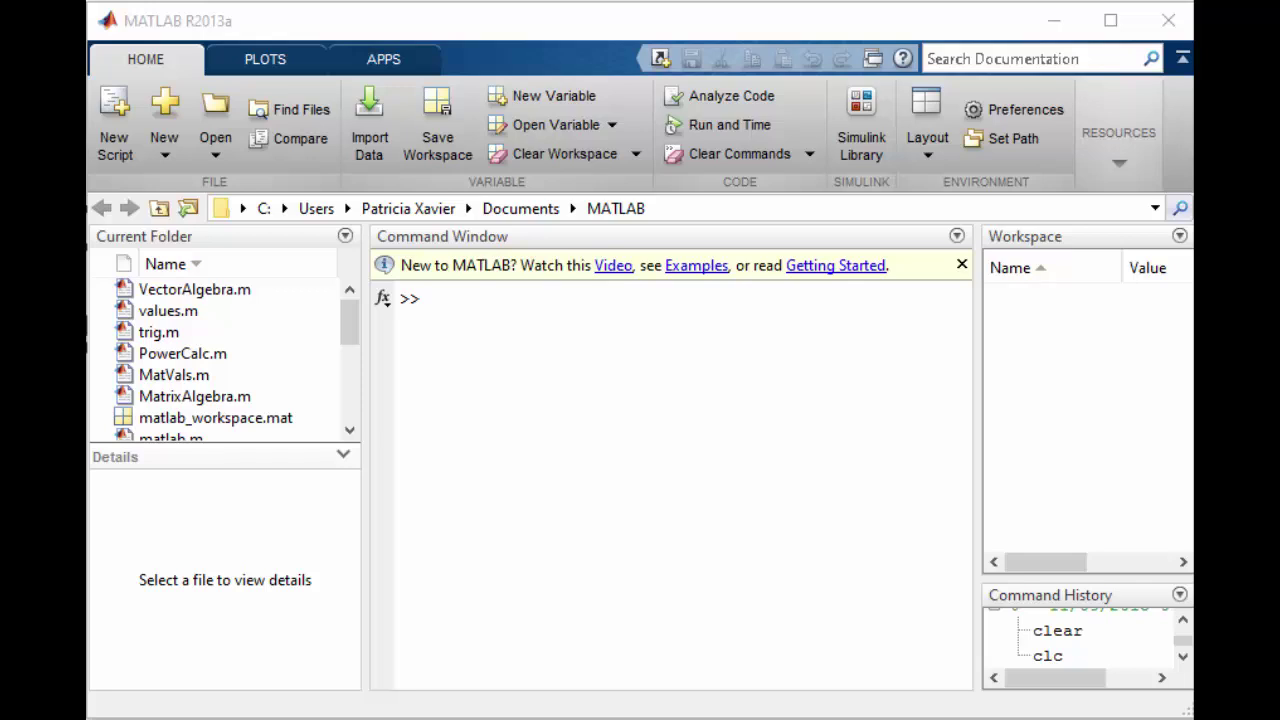
- Create a new blank script and save it as MyLoop.m
left_click(118, 143)
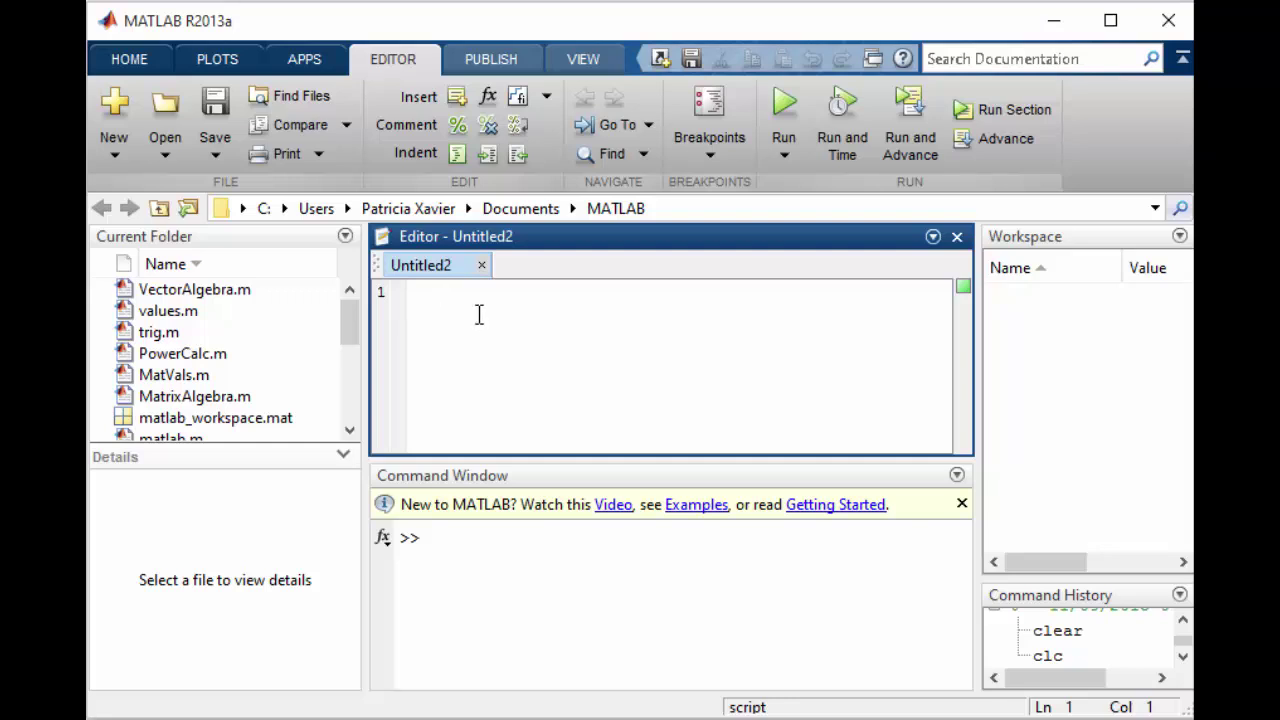
left_click(220, 110)
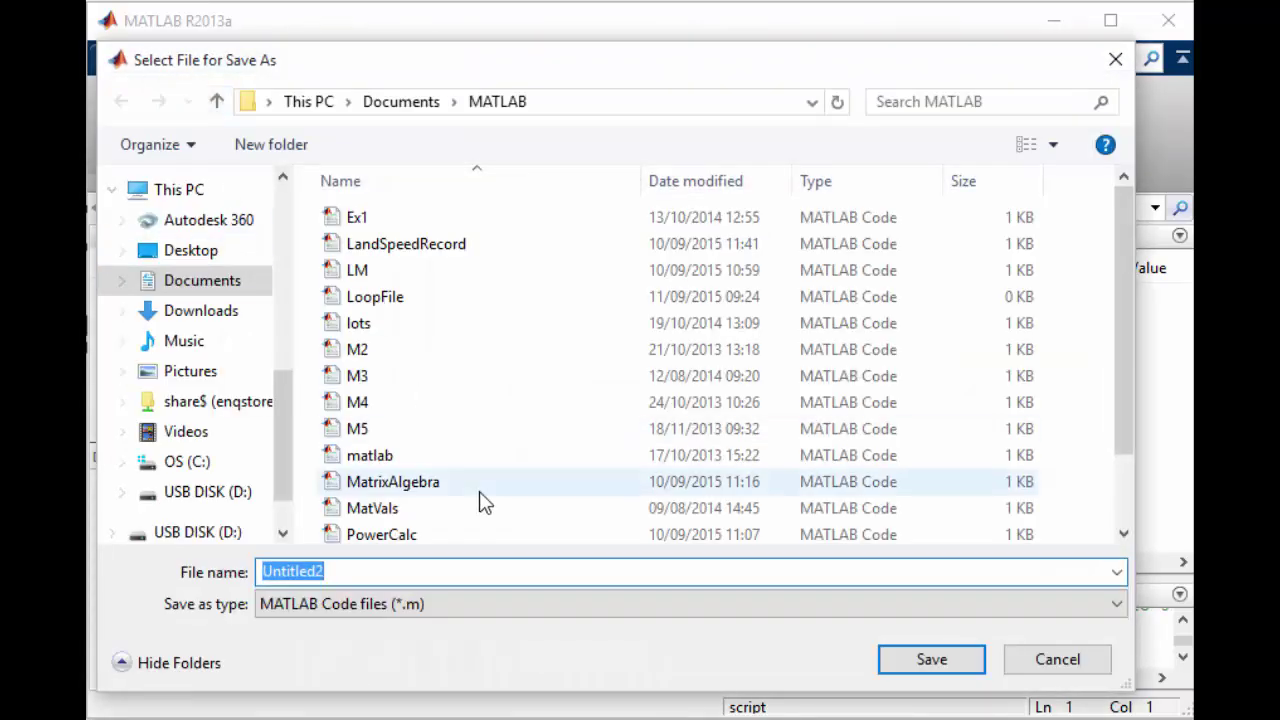
type("MyLoop")
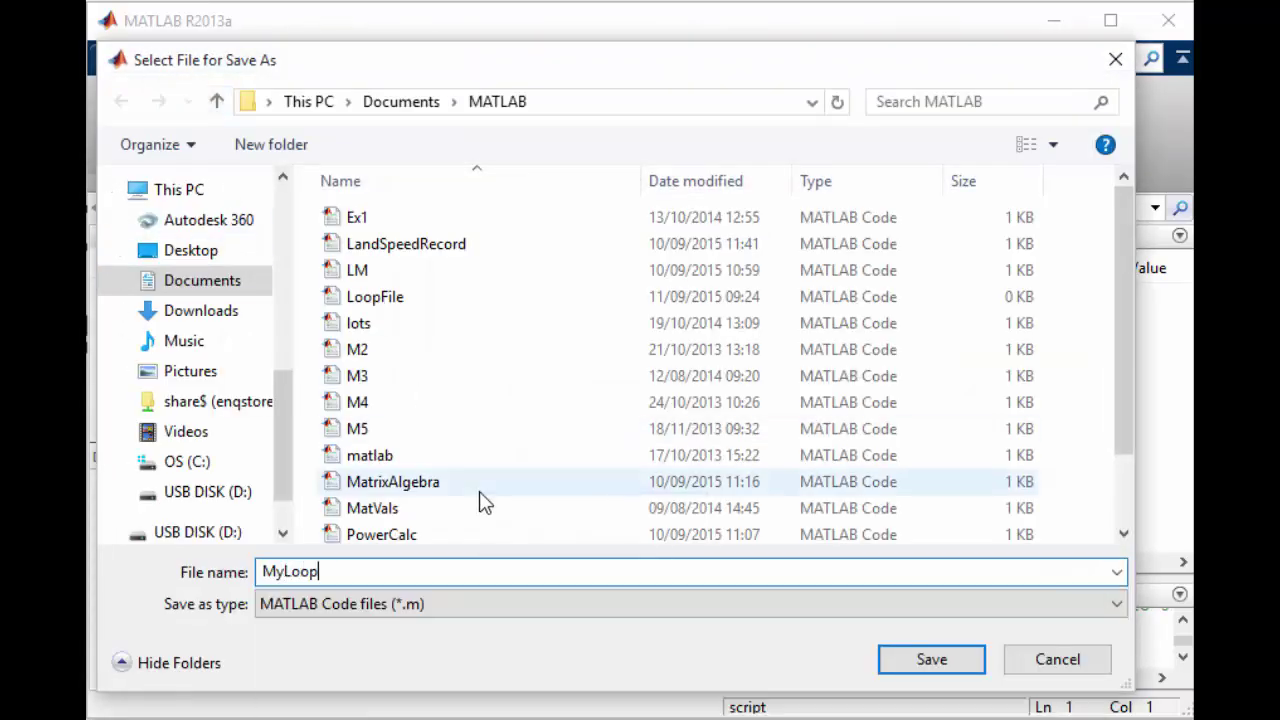
key("Return")
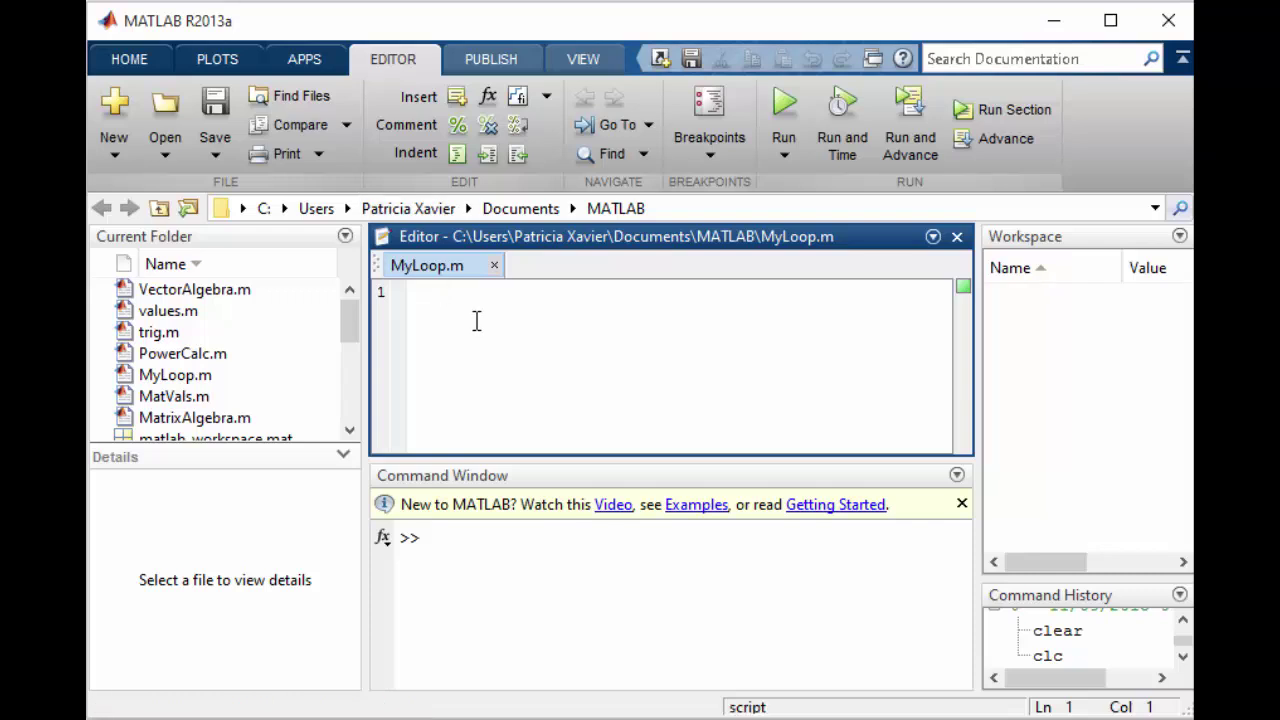
- Write disp('Hello World') on the script's first line
type("di")
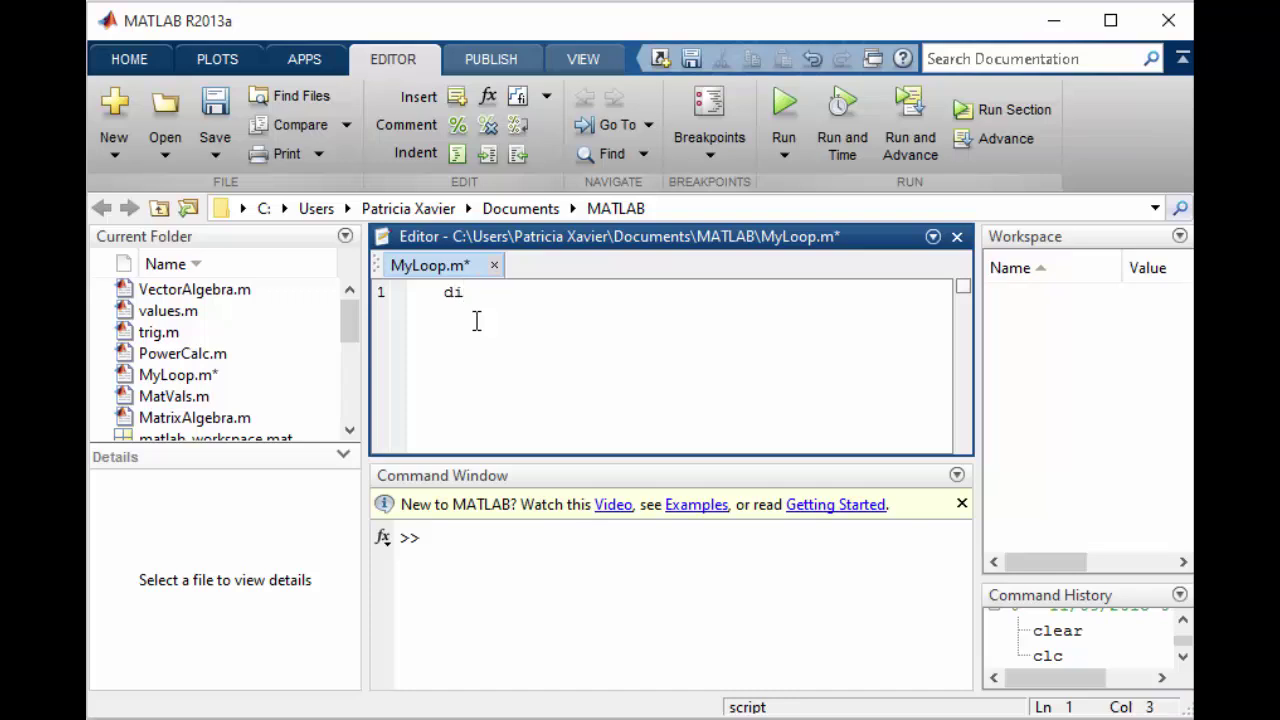
type("sp('")
type("T")
key("BackSpace")
type("Hello ")
type("World")
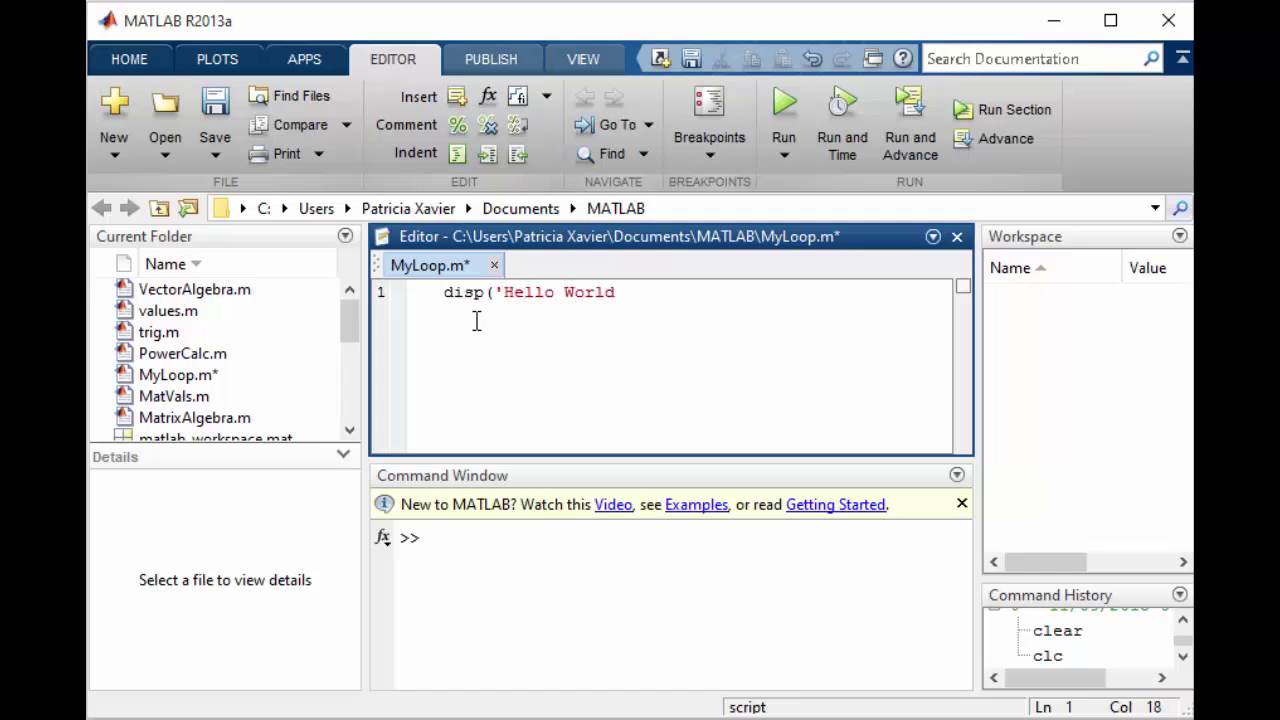
type("')")
- Save and run MyLoop.m, printing a single Hello World
left_click(216, 108)
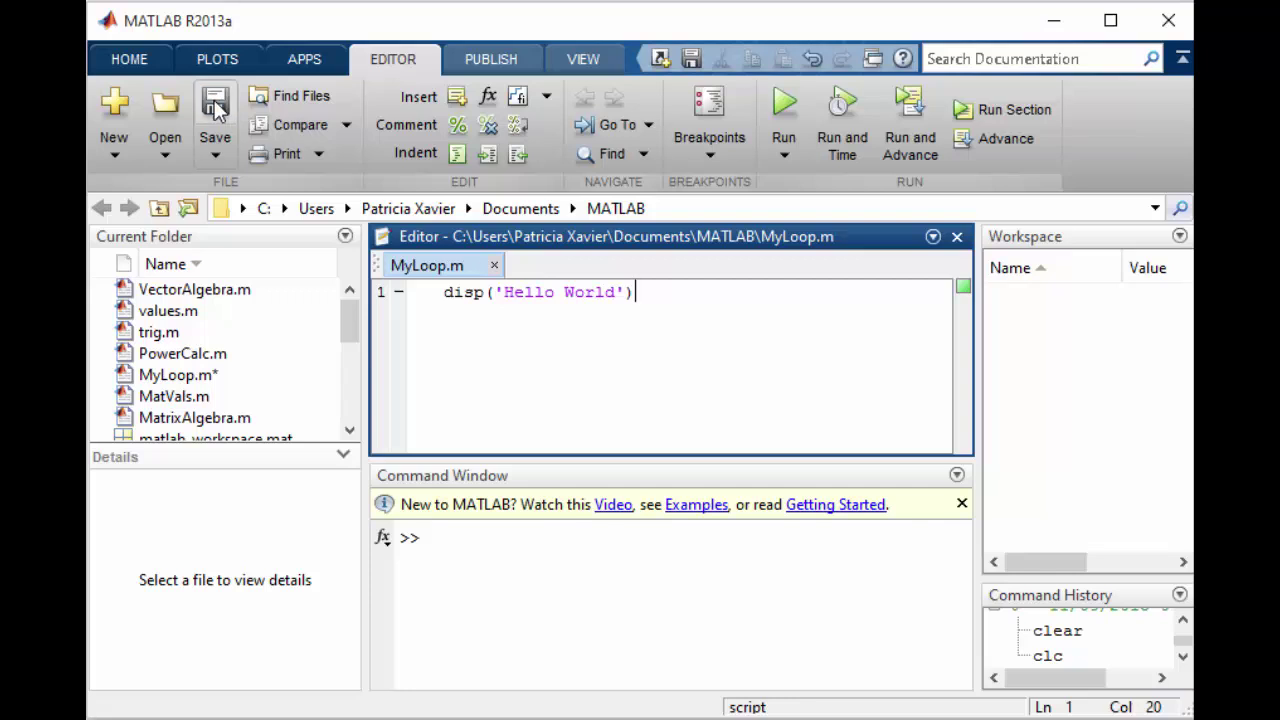
left_click(792, 105)
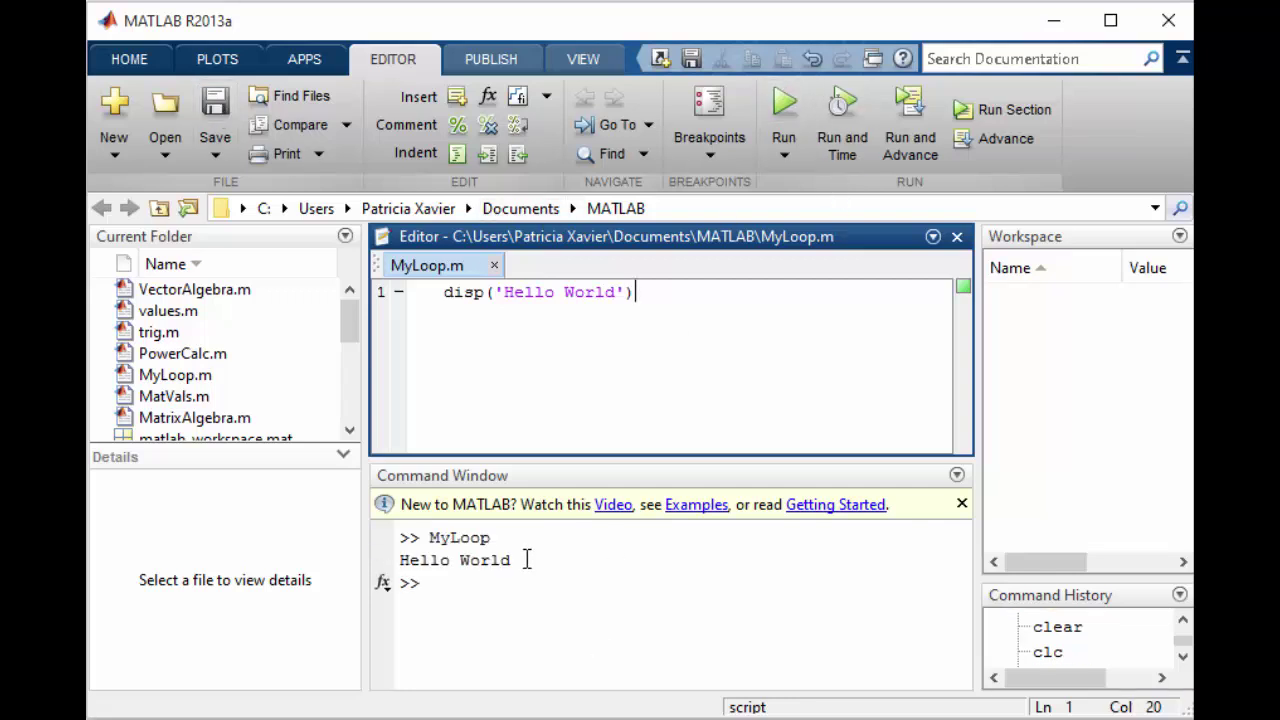
left_click_drag(527, 560, 401, 560)
- Copy the disp('Hello World') line and paste it until there are five copies
left_click(541, 334)
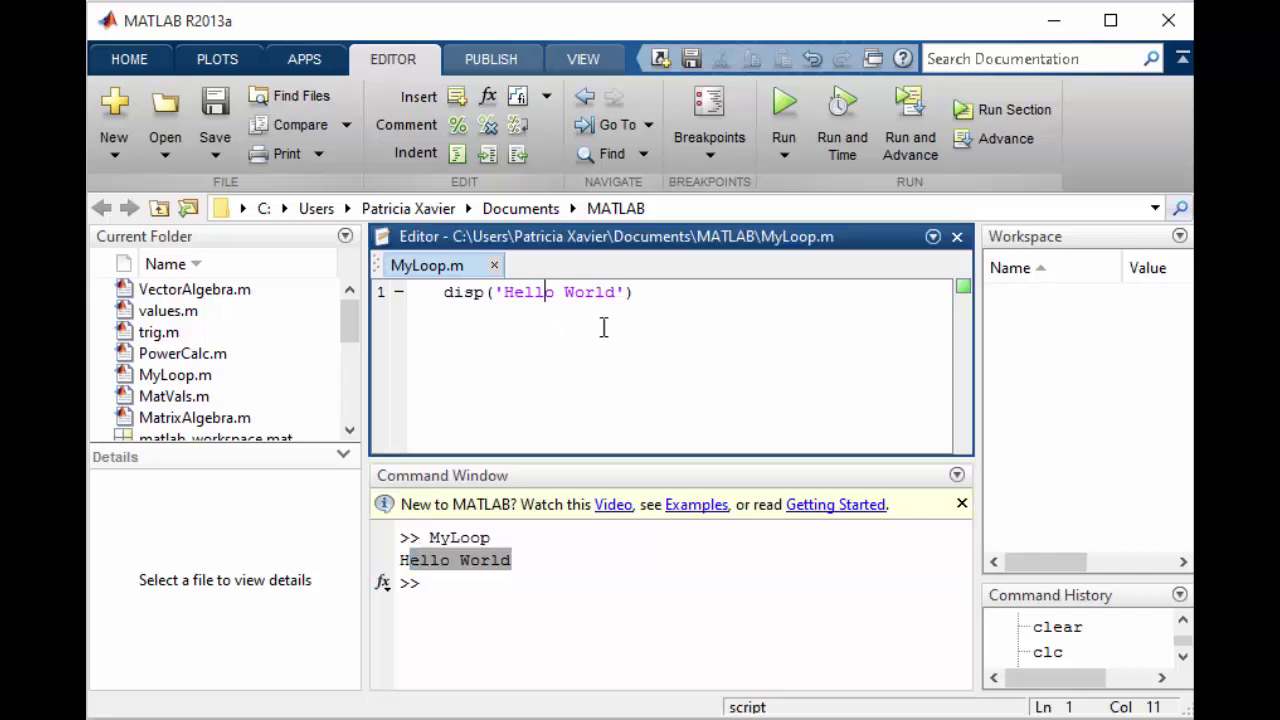
left_click_drag(640, 292, 425, 292)
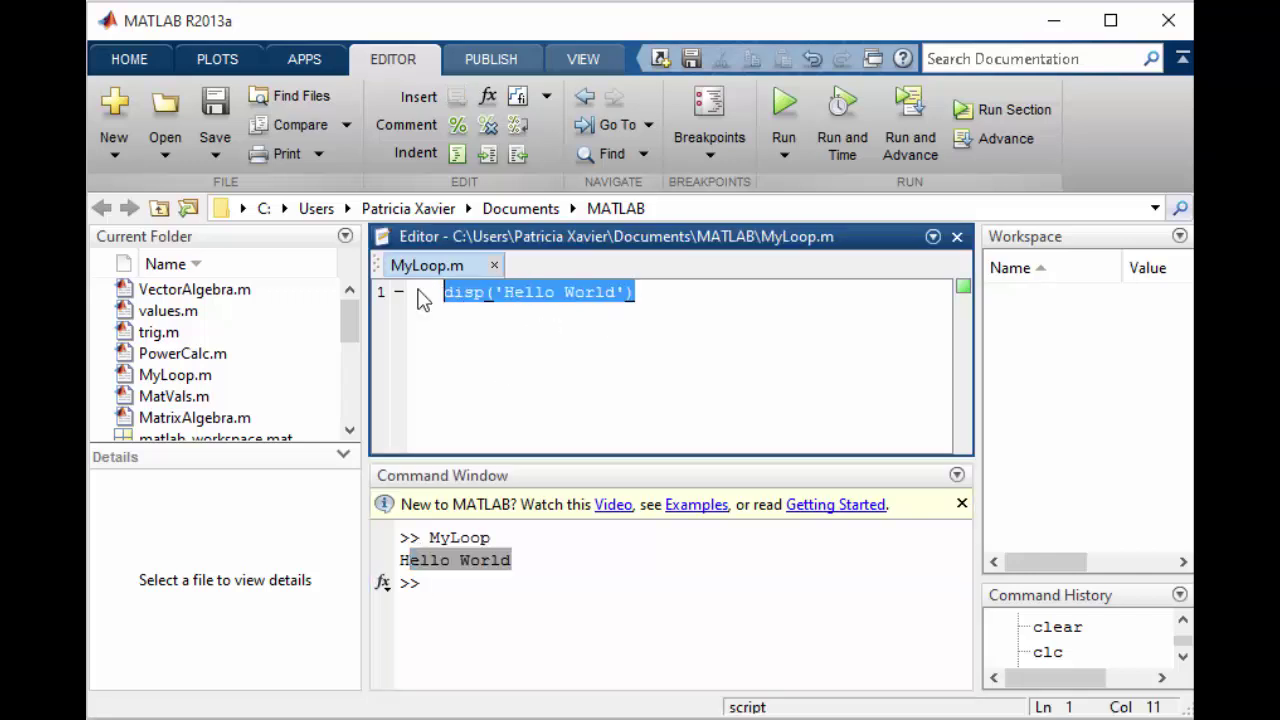
key("ctrl+c")
left_click(489, 323)
left_click(643, 294)
key("Return")
key("ctrl+v")
key("Return")
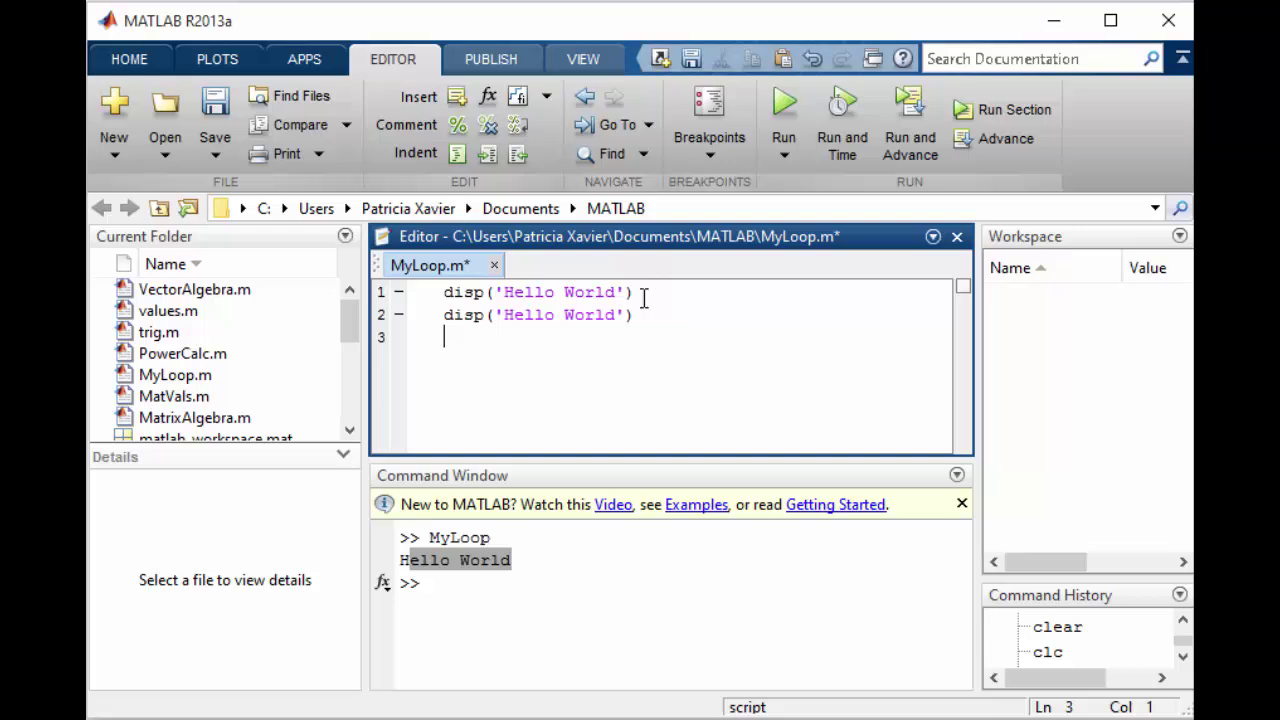
key("F5")
key("ctrl+v")
key("Return")
key("ctrl+v")
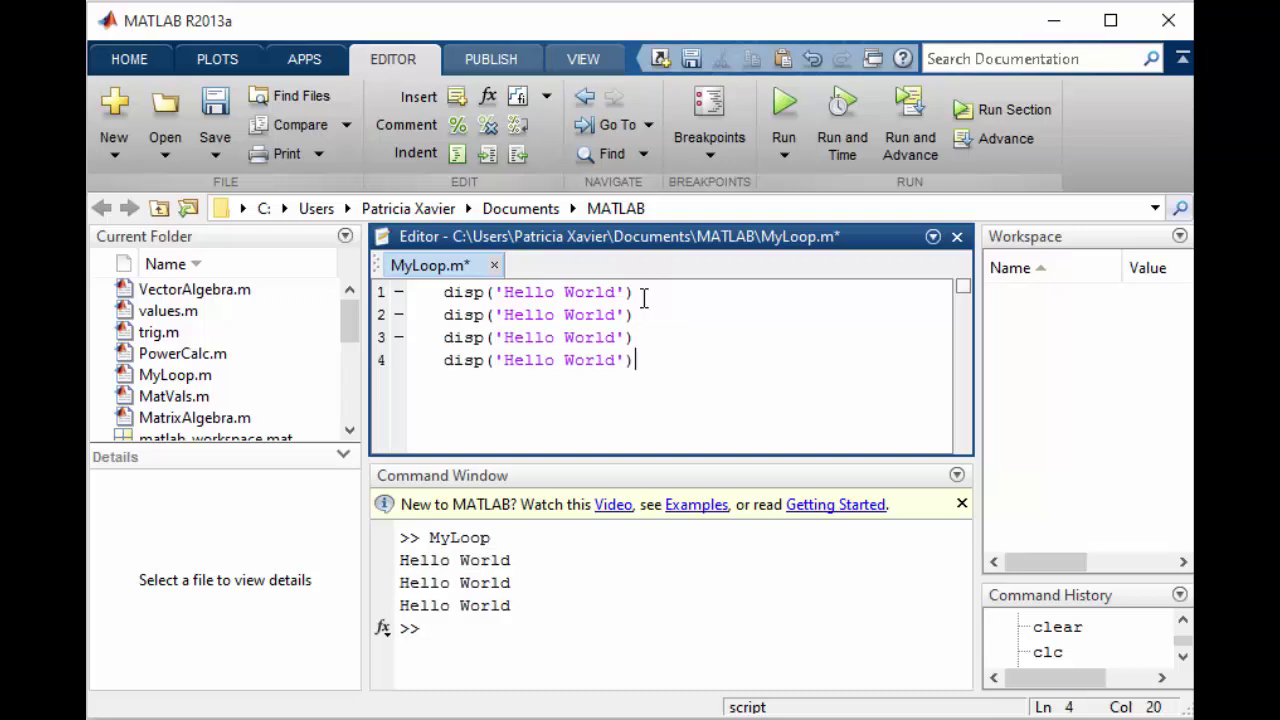
key("Return")
key("ctrl+v")
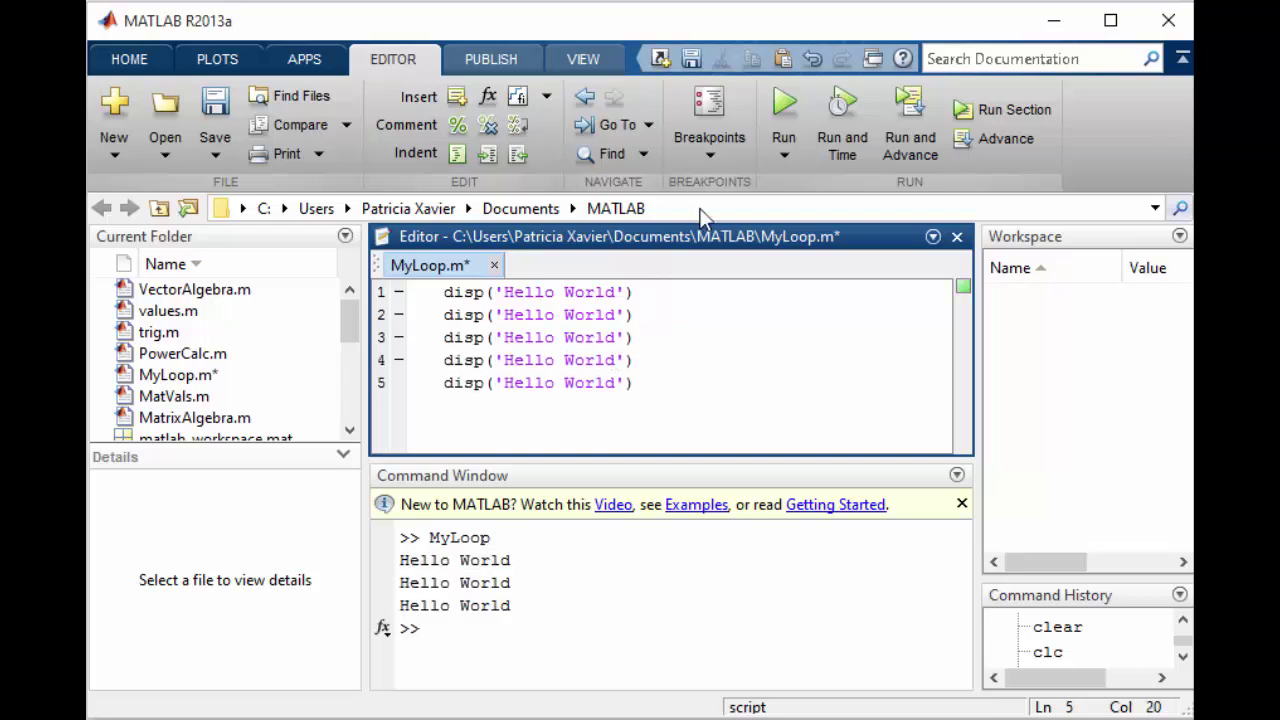
- Save and run the five-line script, printing Hello World five times
left_click(215, 105)
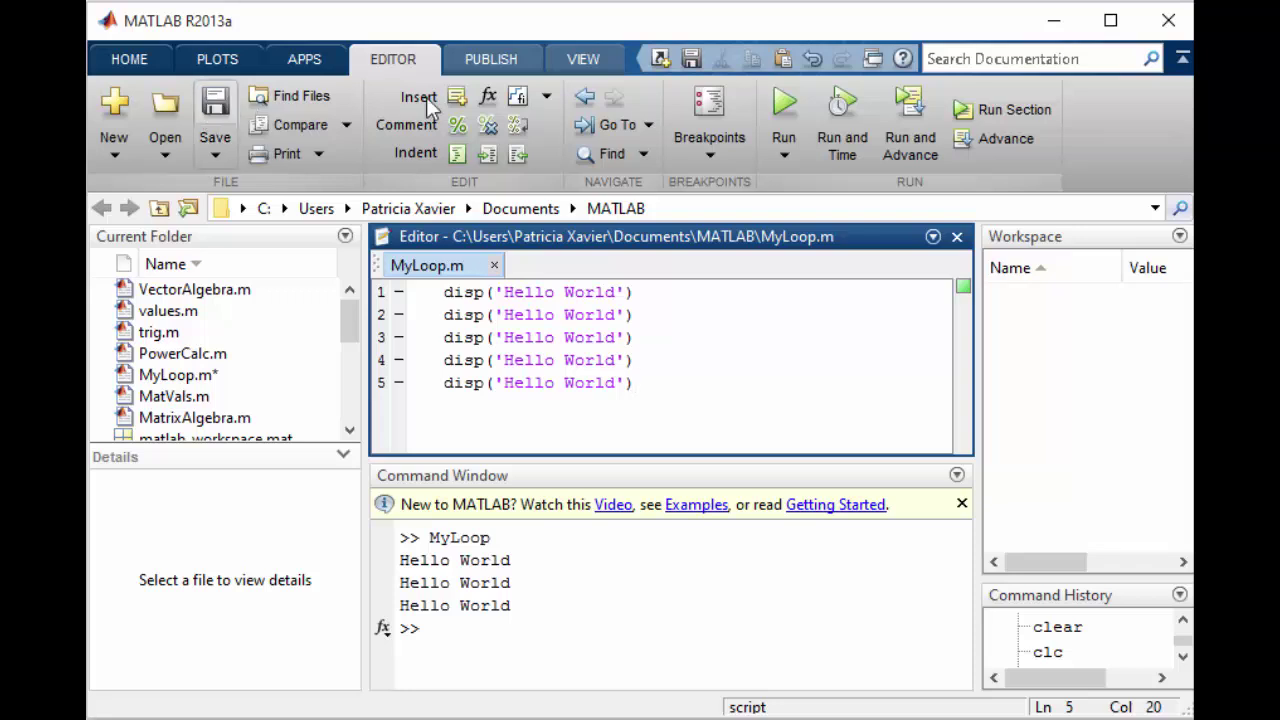
left_click(785, 105)
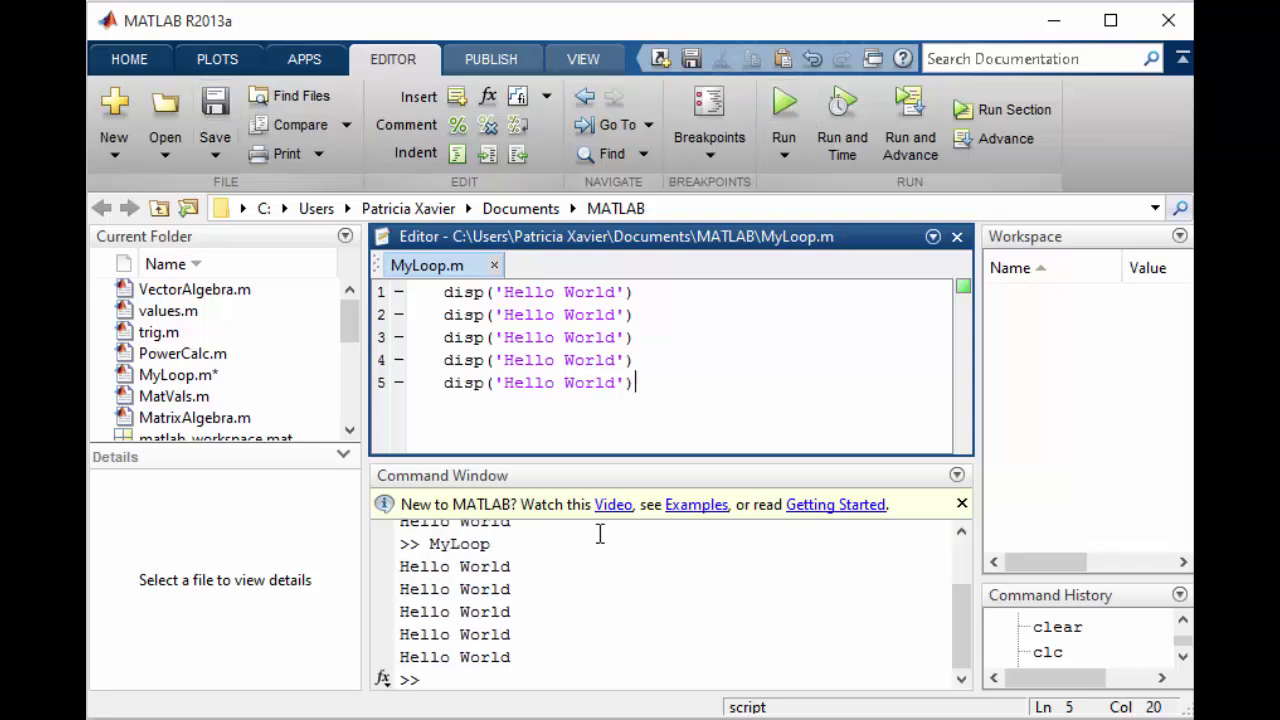
left_click_drag(405, 566, 446, 657)
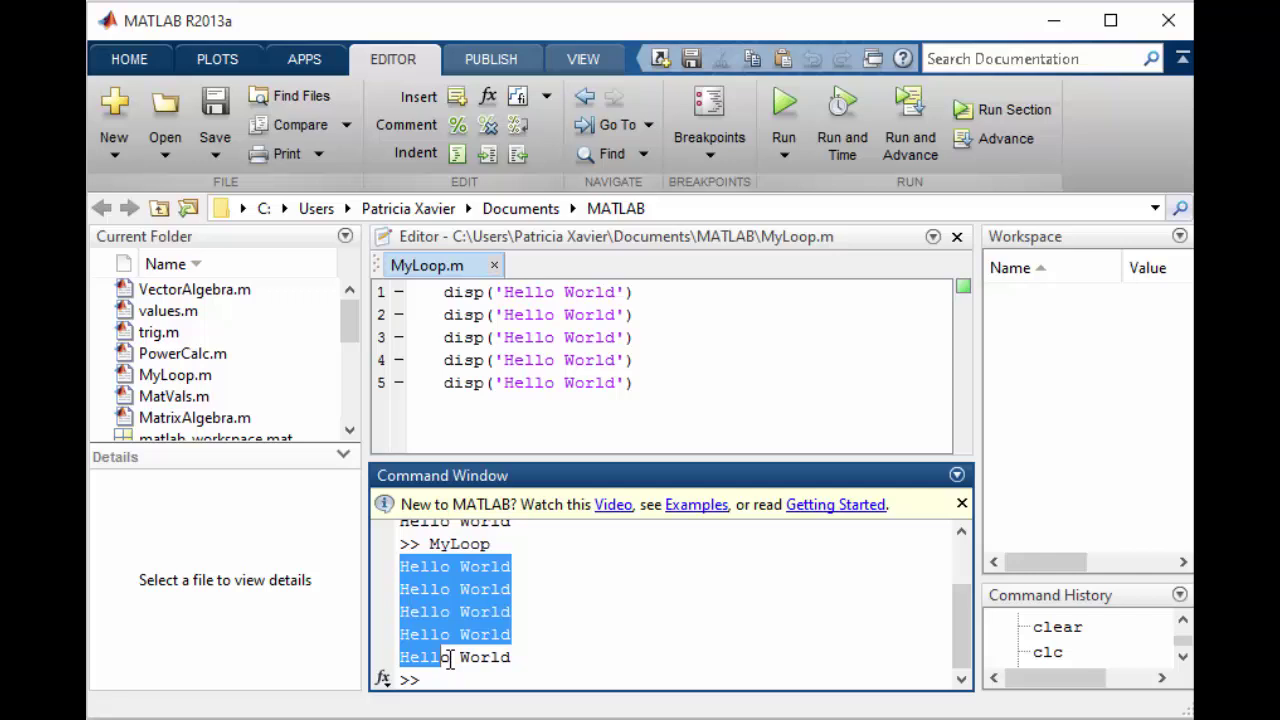
left_click(526, 657)
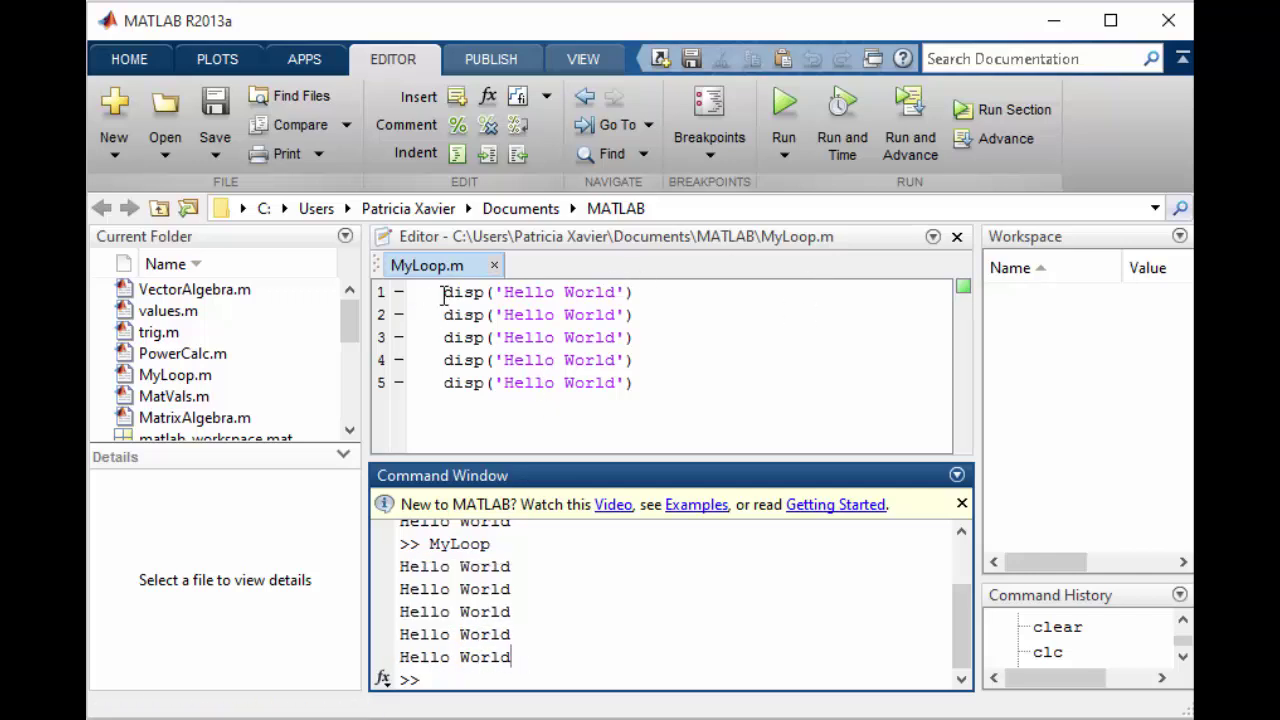
left_click(445, 292)
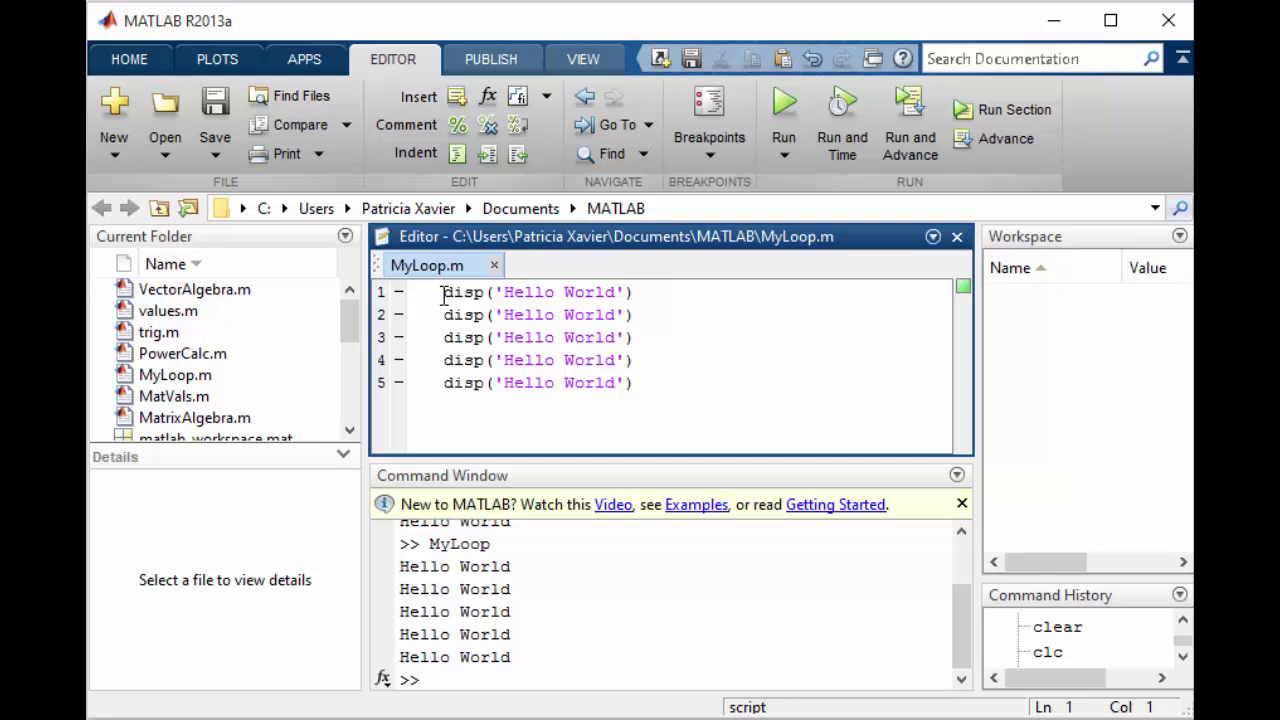
- Add a for line on top, delete the four extra disp lines, indent disp and add end
key("Return")
key("Up")
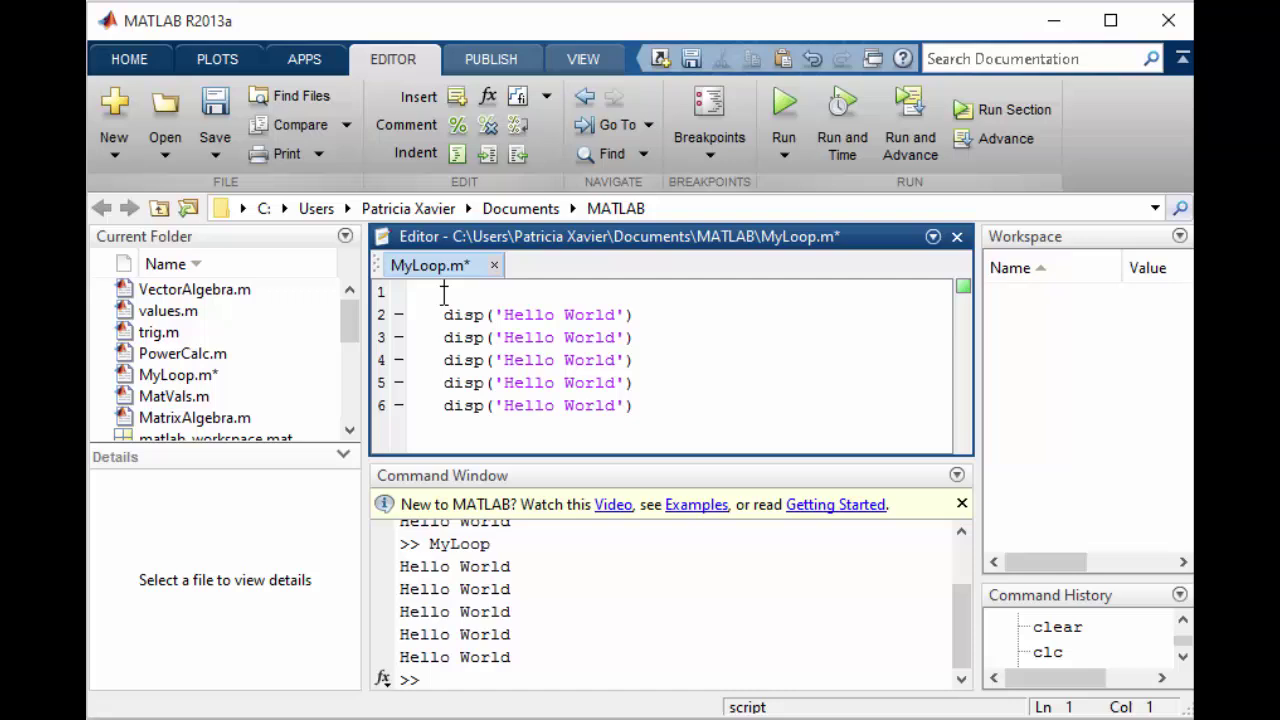
type("for")
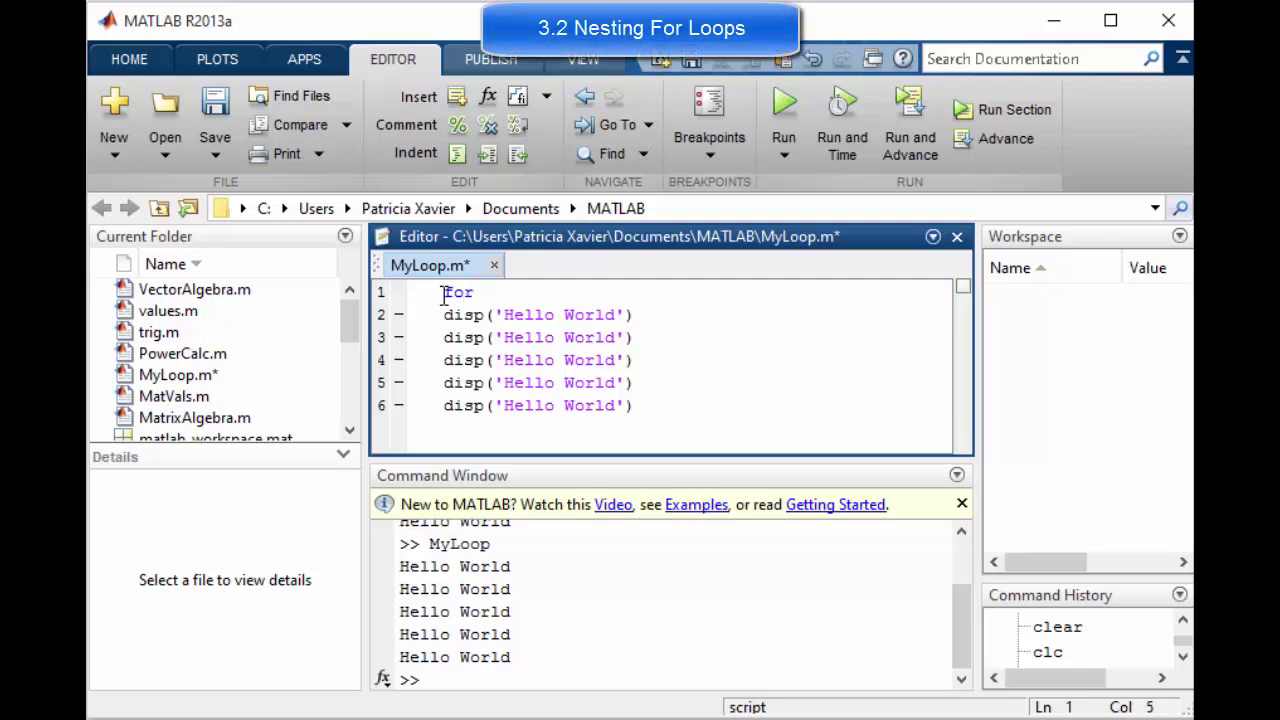
left_click_drag(636, 405, 425, 350)
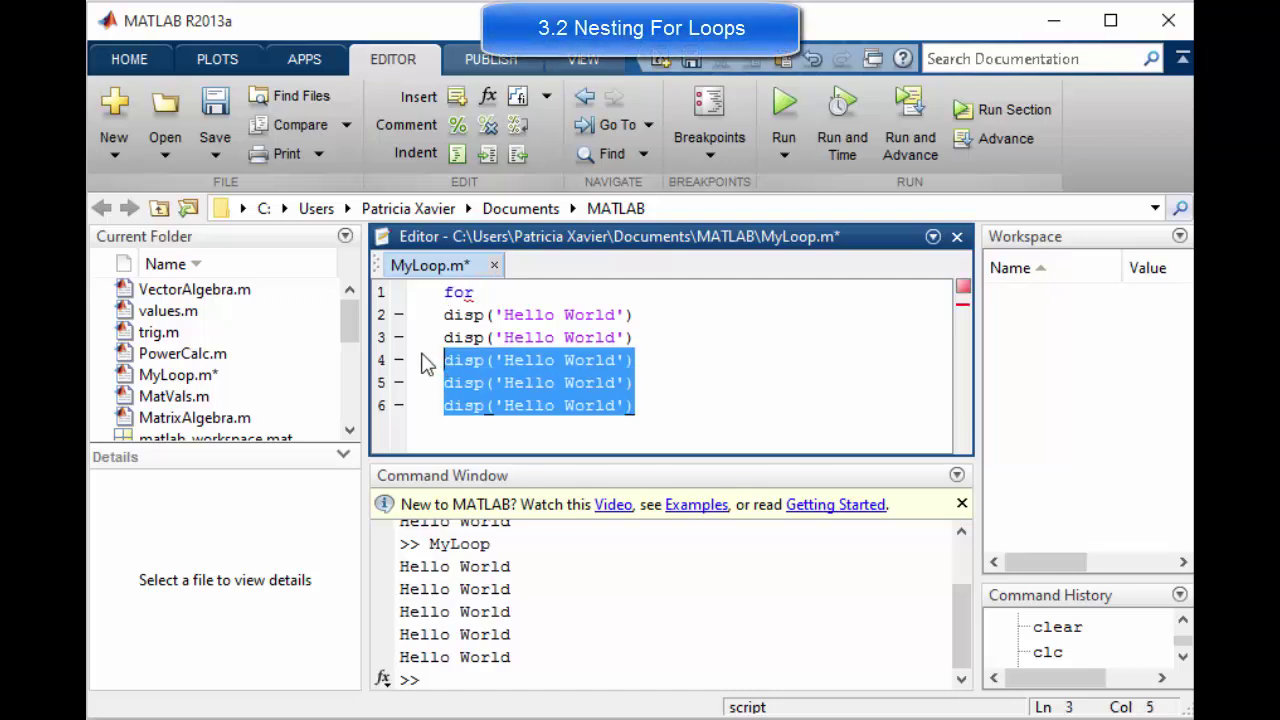
key("Delete")
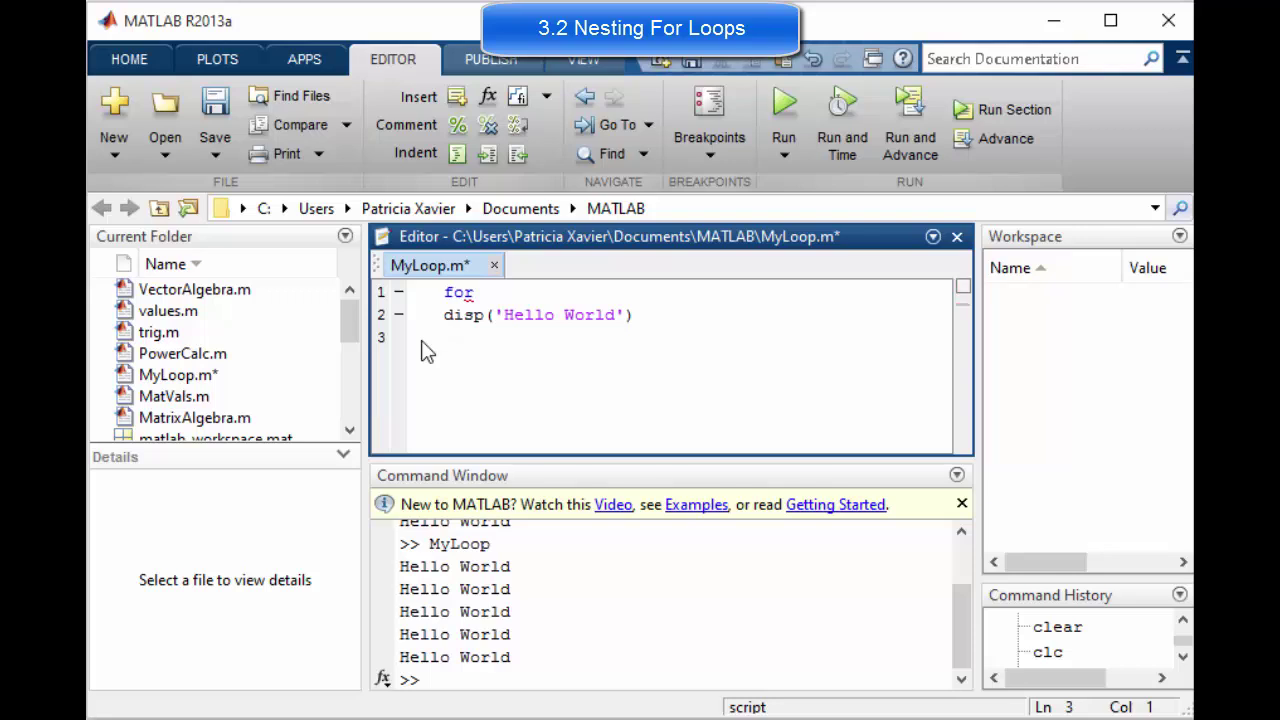
type("end")
key("Return")
key("Up")
key("BackSpace")
key("Return")
key("Up")
key("Tab")
key("Up")
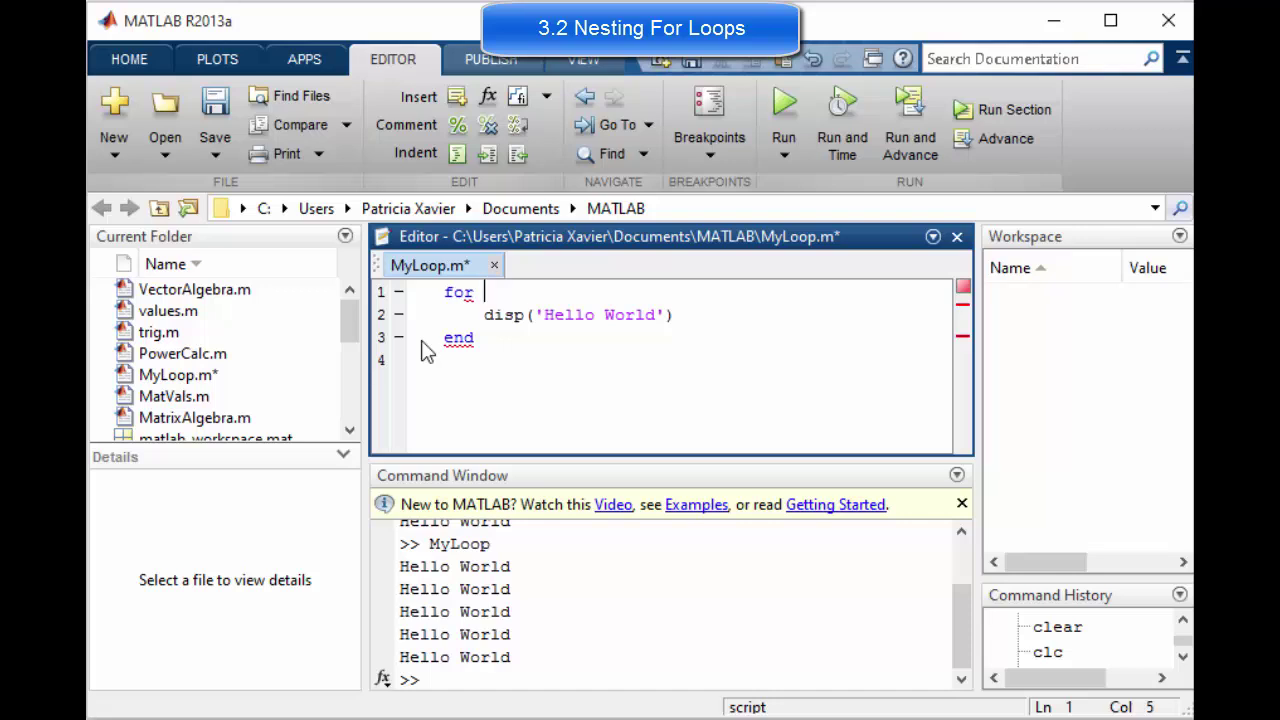
- Complete the loop header as for ic=1:5 and review the loop body
type("ic")
type("o")
left_click_drag(507, 293, 485, 292)
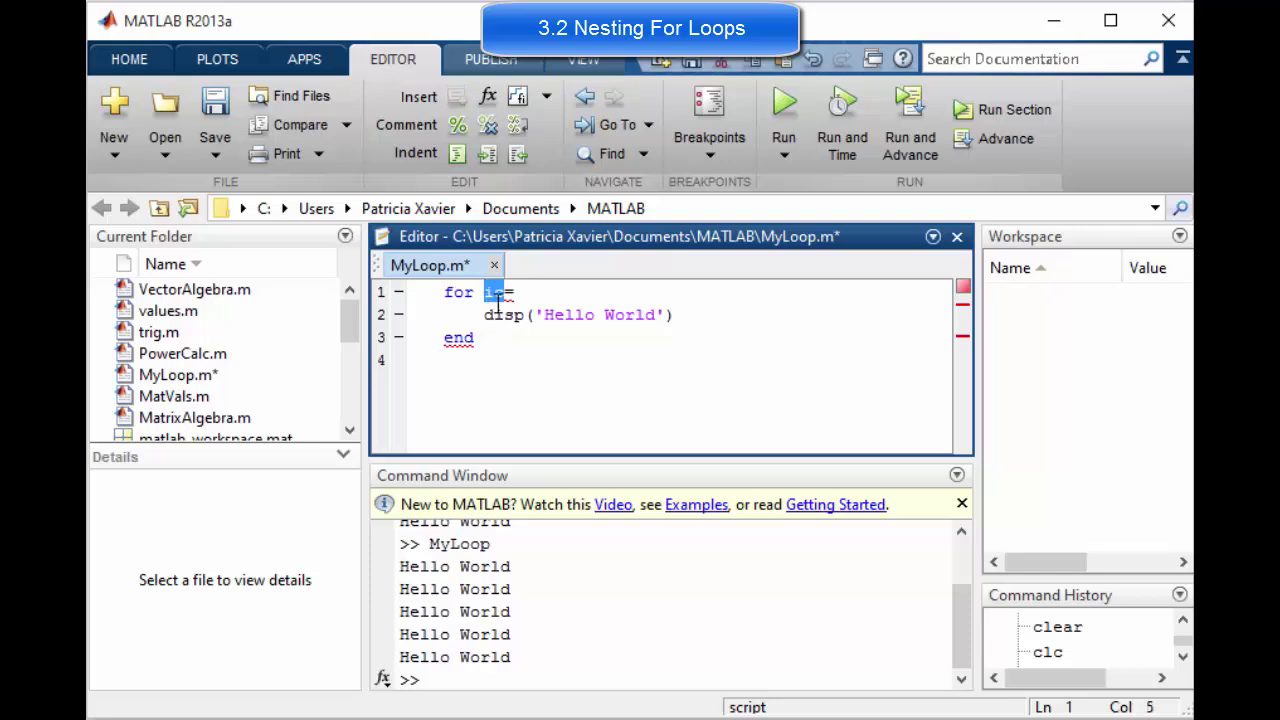
left_click(499, 294)
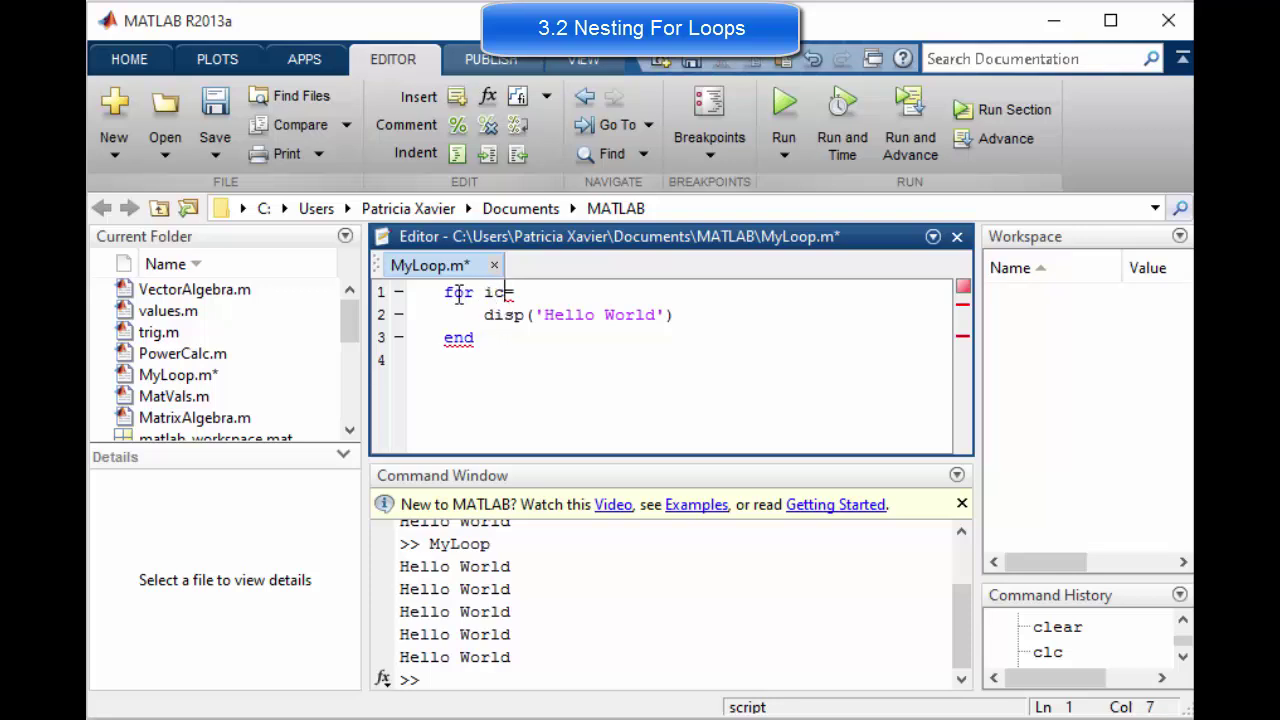
left_click_drag(503, 293, 487, 292)
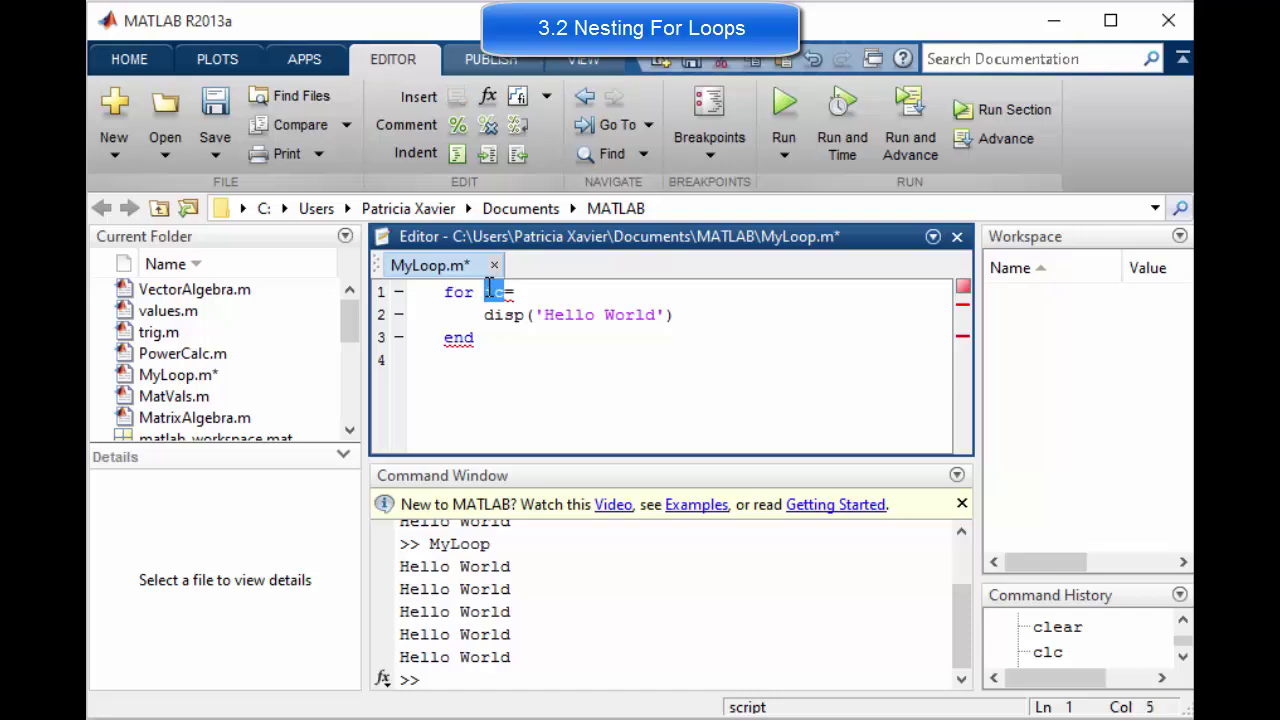
left_click(524, 293)
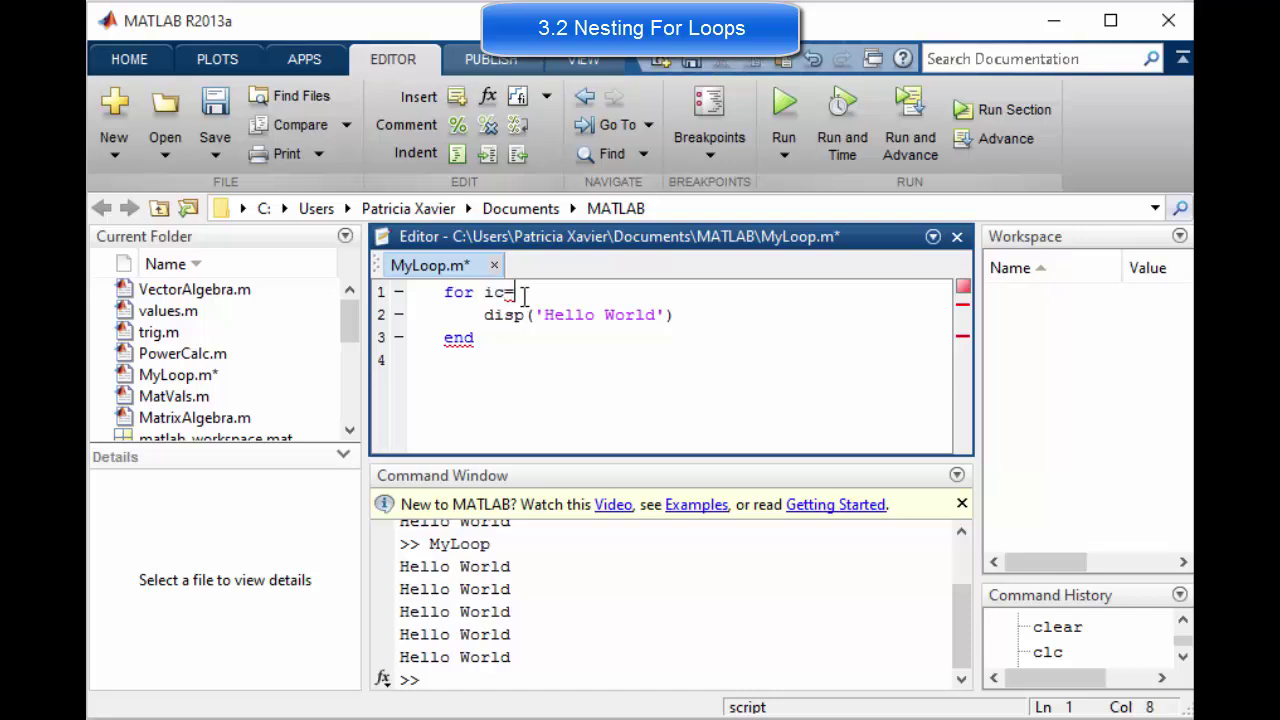
type("1:5")
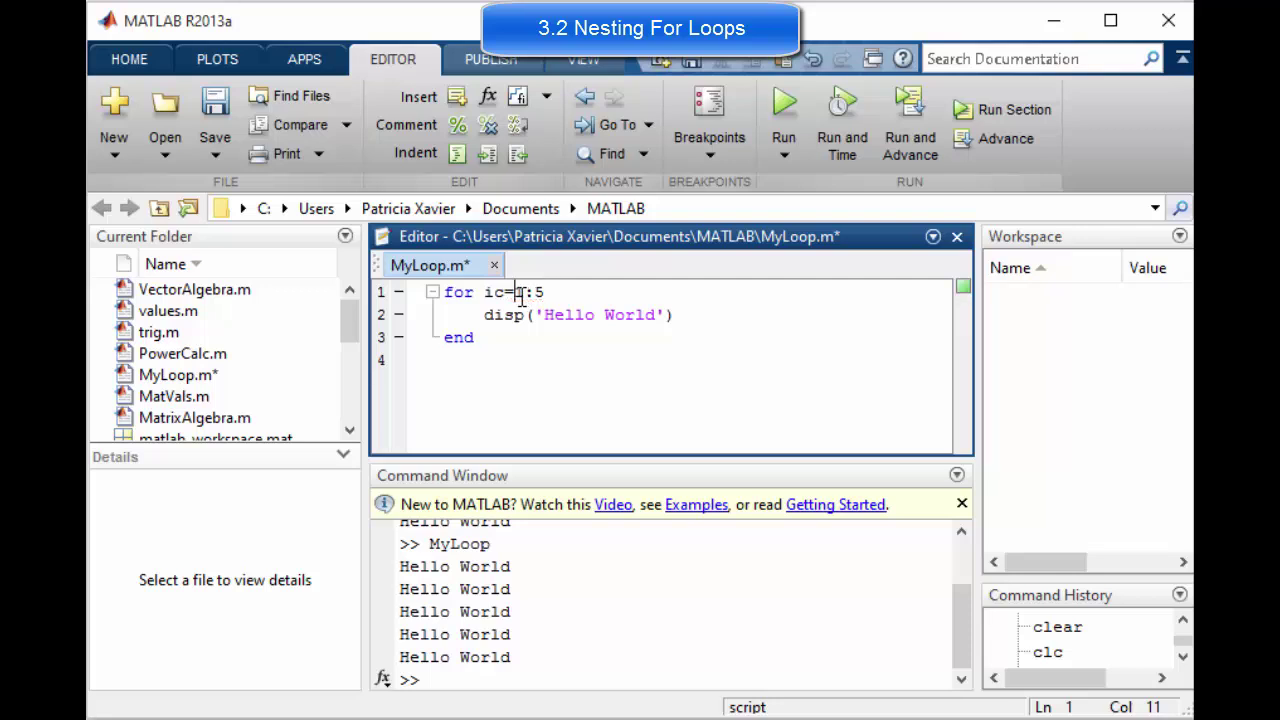
left_click_drag(514, 292, 527, 292)
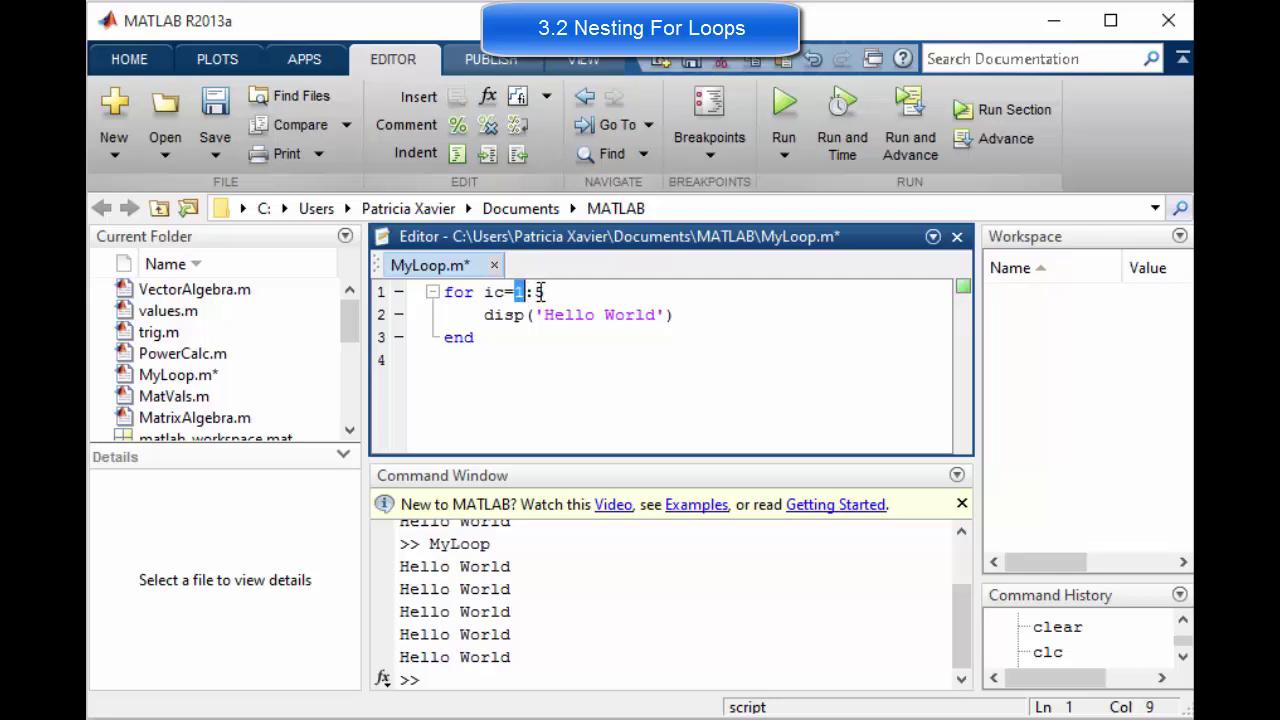
left_click(546, 292)
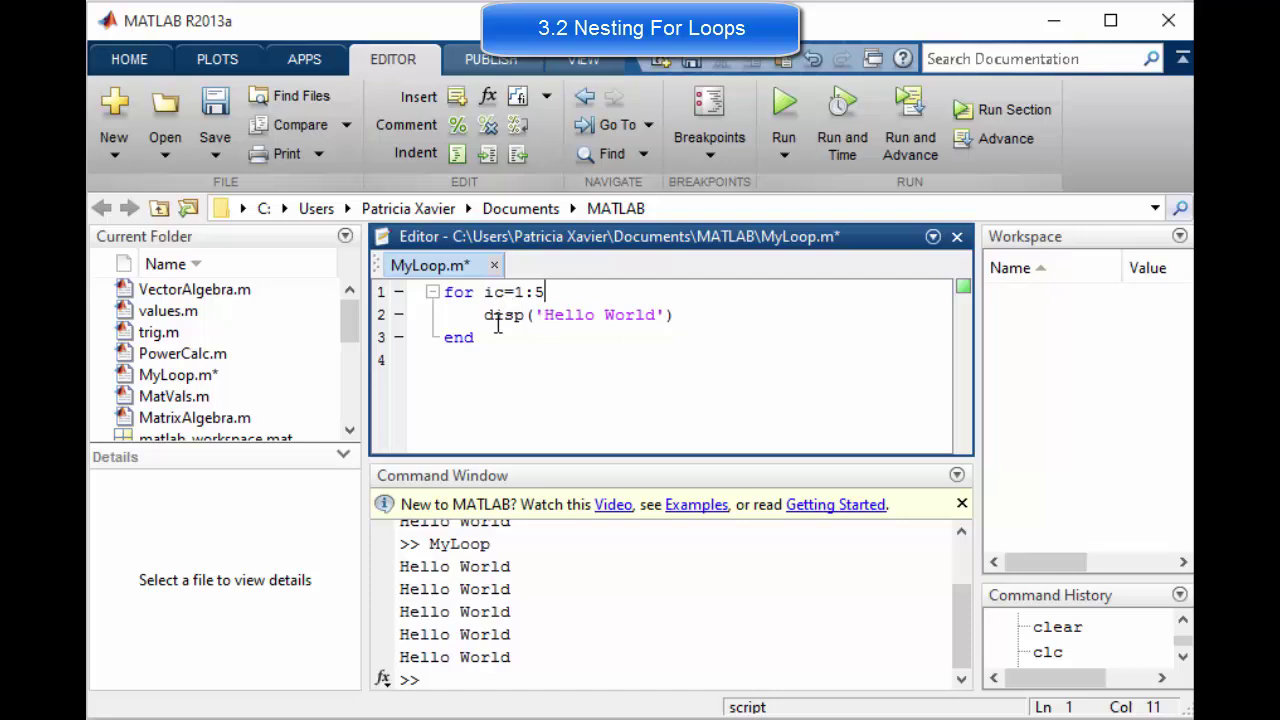
left_click(494, 313)
left_click(474, 340)
- Save MyLoop.m, clear the Command Window with clc, and rerun the script
left_click(215, 101)
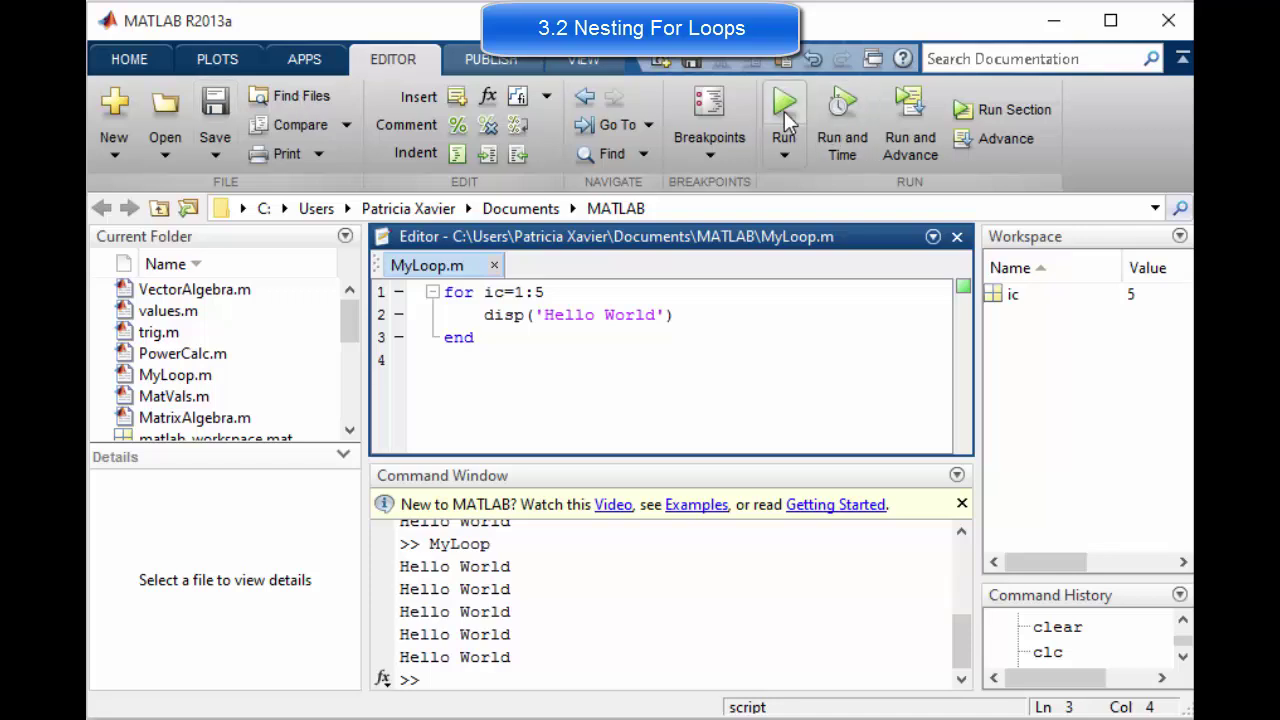
left_click(743, 629)
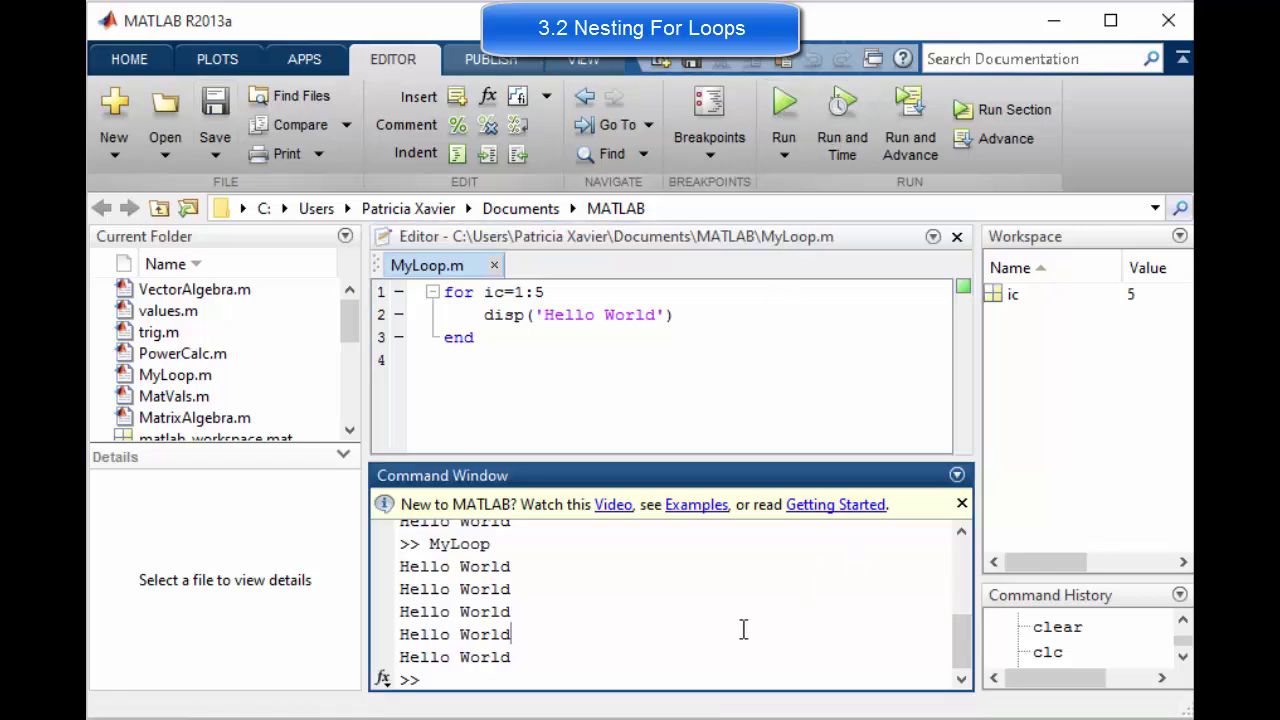
type("clc")
key("Return")
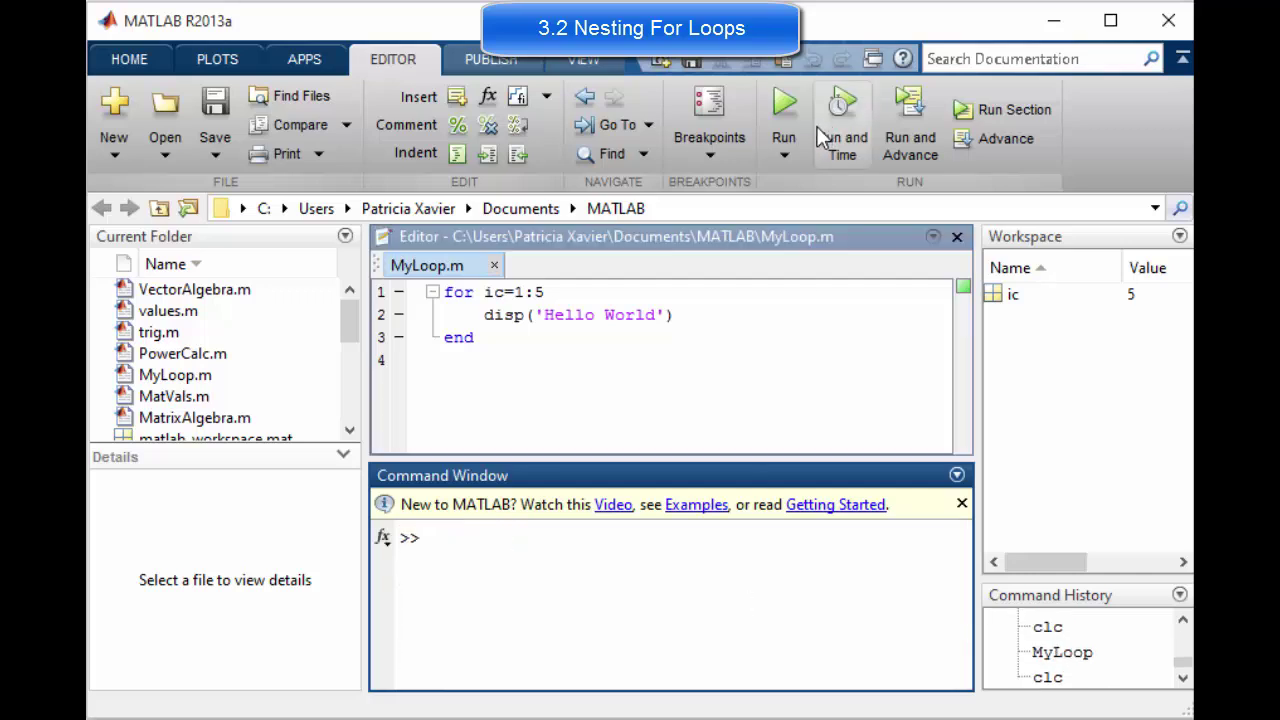
left_click(773, 116)
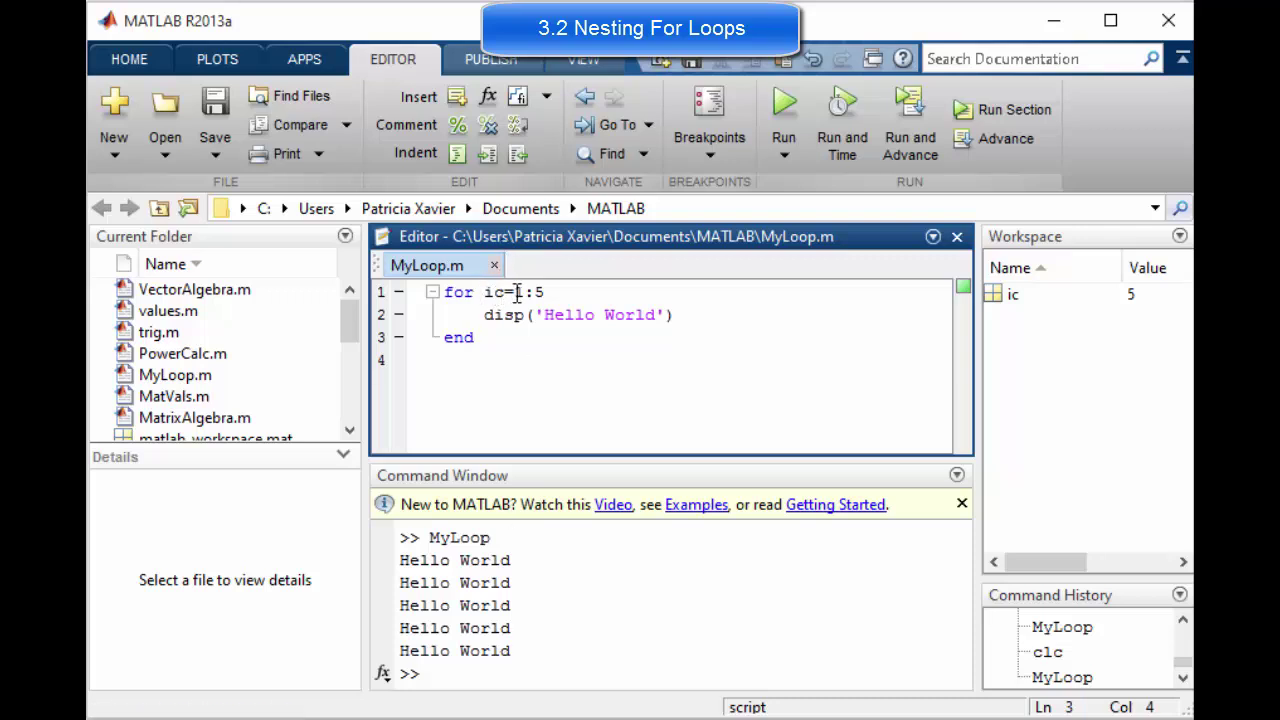
- Review the loop's starting value and return to the end of the for line
left_click_drag(524, 291, 514, 291)
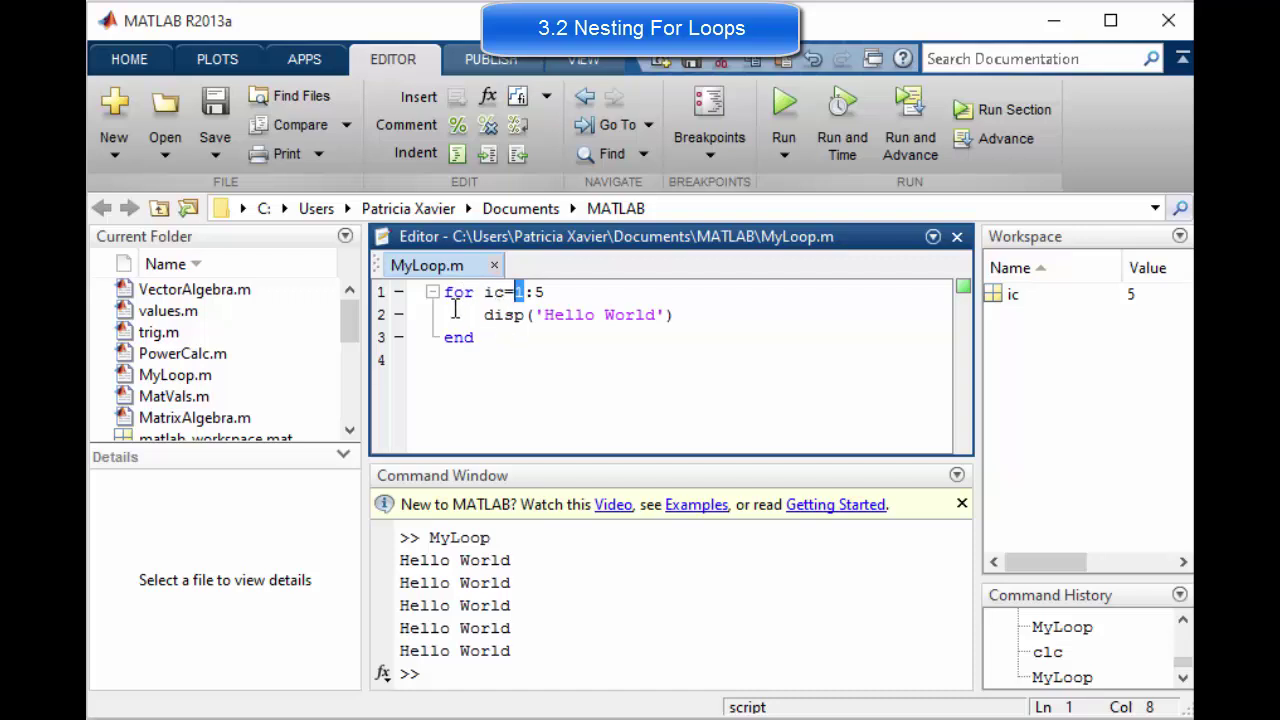
left_click(478, 338)
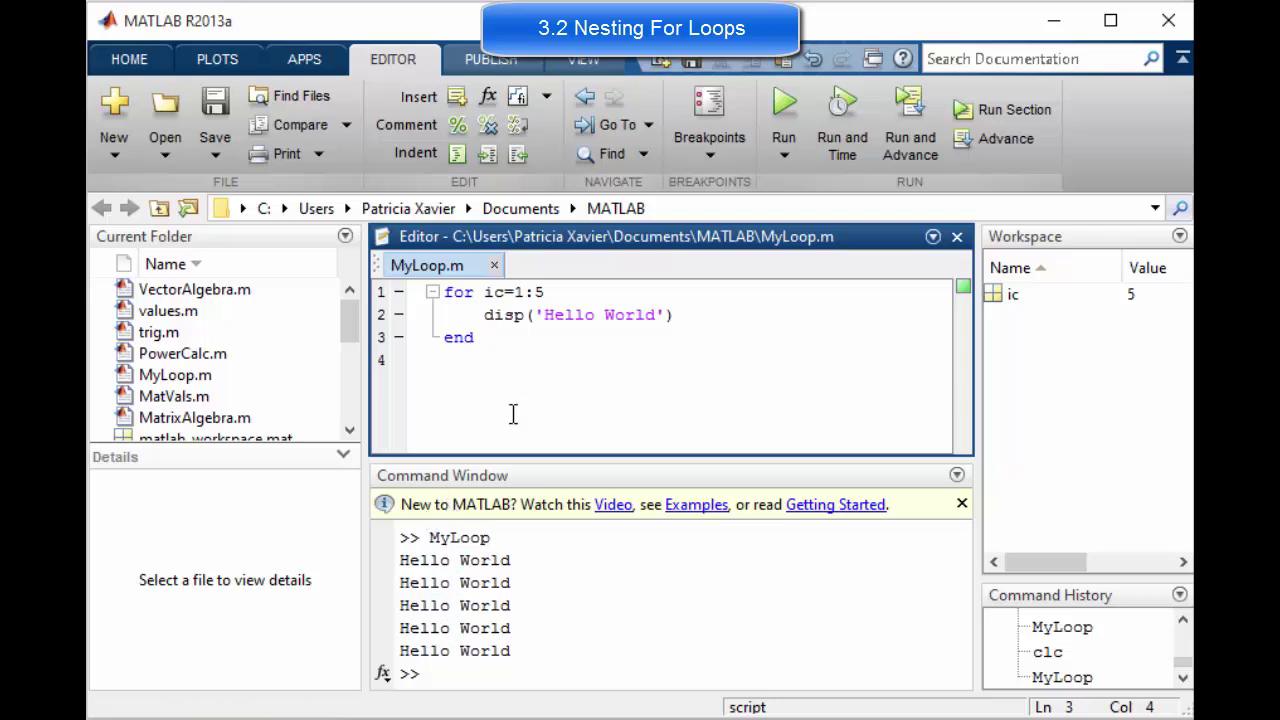
left_click(616, 298)
- Insert a disp(ic) line inside the for loop above the Hello World line
key("Return")
type("ic")
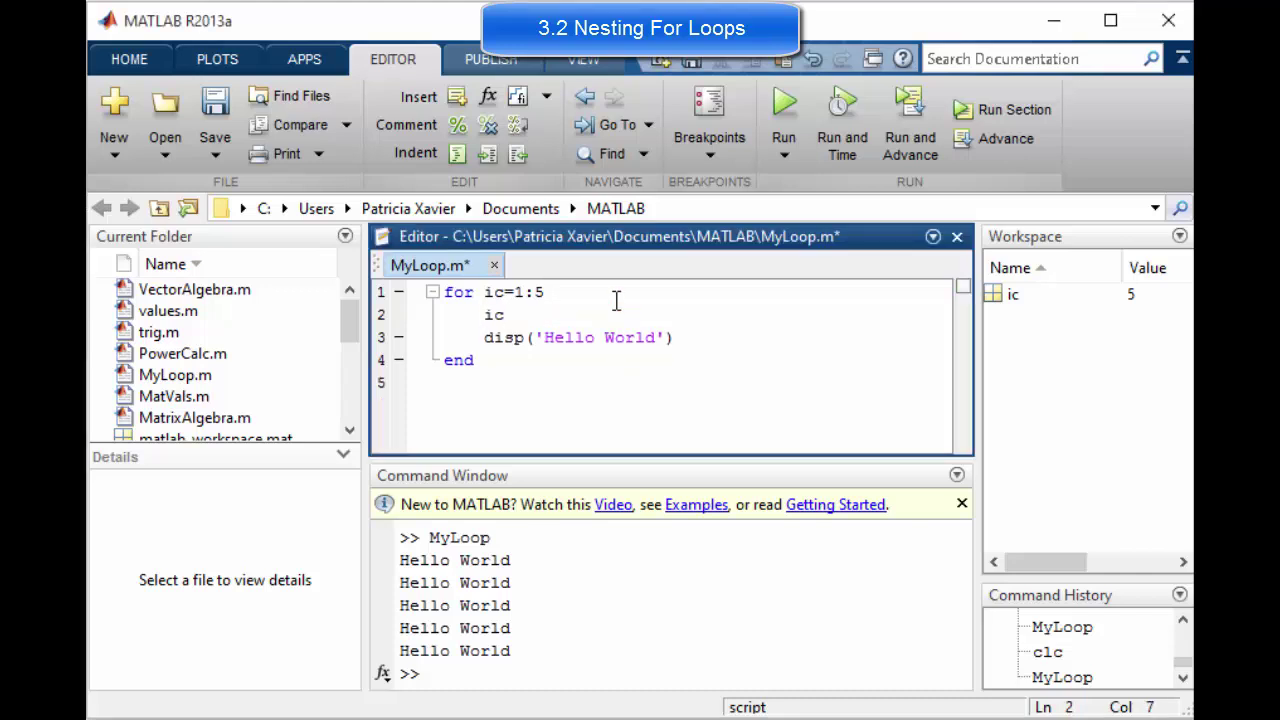
key("Left")
key("Left")
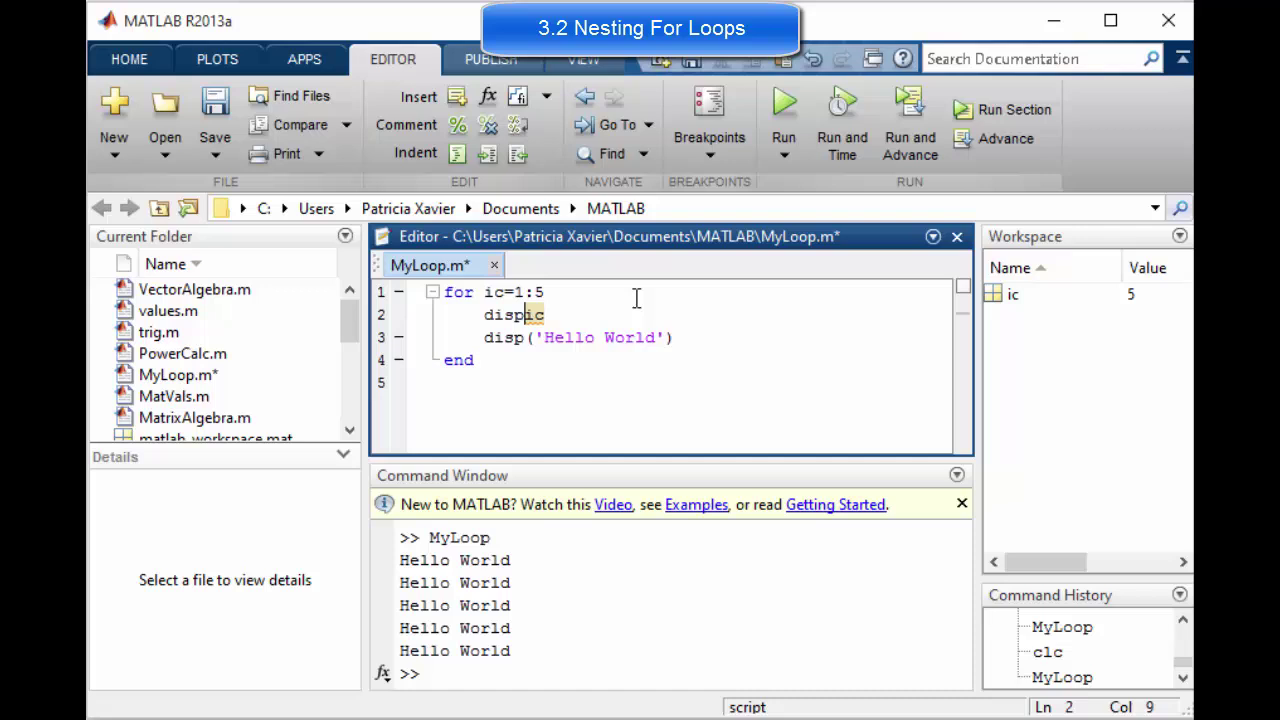
type("(")
left_click(593, 317)
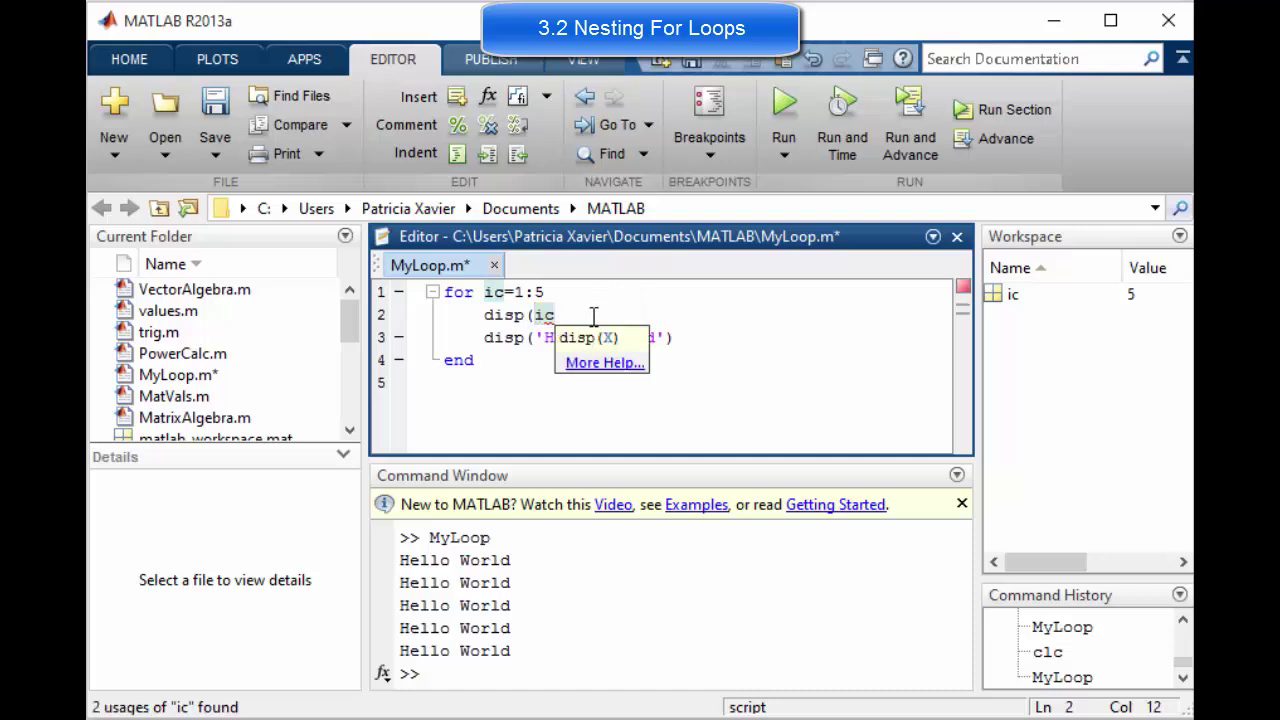
type(")")
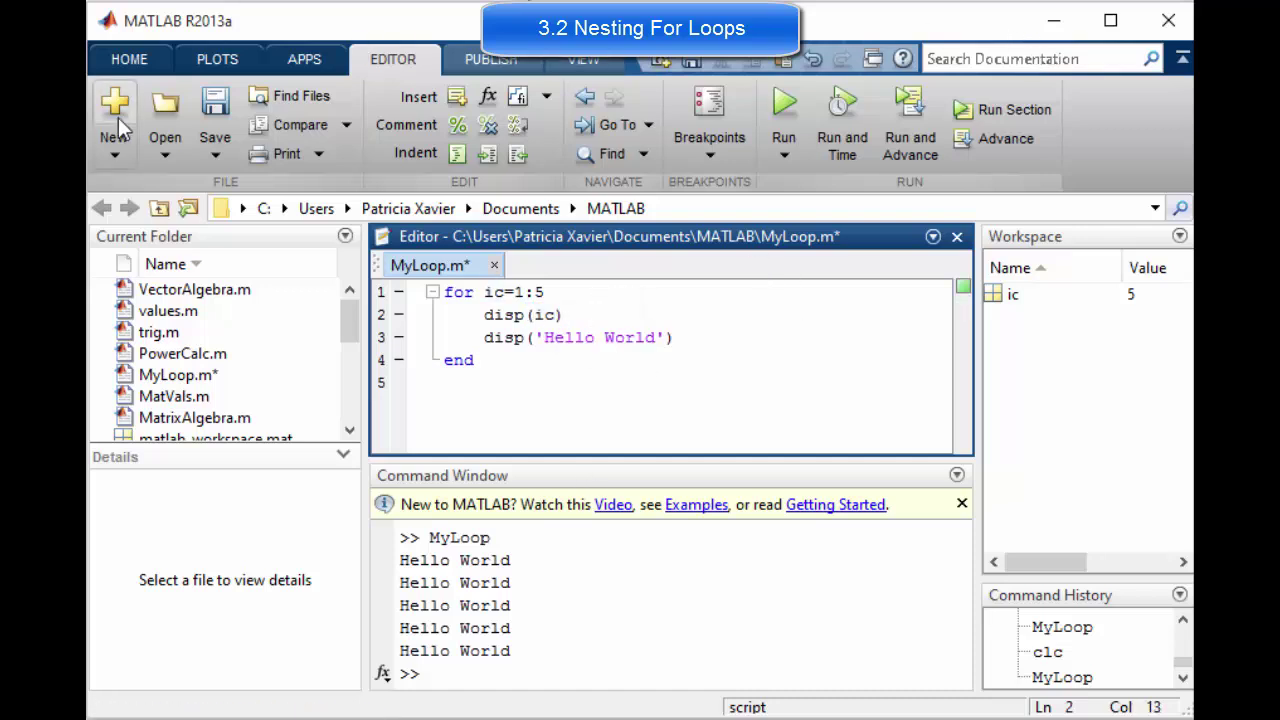
- Save and run MyLoop, review counters 1–5 beside each greeting, then clear with clc
left_click(790, 105)
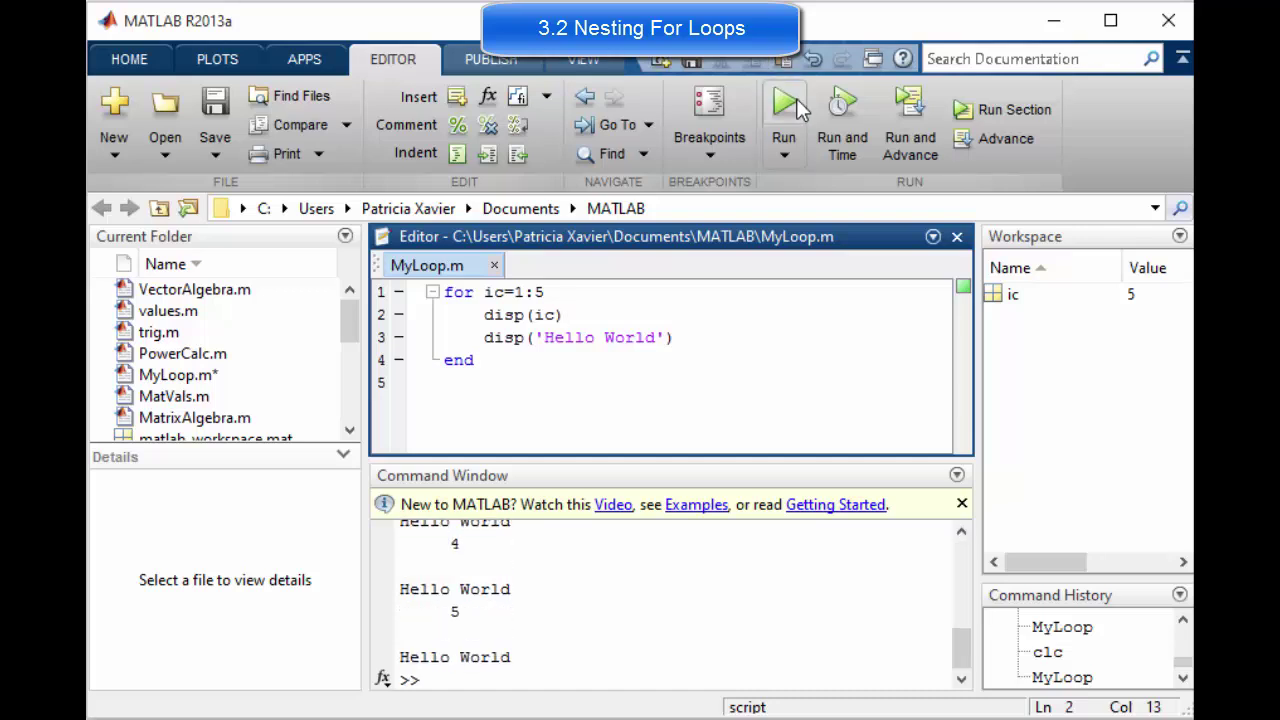
left_click(961, 532)
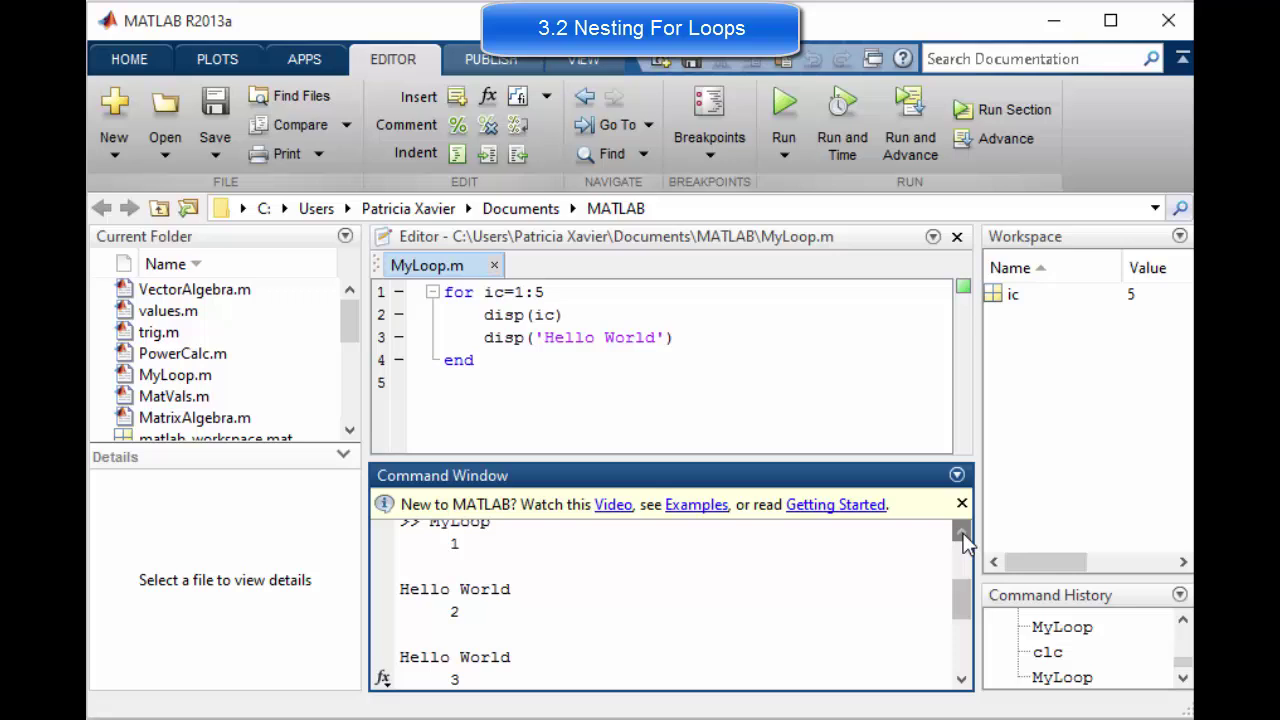
left_click(961, 532)
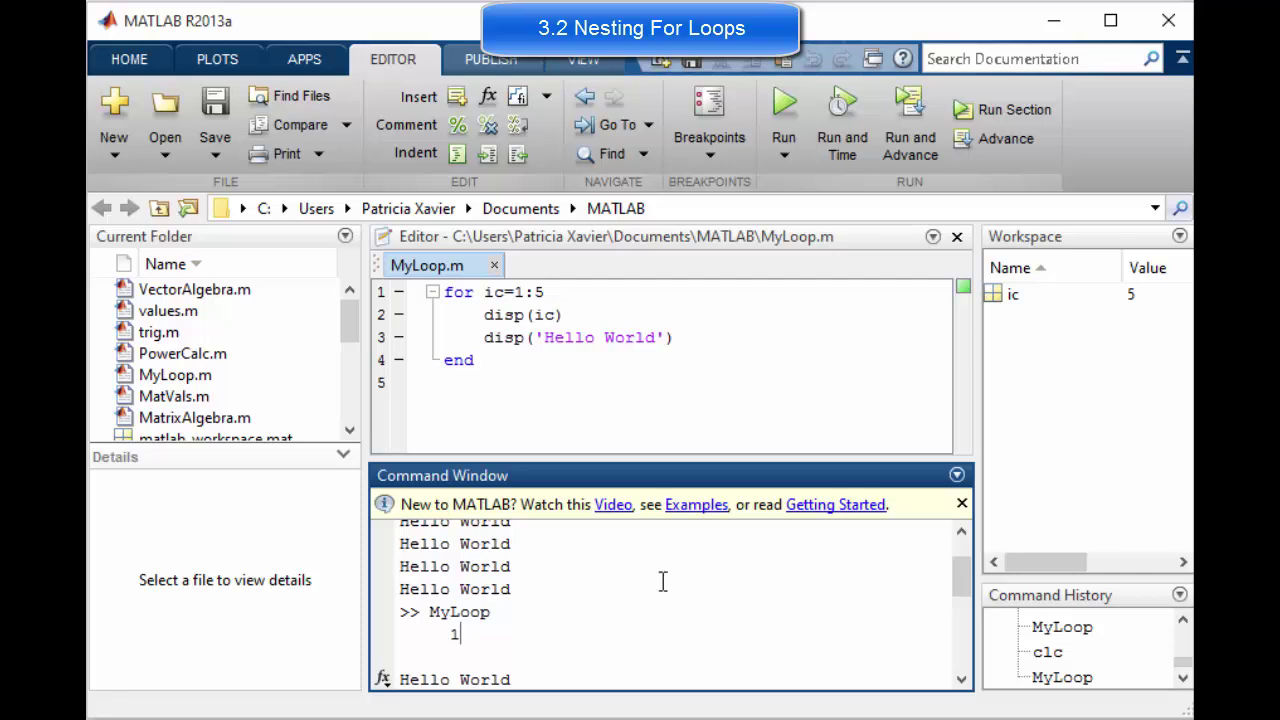
left_click(962, 680)
left_click(962, 680)
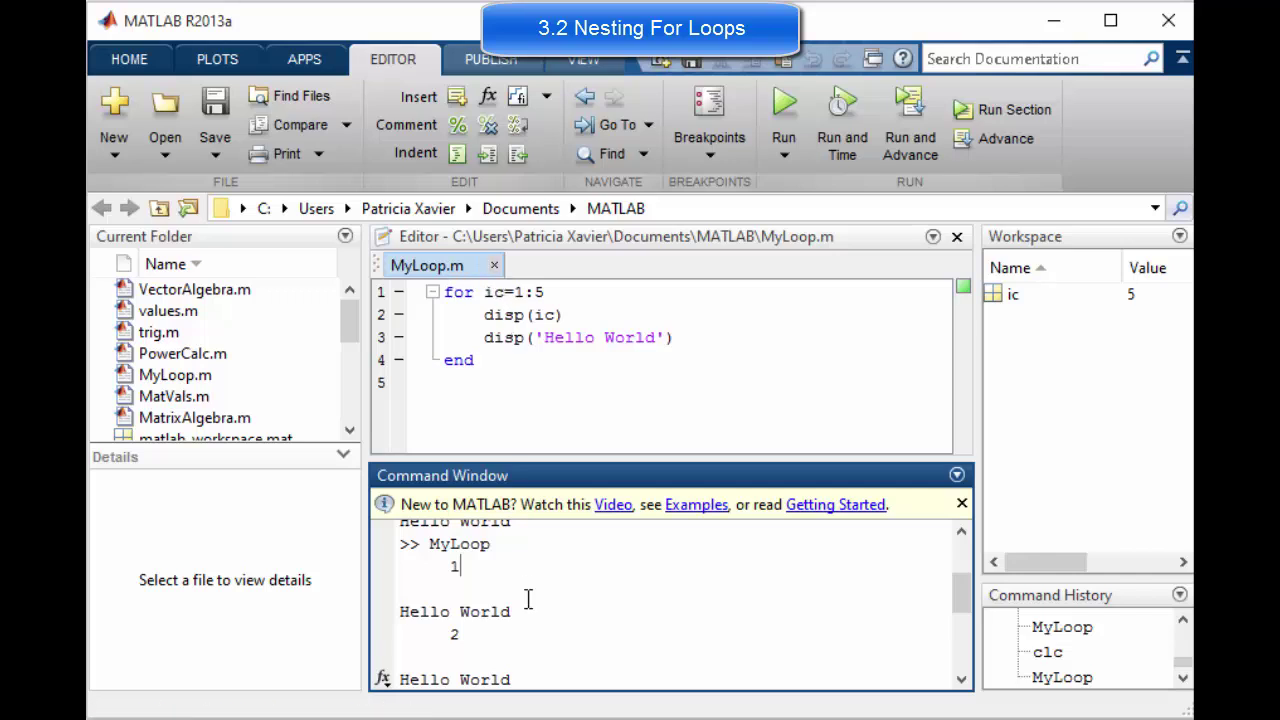
left_click_drag(482, 628, 440, 632)
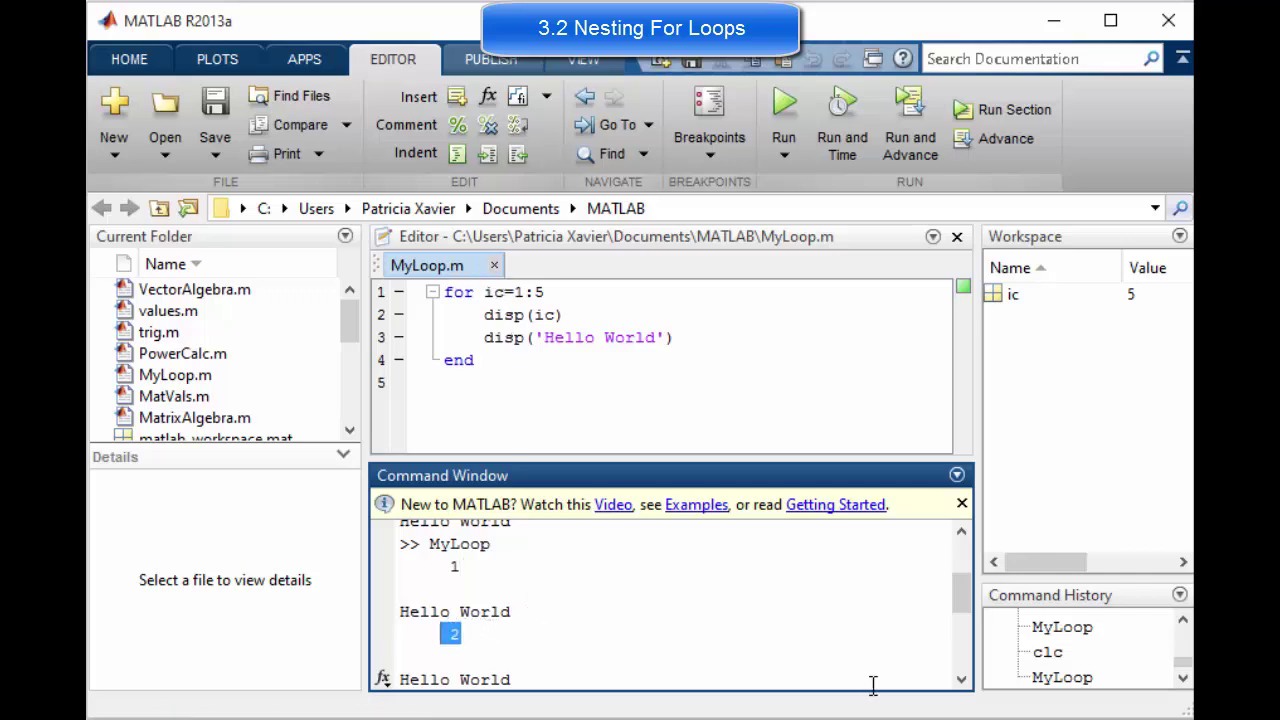
left_click(962, 680)
left_click(962, 680)
left_click(962, 680)
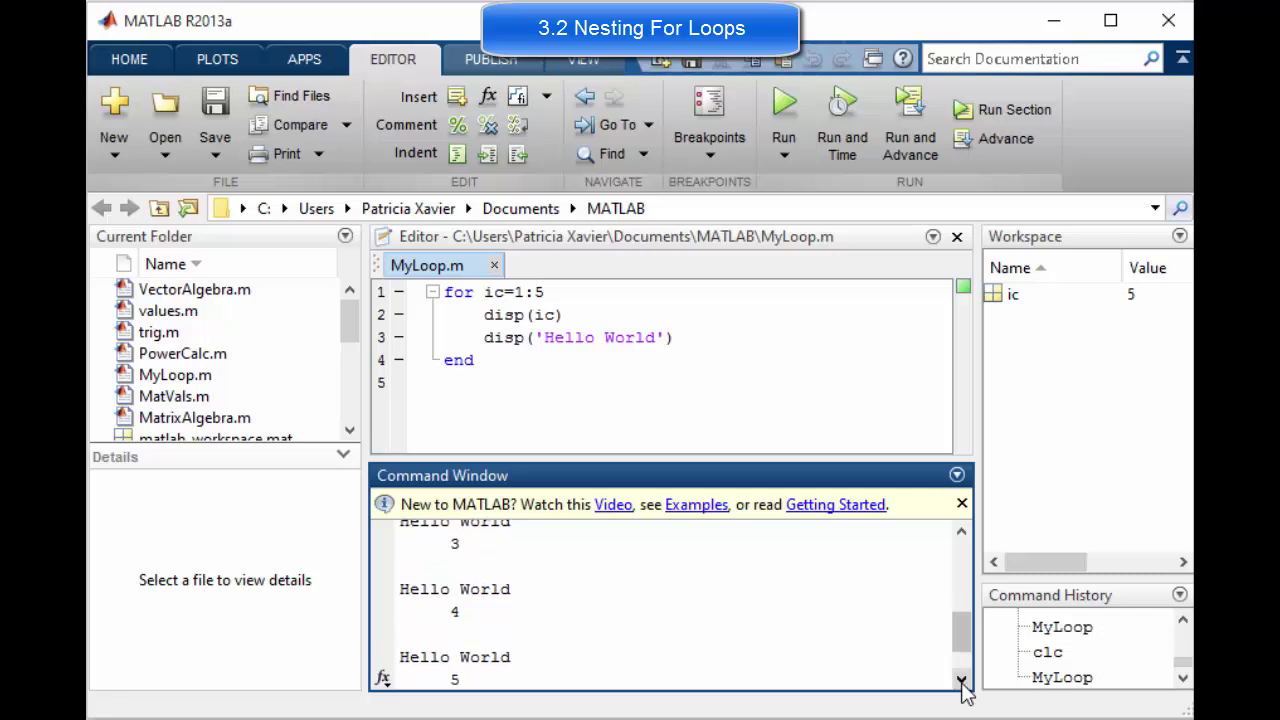
type("c")
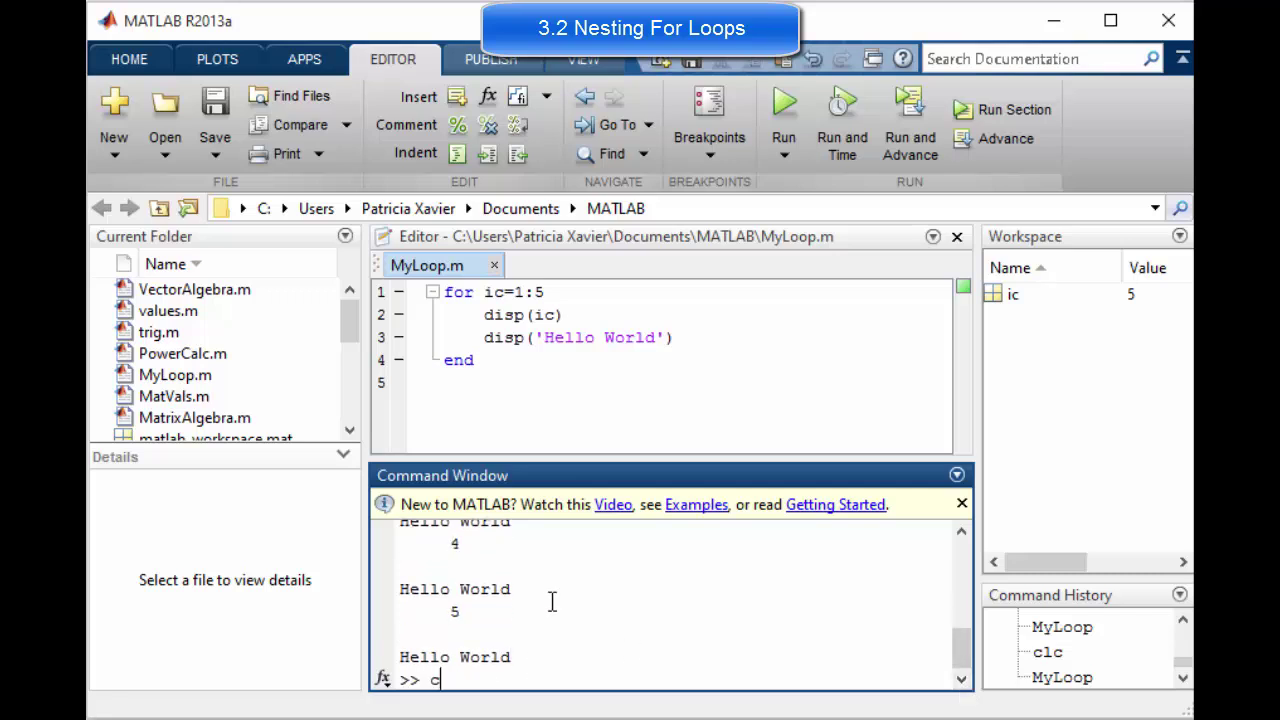
type("lc")
key("Return")
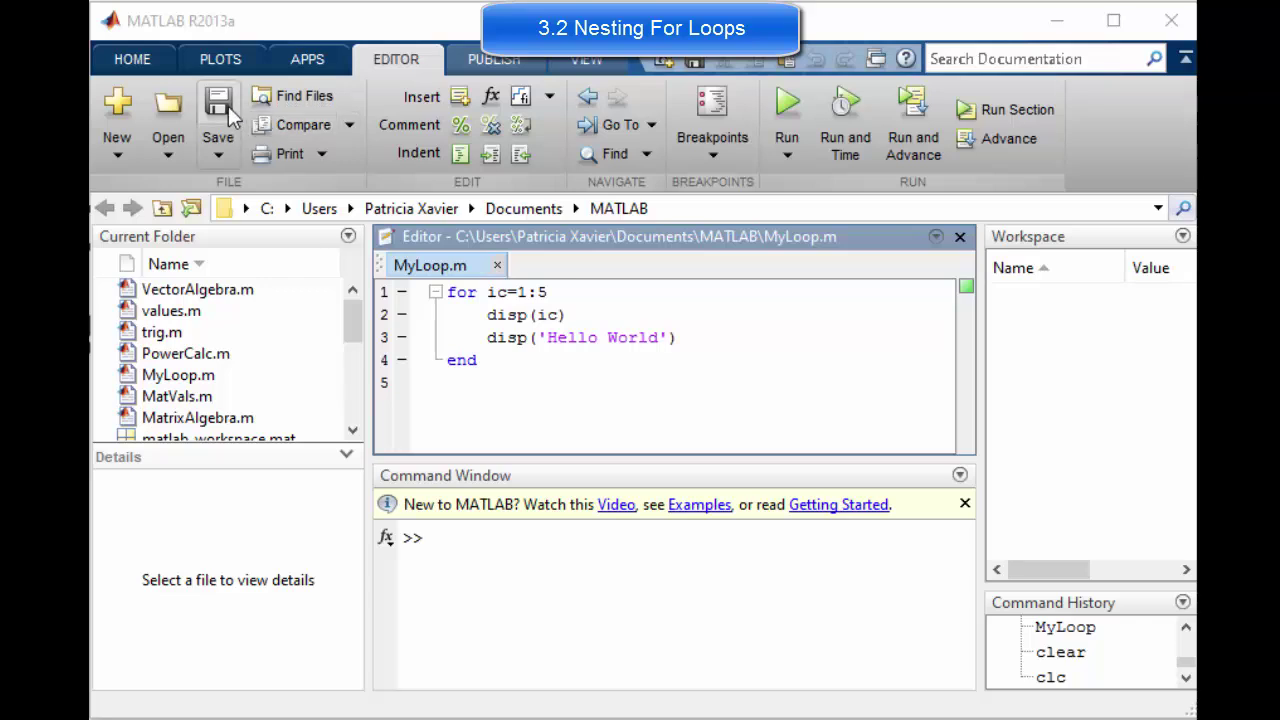
- Create a new blank script and use Save As to name it Area
left_click(116, 115)
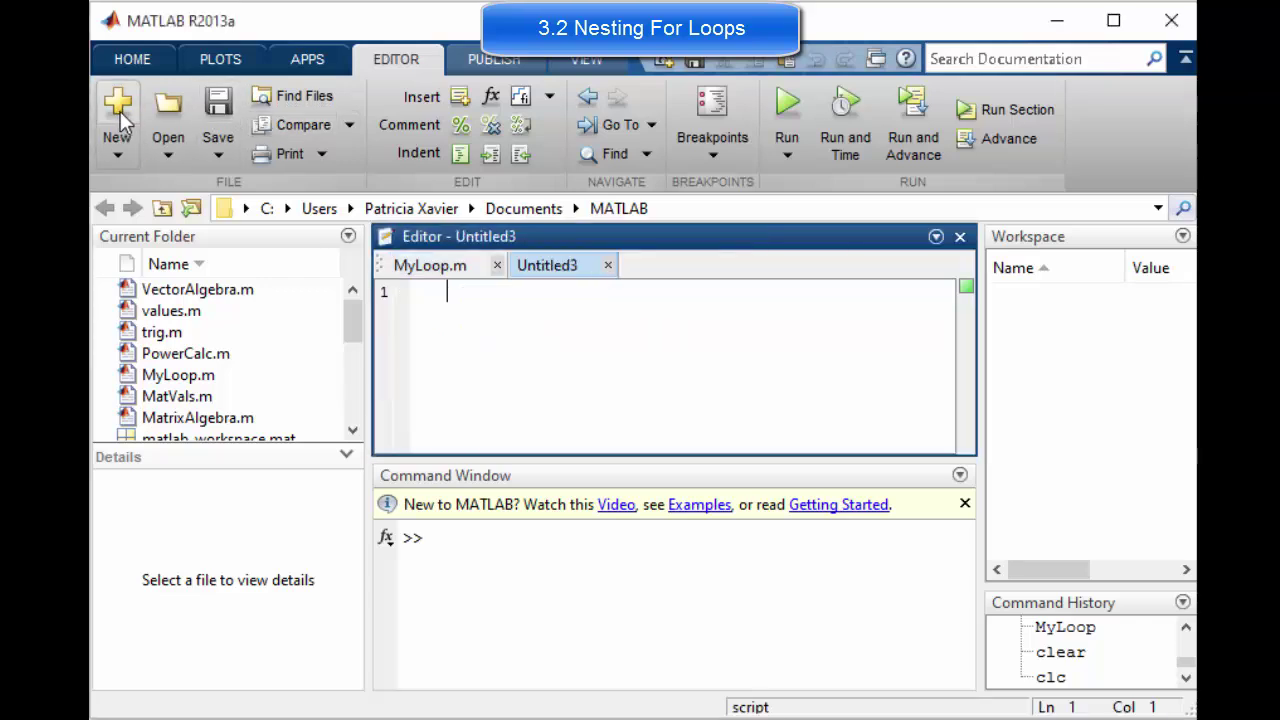
type("A")
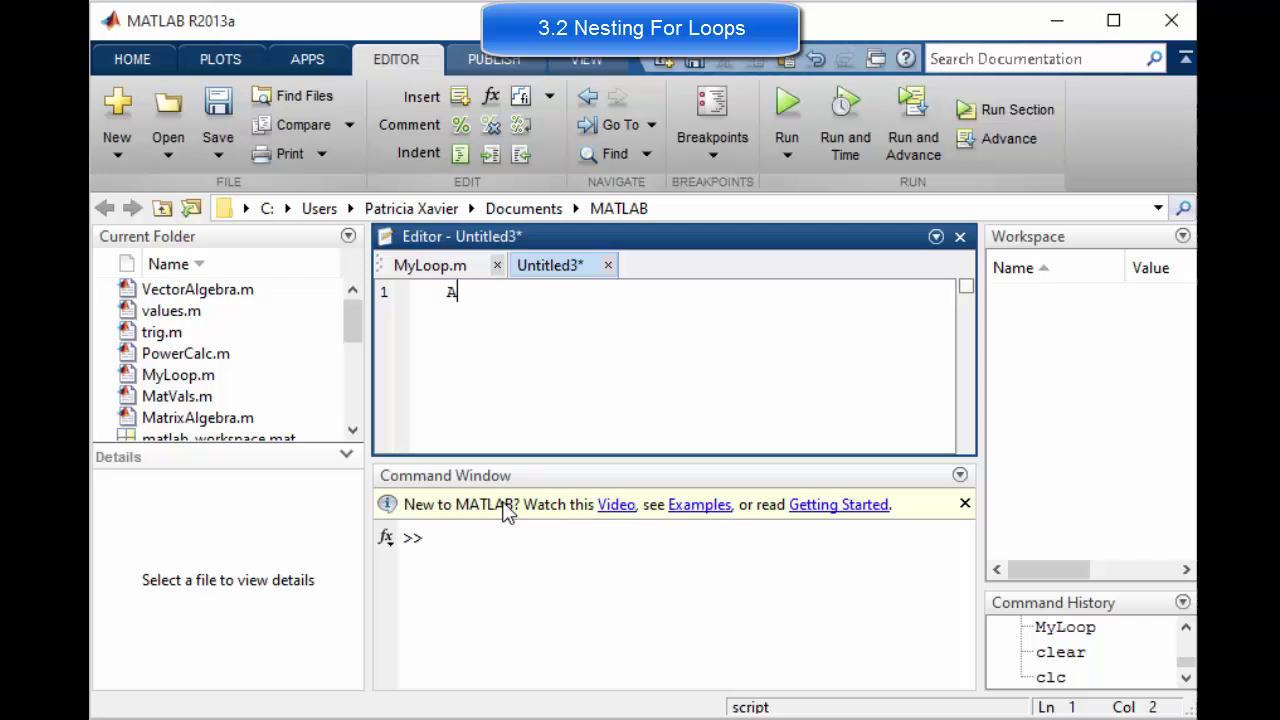
type("e")
key("BackSpace")
key("BackSpace")
left_click(217, 145)
left_click(252, 220)
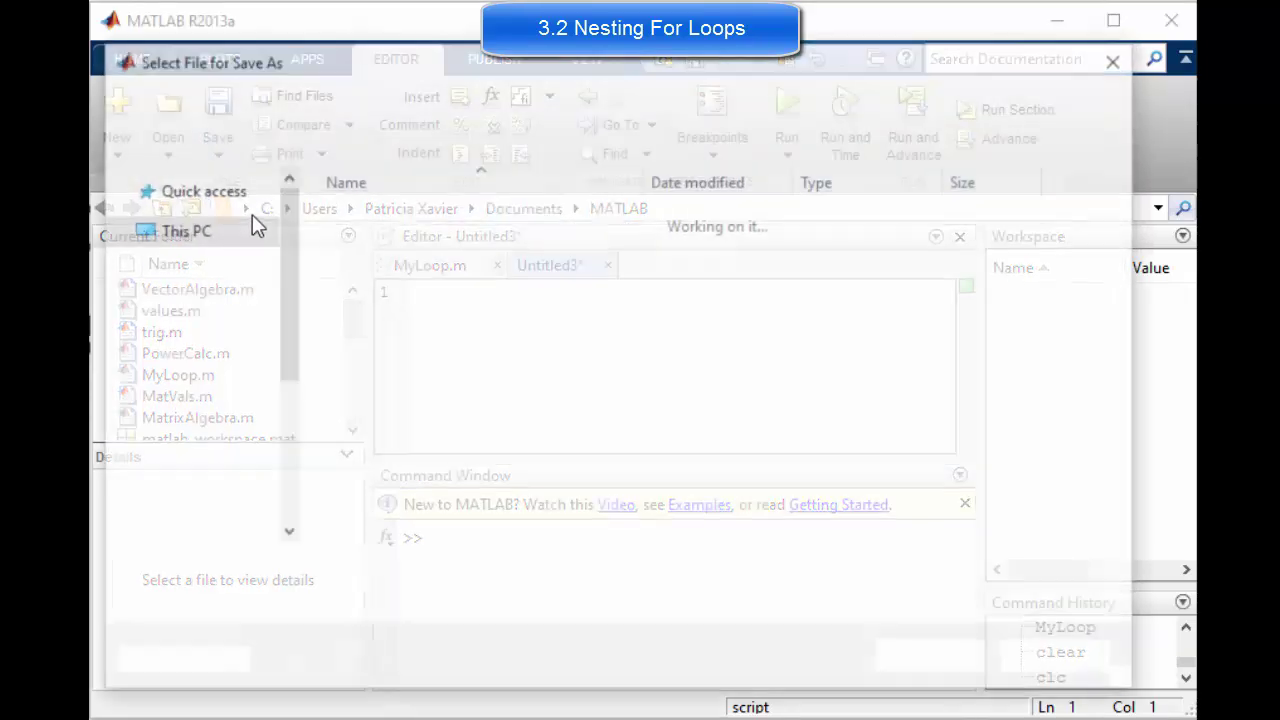
type("A")
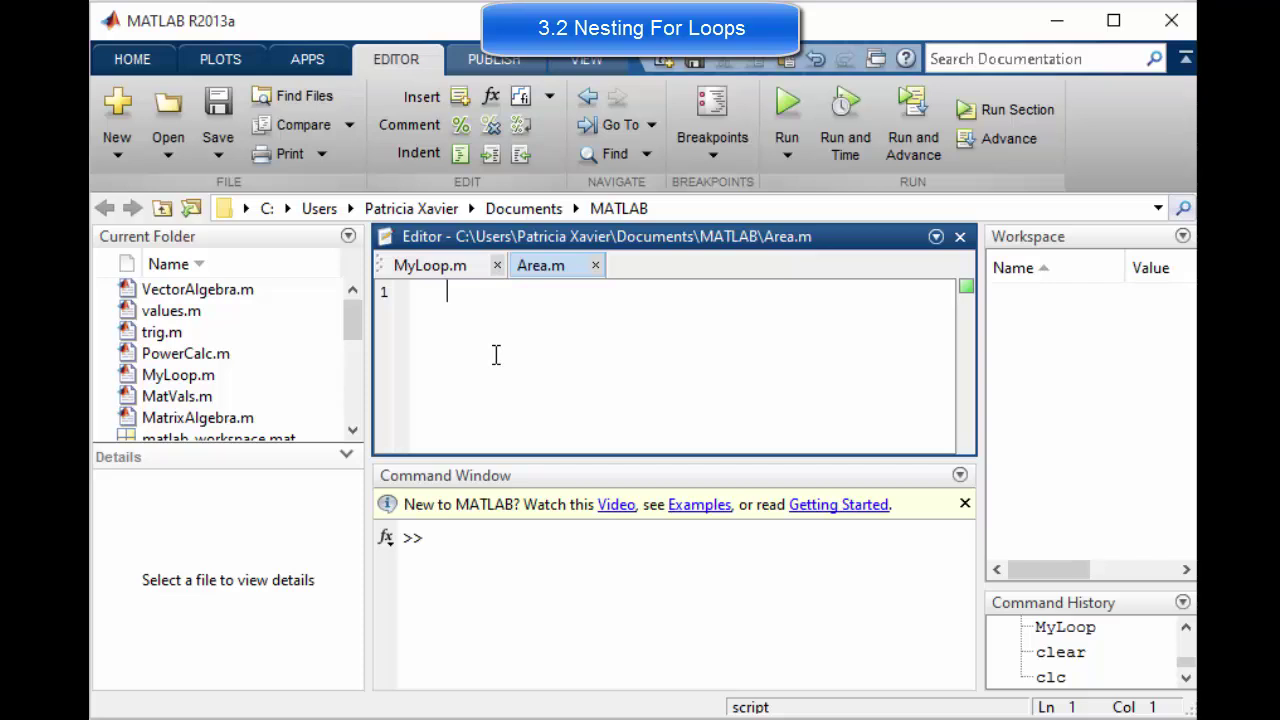
type("r= 1")
- Enter r= 1, A=pi*r^2 and disp(A) on three lines of Area.m
key("Return")
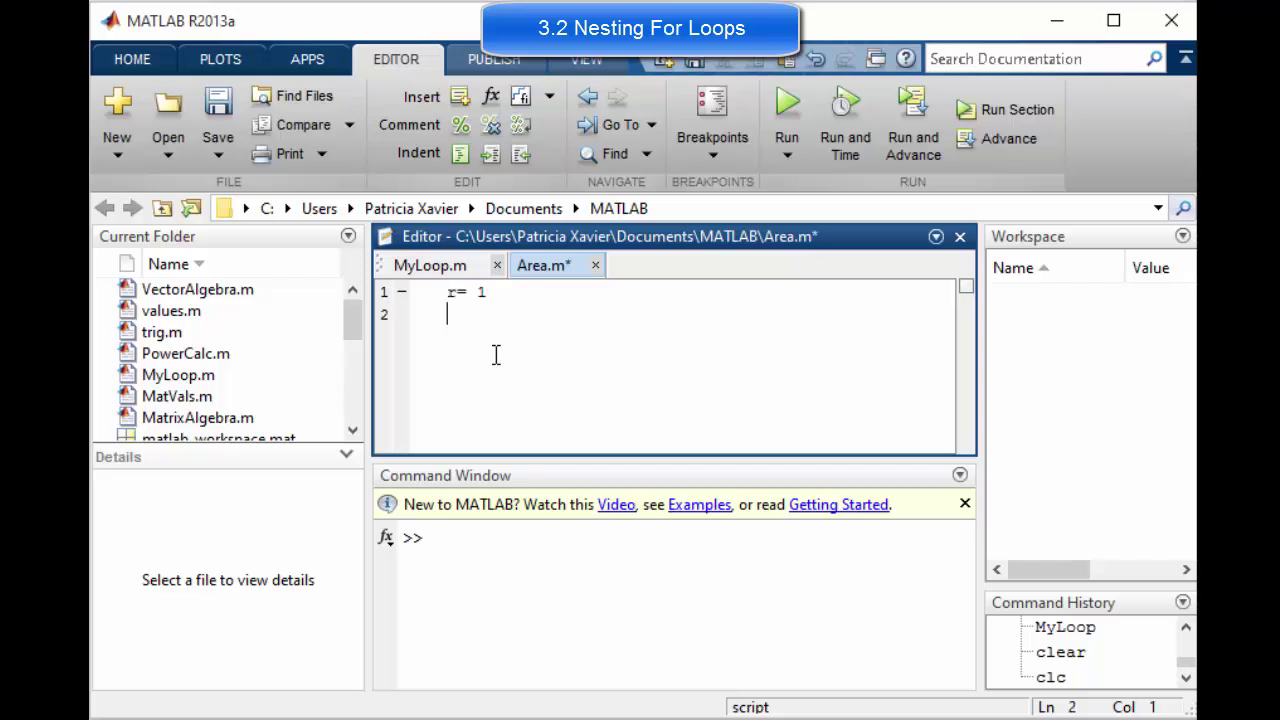
type("A=pi")
left_click_drag(491, 292, 445, 292)
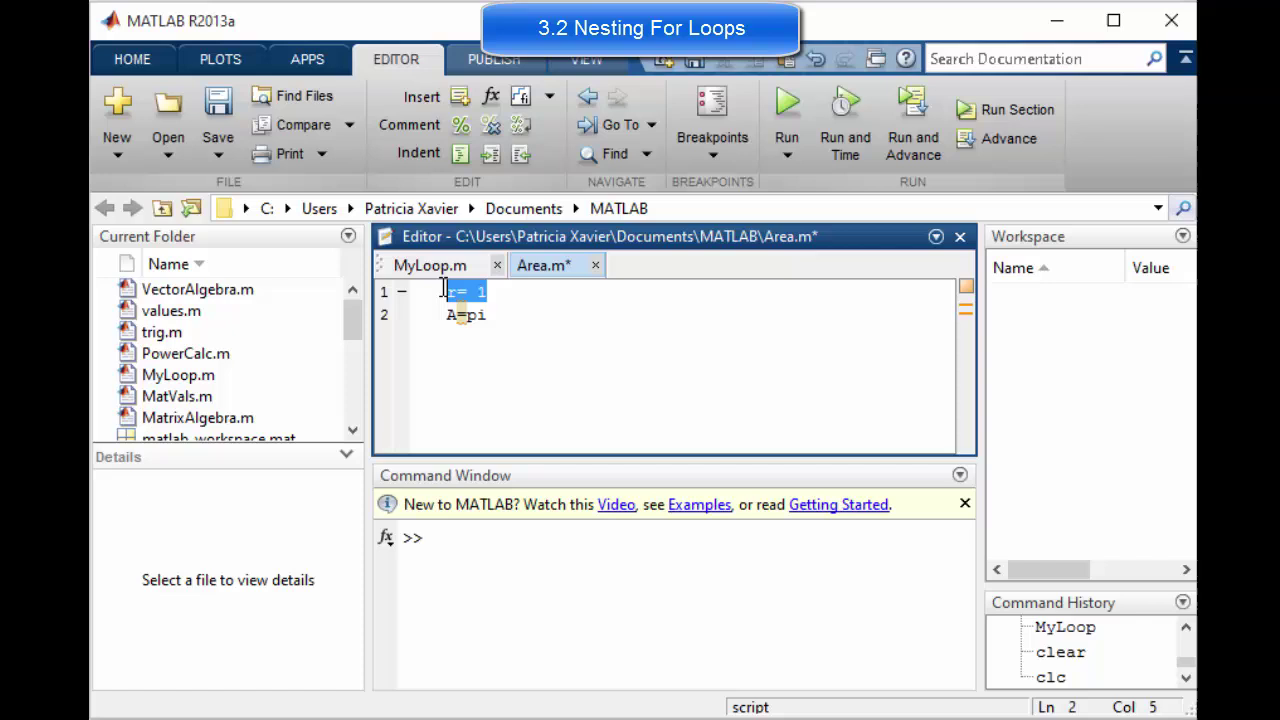
left_click_drag(491, 292, 430, 296)
left_click(502, 316)
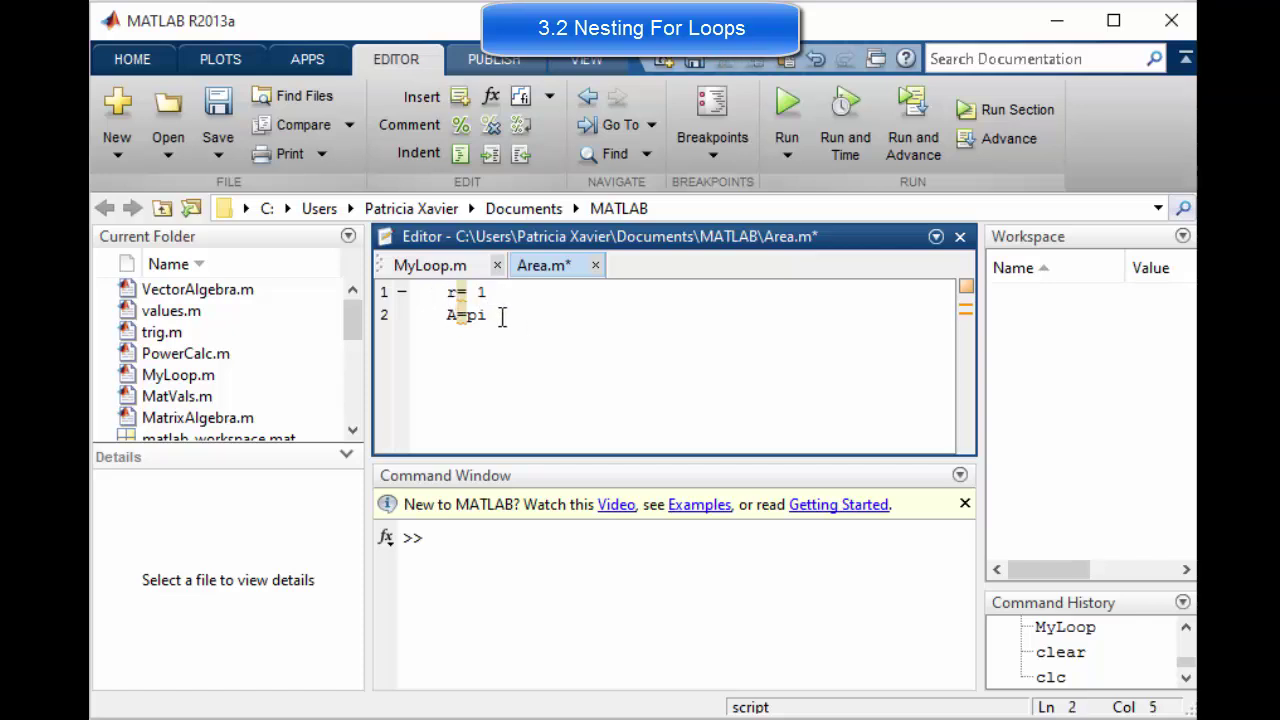
type("*r")
type("^2")
key("Return")
type("dis")
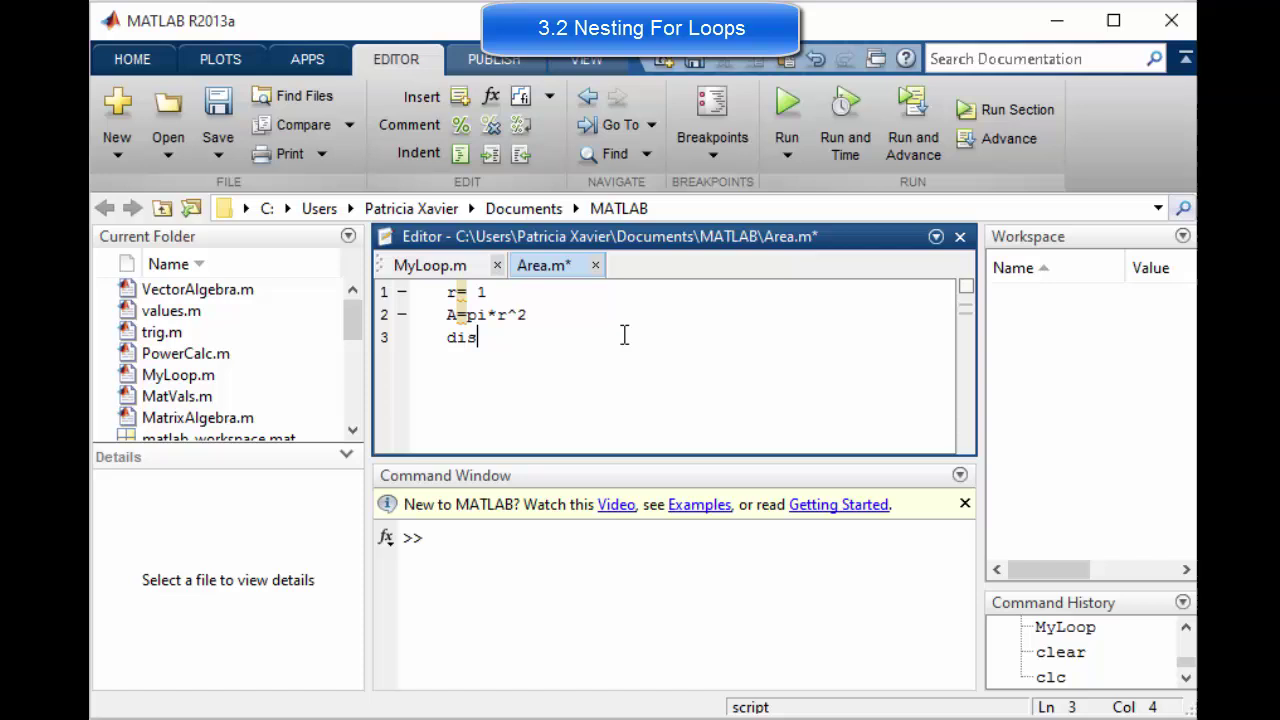
type("p(")
type("A)")
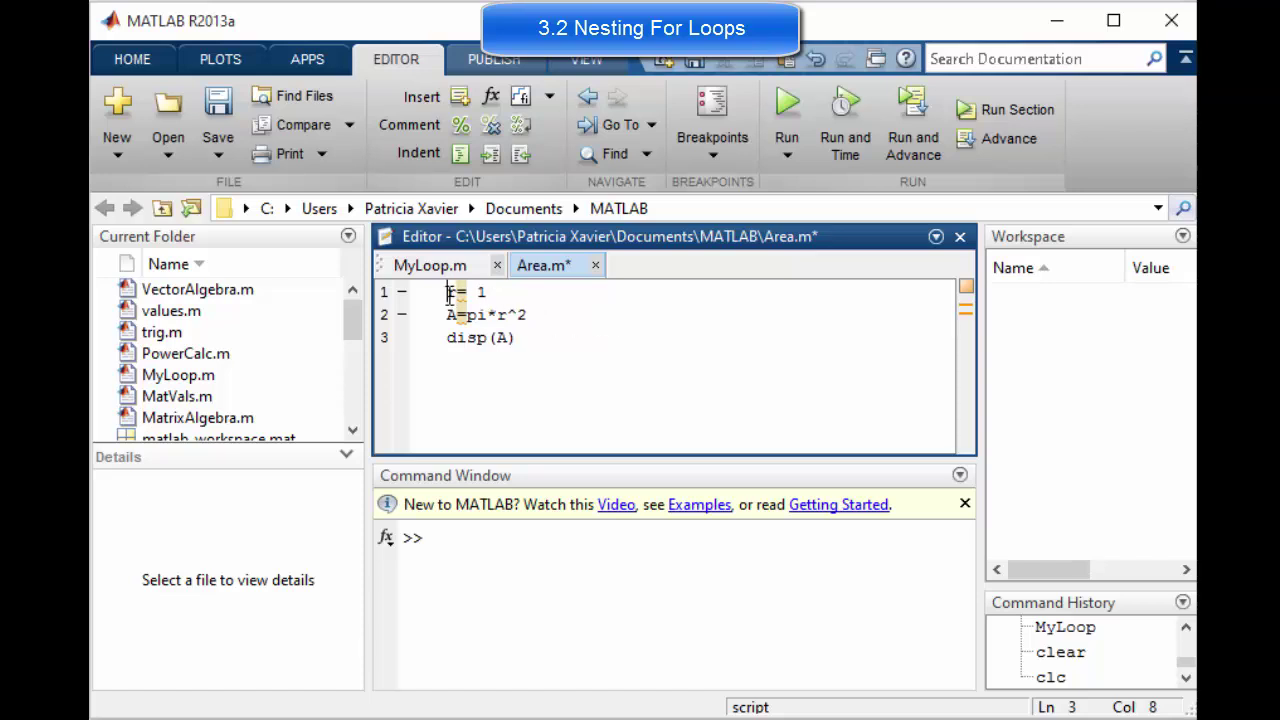
left_click_drag(448, 291, 486, 291)
- Replace line 1 with for ir=1:20 and indent the area and display lines
type("f")
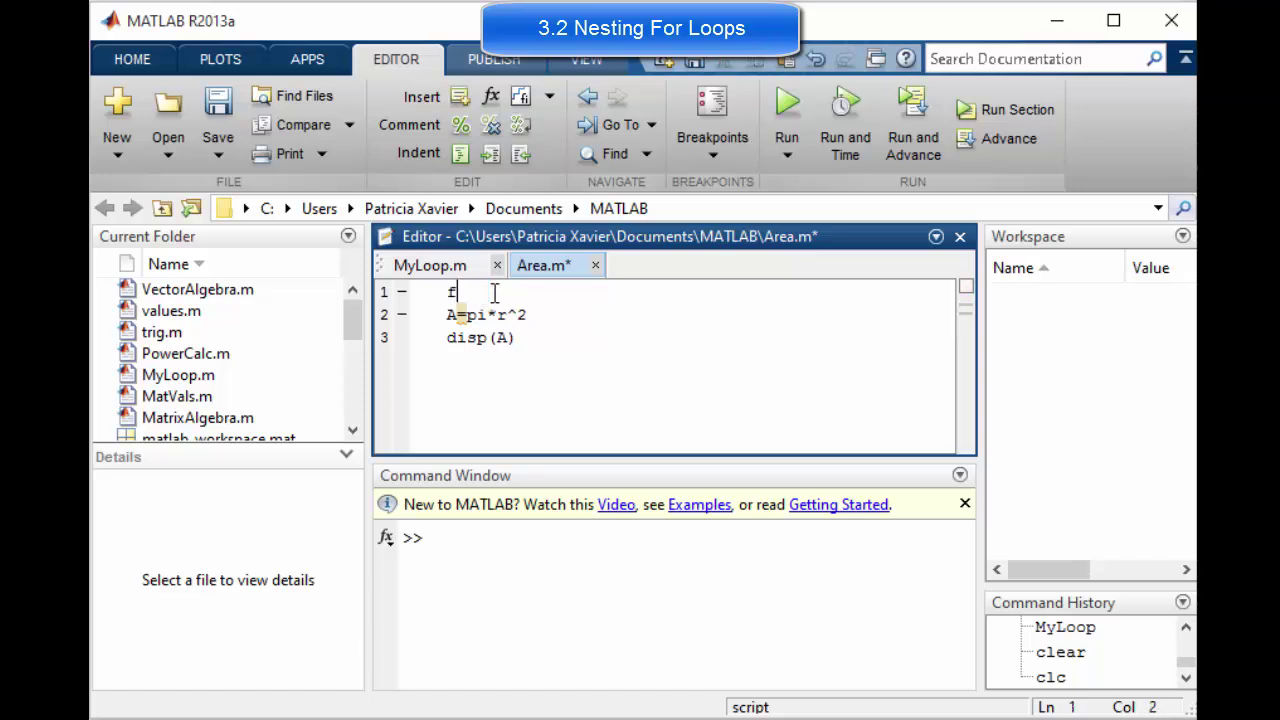
type("or ")
type("ir")
type("=")
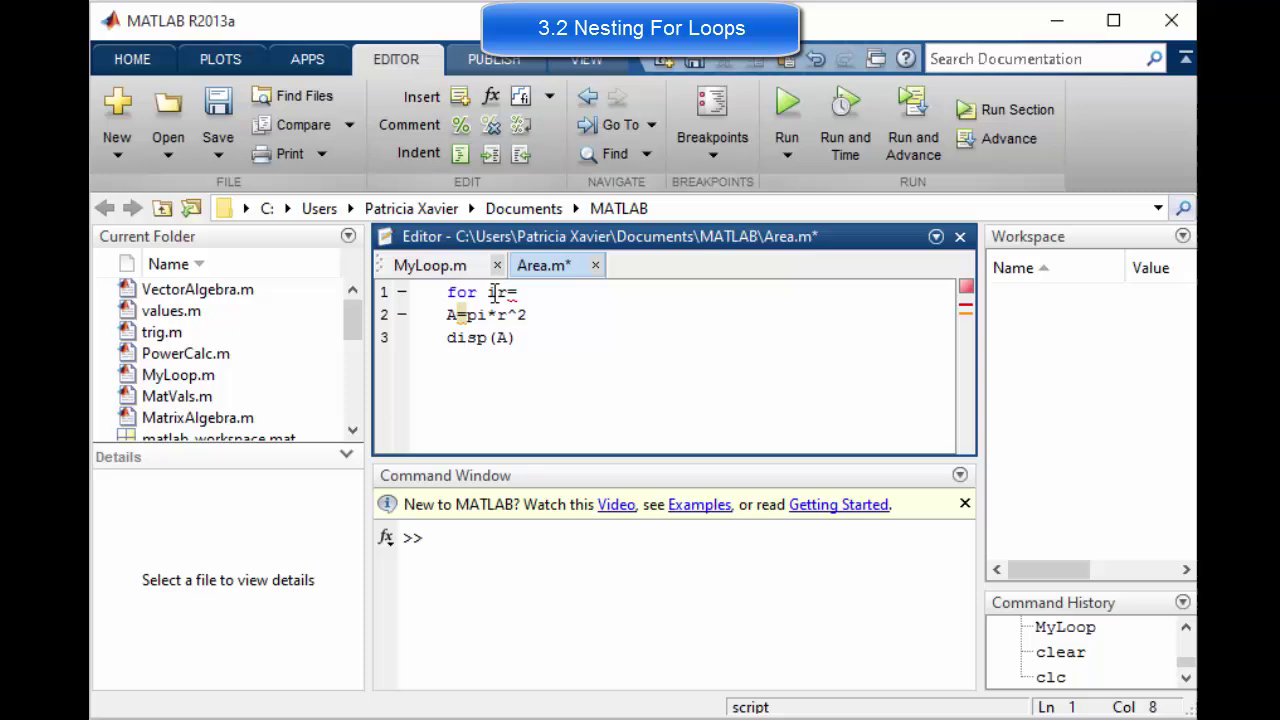
type("1:20")
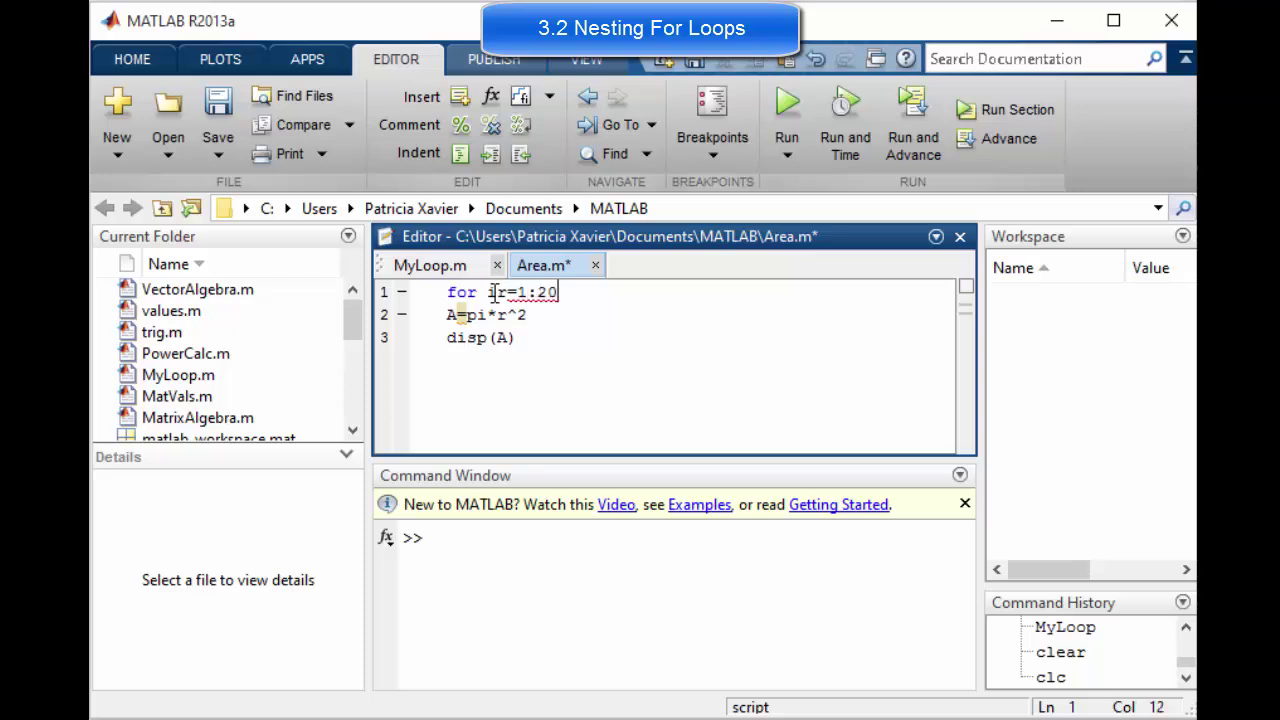
key("Down")
key("Left")
key("Left")
key("Left")
key("Left")
key("Left")
key("Left")
key("Left")
key("Tab")
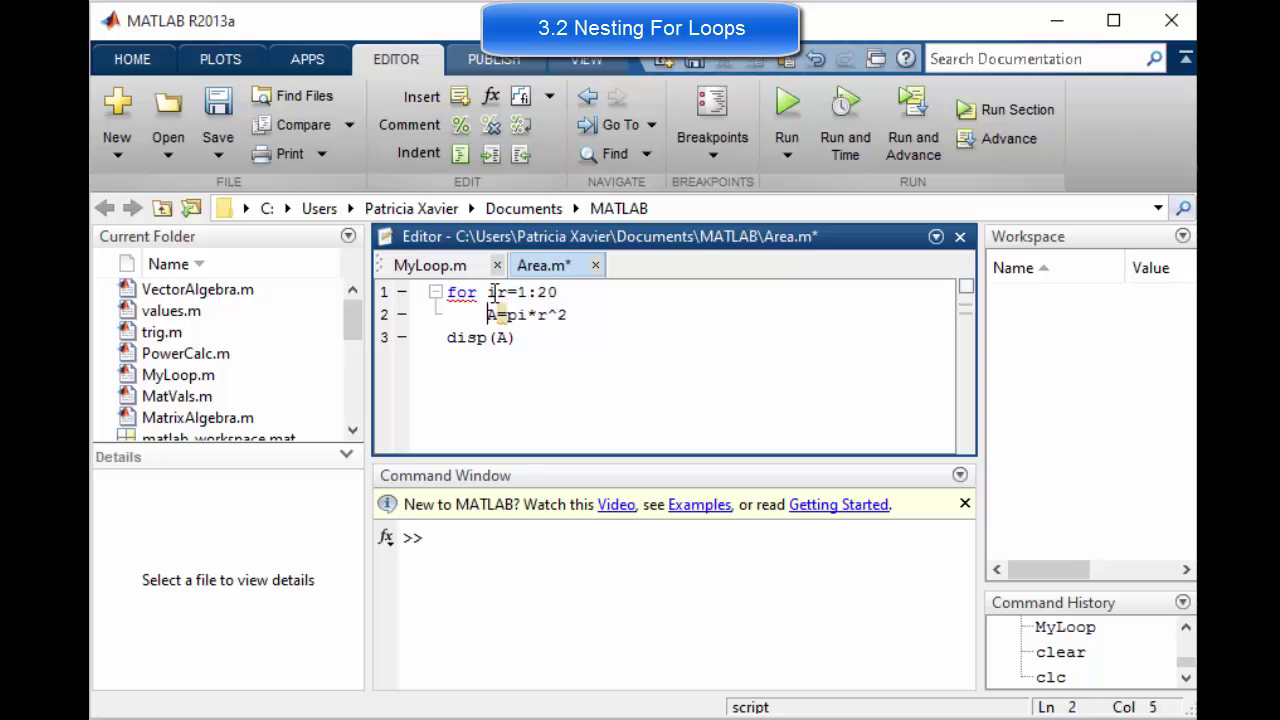
key("Left")
key("Left")
key("Left")
key("Left")
key("Tab")
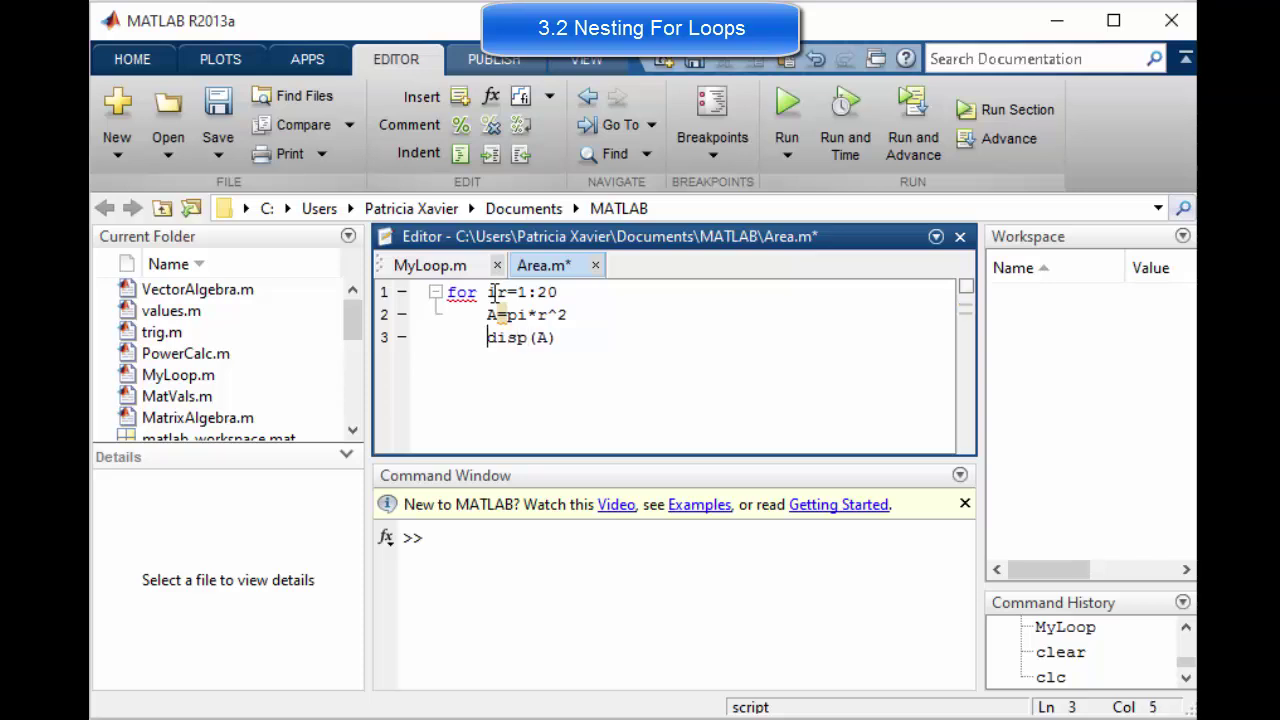
type("(")
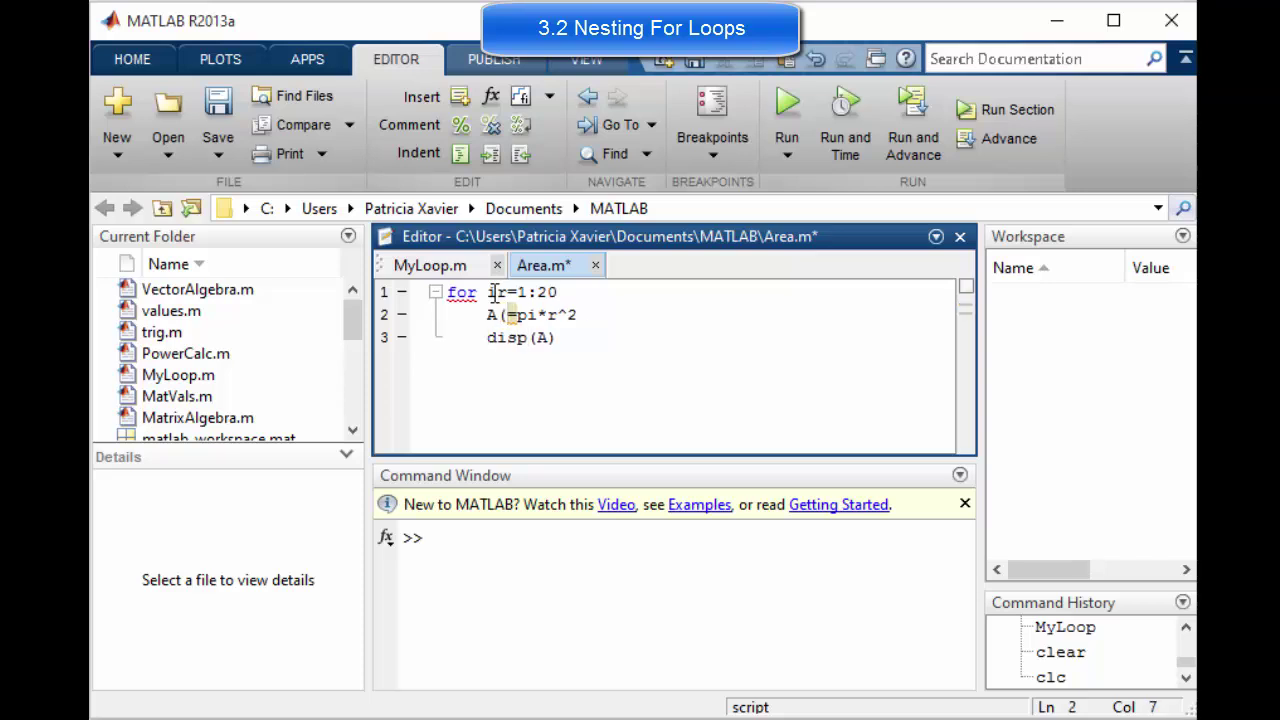
type("ir)")
key("Down")
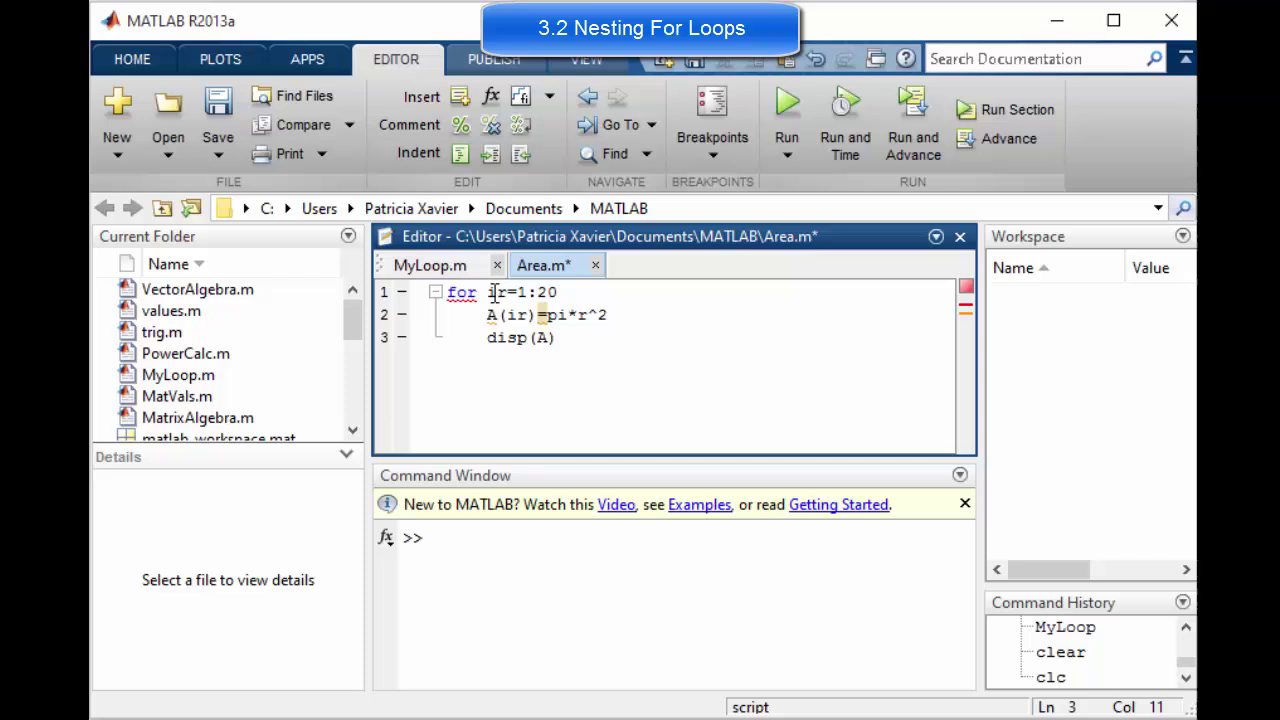
type("(ir)")
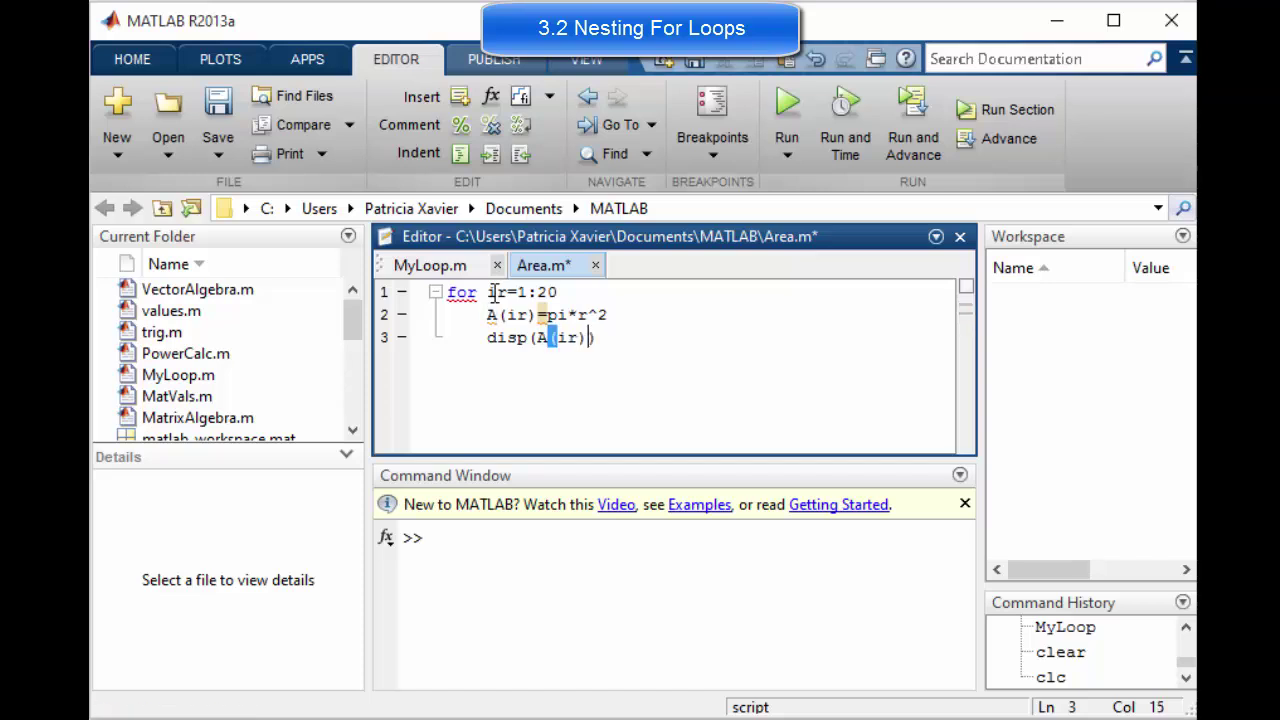
left_click(651, 340)
- Close the loop with an end line and delete the (ir) index after A
left_click_drag(548, 315, 640, 303)
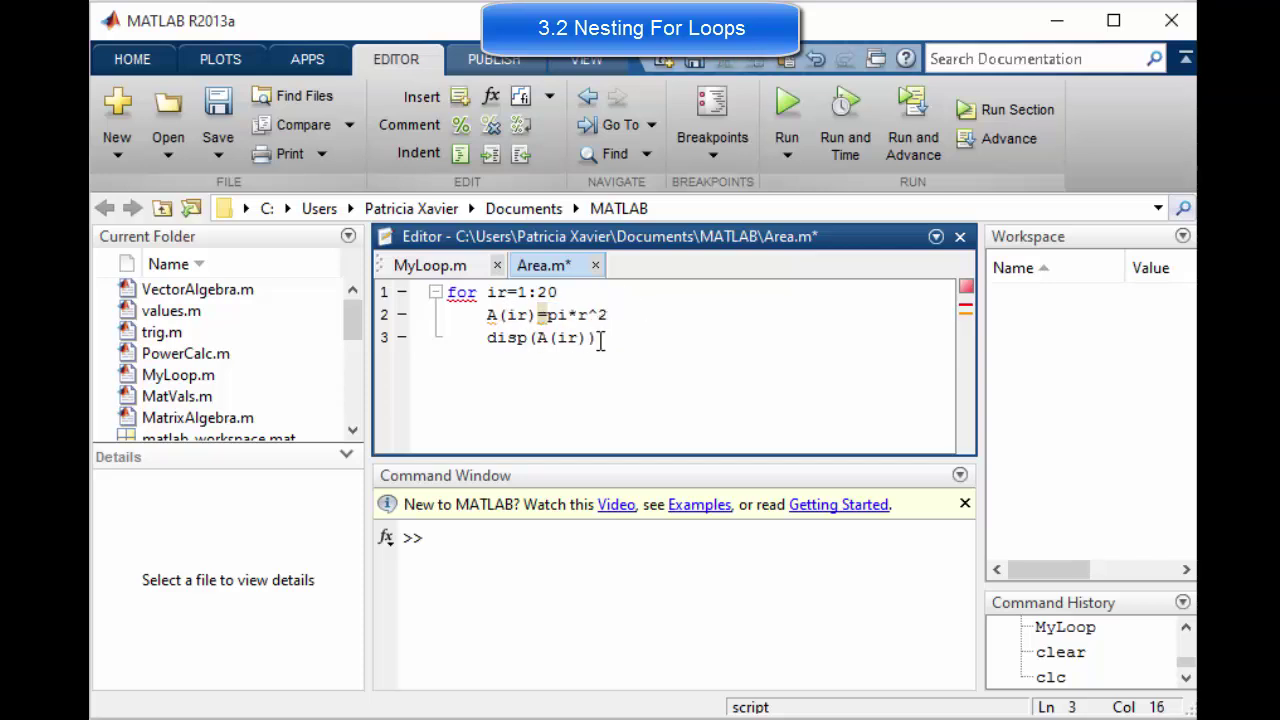
key("Return")
type("end")
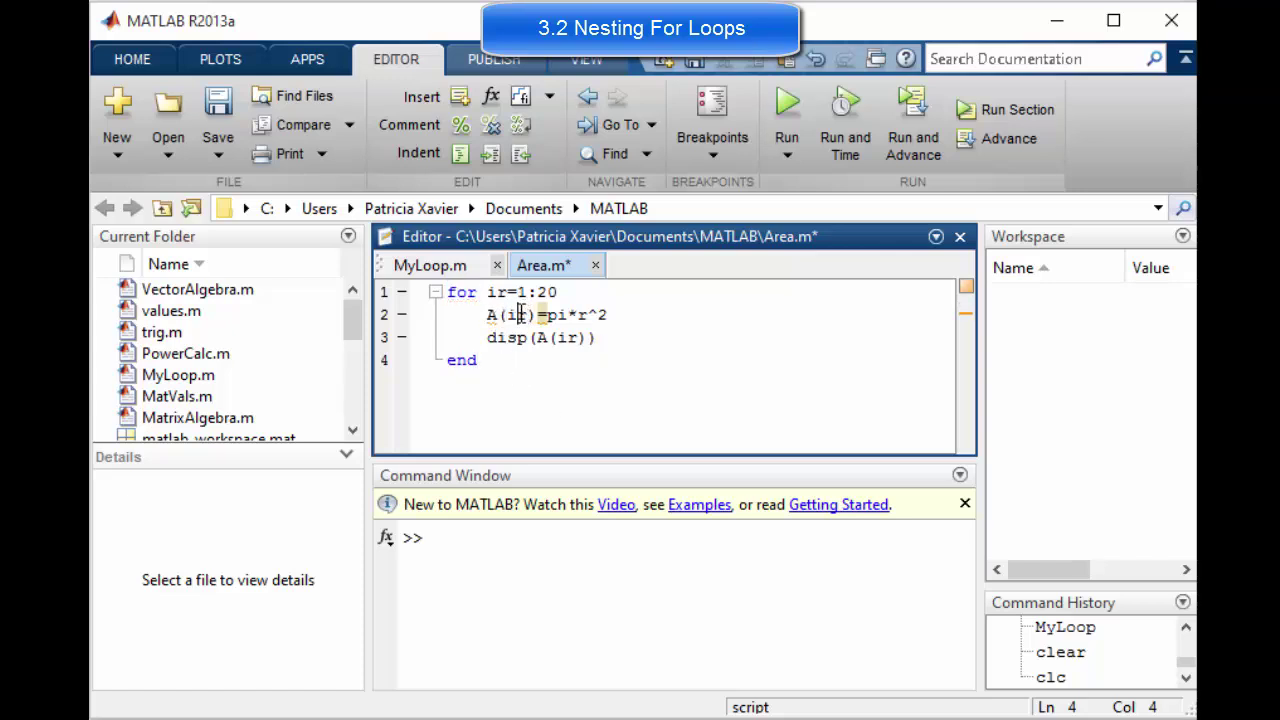
left_click_drag(511, 316, 488, 317)
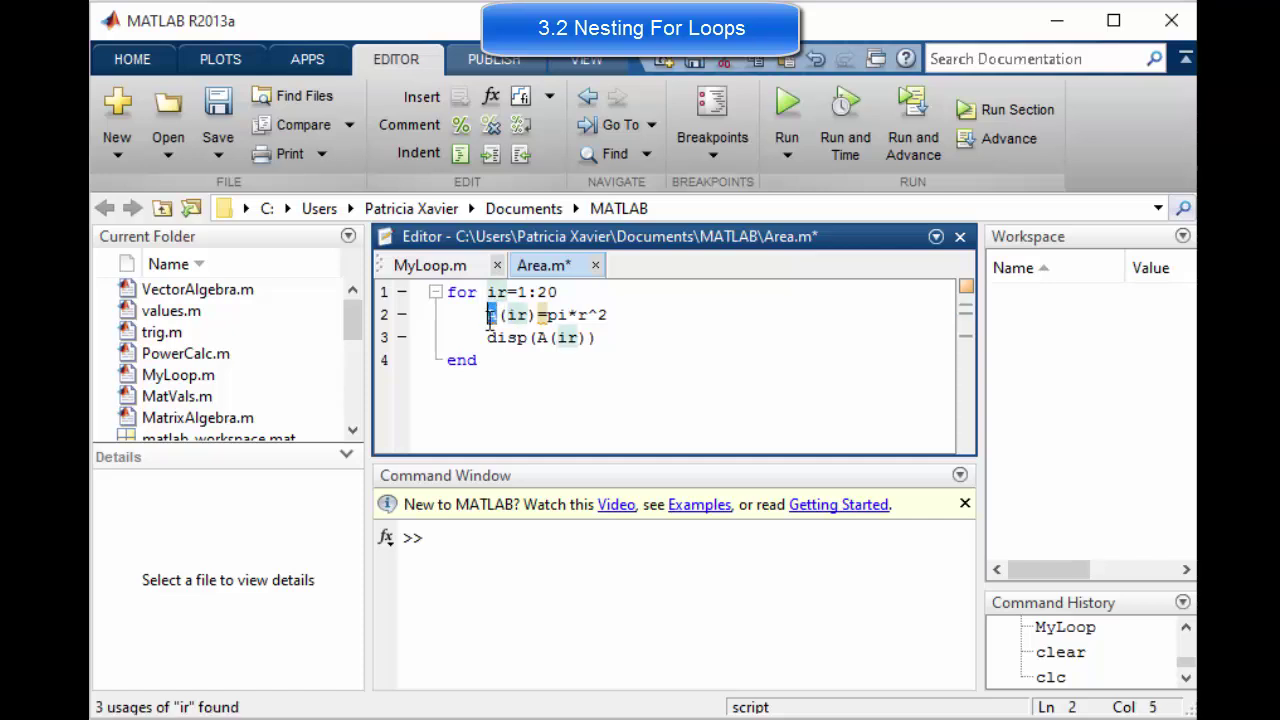
left_click(515, 361)
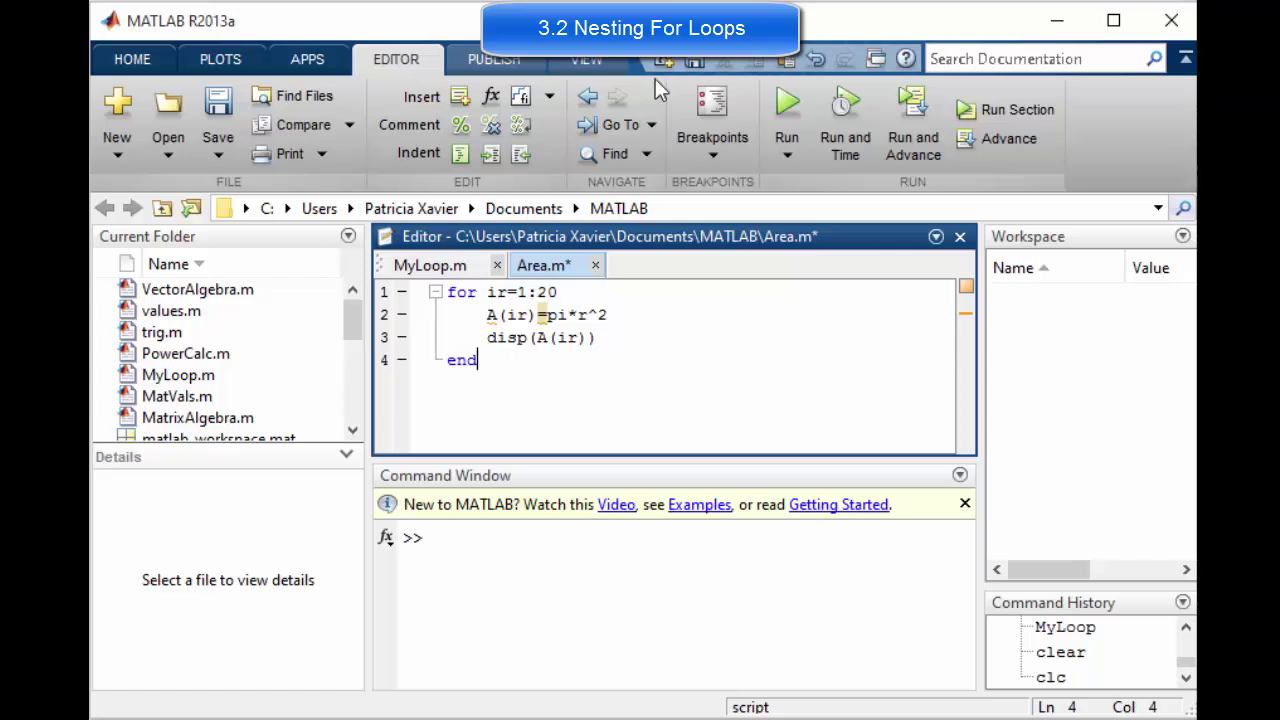
left_click(537, 315)
key("BackSpace")
key("BackSpace")
key("BackSpace")
left_click(588, 338)
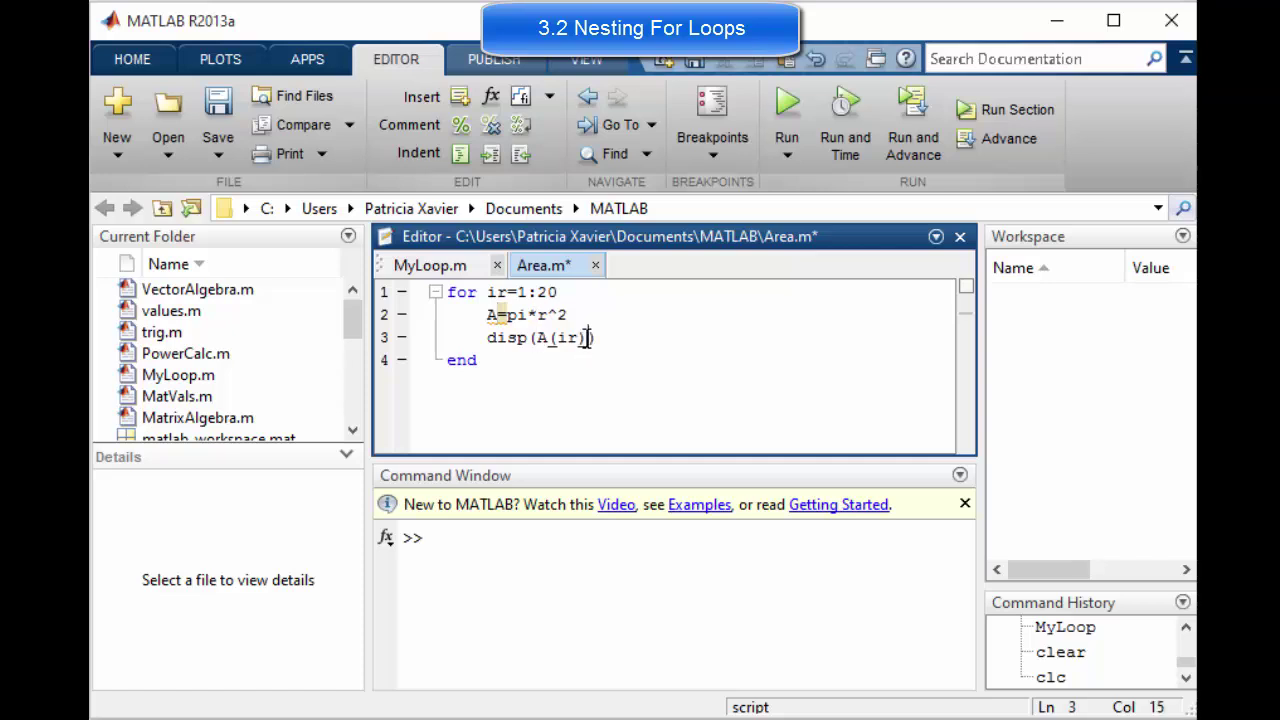
- Remove (ir) from the disp call, then save and run Area.m
key("BackSpace")
key("BackSpace")
key("BackSpace")
key("BackSpace")
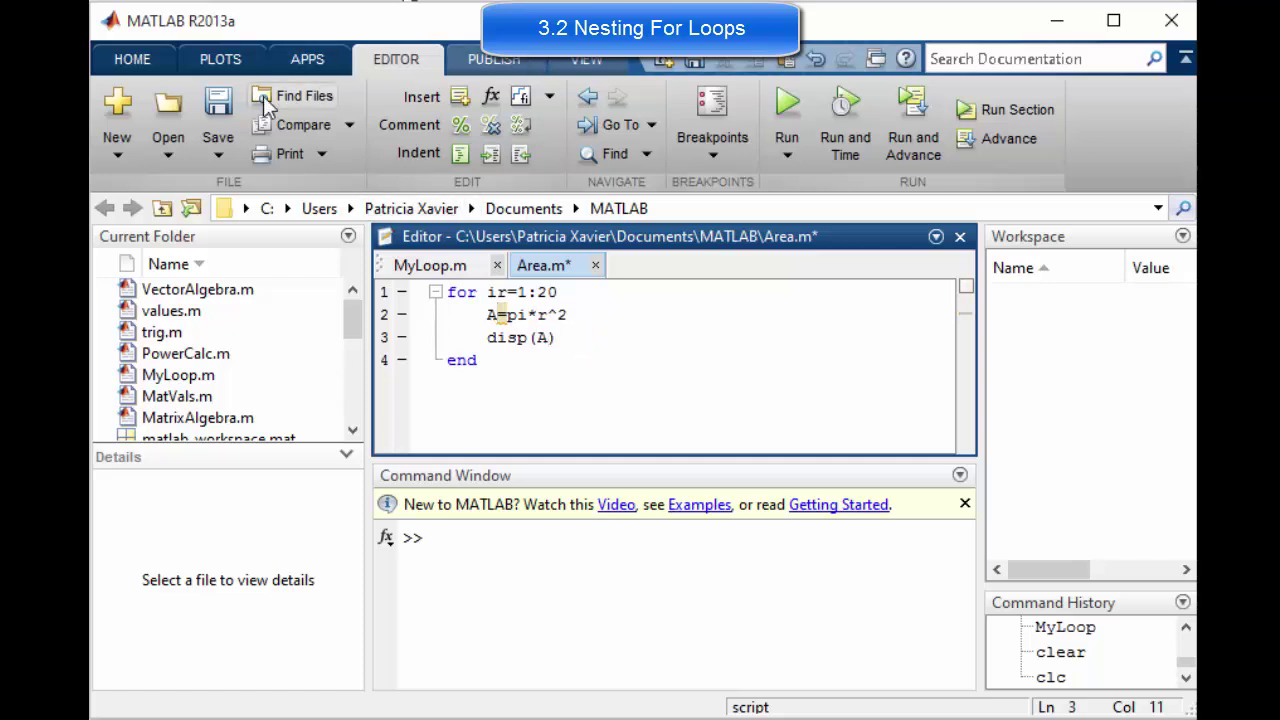
left_click(218, 110)
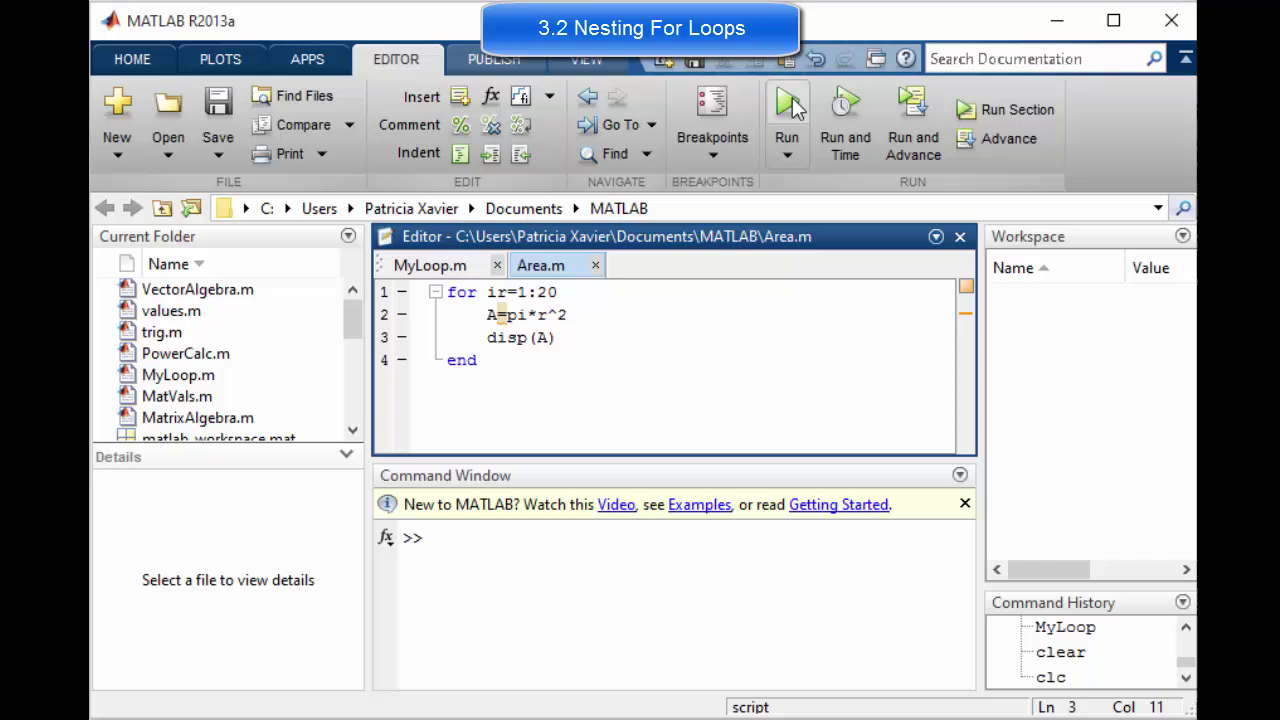
left_click(787, 105)
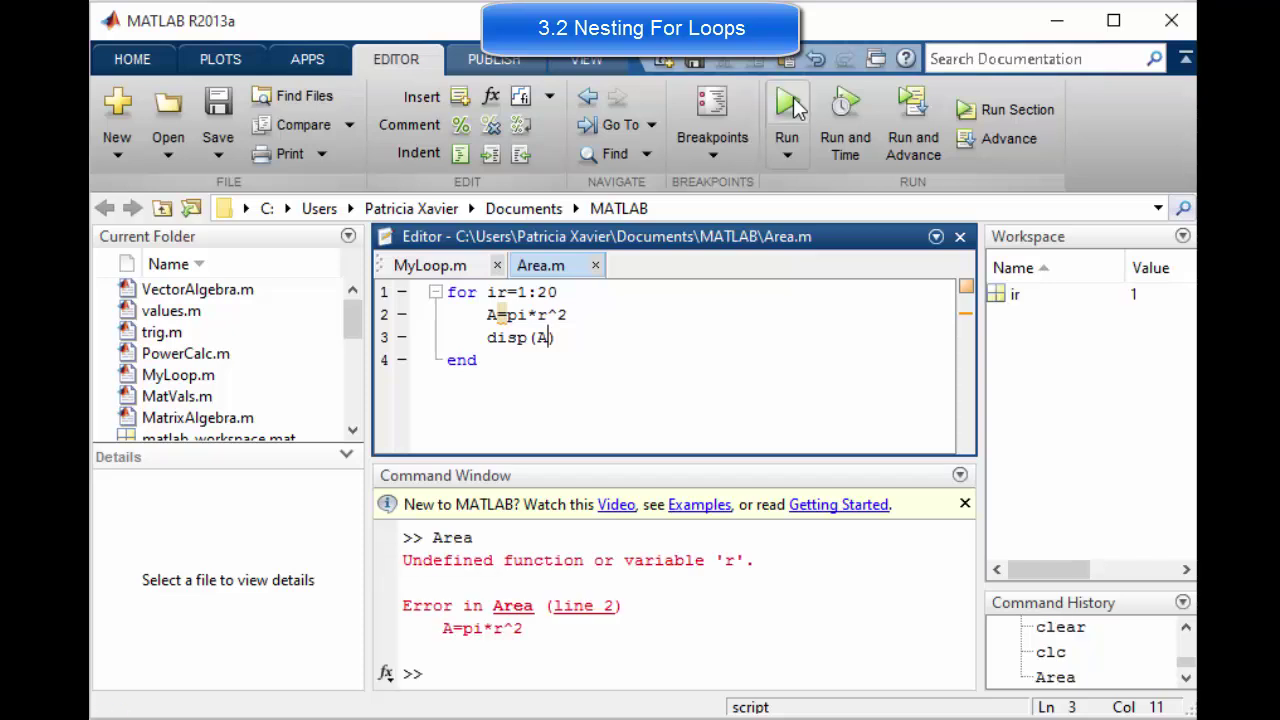
- Change r to ir in A=pi*r^2 and rerun, printing areas up to 1.2566e+03
left_click(537, 315)
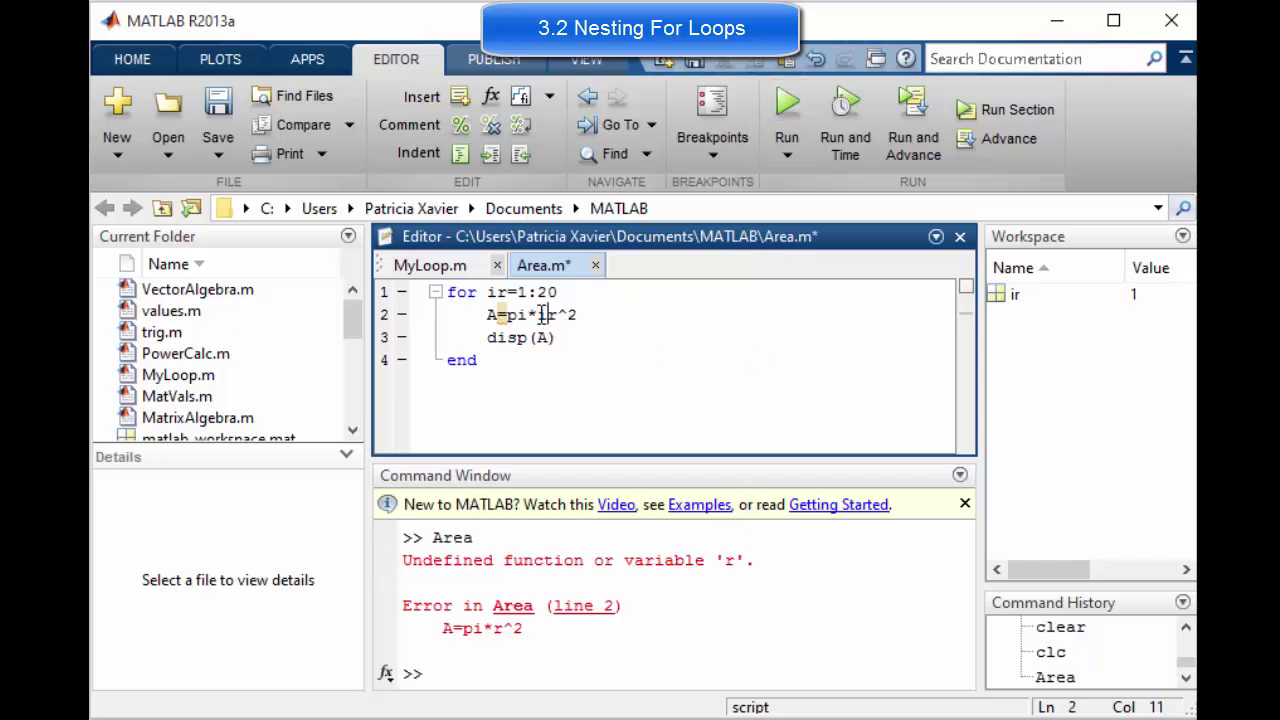
type("i")
left_click(788, 104)
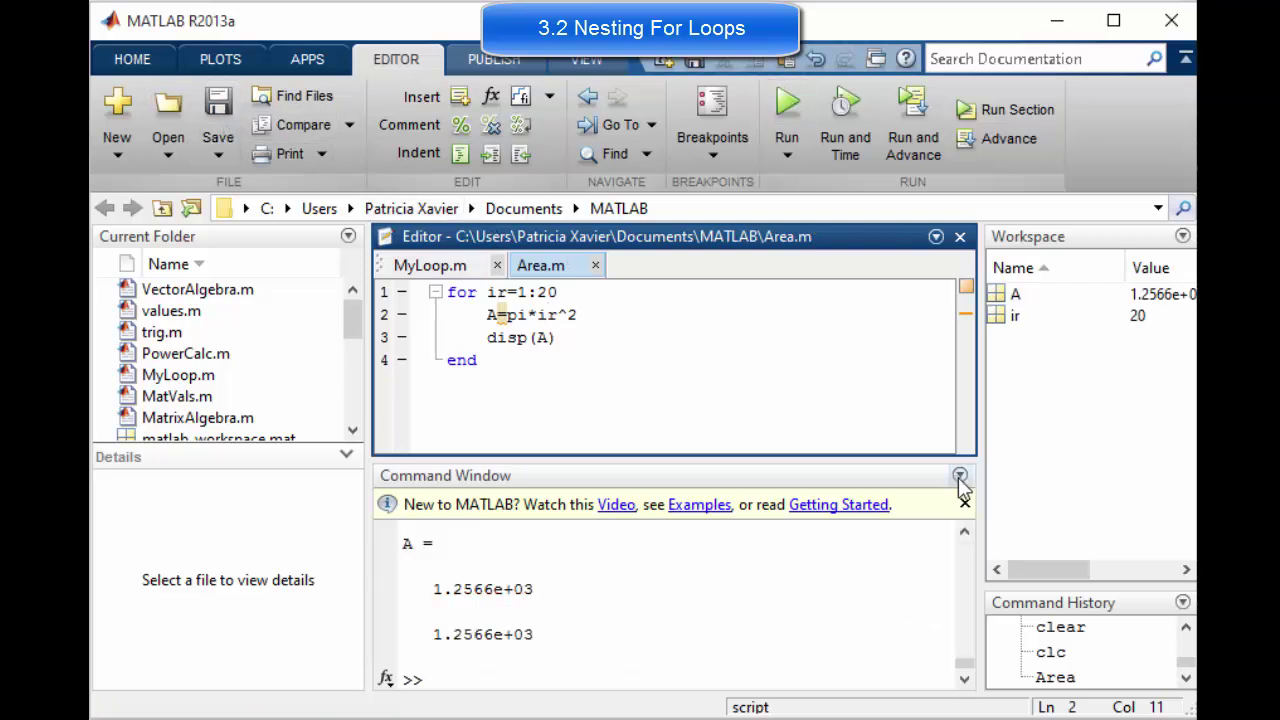
left_click(964, 531)
left_click(964, 531)
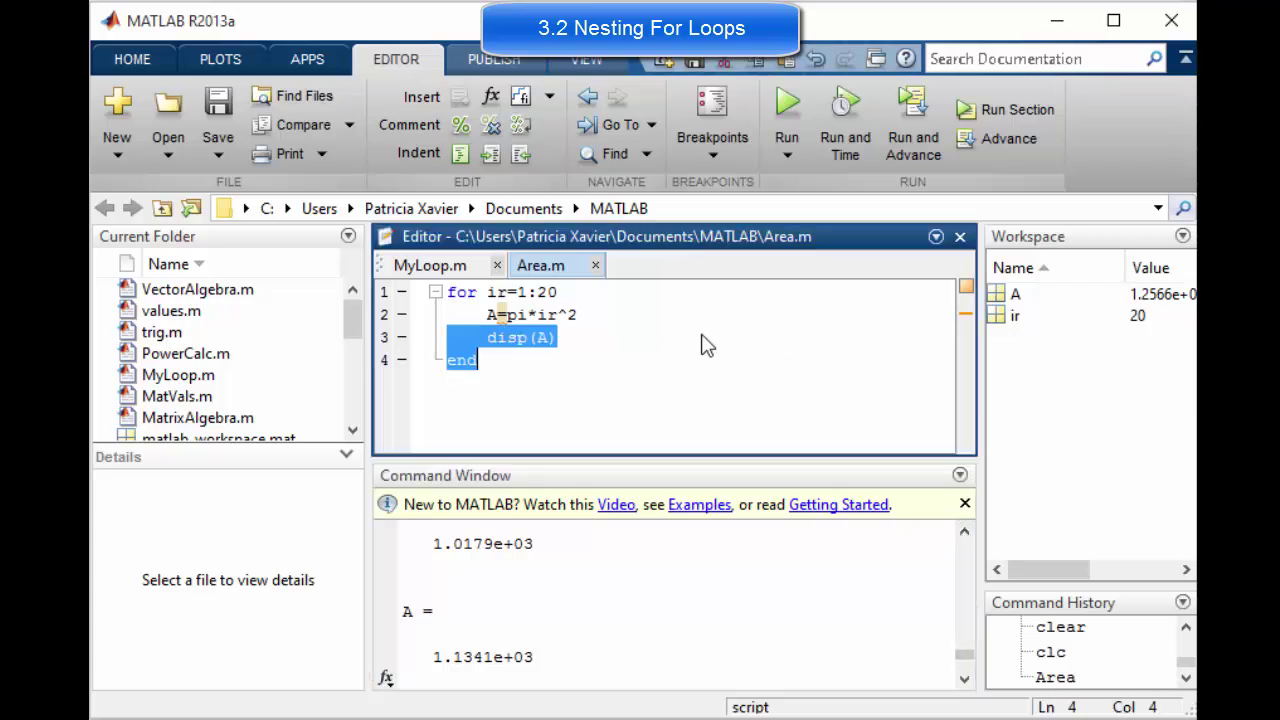
left_click(618, 318)
- End line 2 with a semicolon, save and rerun, and scroll through values 3.1416 to 1.2566e+03
type(";")
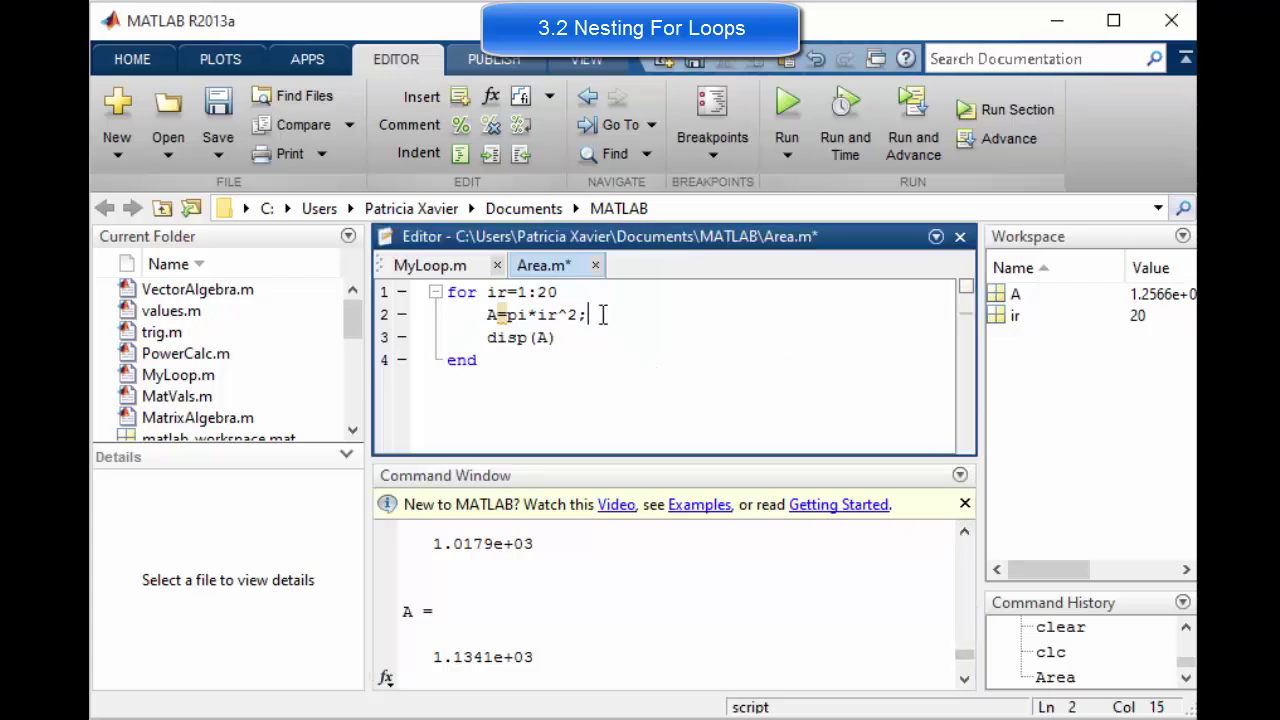
left_click(218, 108)
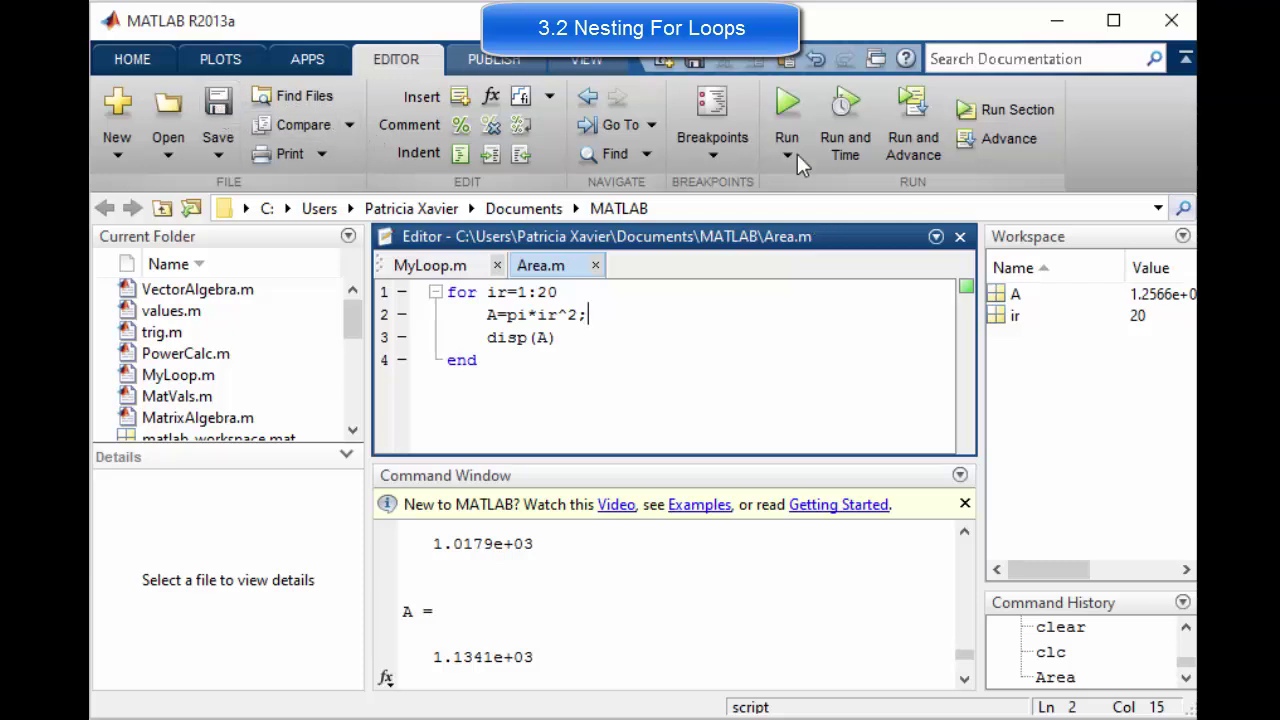
left_click(788, 105)
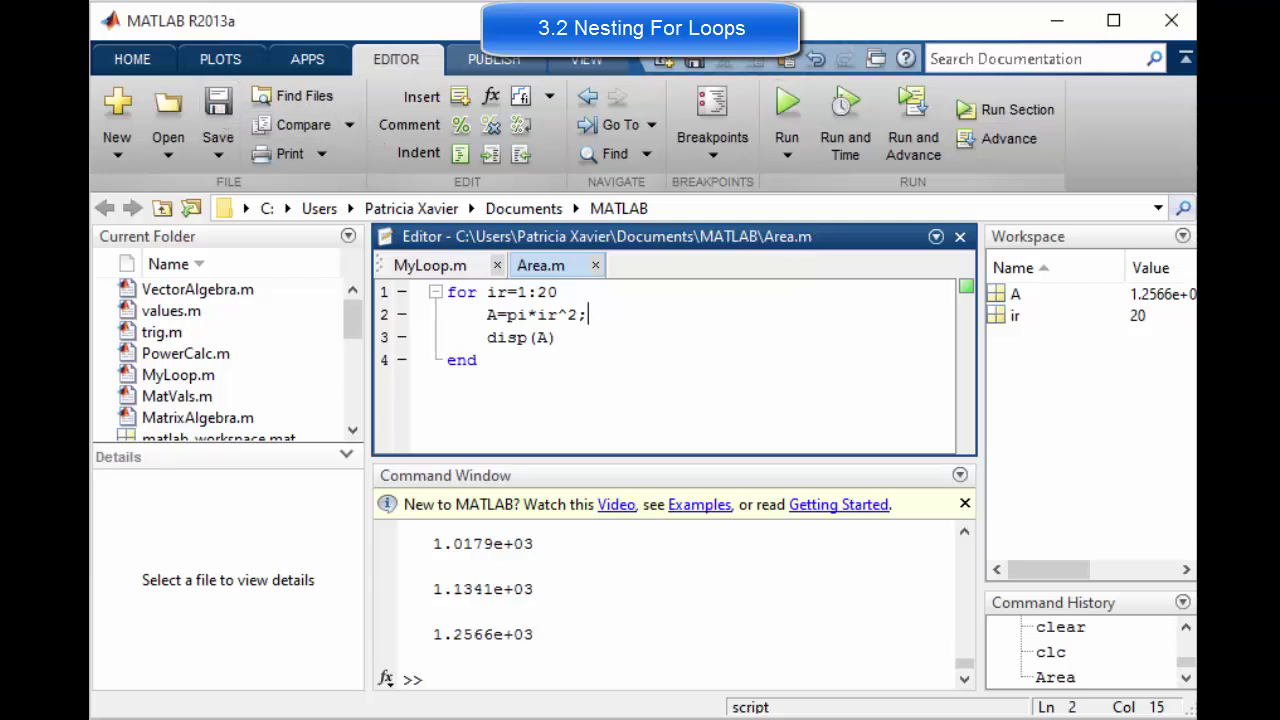
left_click(965, 532)
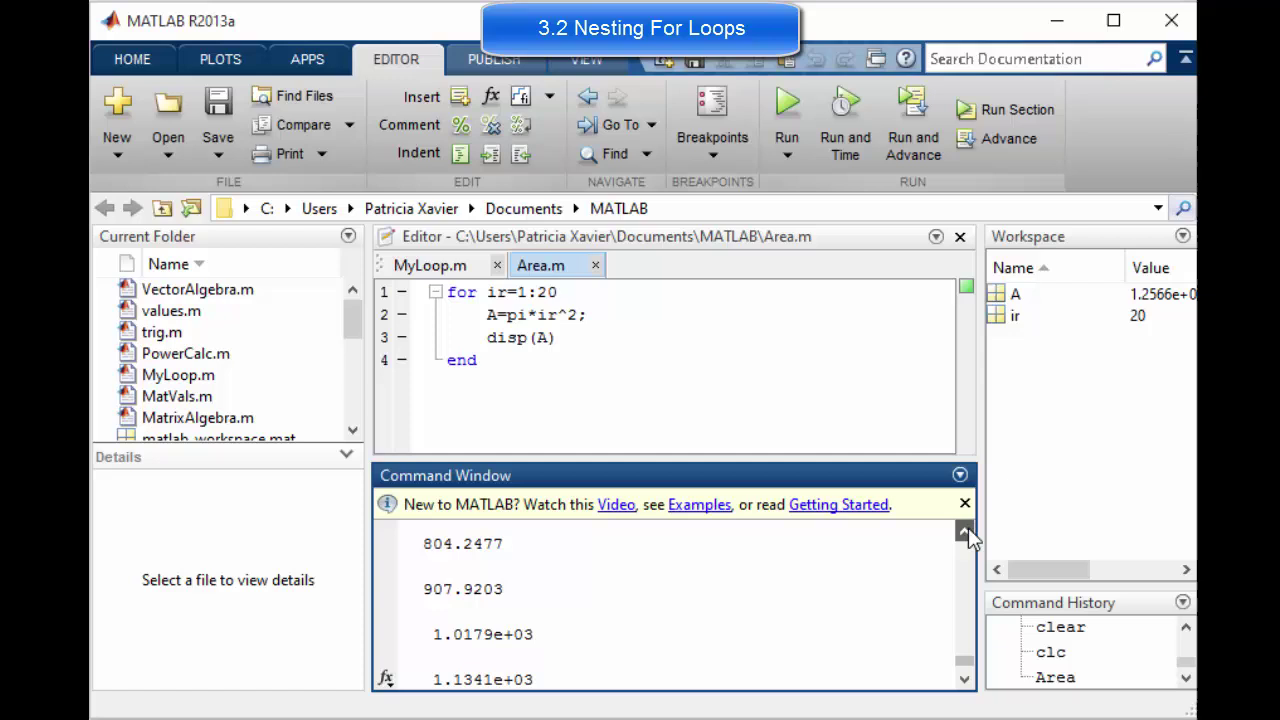
left_click(965, 532)
left_click(965, 532)
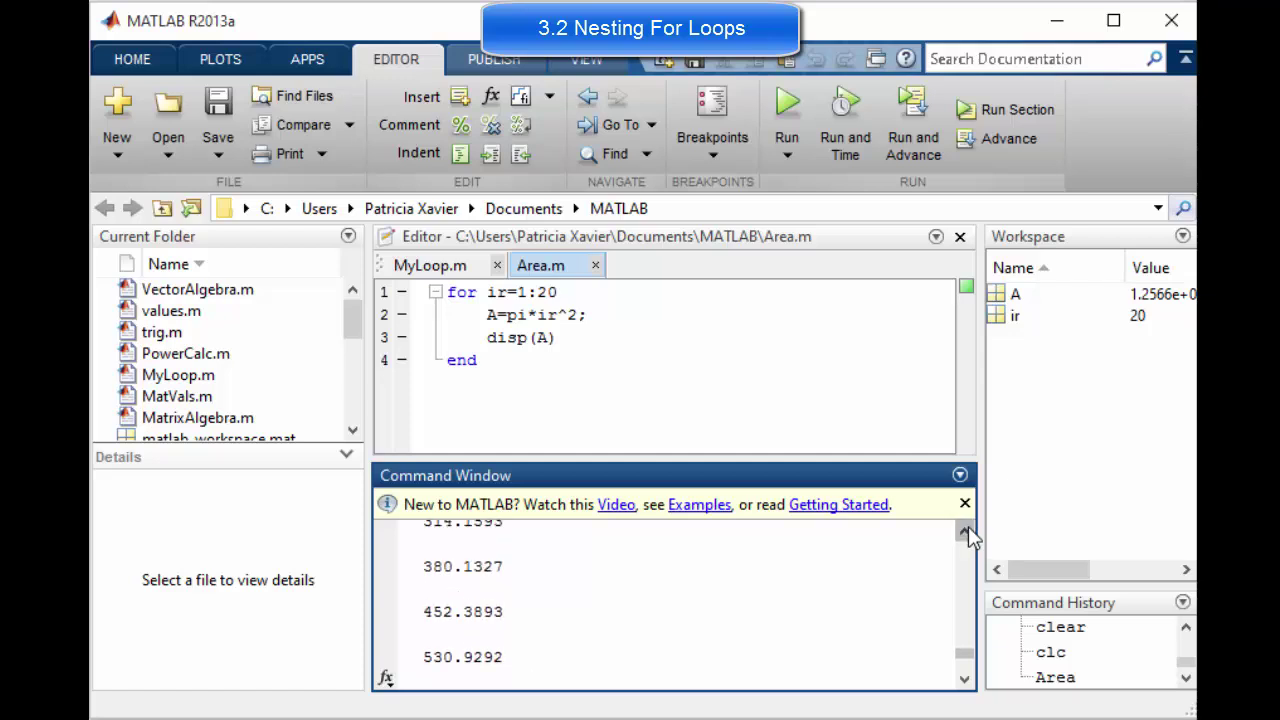
left_click(965, 532)
left_click(965, 532)
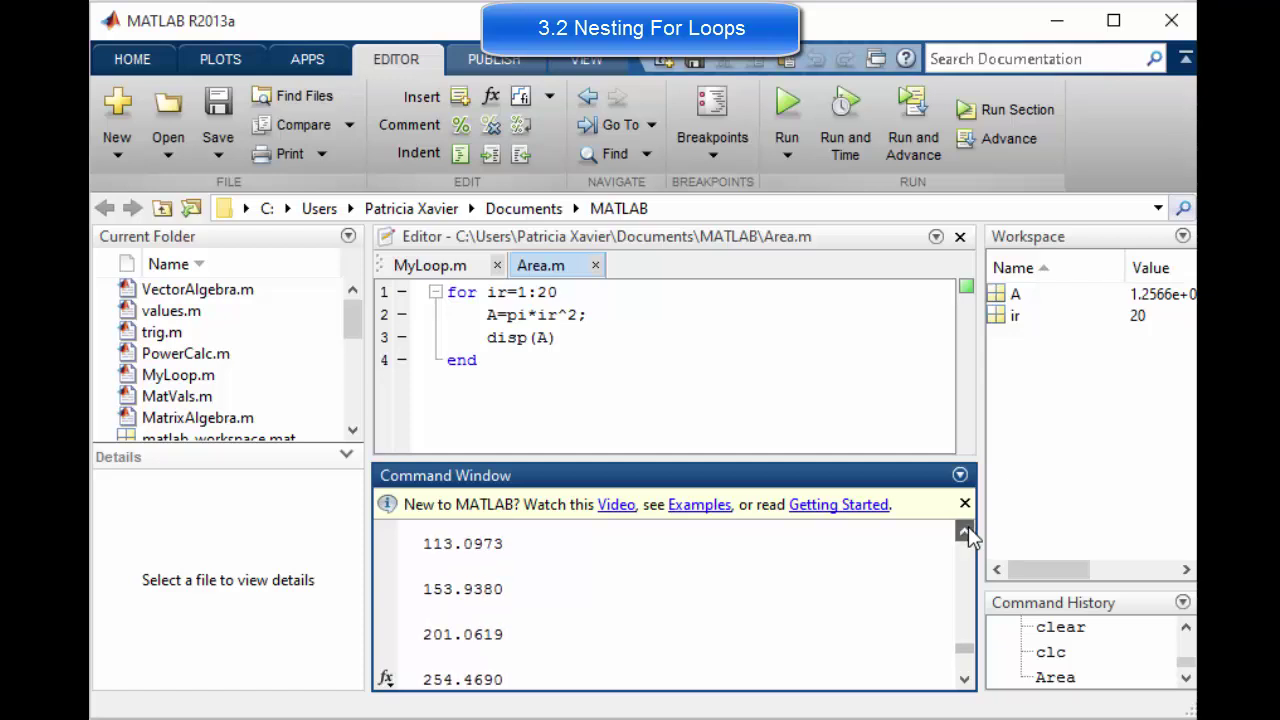
left_click(965, 532)
left_click(965, 532)
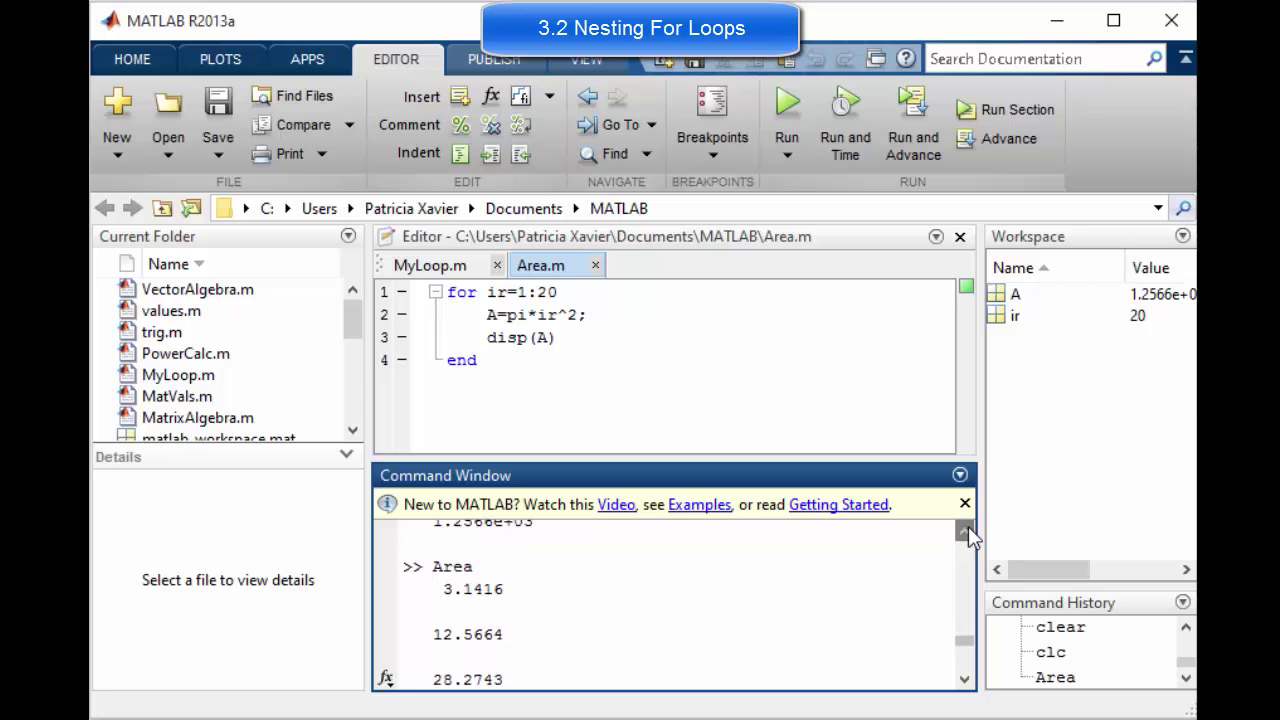
left_click(965, 679)
left_click(965, 679)
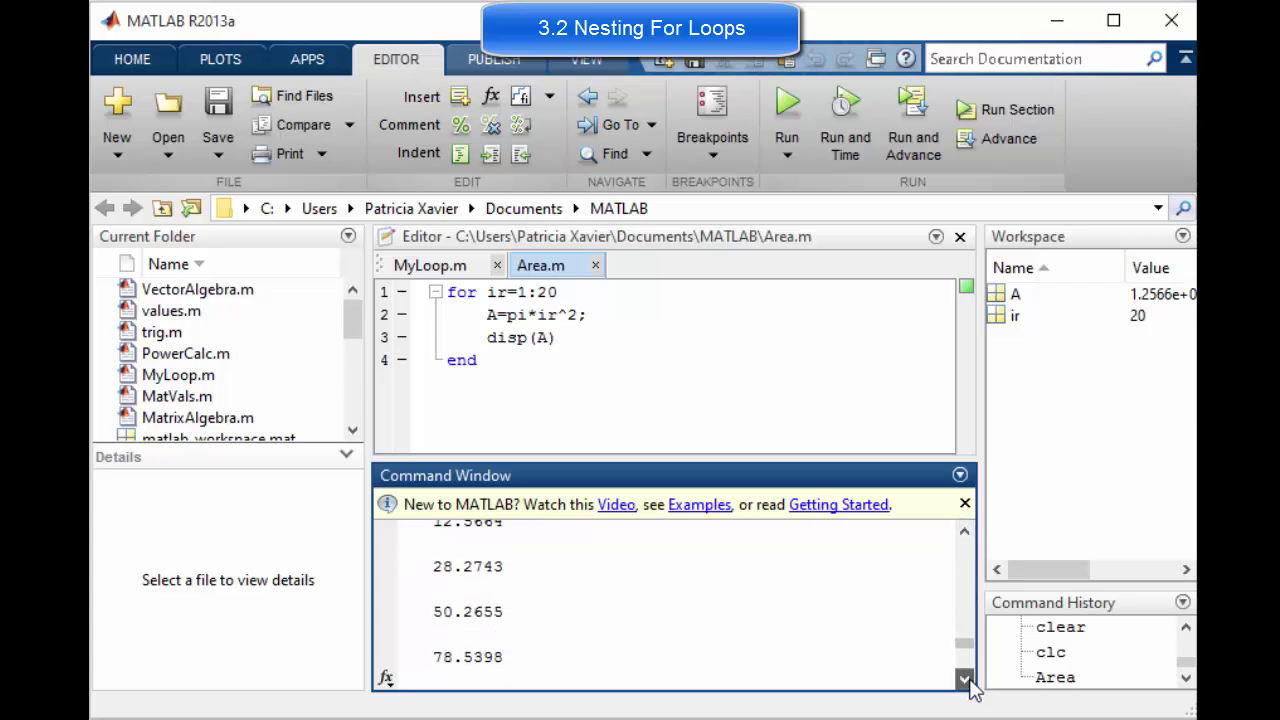
left_click(965, 679)
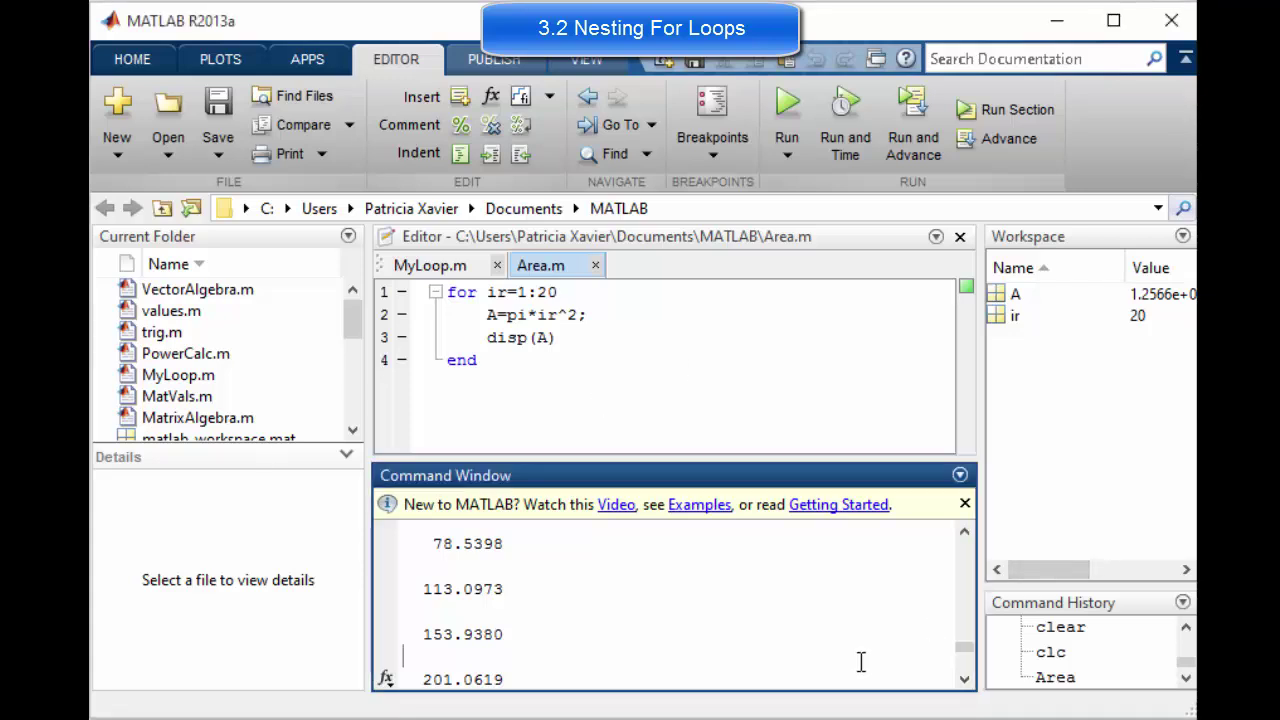
- Display A, then make the script store each area as A(ir) and save Area.m
type("A")
key("Return")
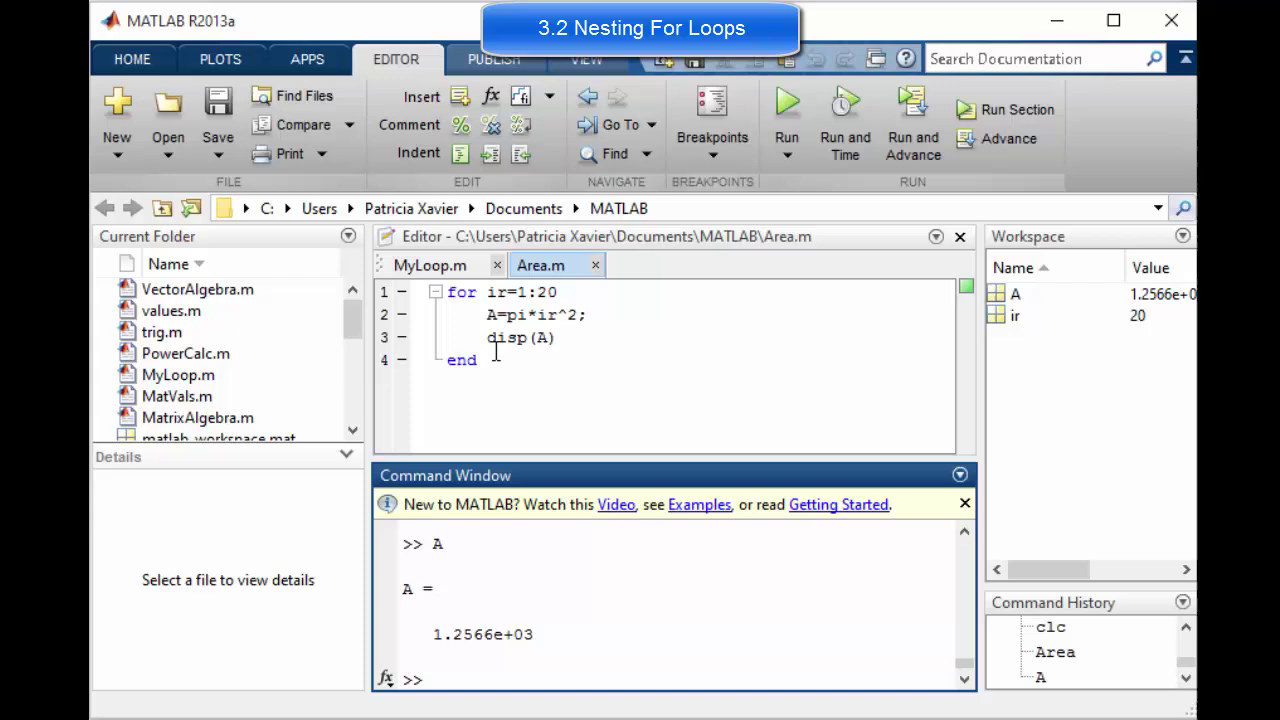
left_click_drag(487, 314, 500, 314)
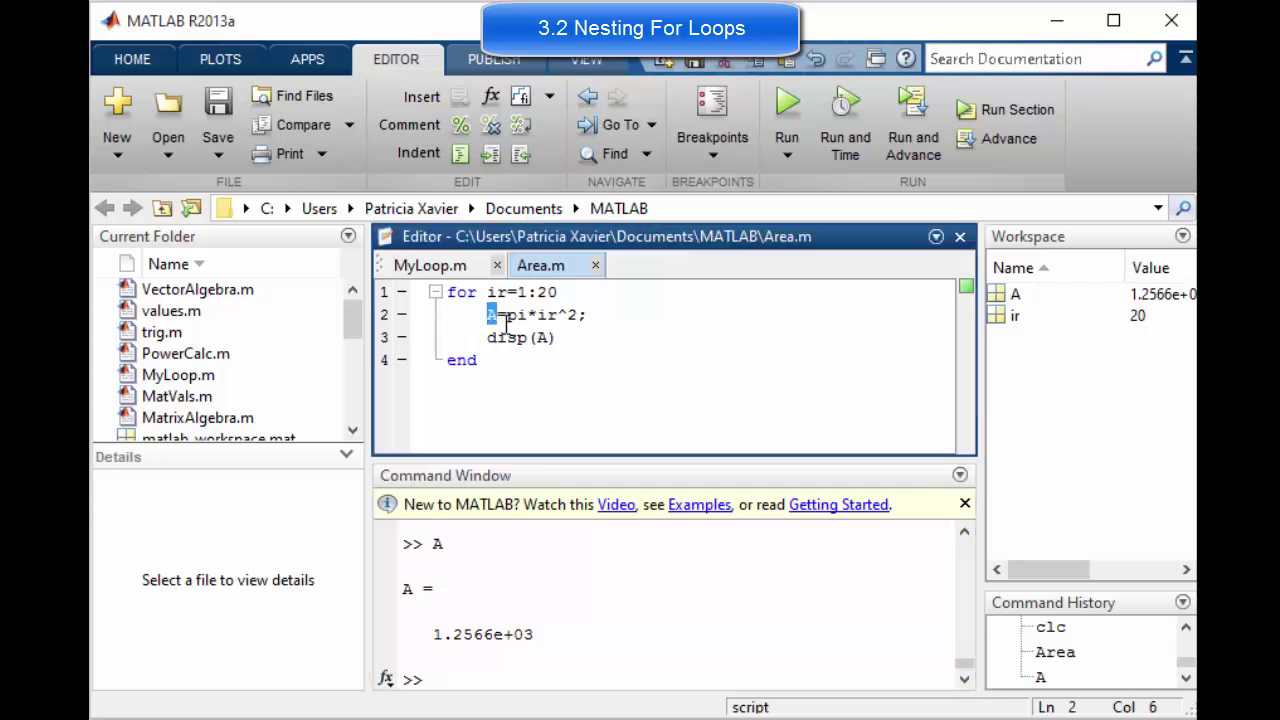
left_click(502, 360)
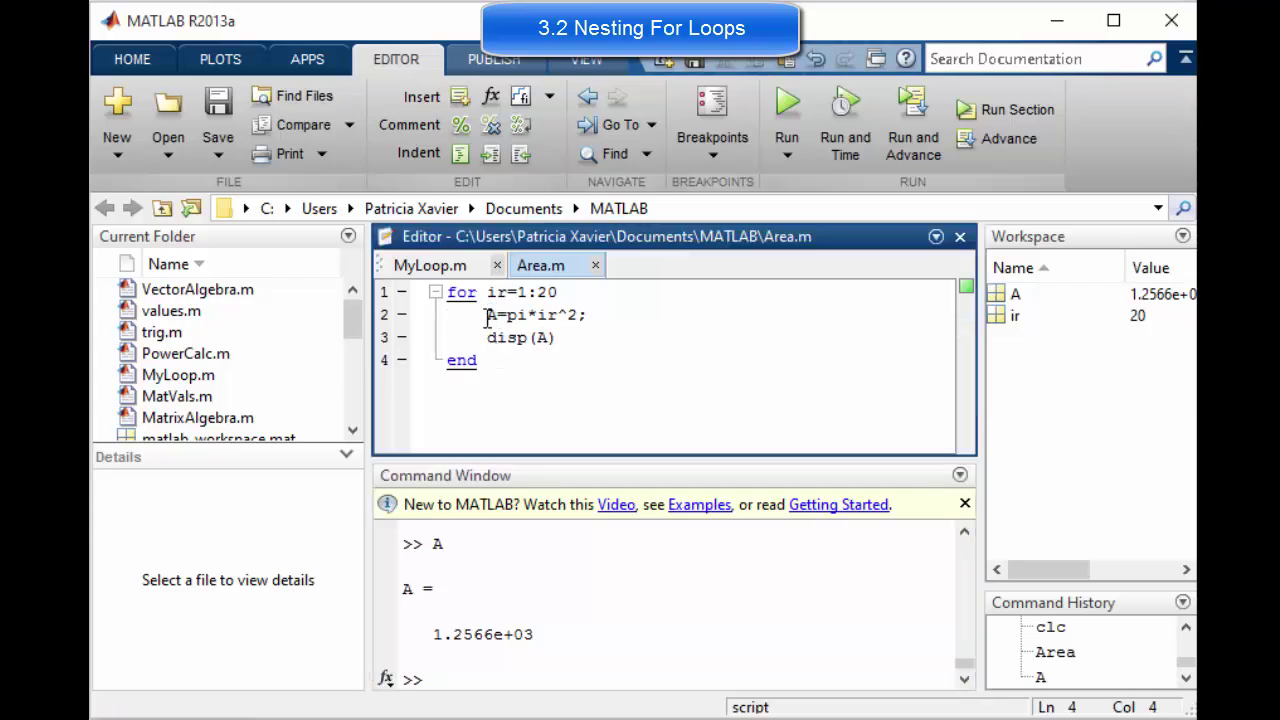
left_click_drag(487, 315, 497, 316)
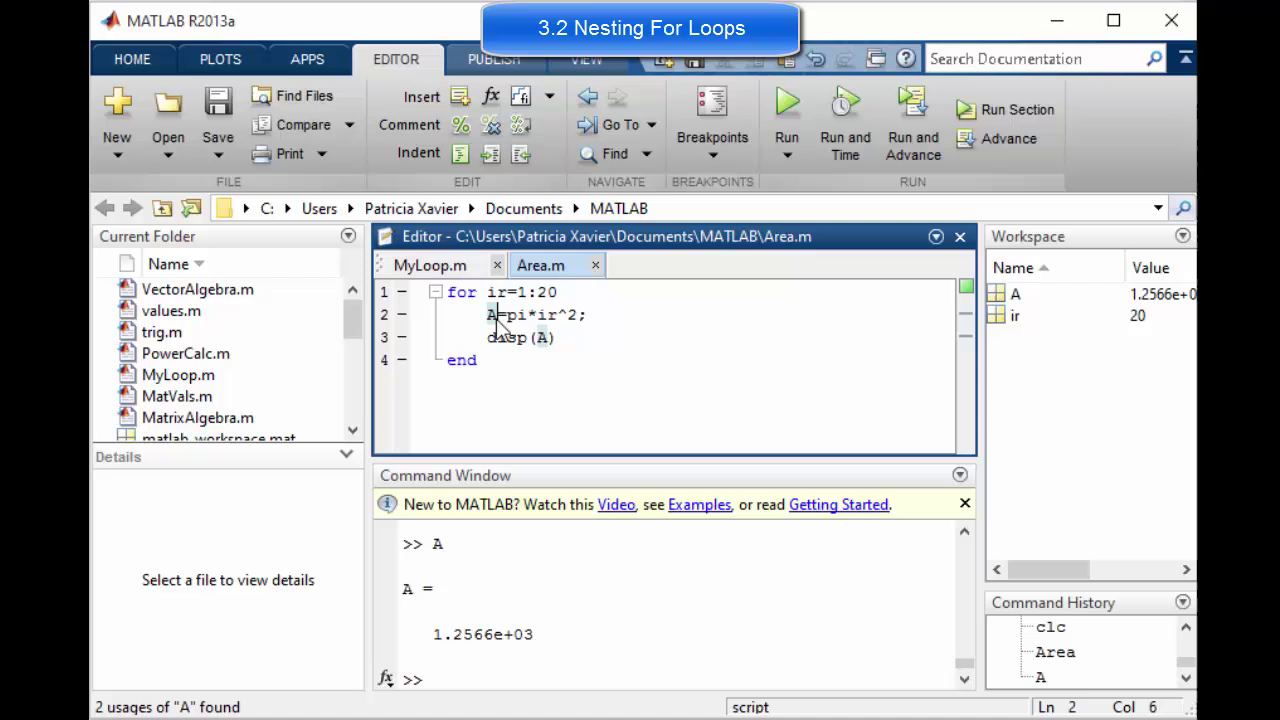
type("(")
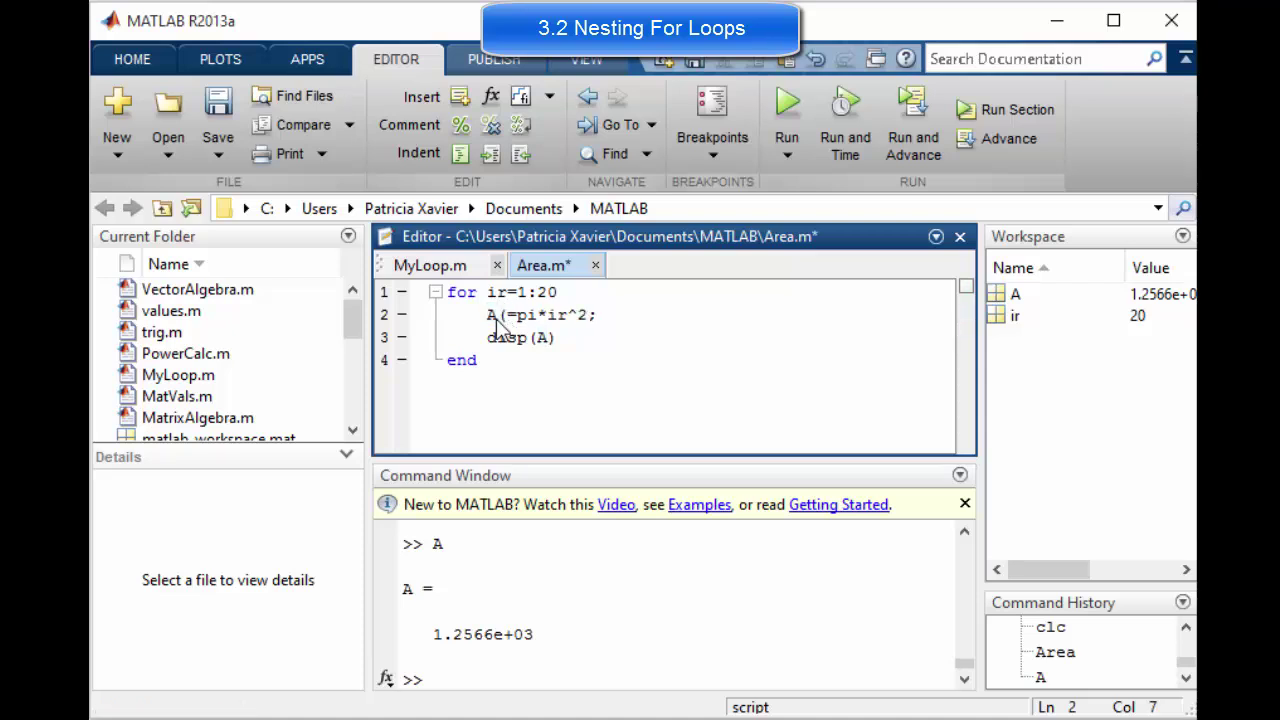
type("ir)")
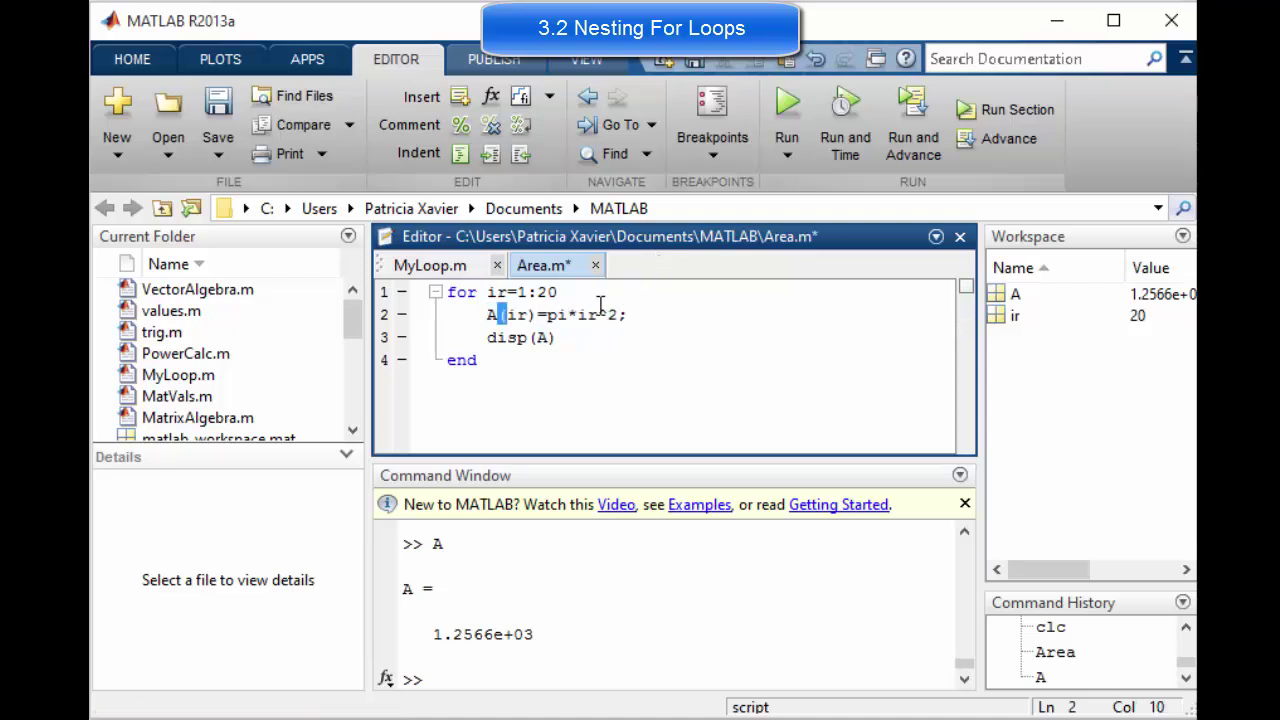
left_click(546, 337)
type("(ir)")
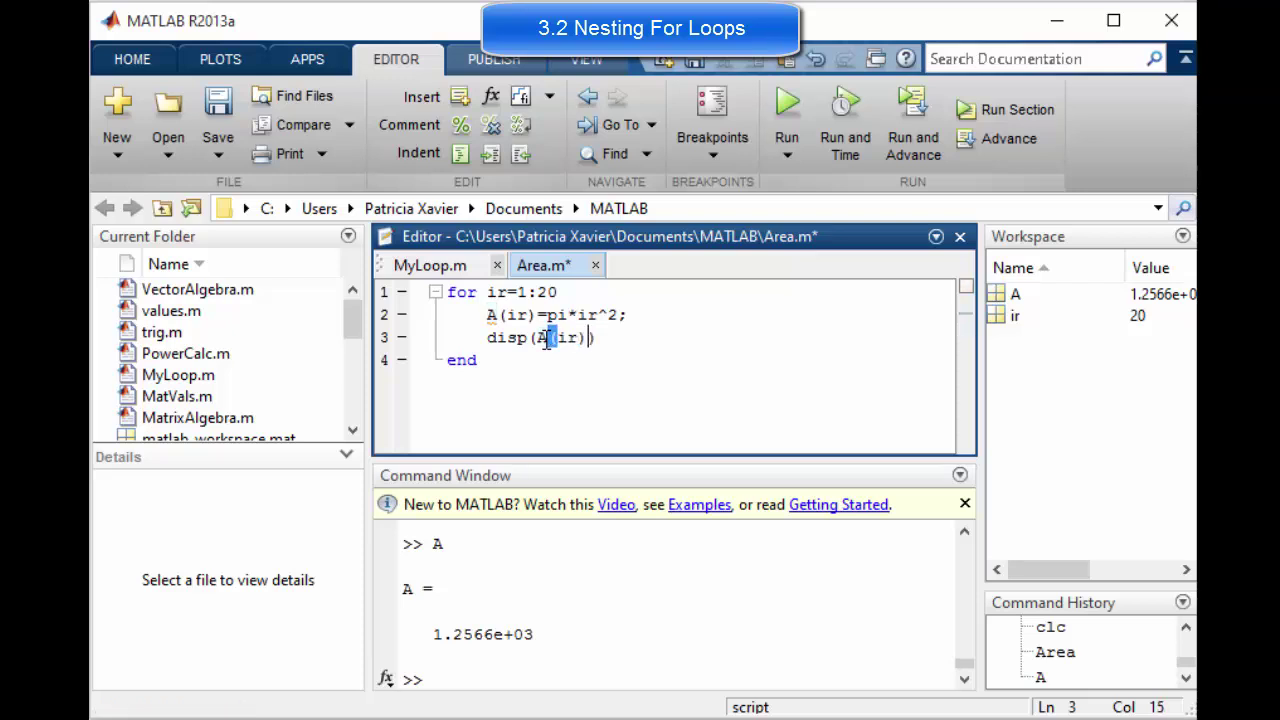
left_click(632, 358)
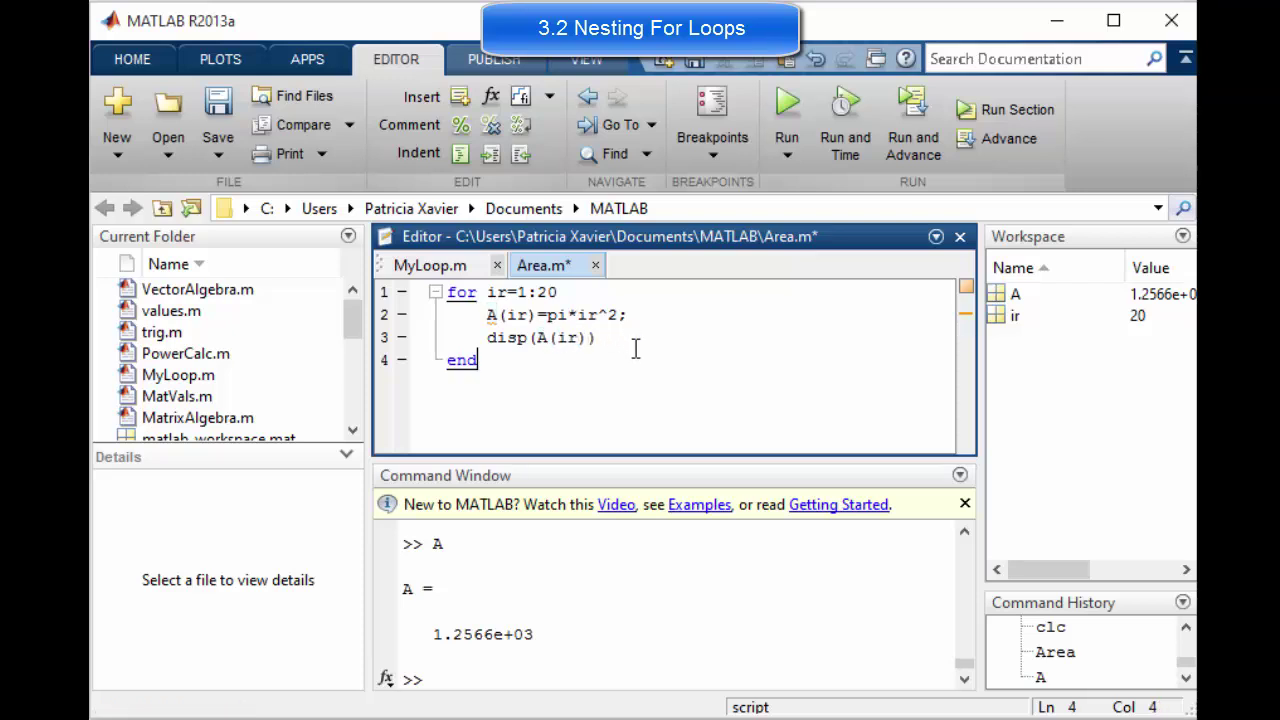
left_click(223, 107)
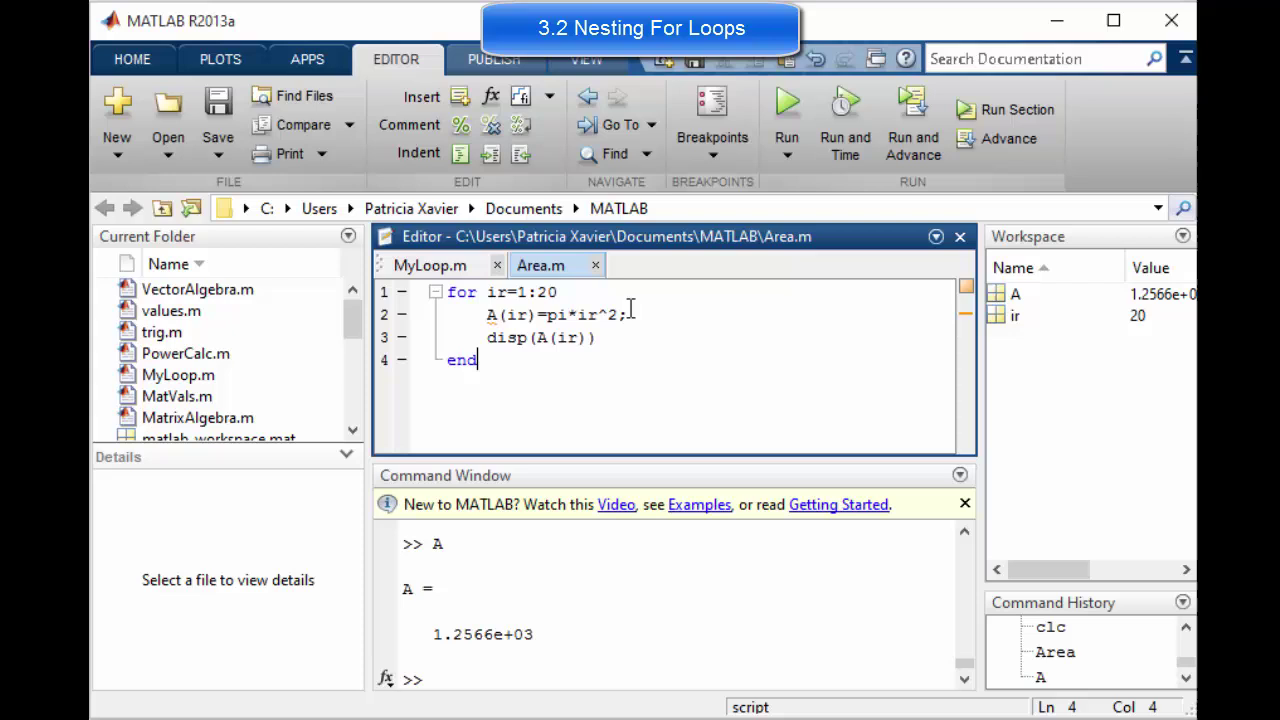
- Rerun Area.m and list all 20 stored areas of A in the Command Window
left_click(789, 112)
left_click(666, 605)
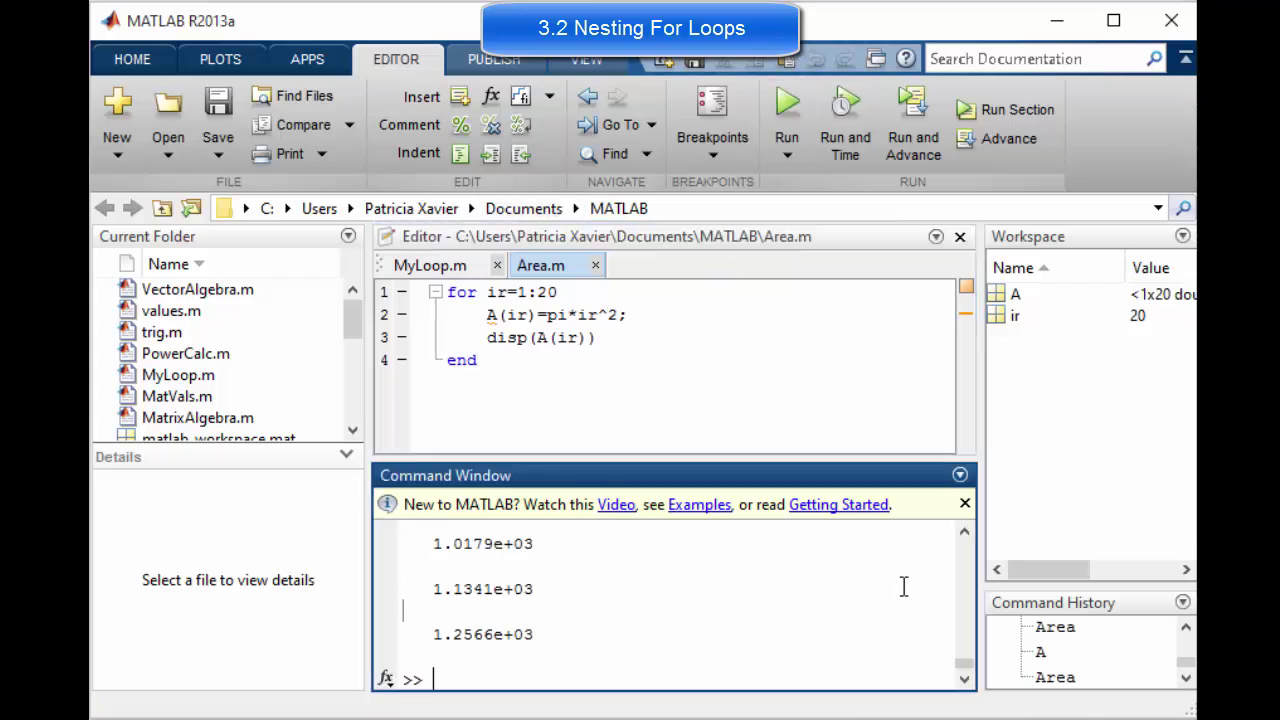
left_click(965, 532)
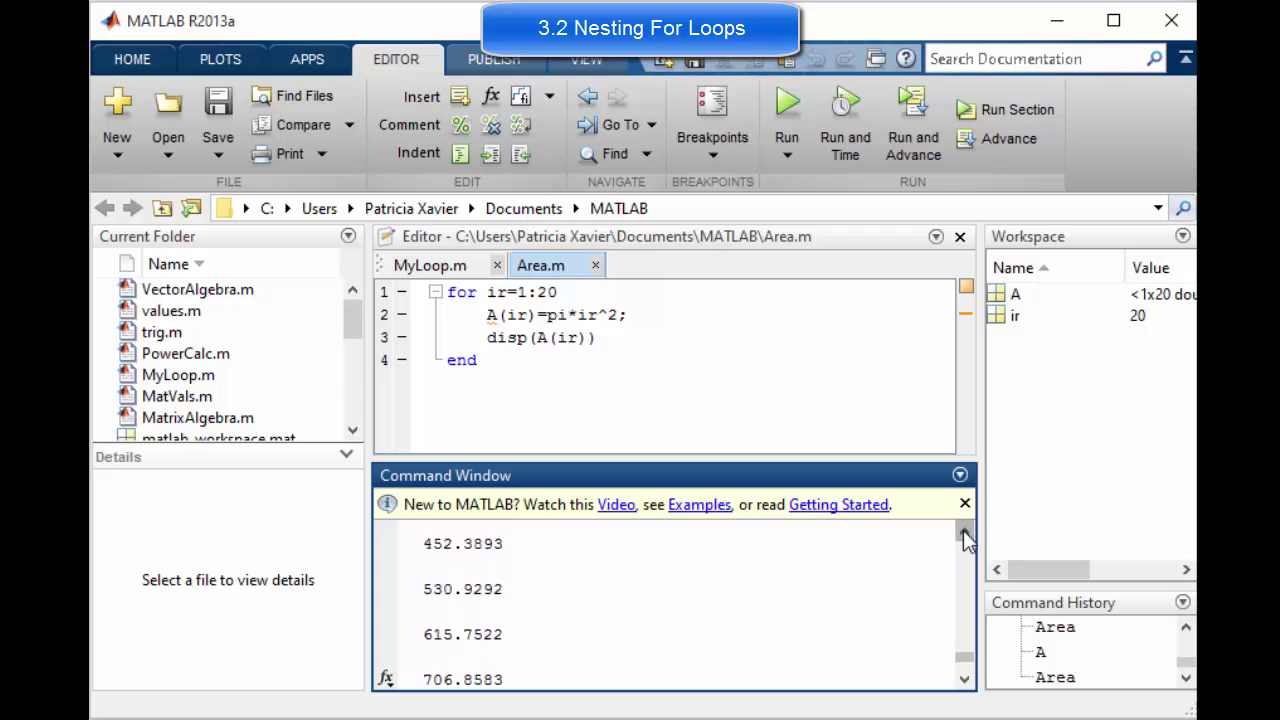
left_click(965, 679)
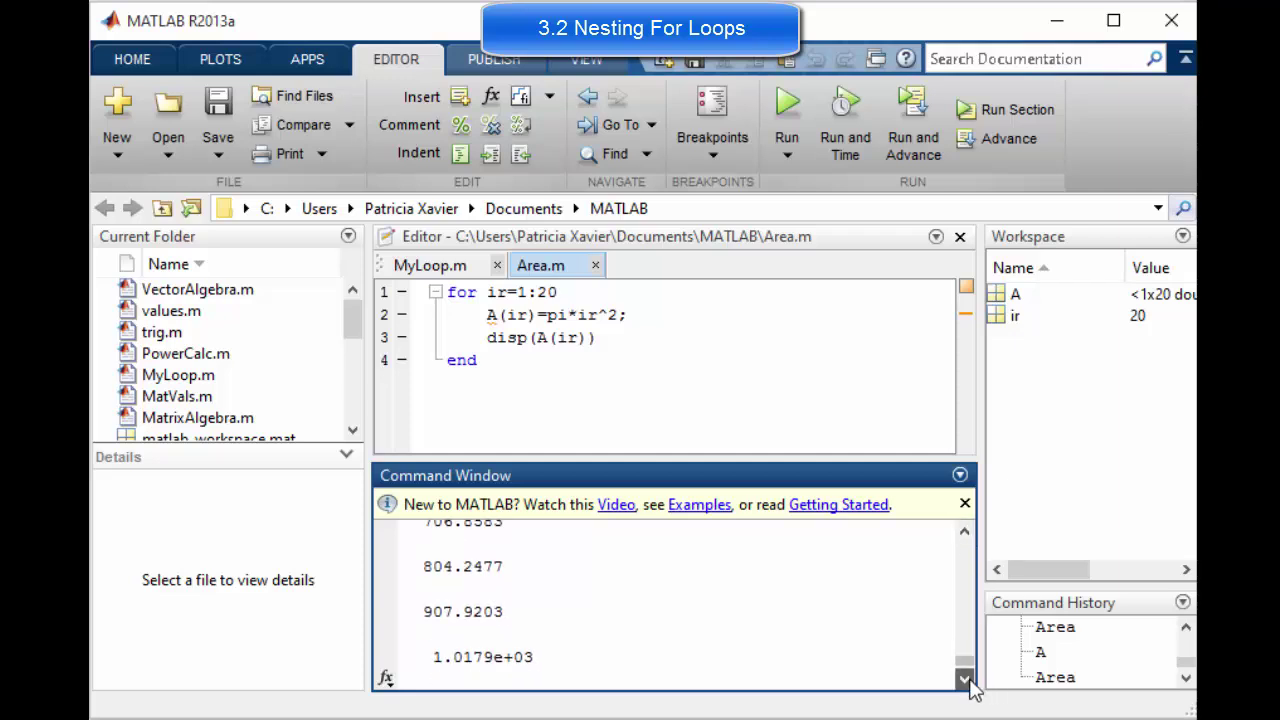
left_click(965, 679)
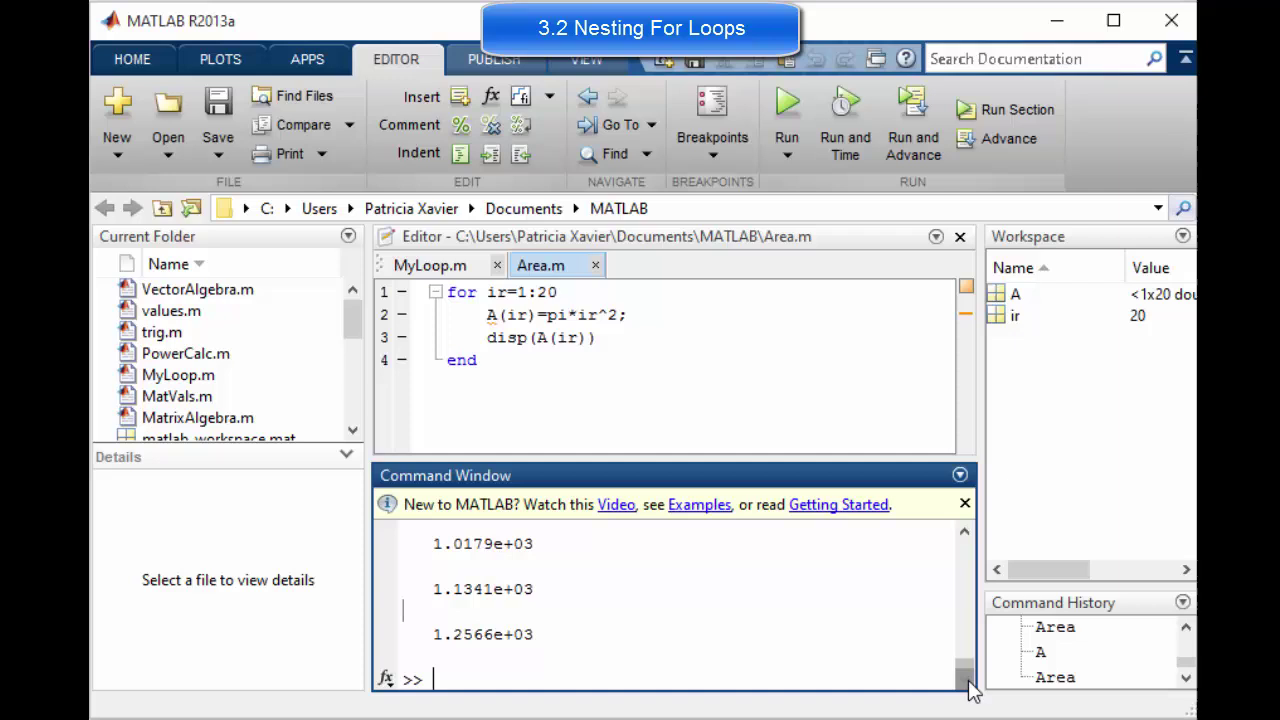
type("A")
key("Return")
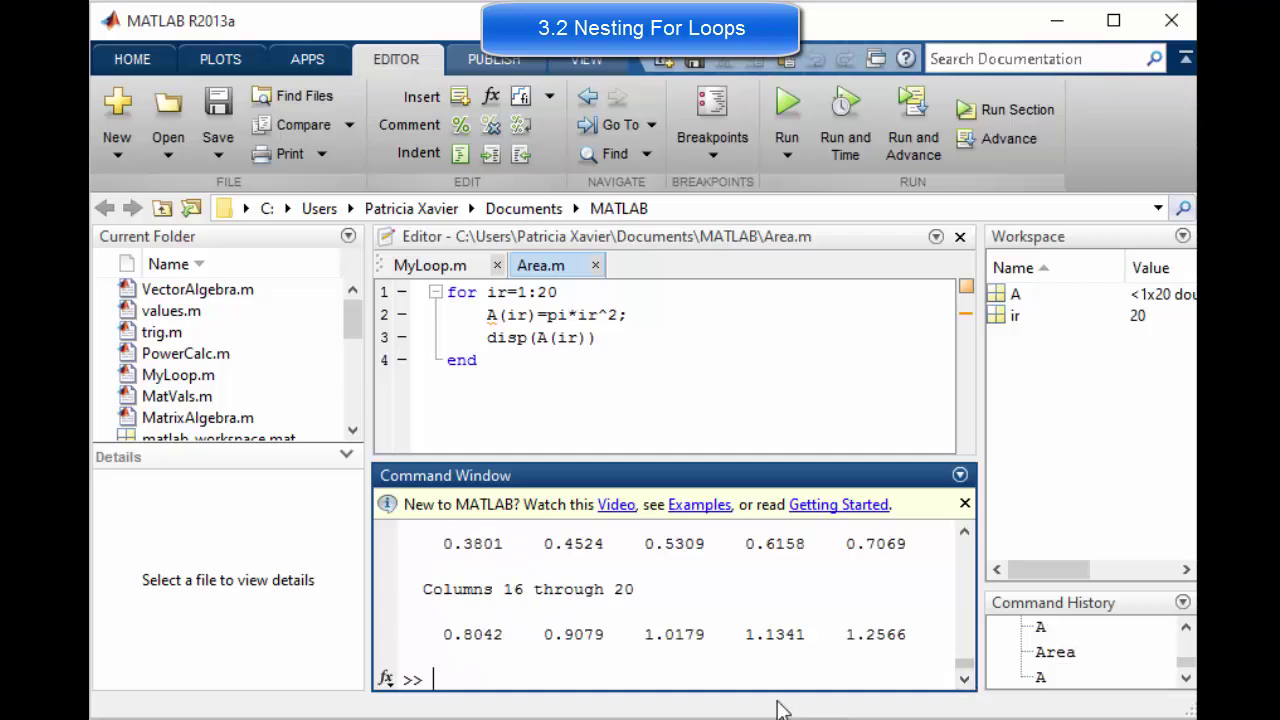
left_click(968, 534)
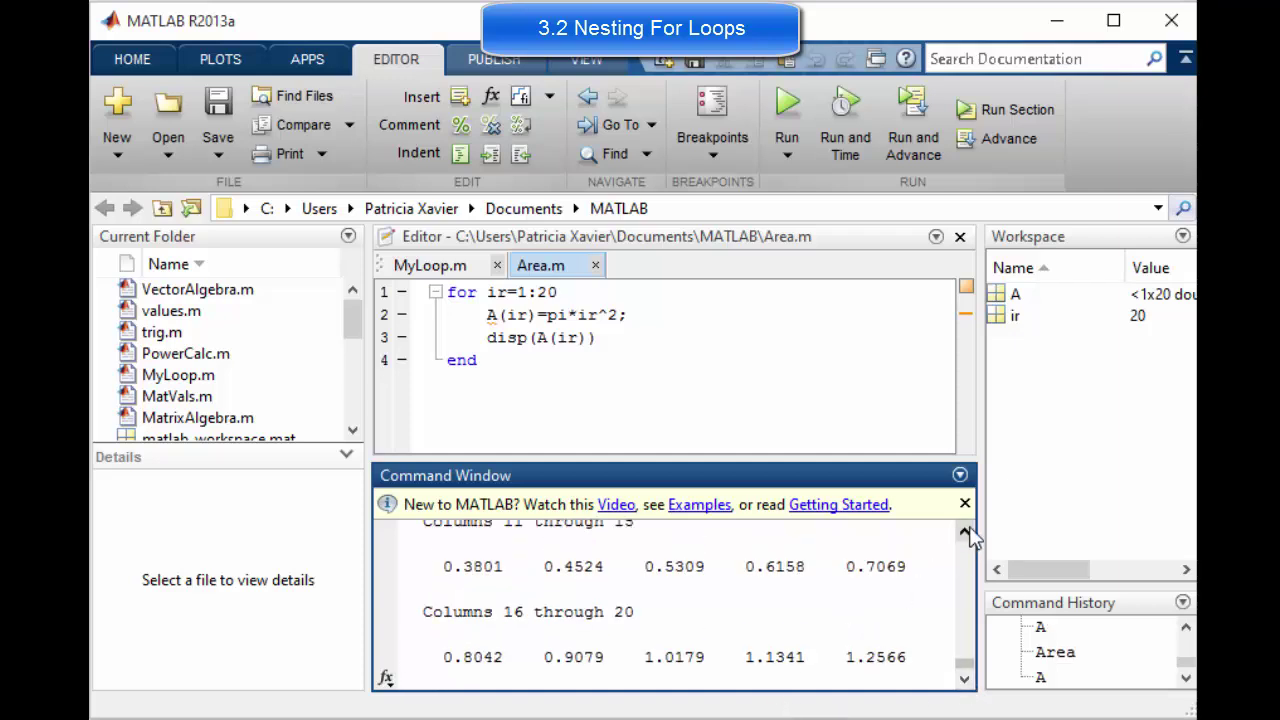
left_click(968, 534)
left_click(968, 530)
left_click(968, 530)
left_click(968, 530)
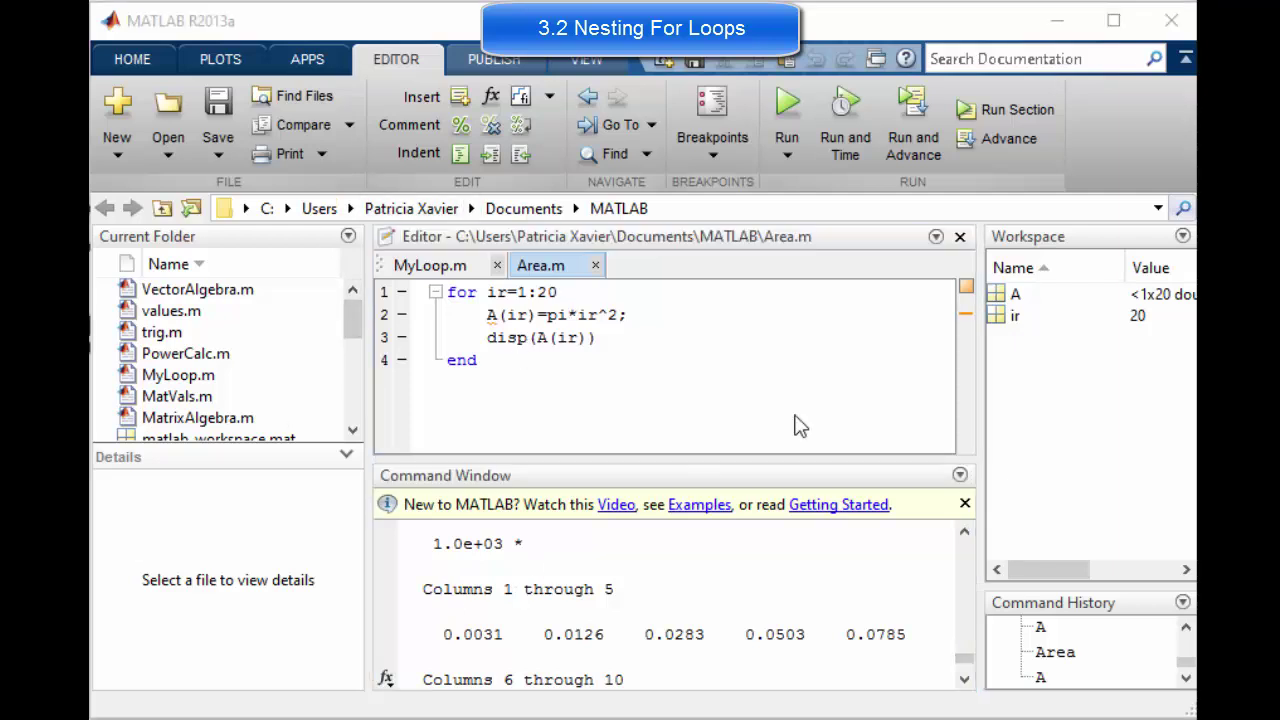
left_click(447, 293)
key("Return")
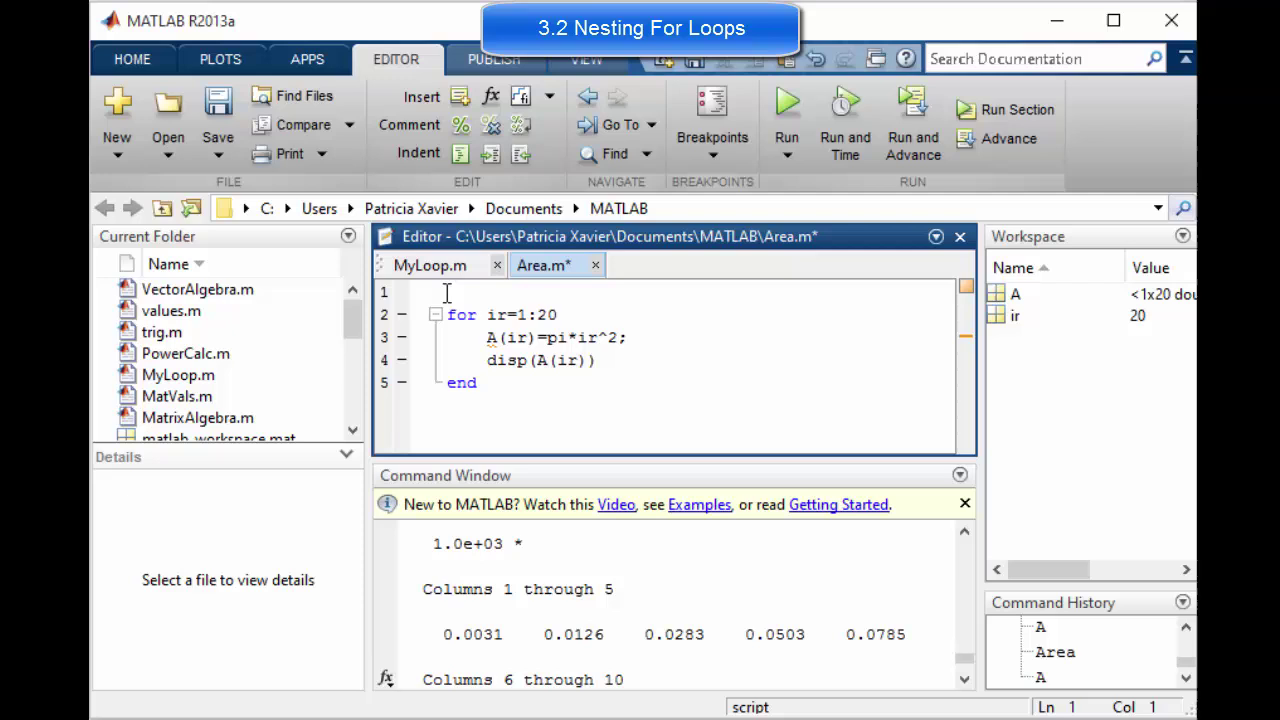
type("Area")
key("BackSpace")
key("BackSpace")
key("BackSpace")
type("radi")
type("= [")
type("1 ")
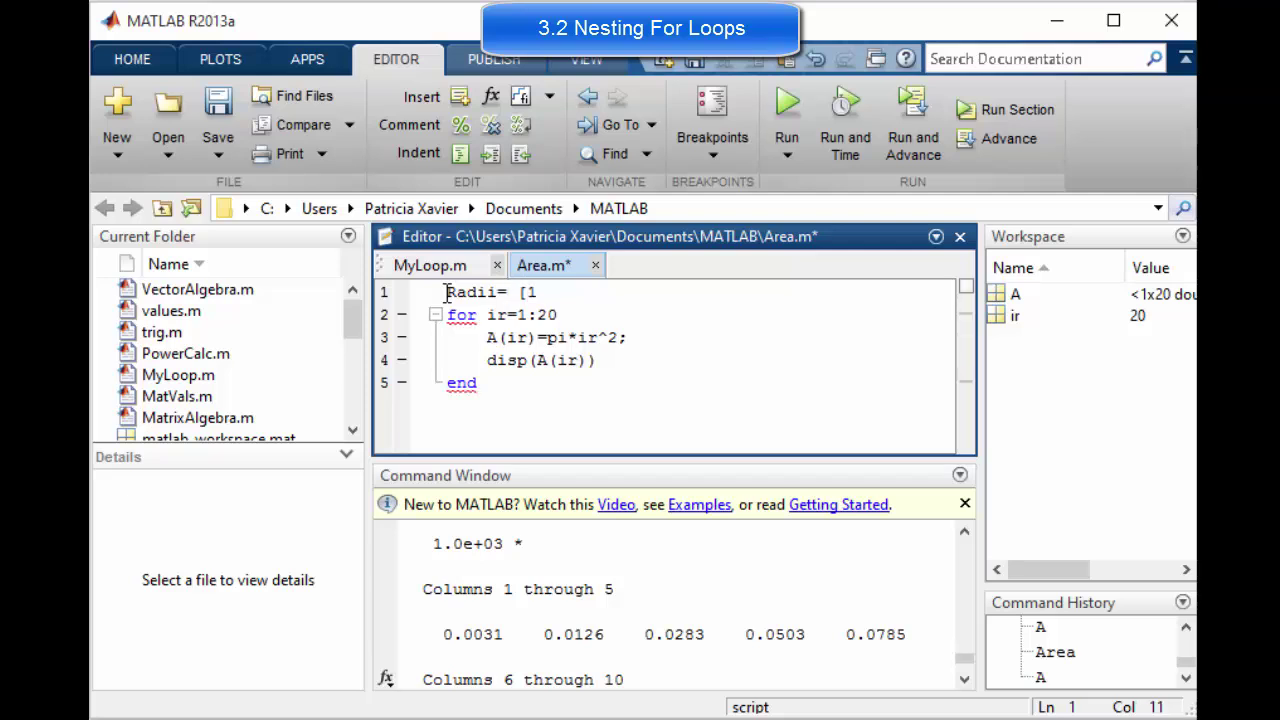
type(" 14 12")
type(" 17 187")
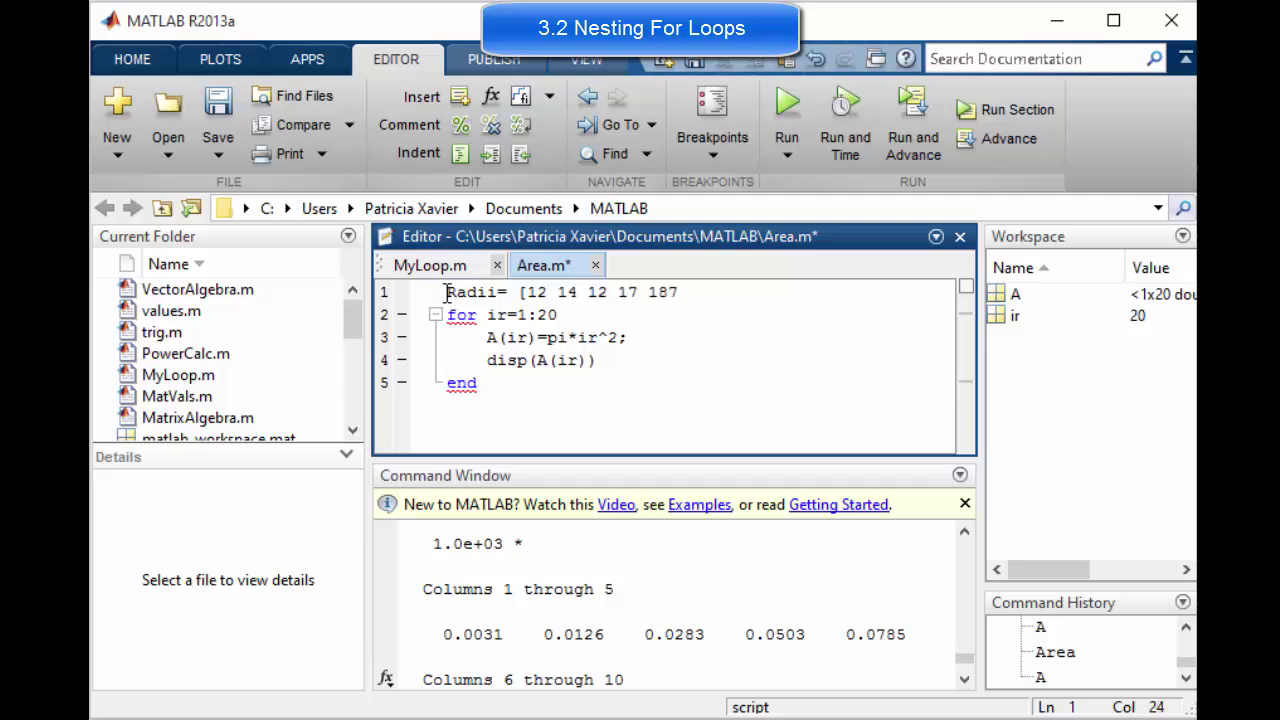
type("]")
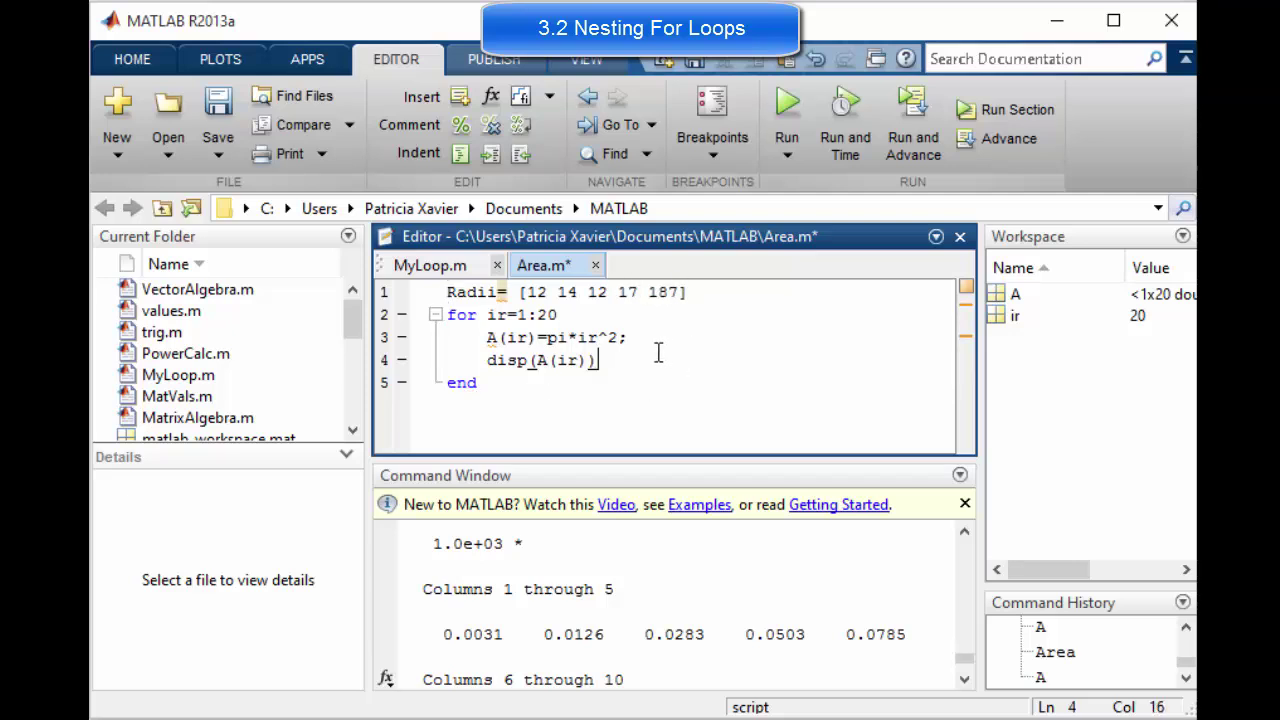
left_click(583, 314)
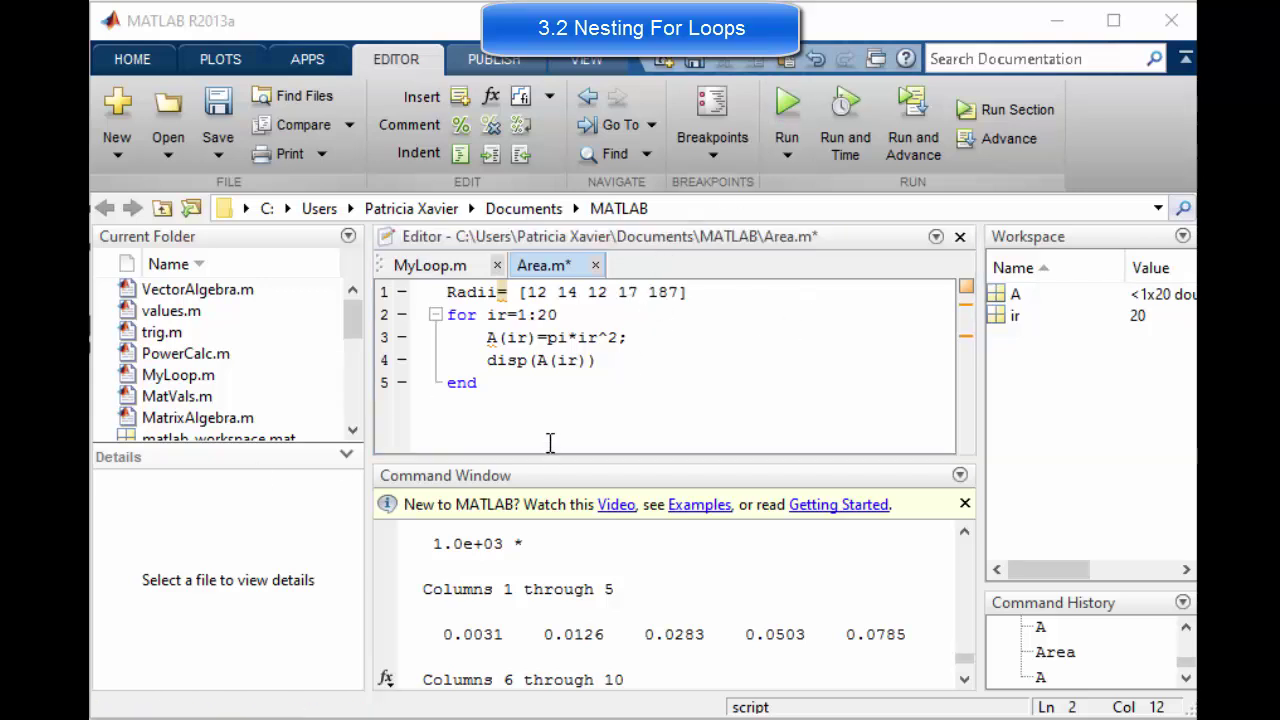
- Change the loop header from ir=1:20 to i=1:5
left_click(510, 324)
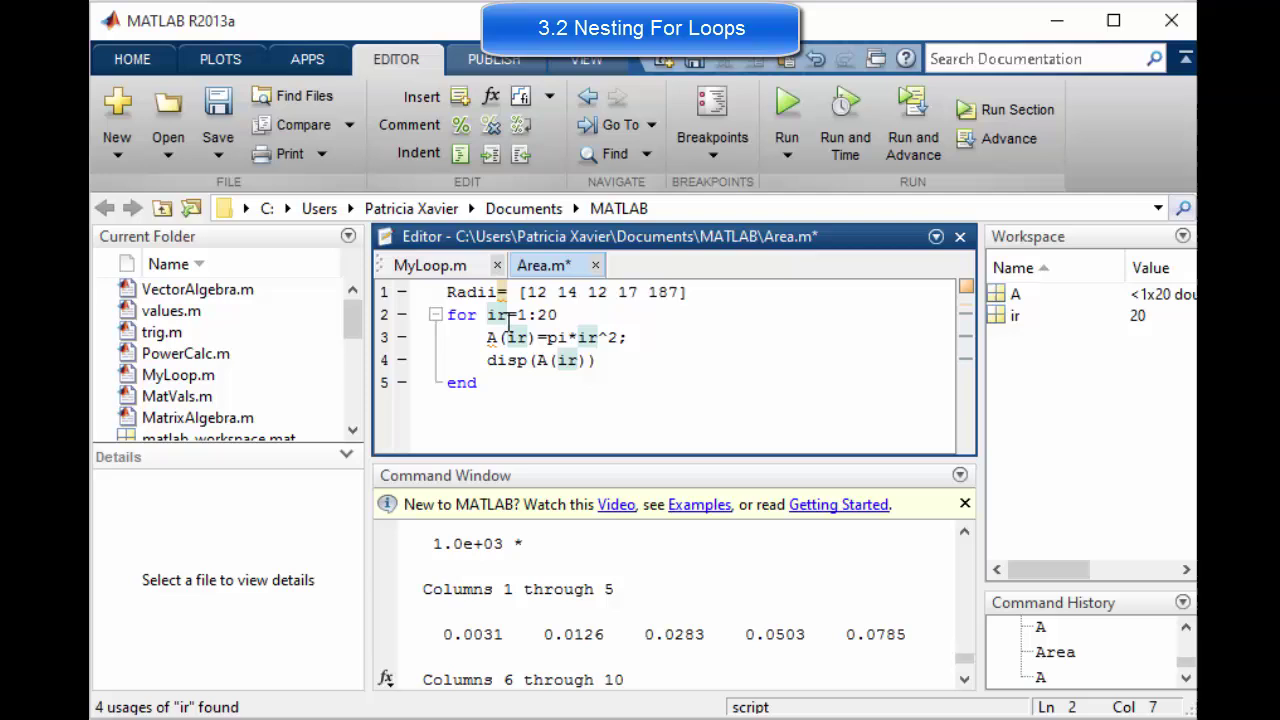
key("BackSpace")
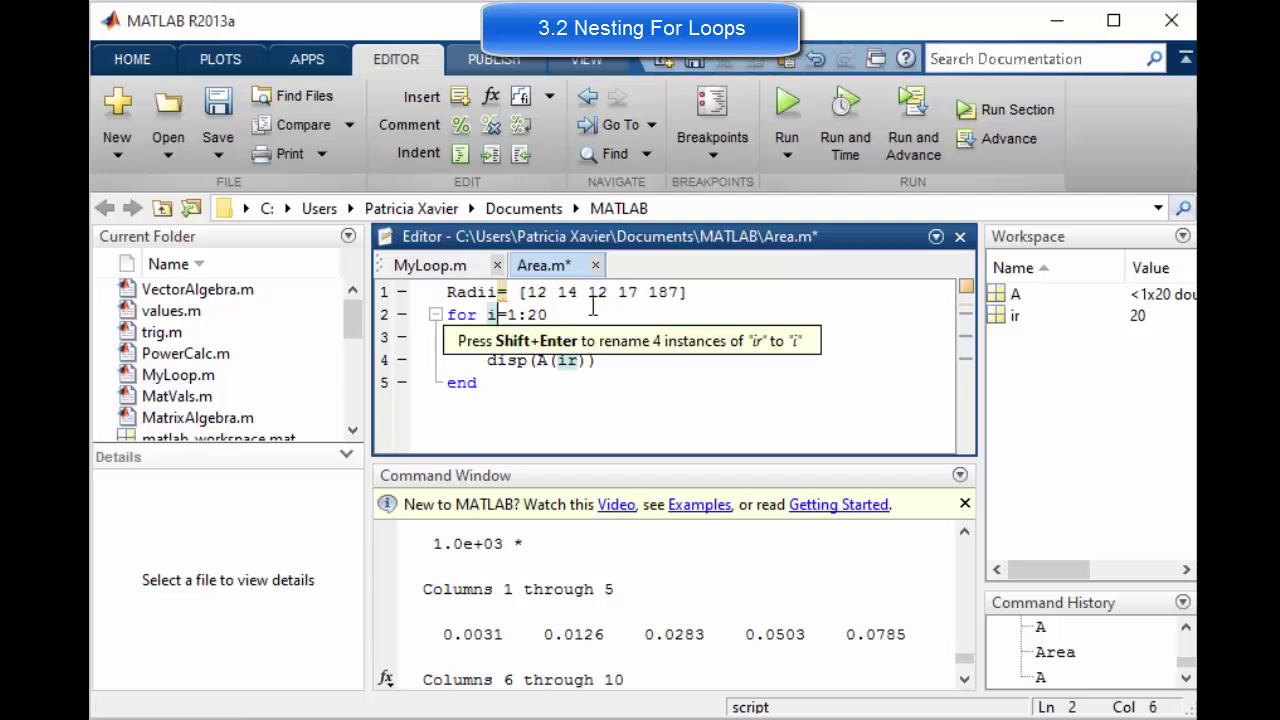
left_click(558, 308)
key("BackSpace")
key("BackSpace")
type("5")
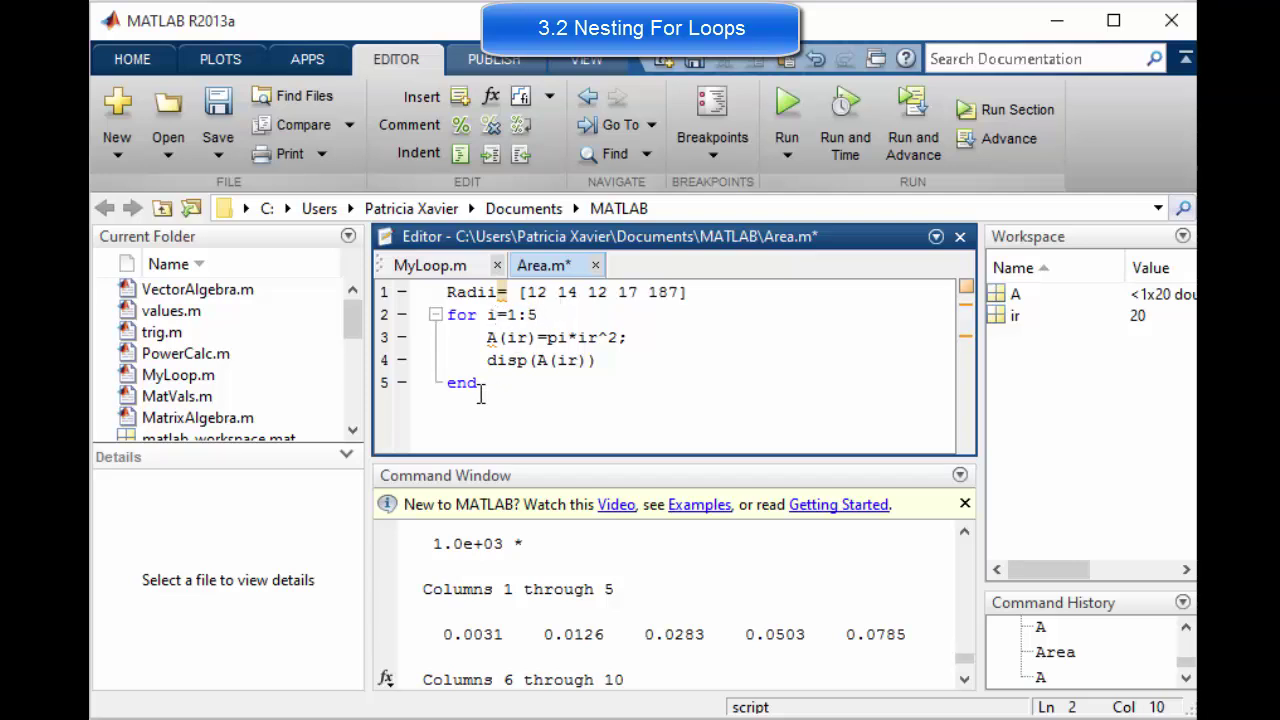
- Rewrite the area formula as A(i)=pi*Radii(i)^2
left_click(499, 339)
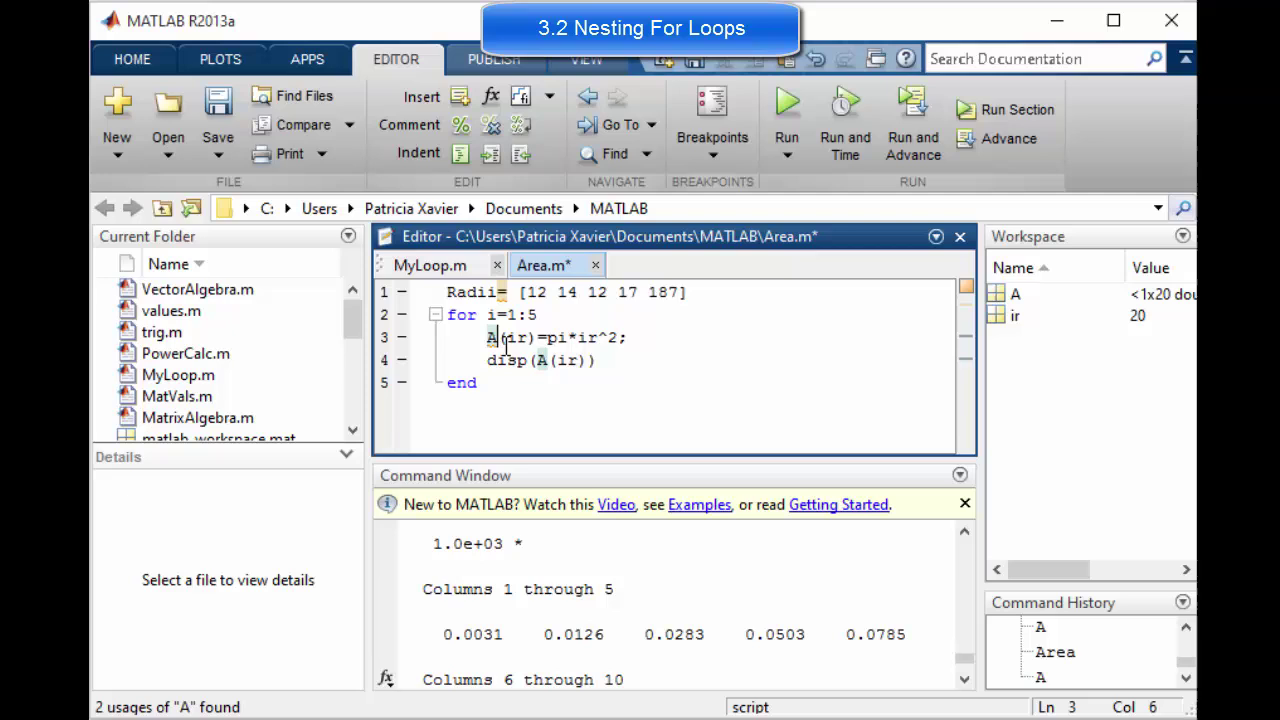
left_click(518, 339)
double_click(524, 338)
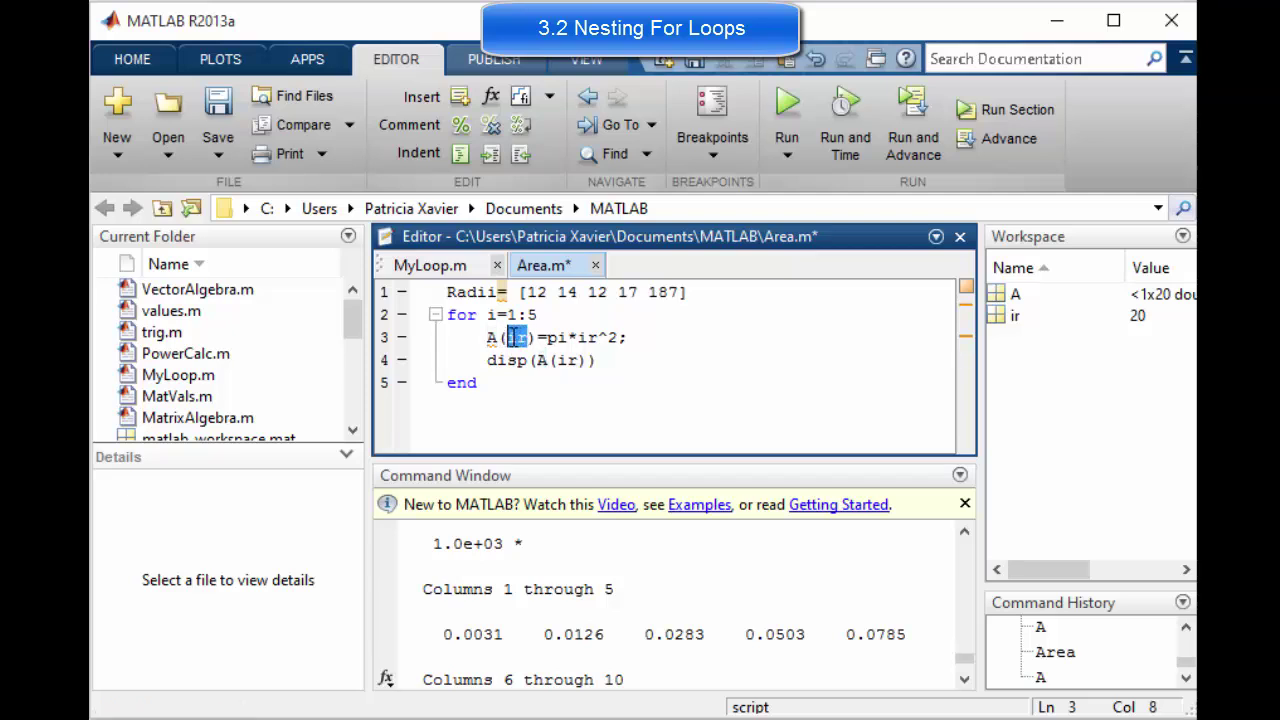
type("i")
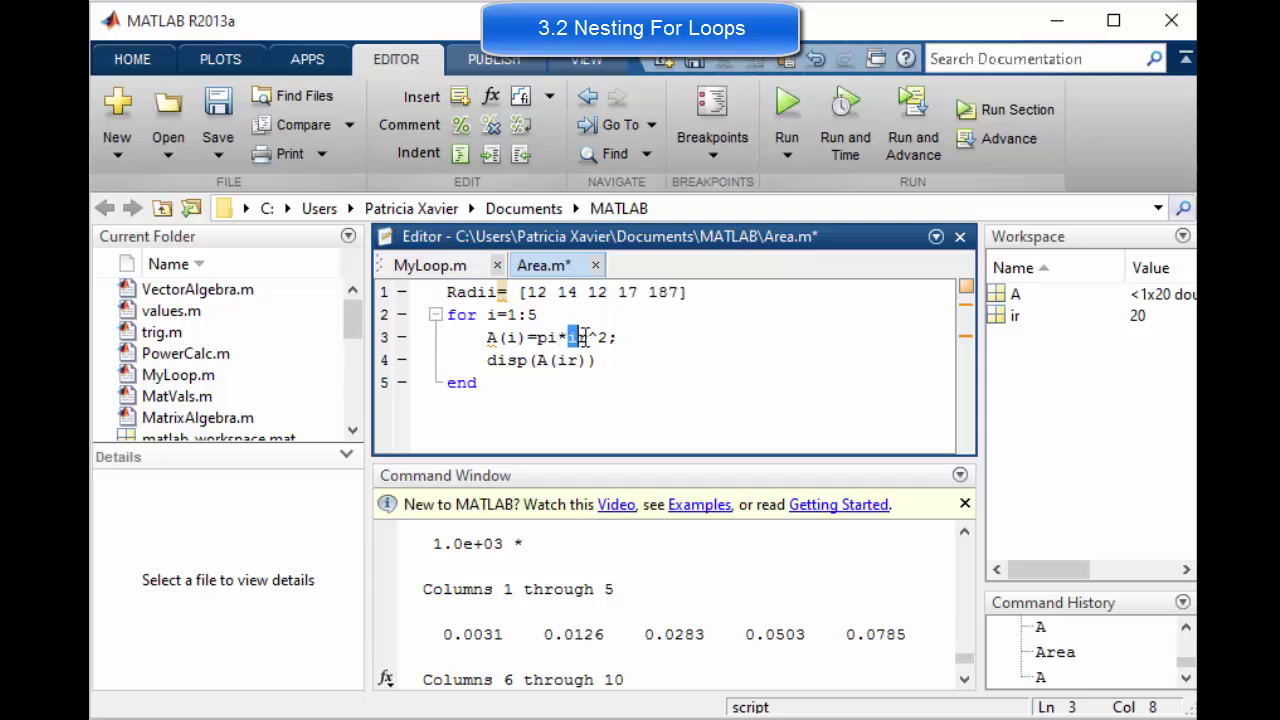
mouse_move(569, 337)
left_mouse_down()
mouse_move(607, 337)
mouse_move(537, 344)
left_mouse_up()
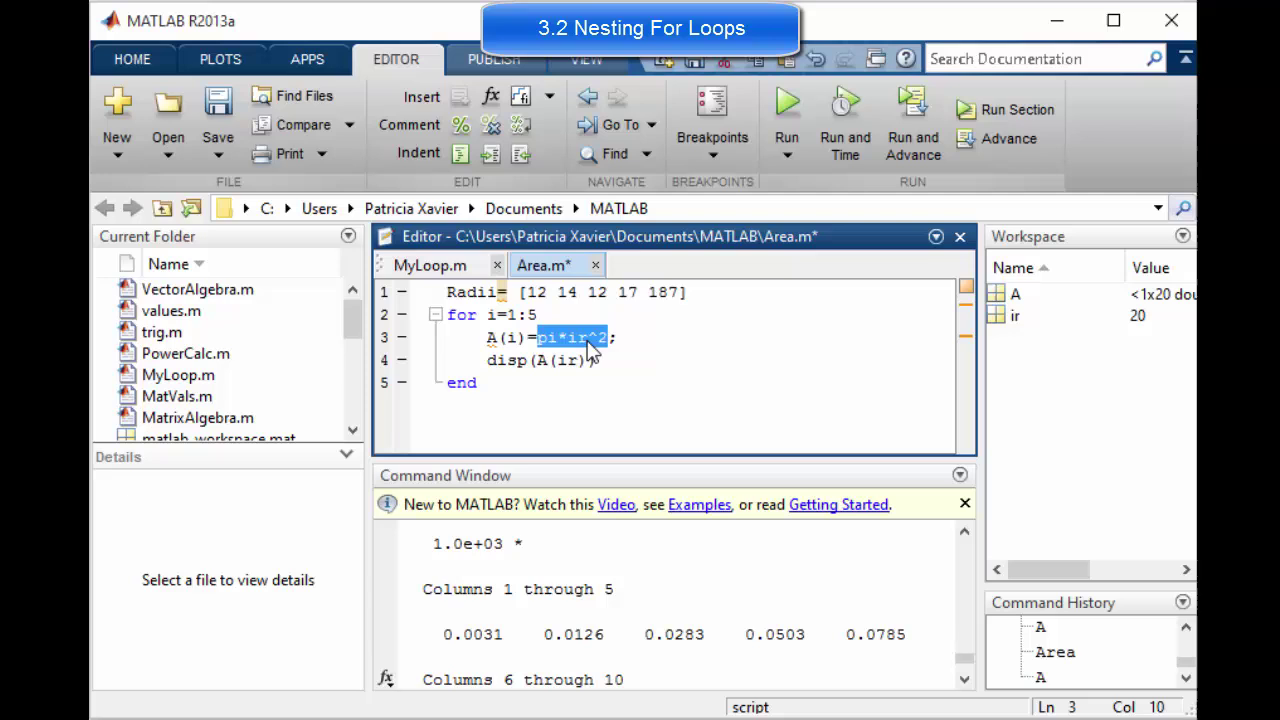
left_click(590, 337)
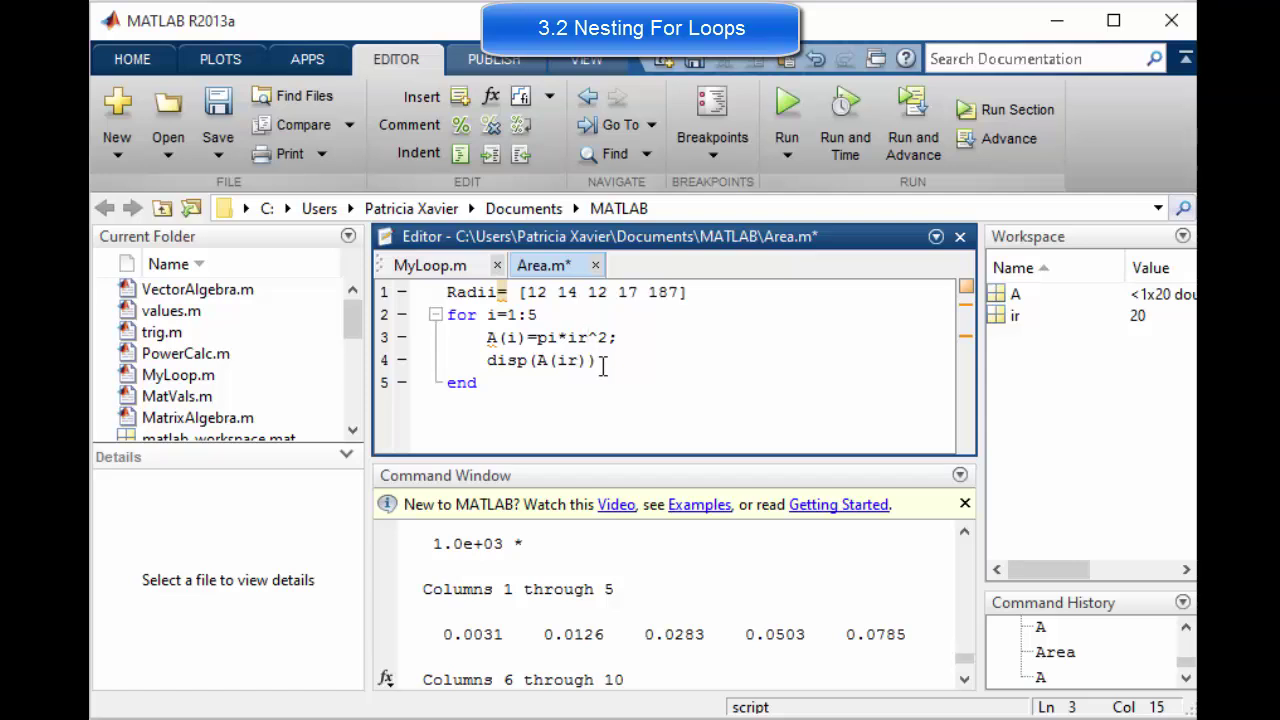
key("BackSpace")
key("BackSpace")
type("Ra")
type("dii")
type("(")
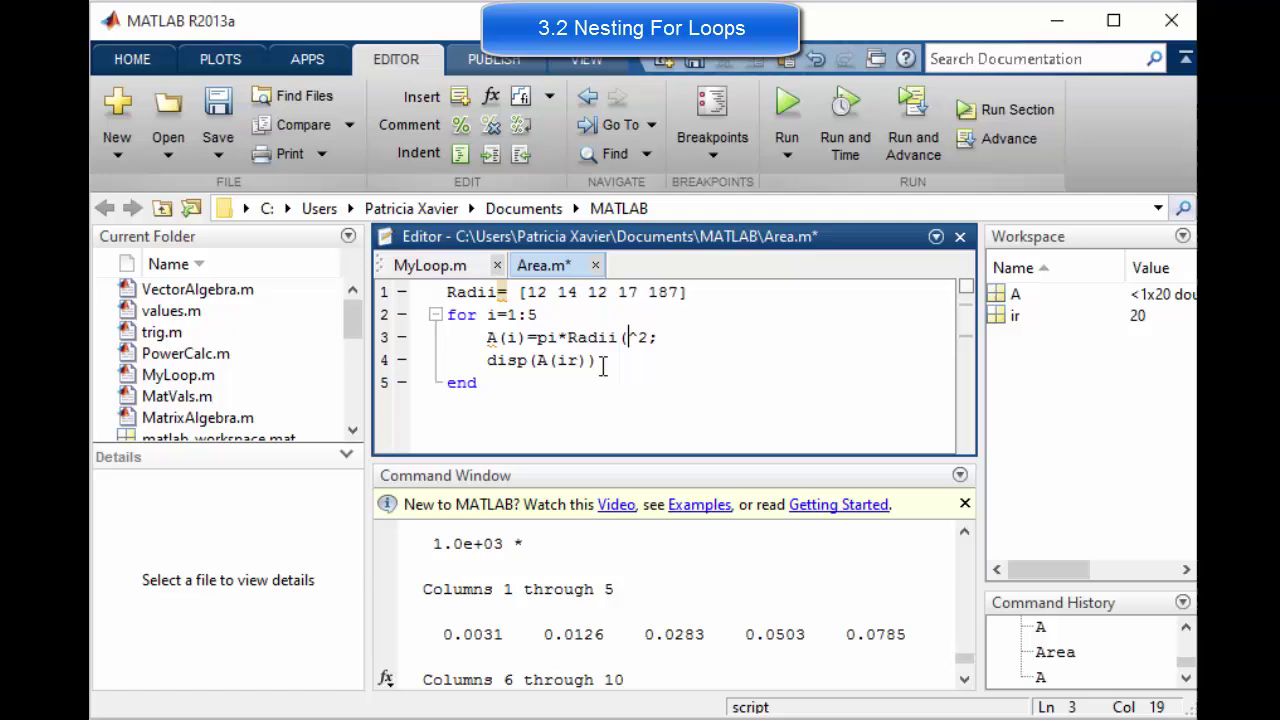
type(")")
key("Left")
type("i")
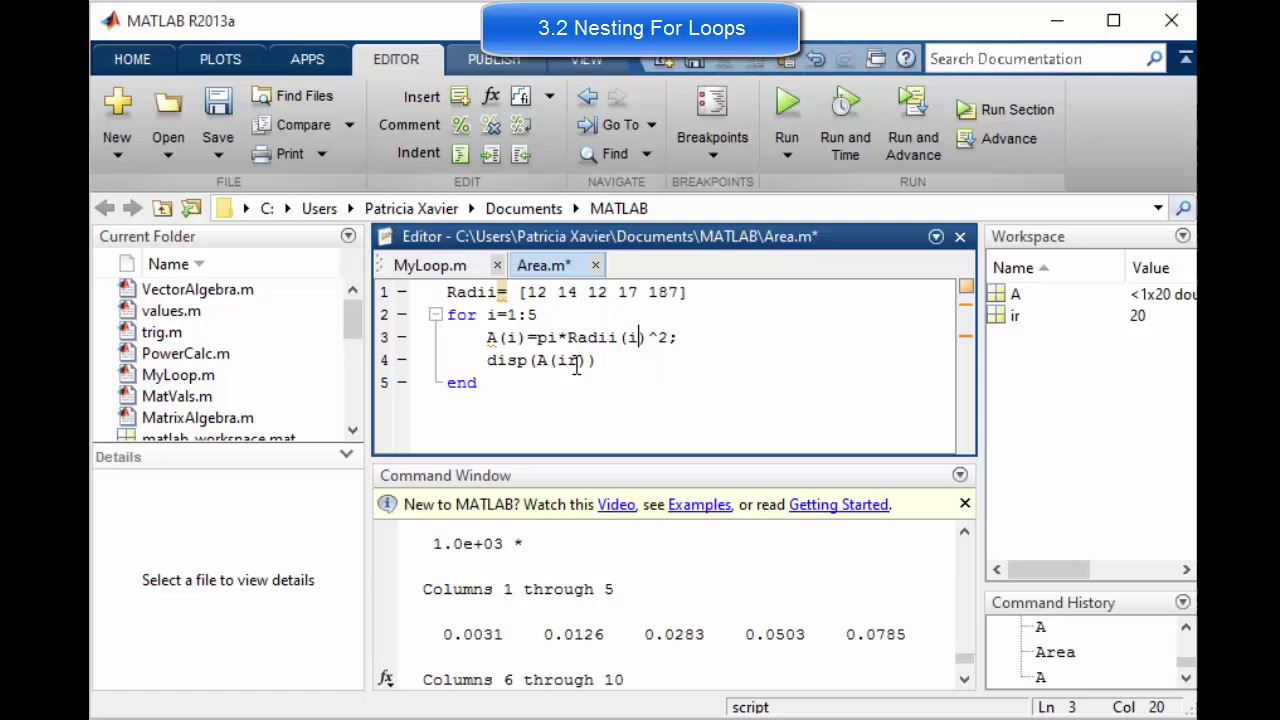
- Change the display line to disp(A(i)) and save Area.m
left_click(577, 362)
key("BackSpace")
left_click(642, 365)
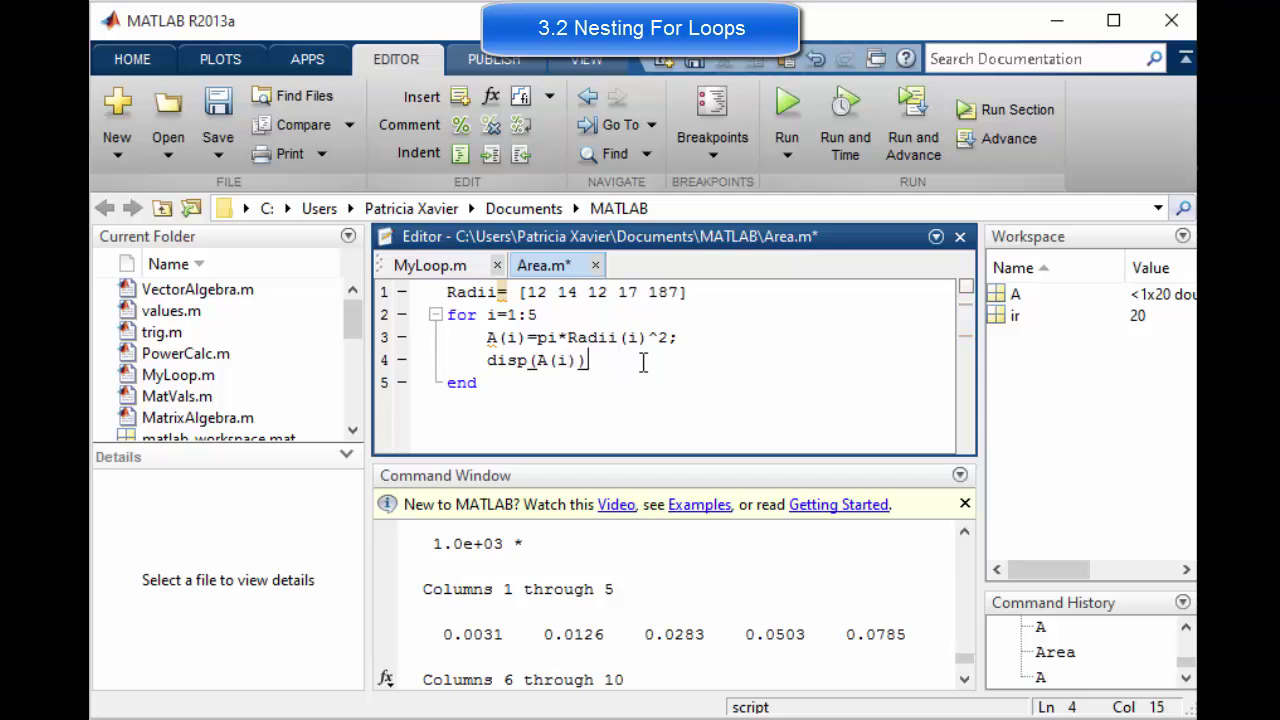
left_click(218, 112)
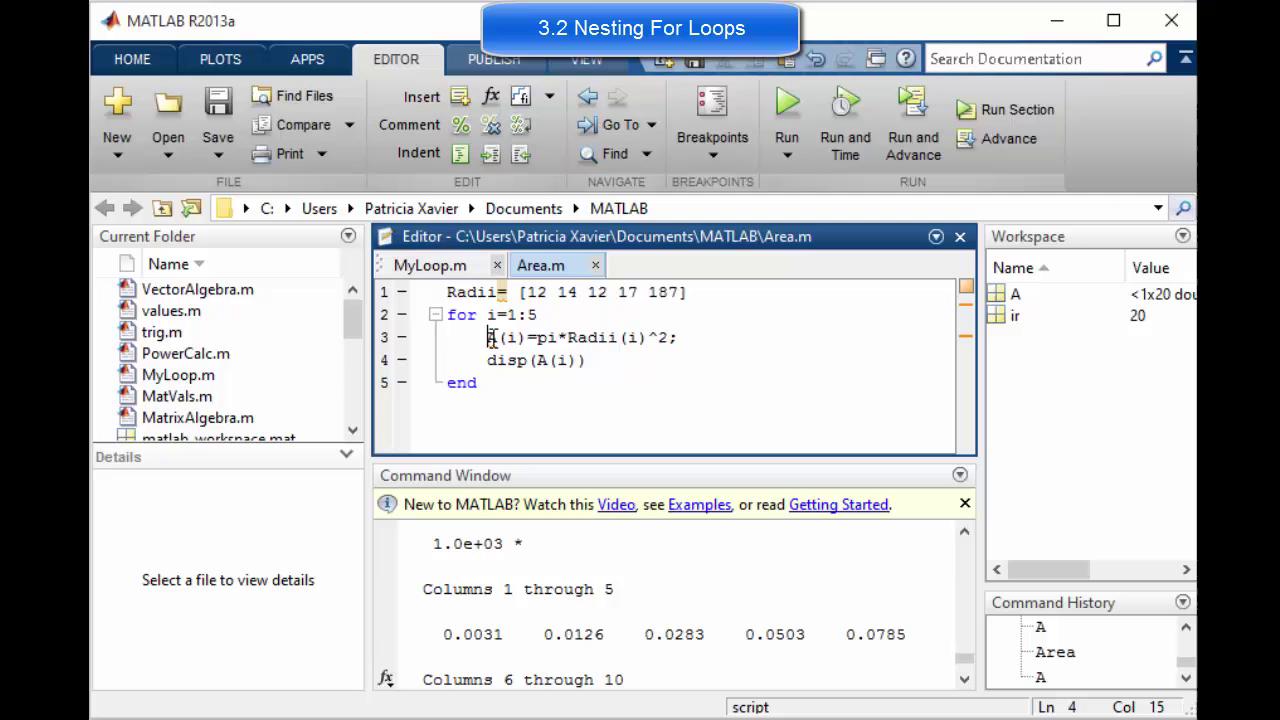
left_click_drag(487, 337, 500, 337)
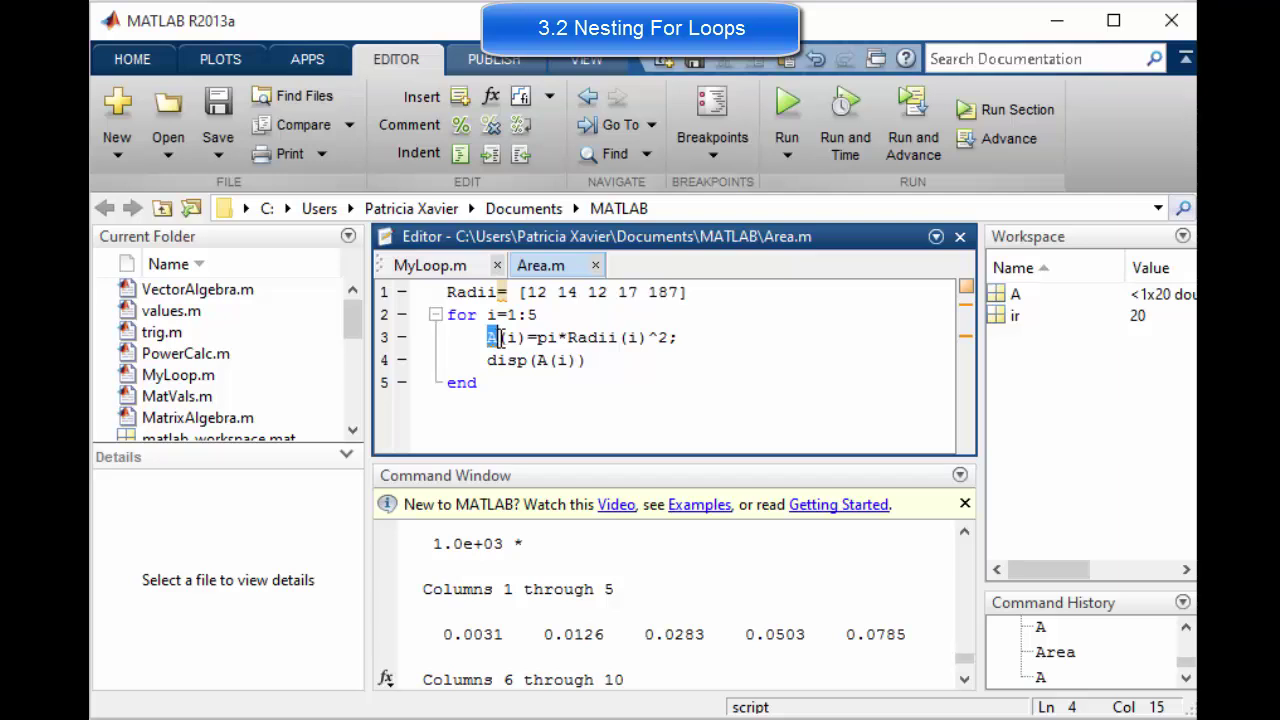
left_click(621, 337)
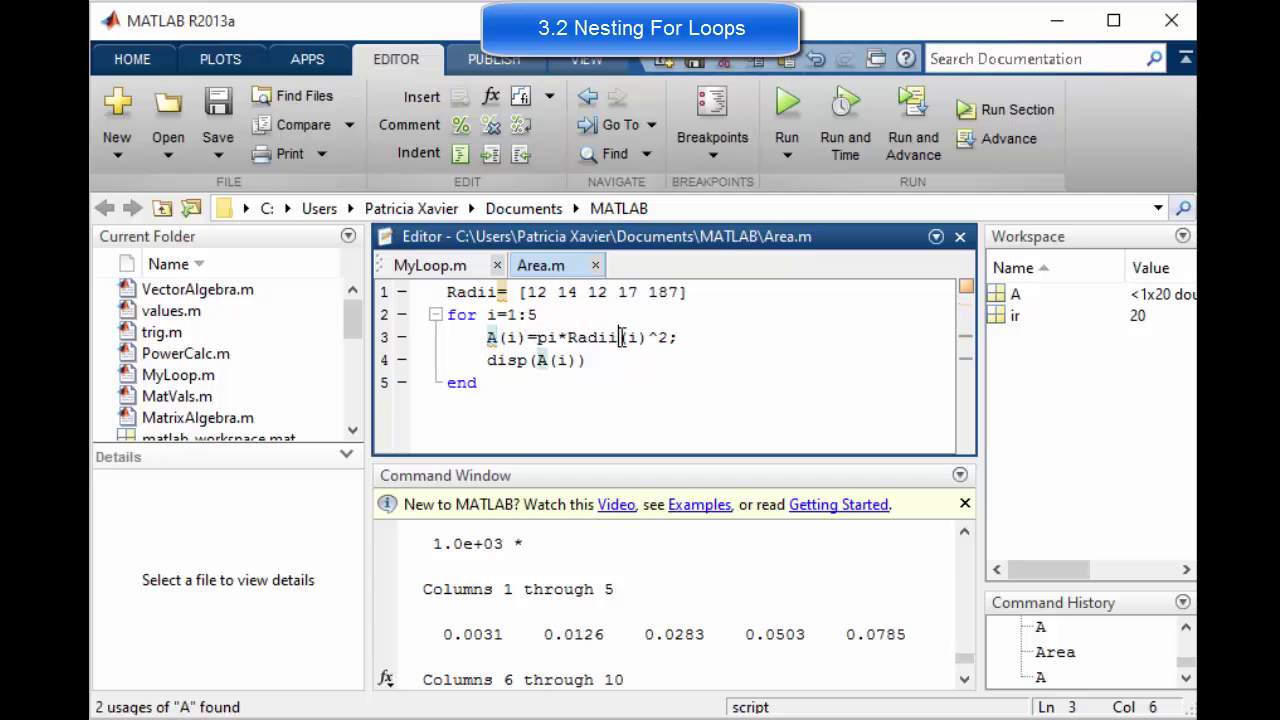
left_click(568, 291)
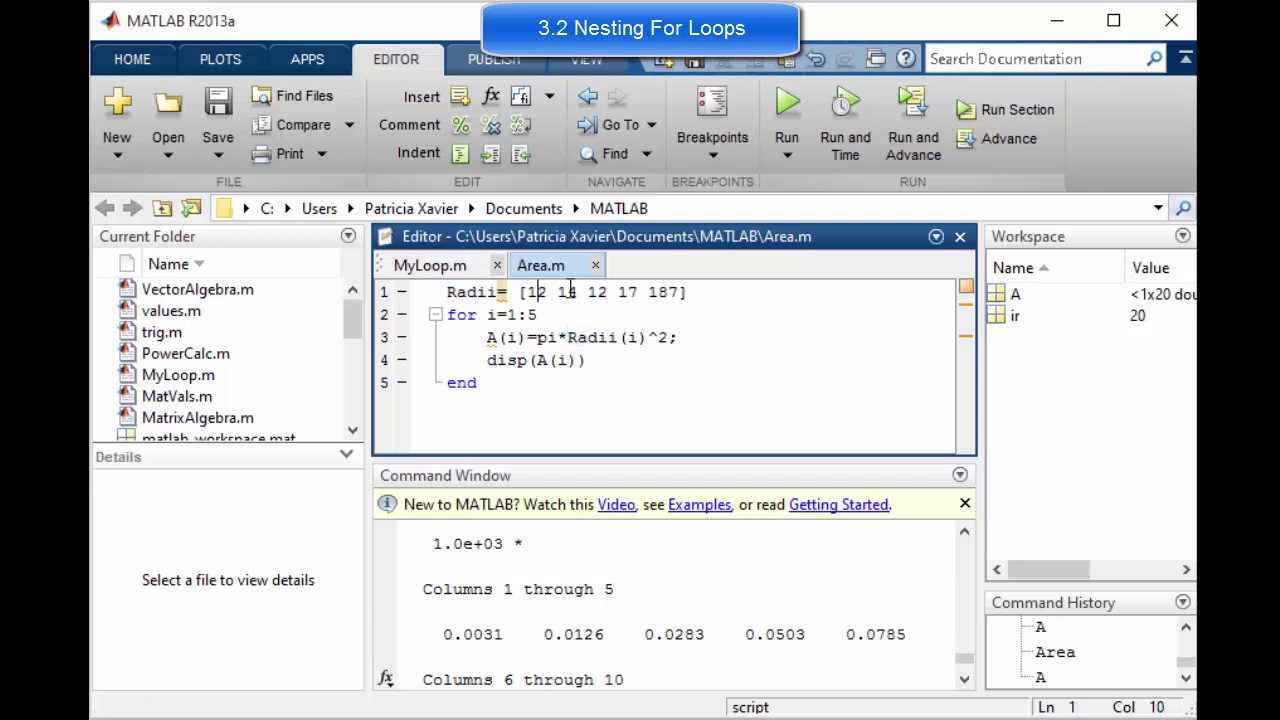
left_click(660, 291)
left_click(511, 384)
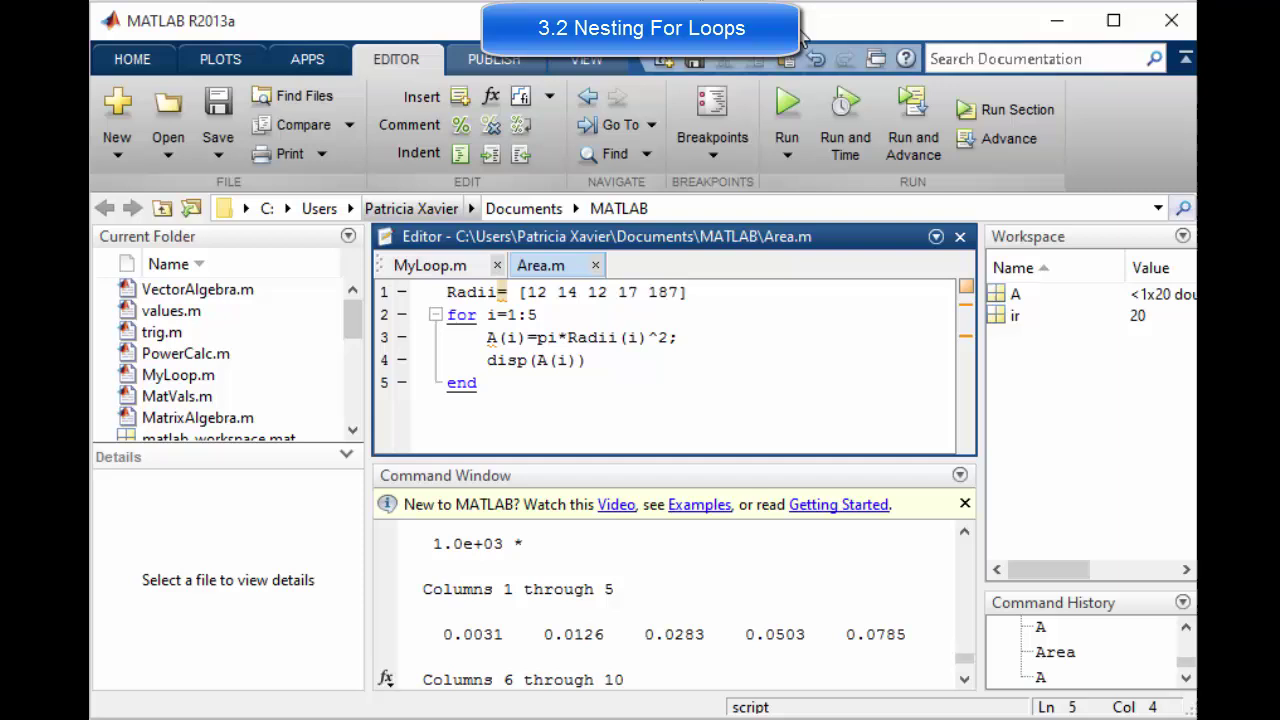
left_click(797, 119)
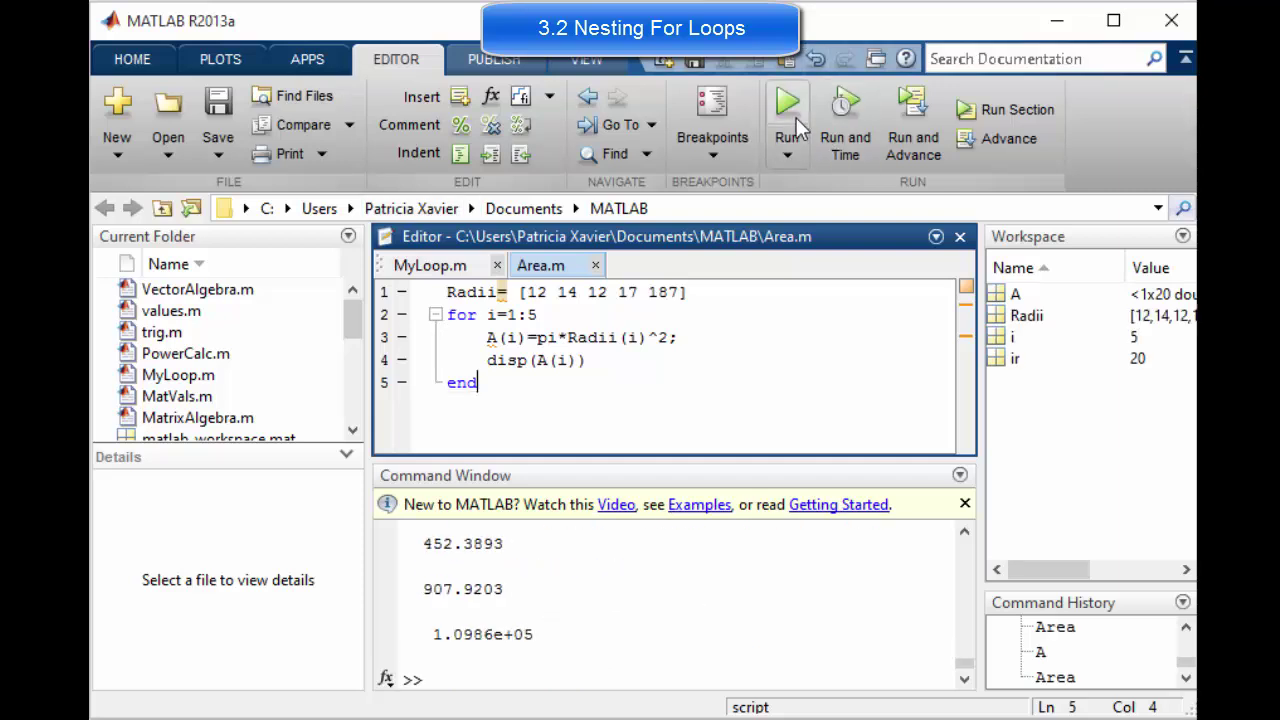
left_click(965, 538)
left_click(965, 532)
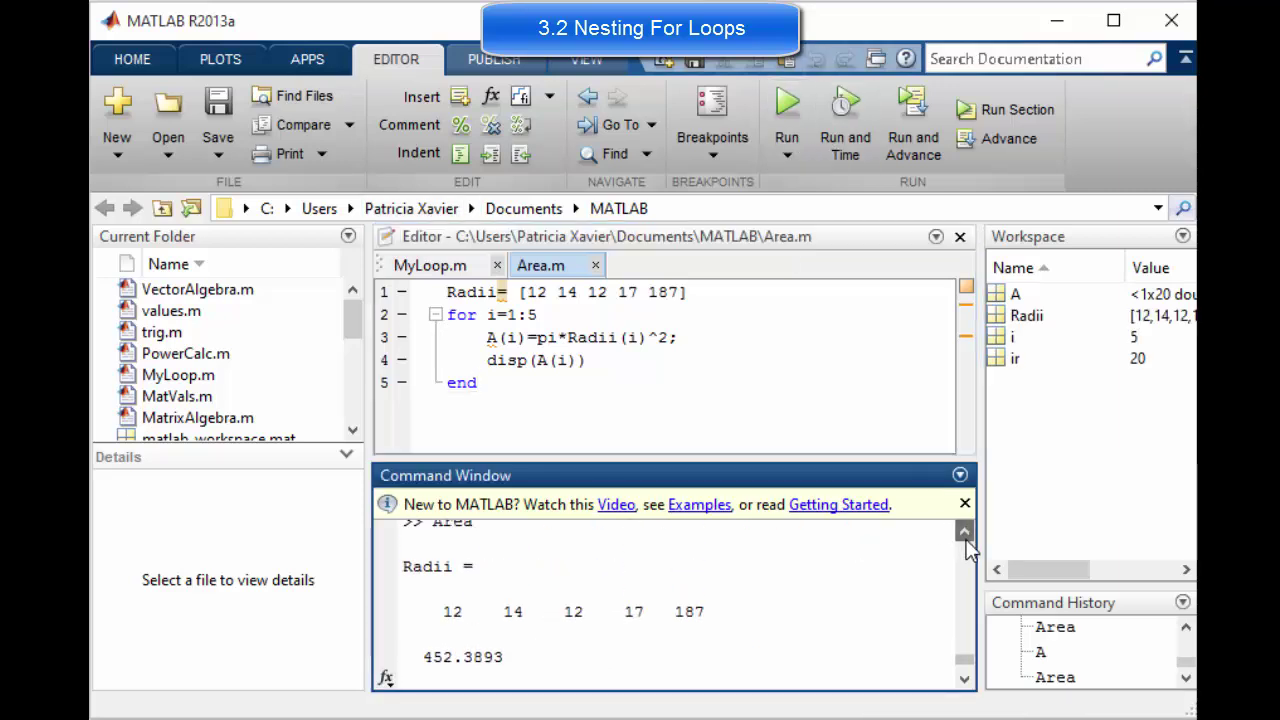
left_click(965, 532)
left_click(684, 338)
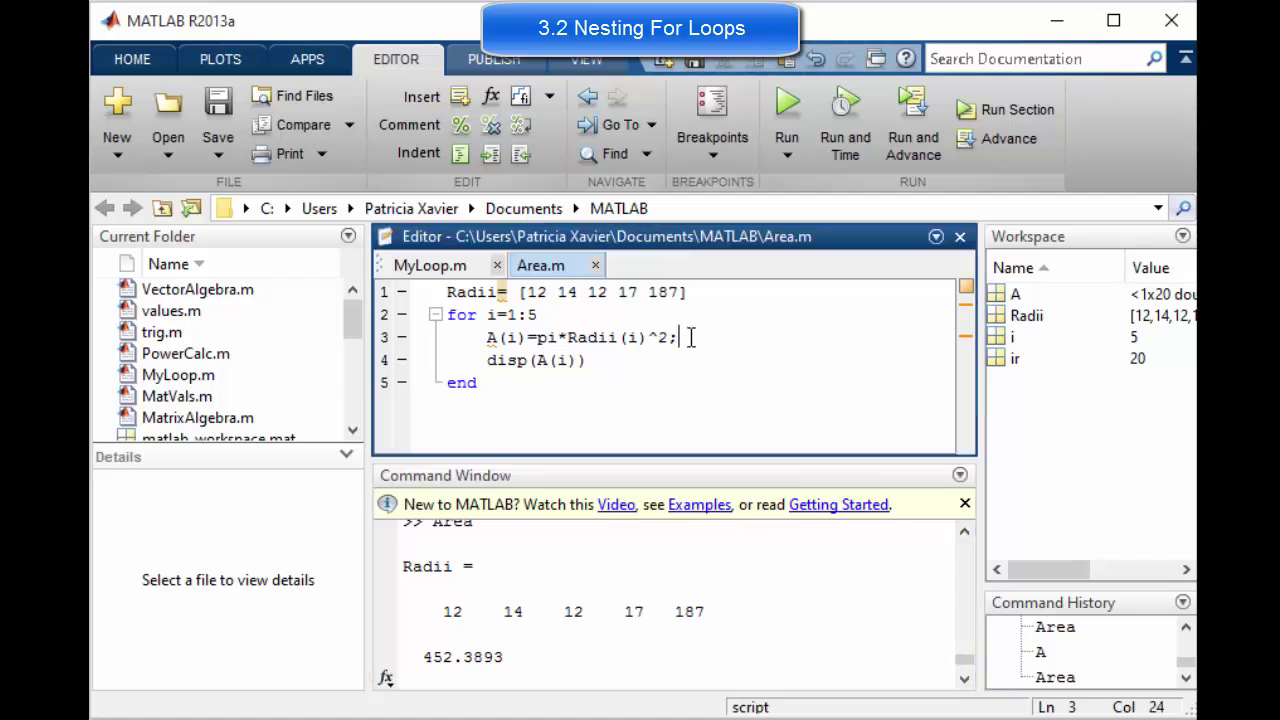
type(";")
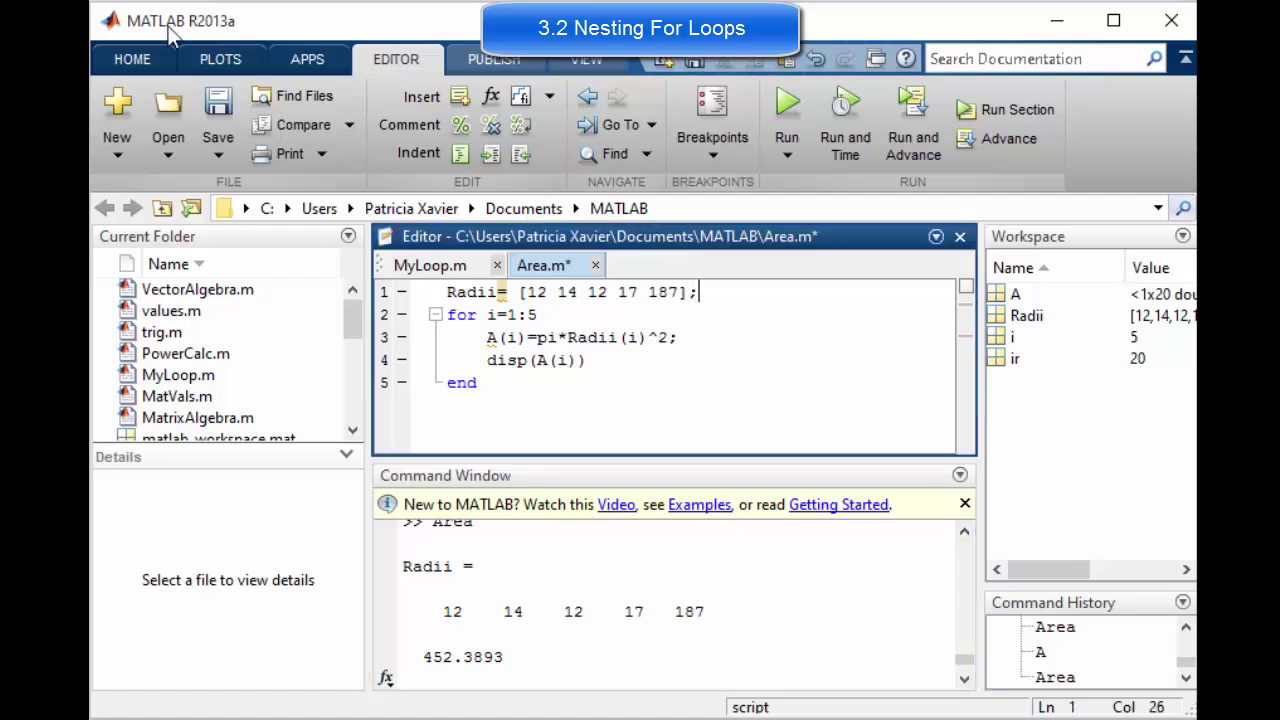
left_click(796, 110)
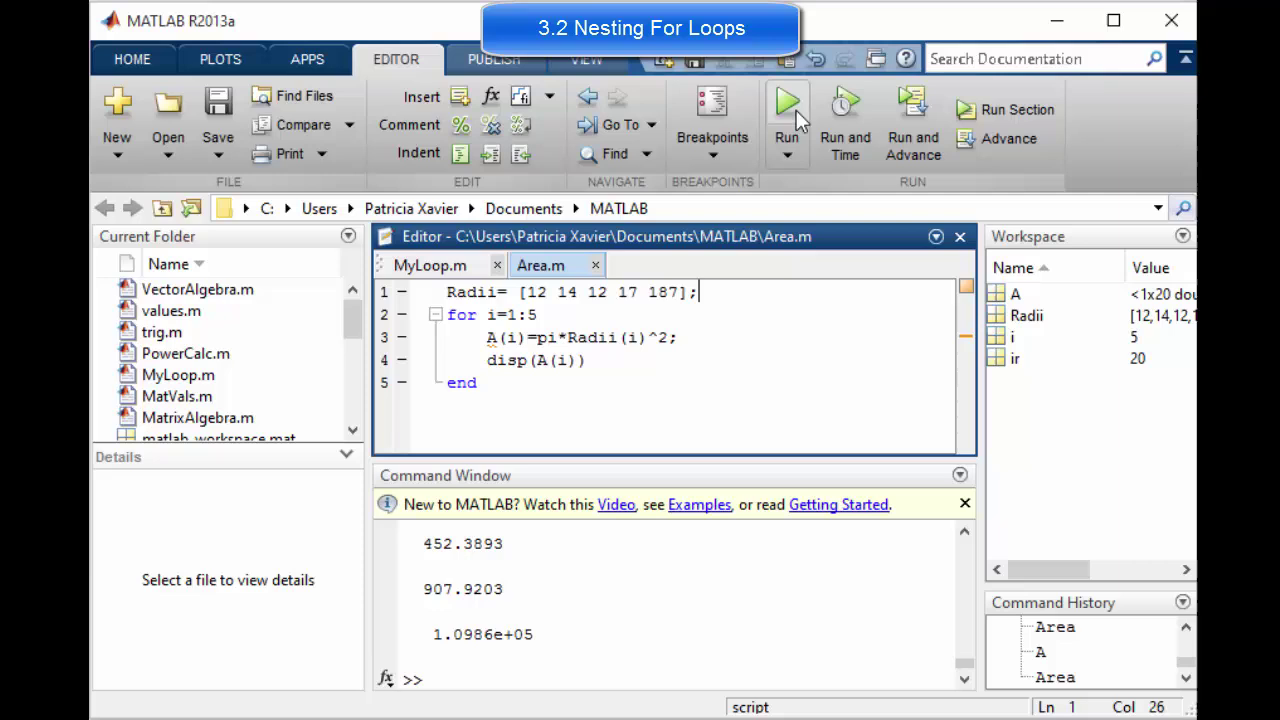
left_click(967, 535)
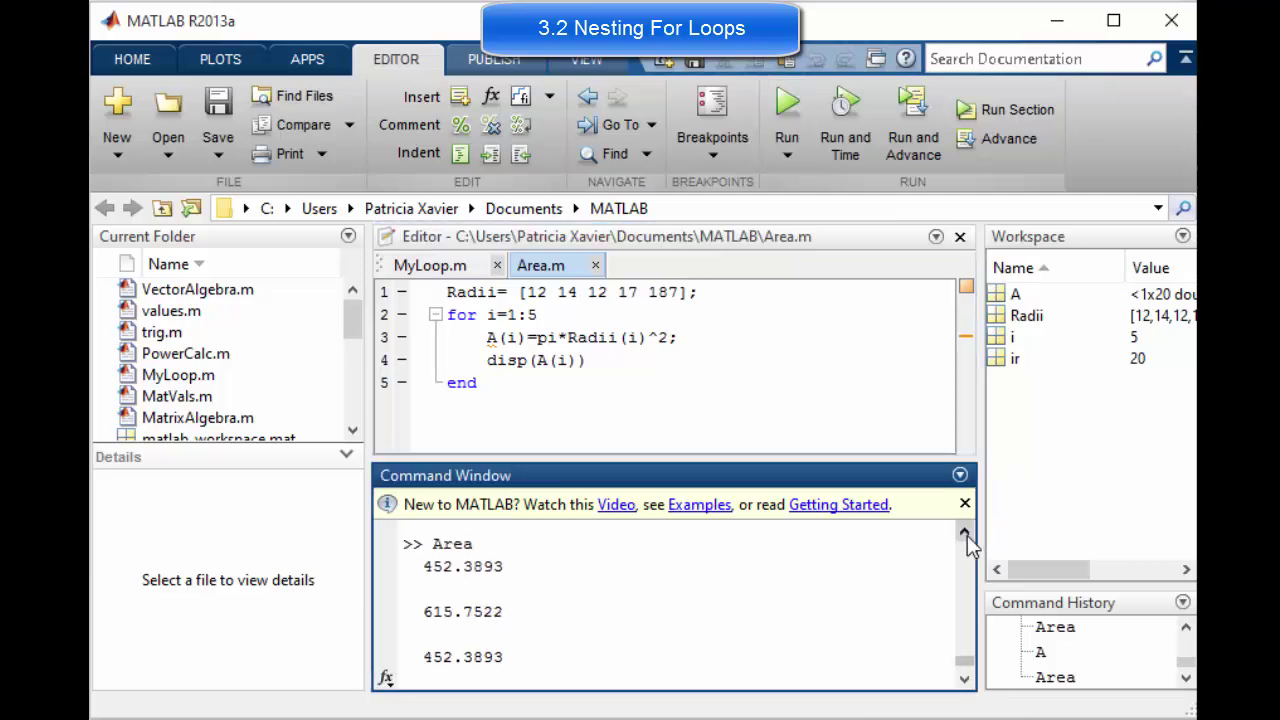
left_click(967, 535)
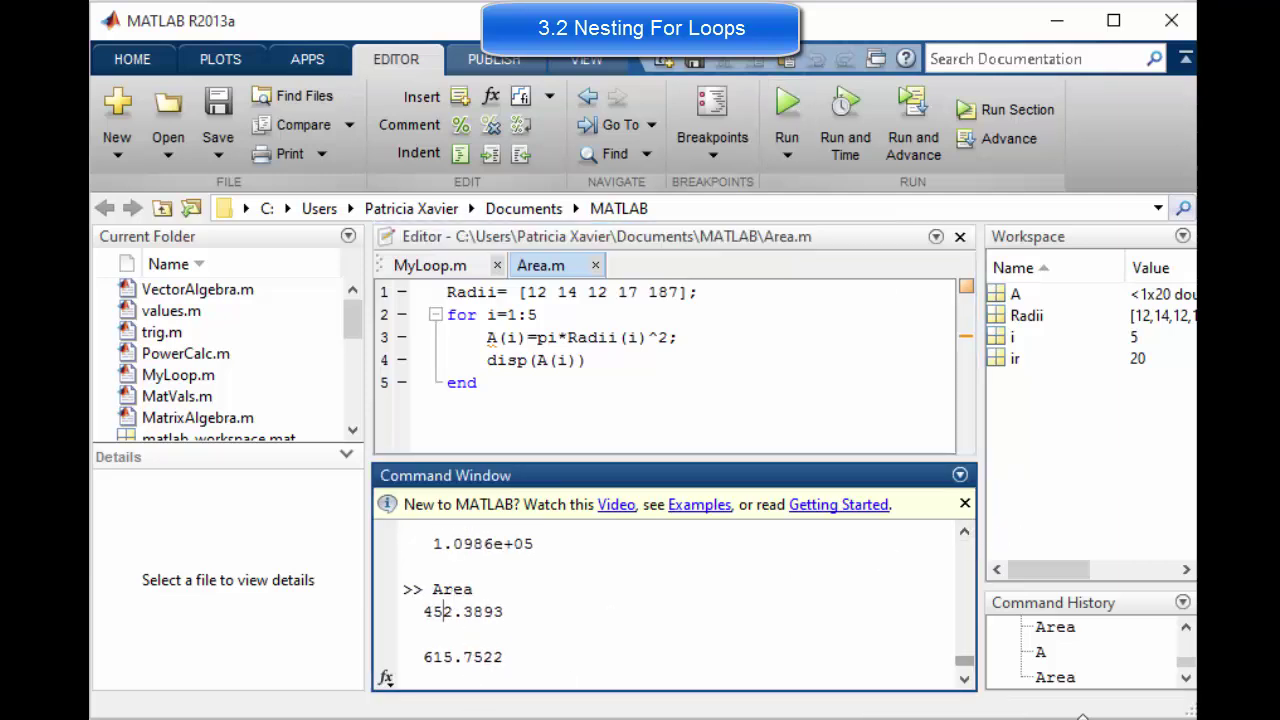
left_click(966, 680)
left_click(966, 680)
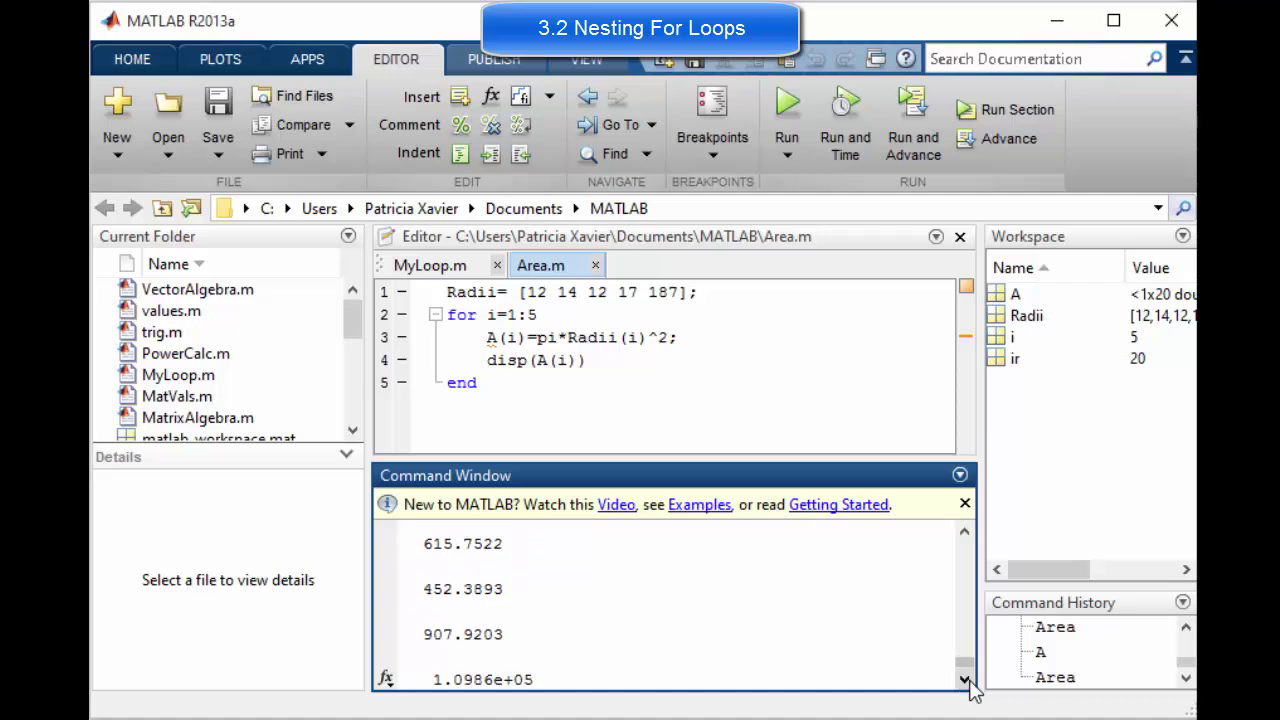
left_click(966, 680)
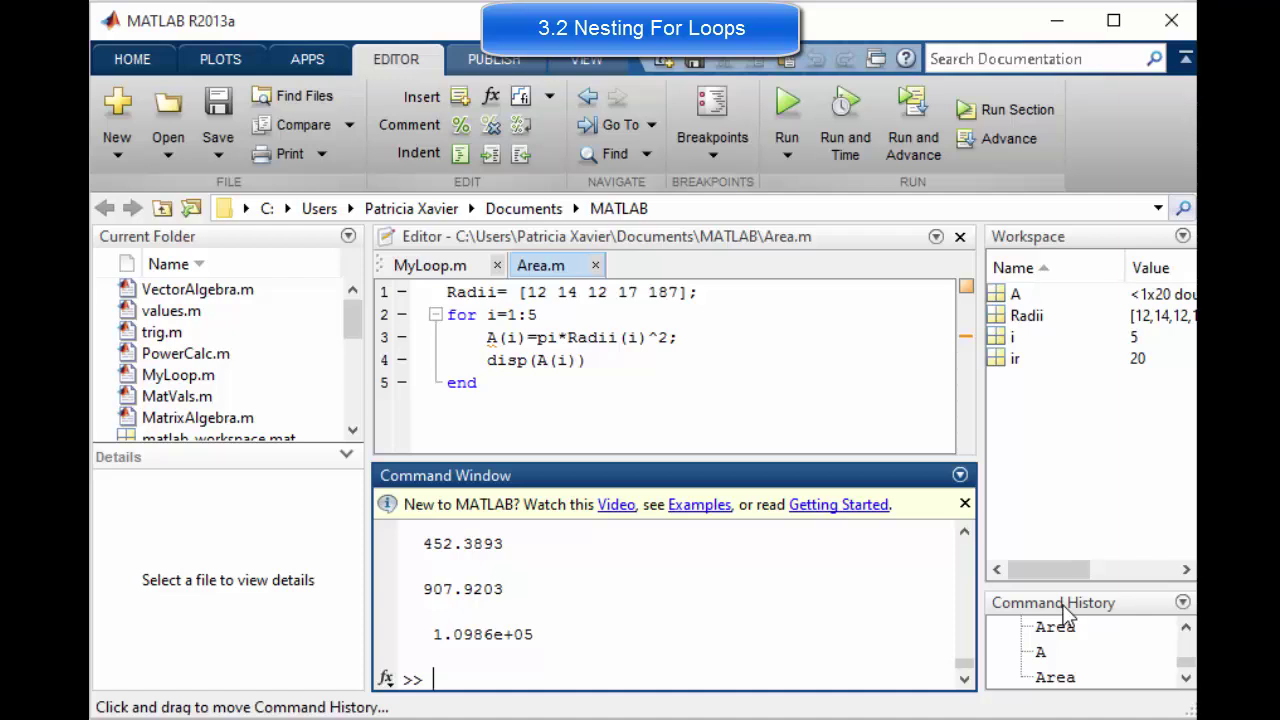
left_click(1031, 297)
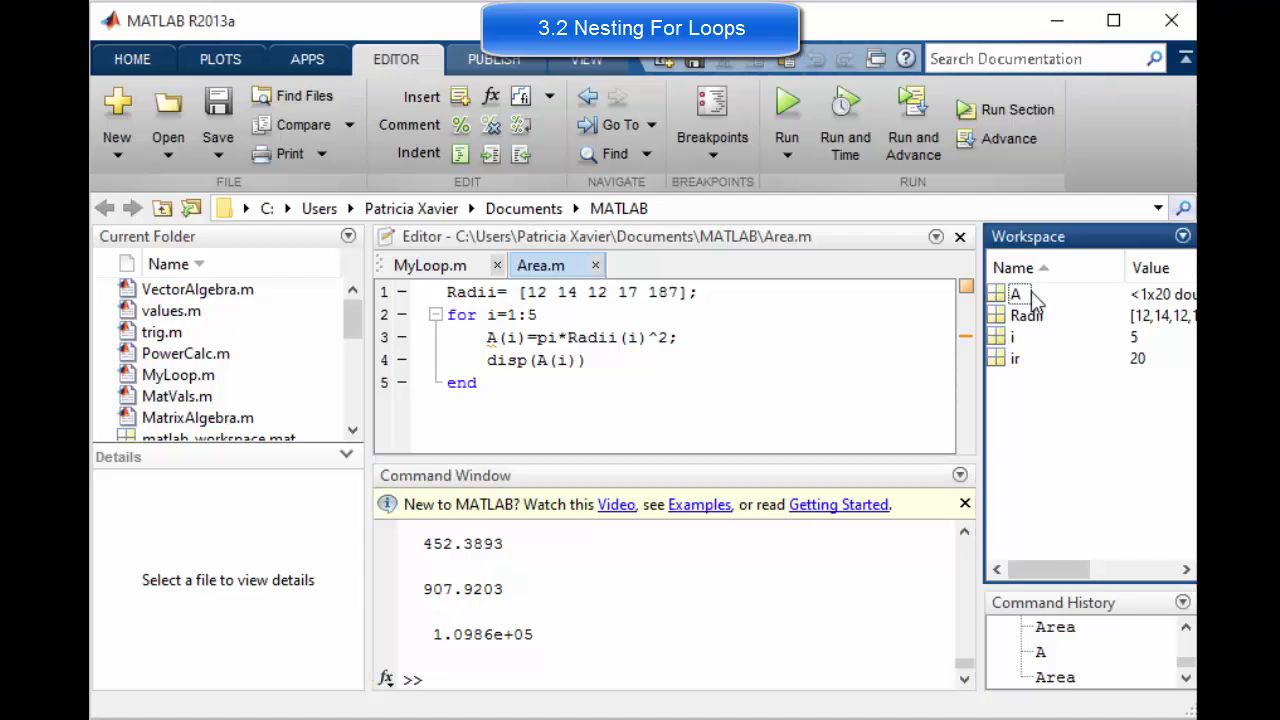
left_click(1013, 296)
double_click(1005, 297)
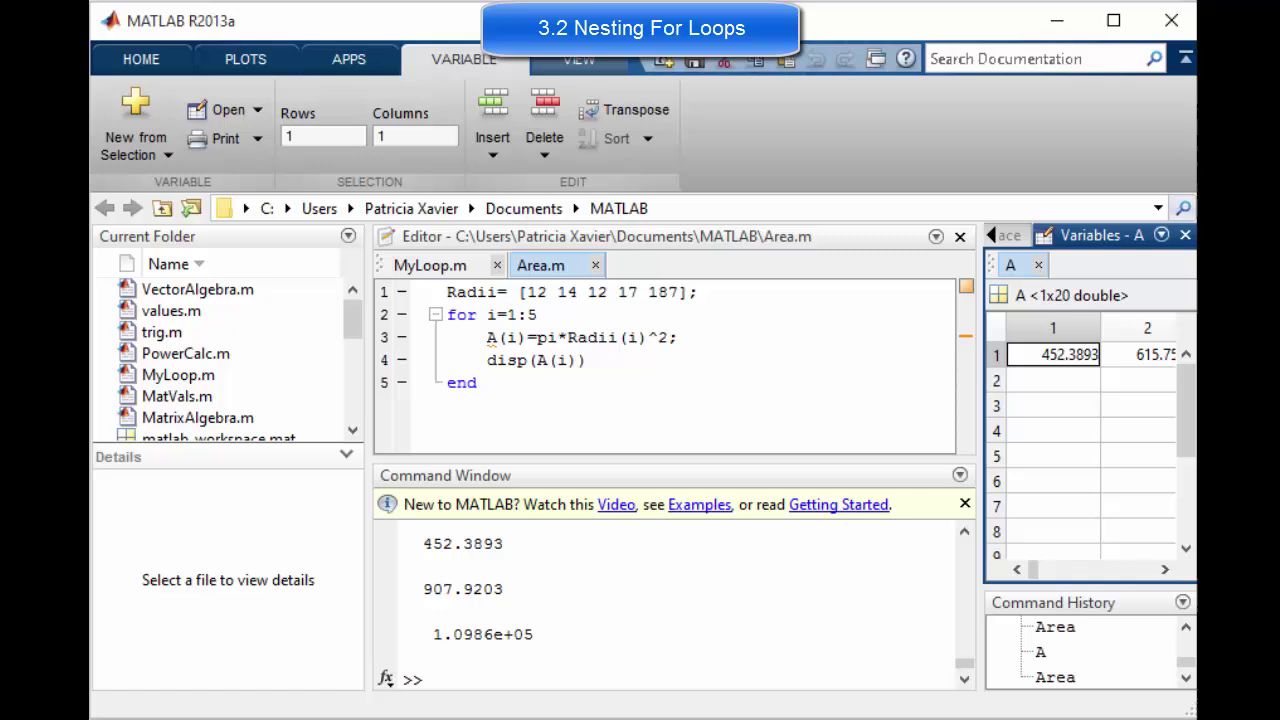
key("Right")
key("Right")
key("Right")
key("Right")
key("Right")
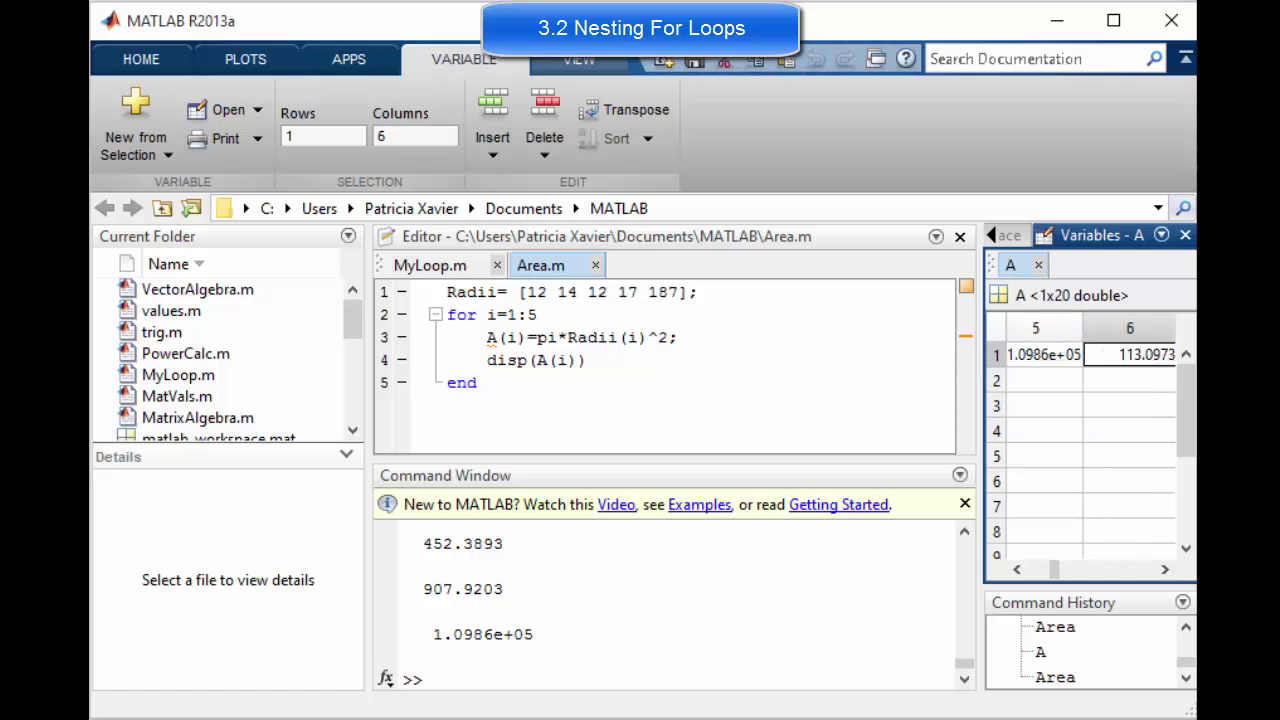
key("Right")
key("Right")
key("Right")
key("Left")
key("Left")
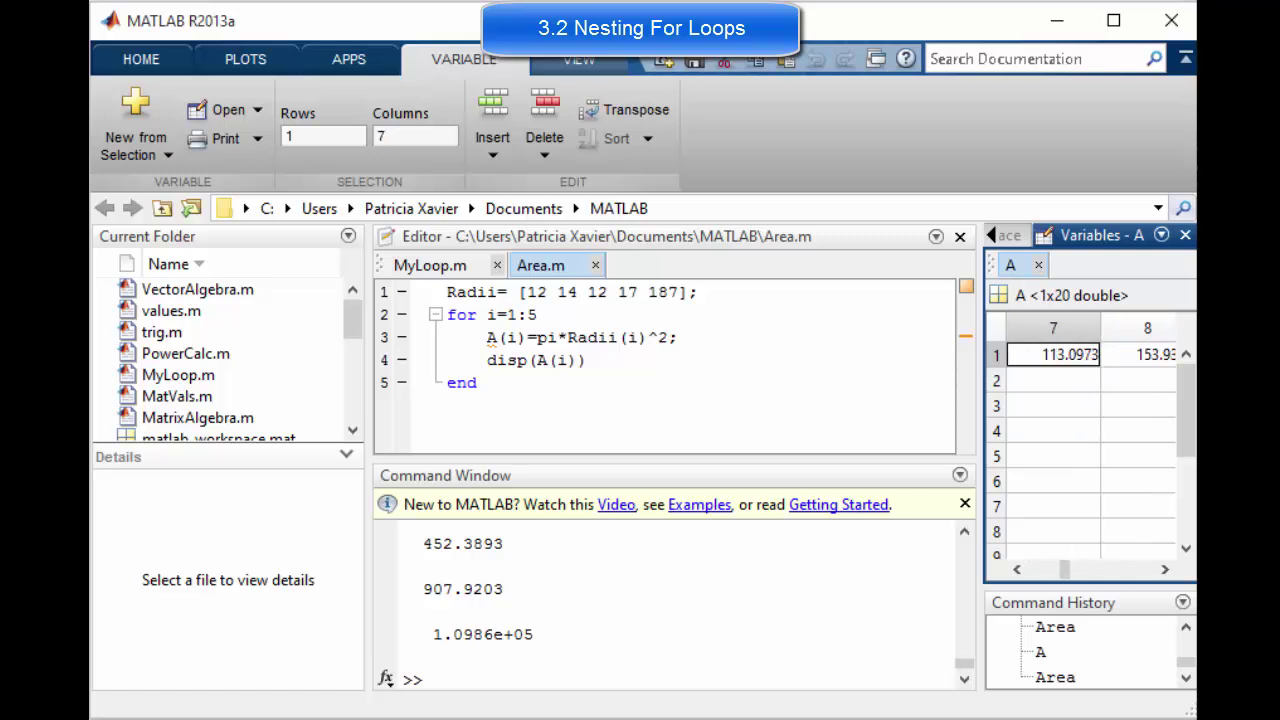
key("Left")
key("Left")
key("Left")
key("Left")
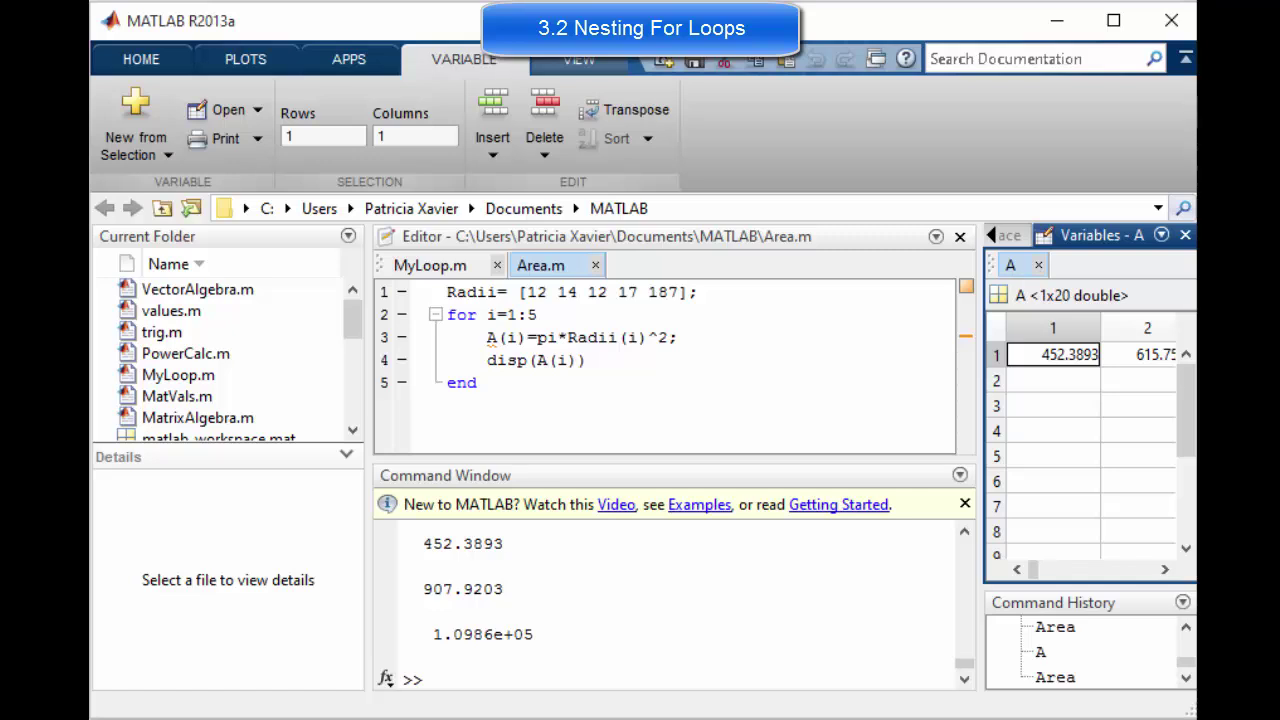
left_click(1038, 264)
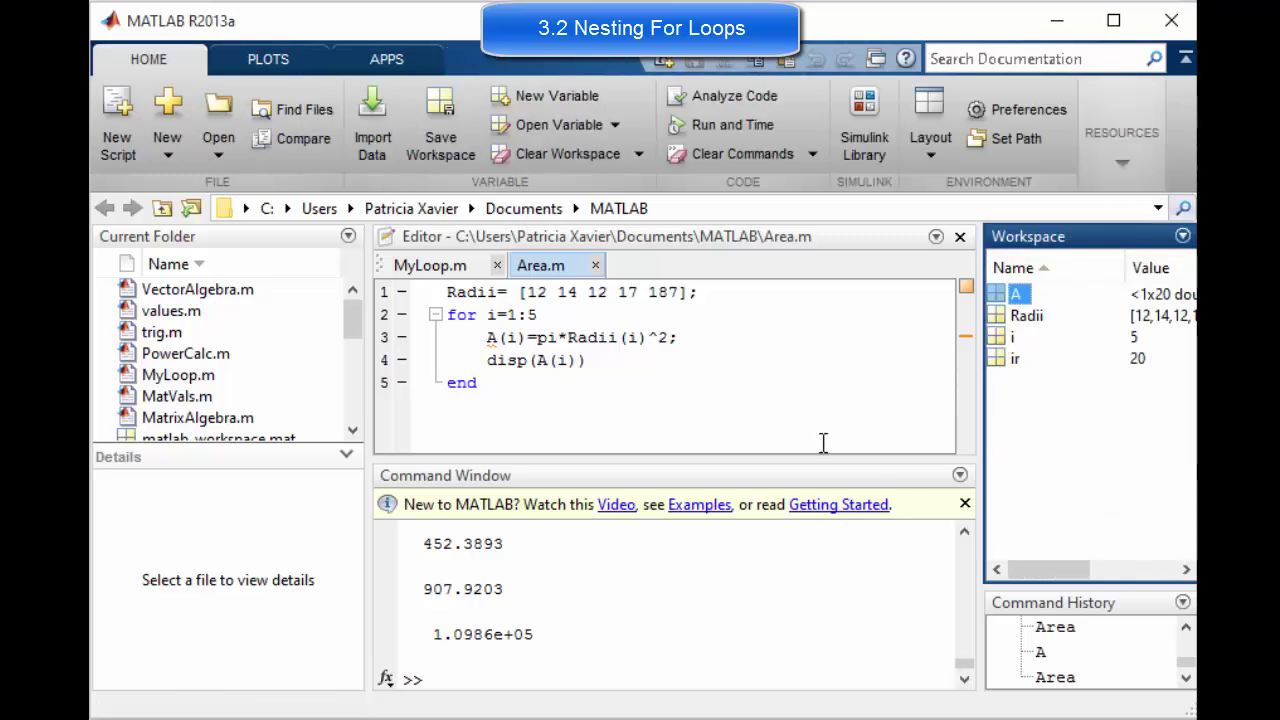
double_click(668, 392)
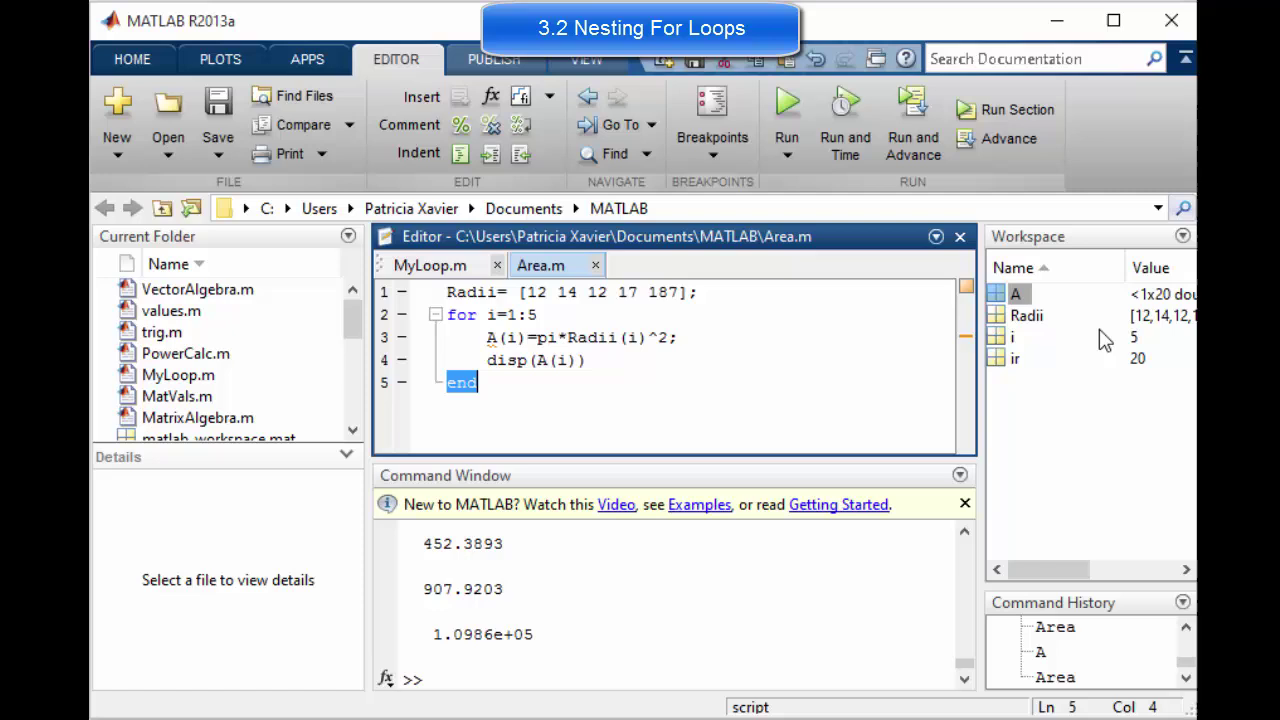
- Inspect variable A and its context-menu actions in the Workspace
left_click(1150, 296)
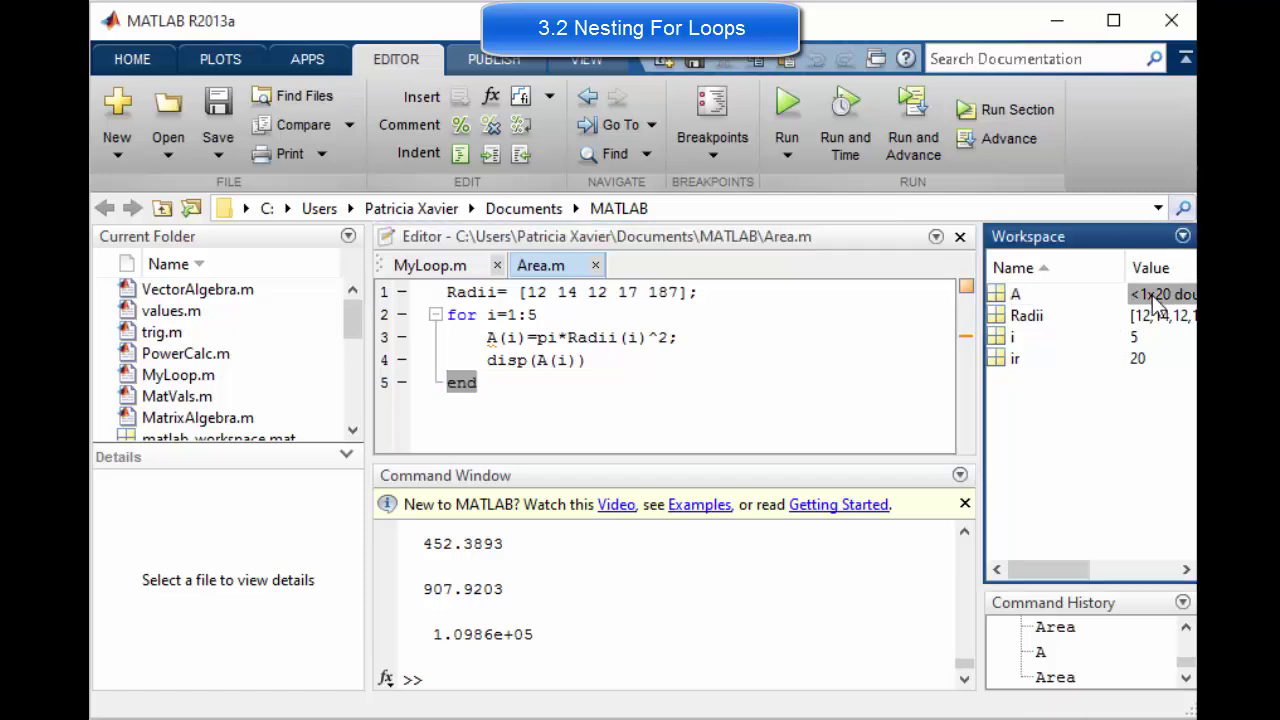
left_click(1019, 296)
right_click(1113, 362)
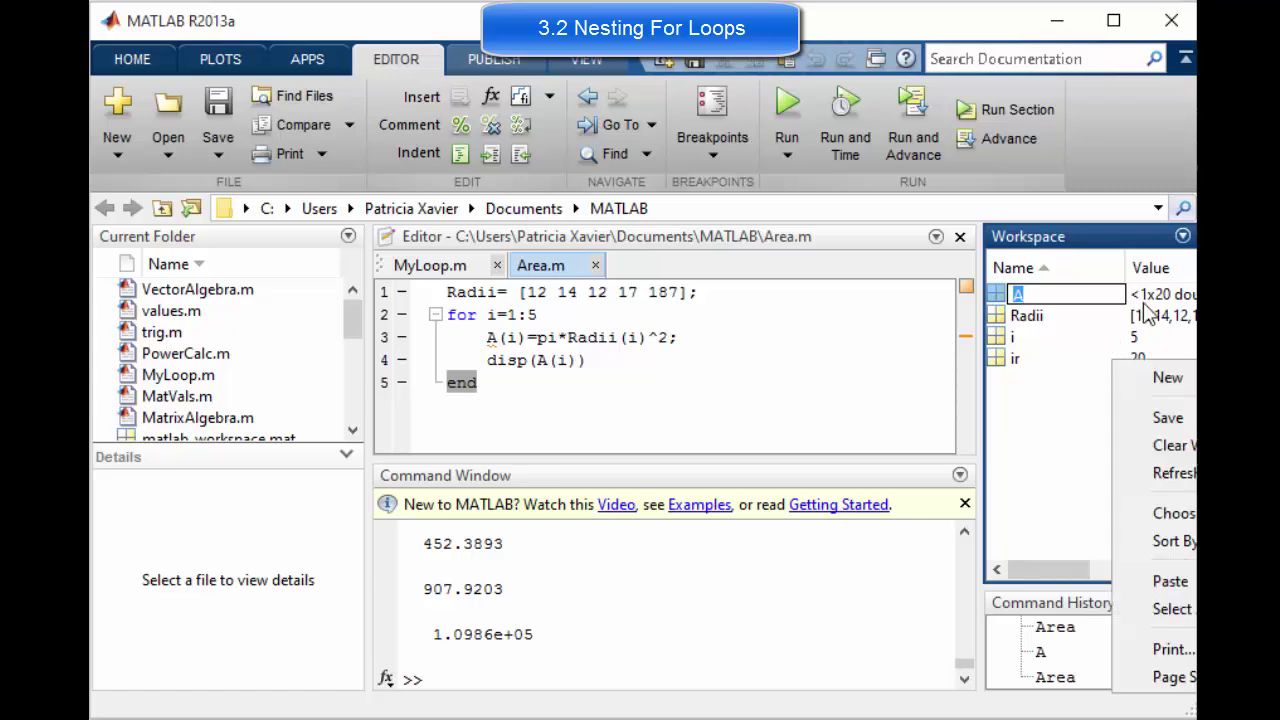
left_click(1165, 295)
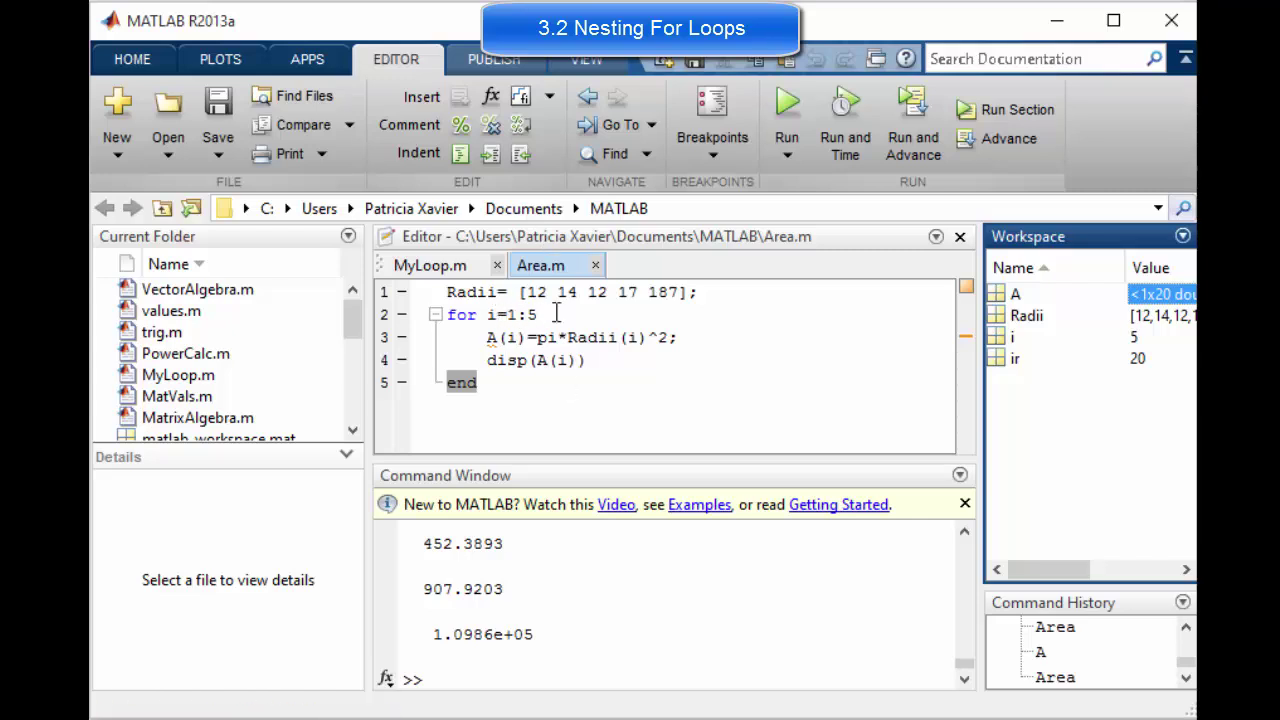
mouse_move(491, 338)
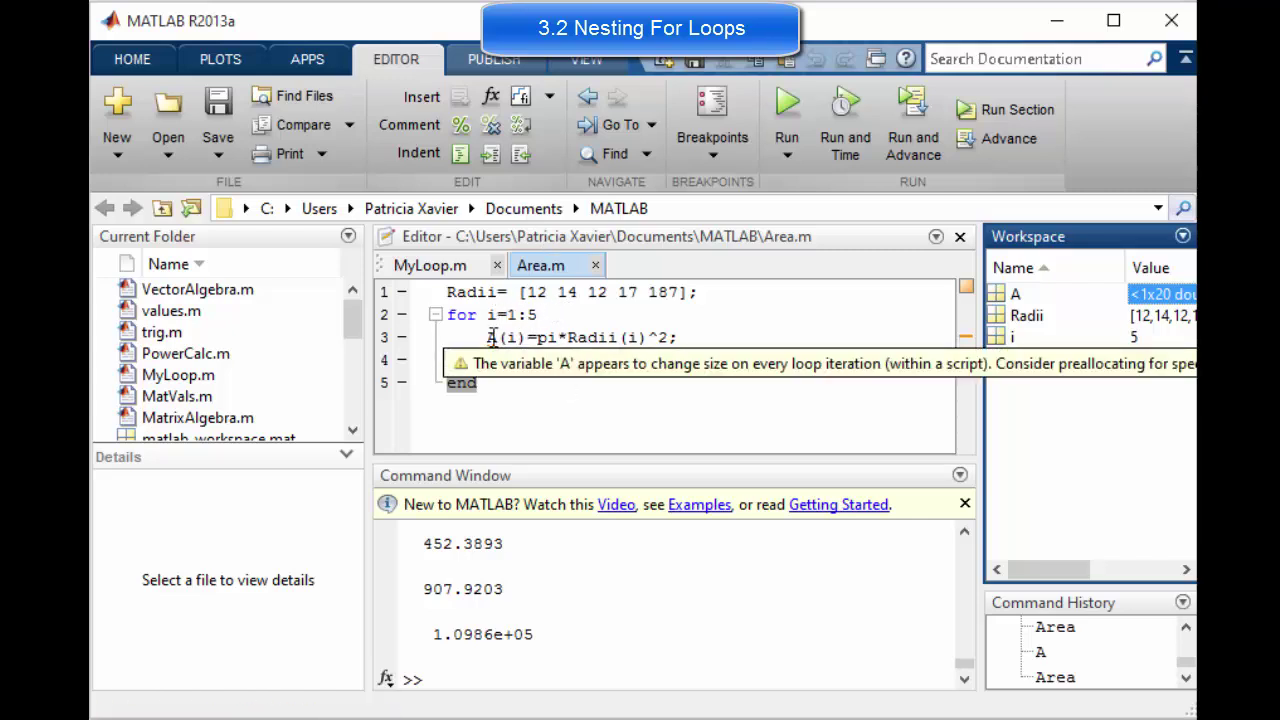
- Add an A=0 line after the Radii definition and save Area.m
mouse_move(533, 306)
left_click(720, 287)
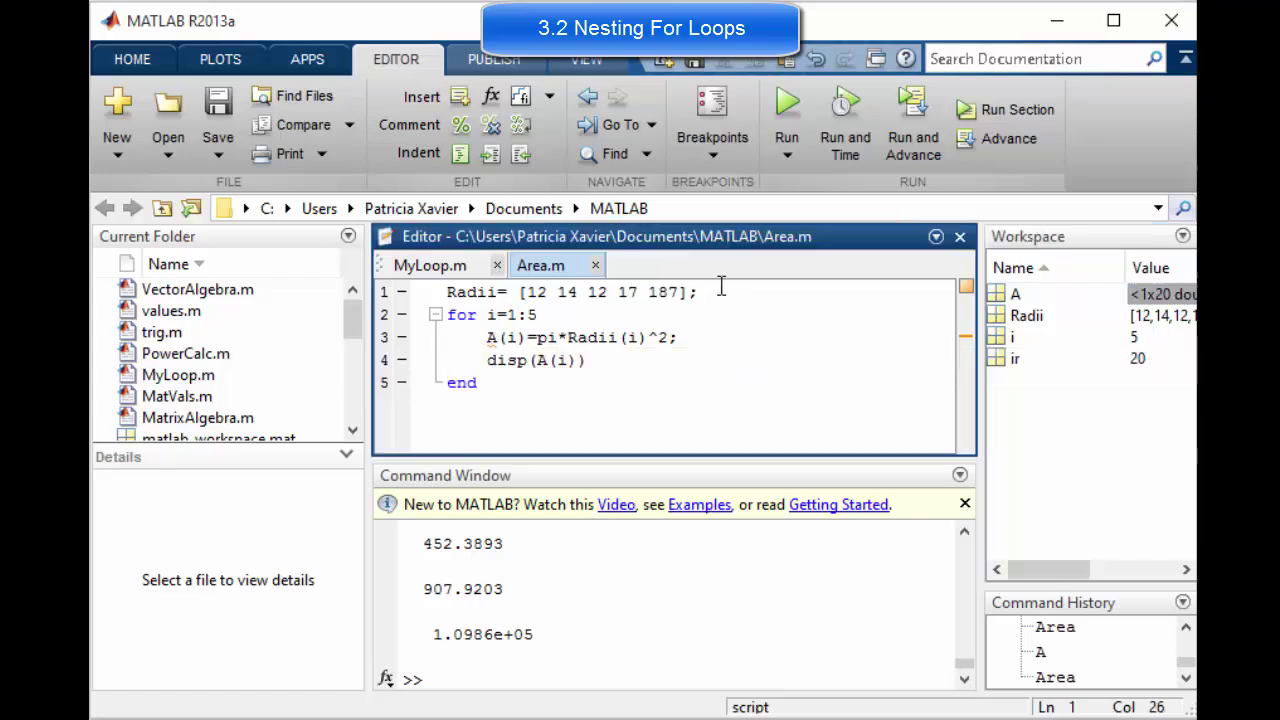
key("Return")
type("A=")
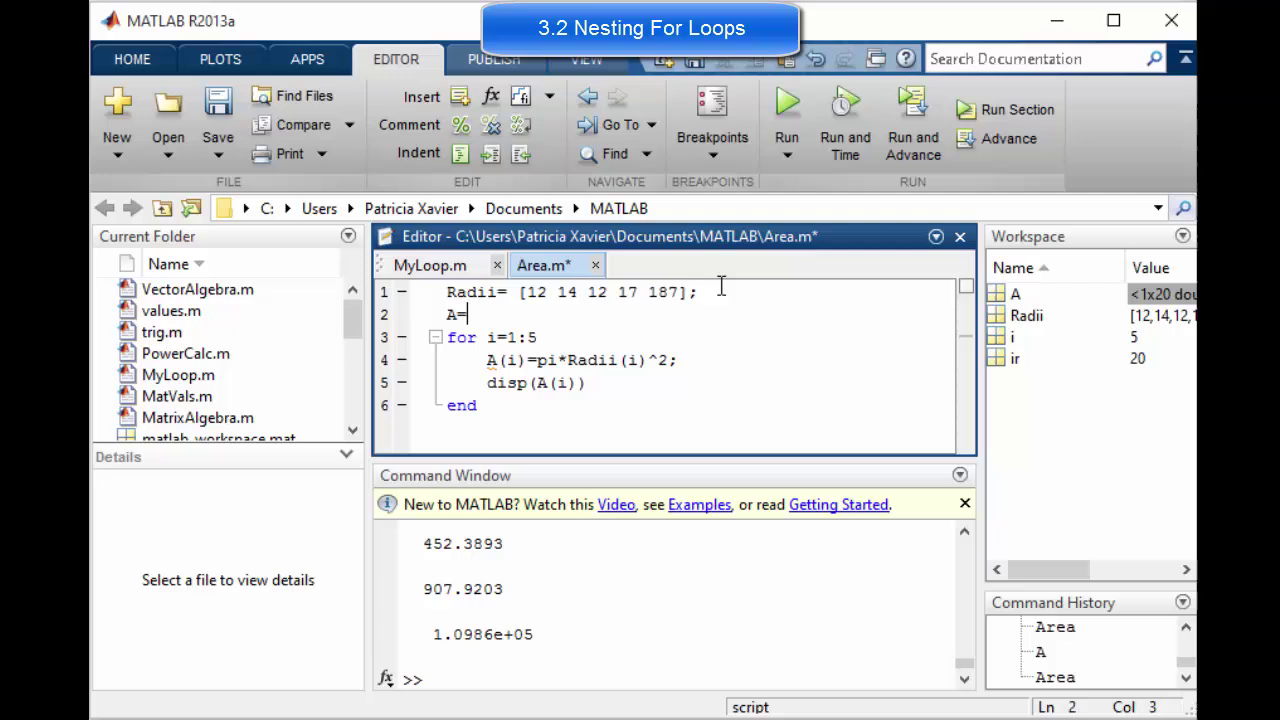
type("0")
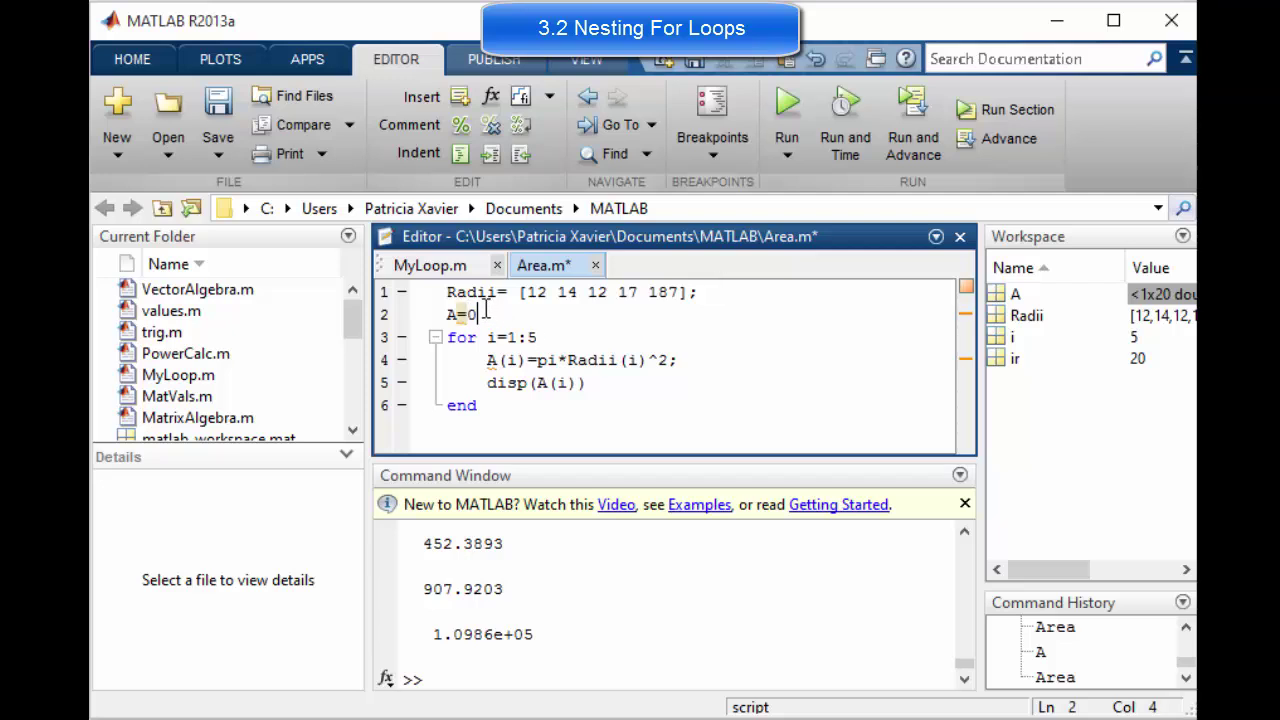
left_click_drag(470, 300, 472, 314)
left_click(497, 318)
left_click(218, 110)
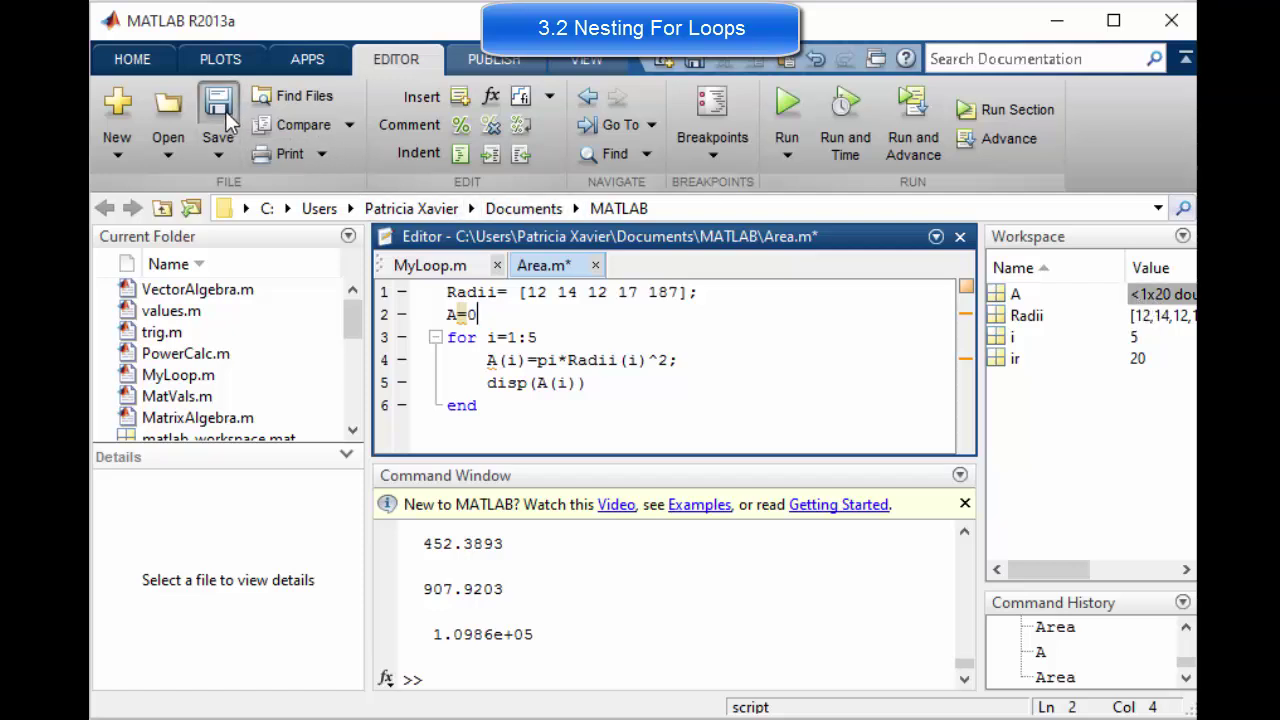
- Rerun the script and open A in the Variable Editor to check its five values
left_click(786, 114)
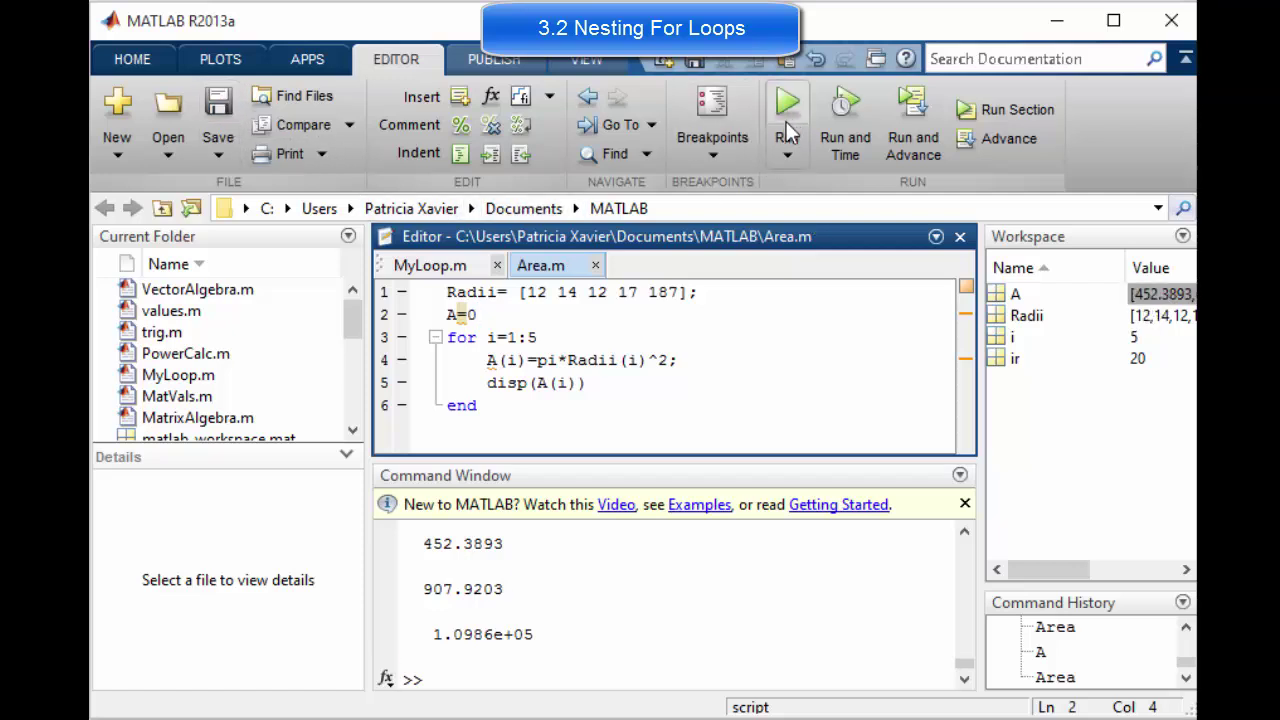
double_click(1018, 296)
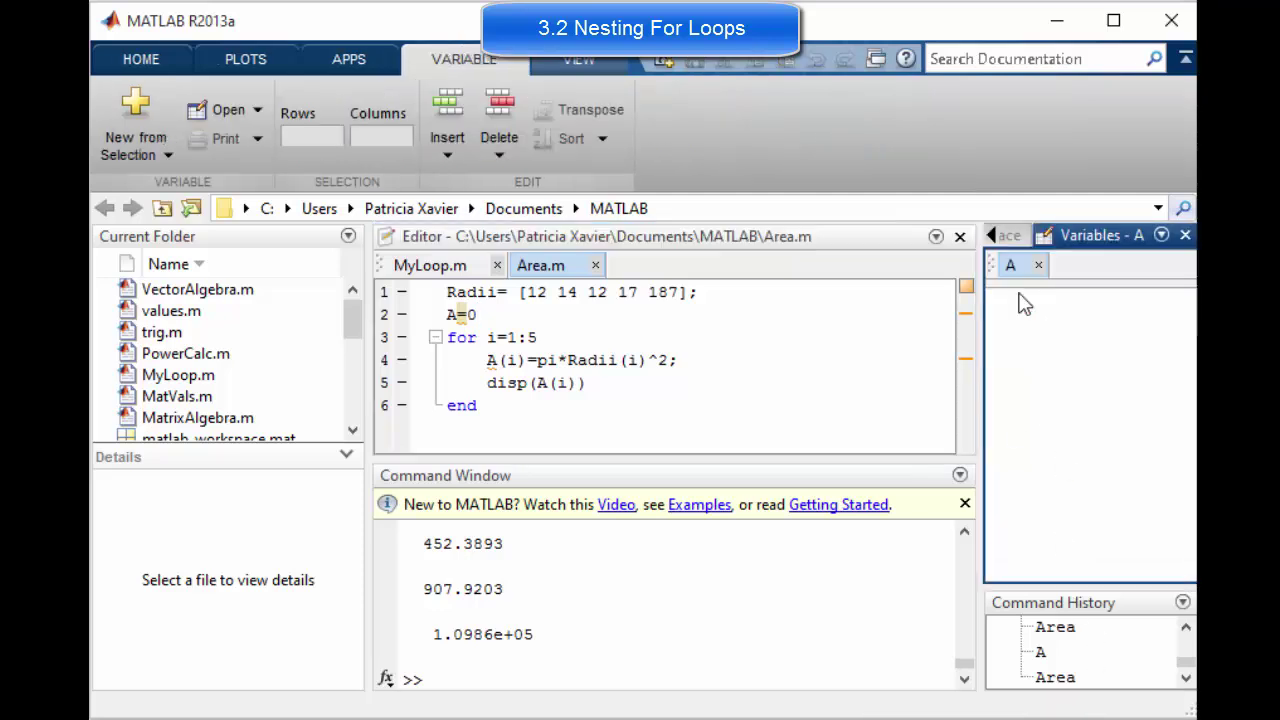
left_click(1165, 570)
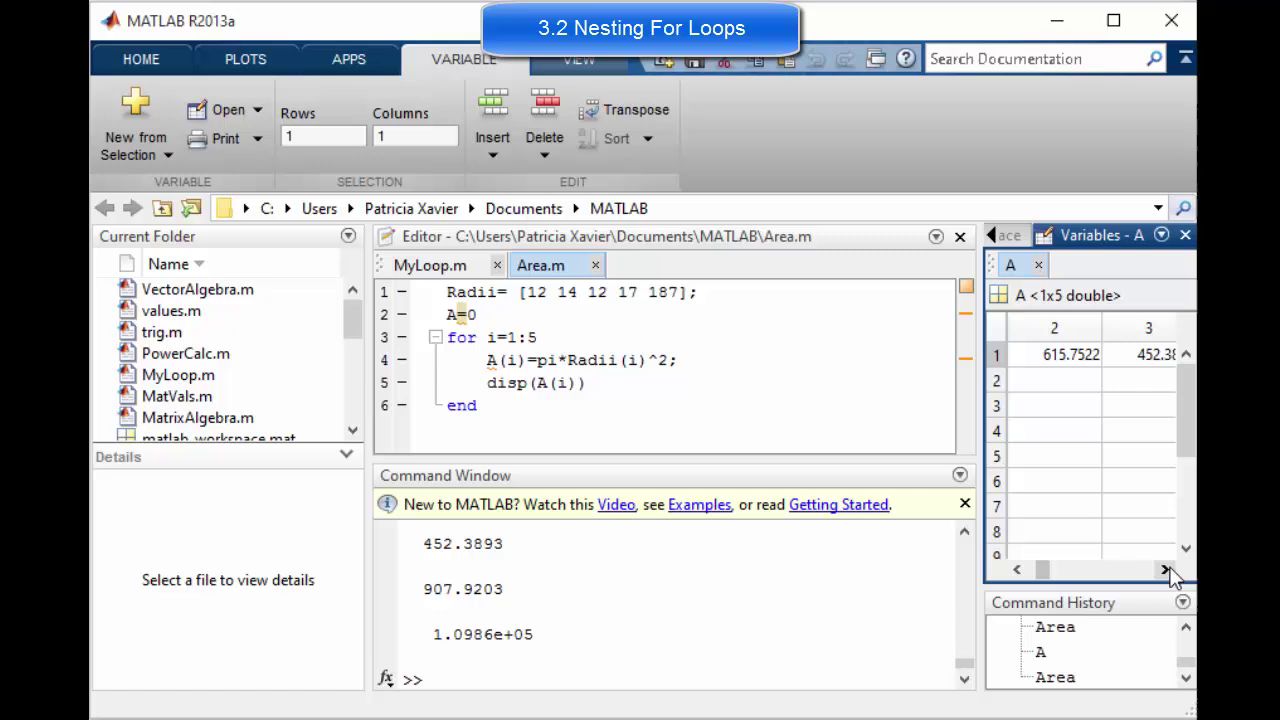
left_click(1165, 570)
left_click(1119, 360)
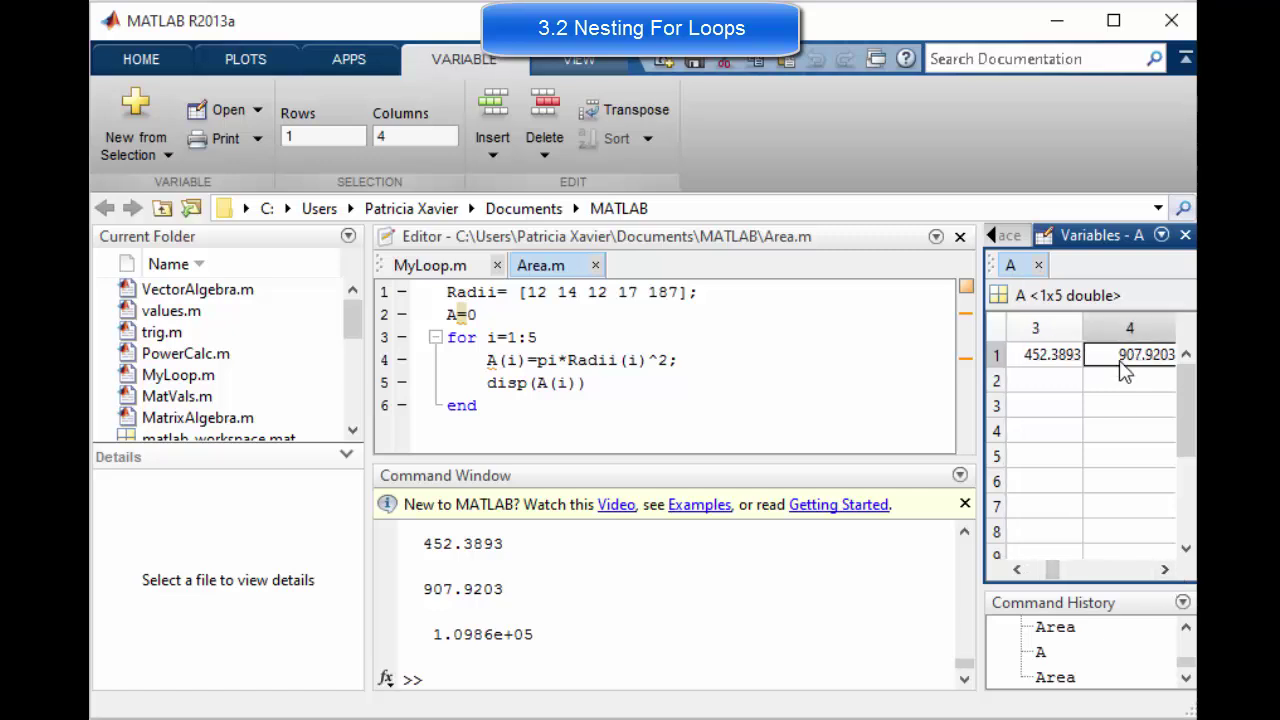
key("Right")
key("Left")
key("Left")
key("Left")
key("Left")
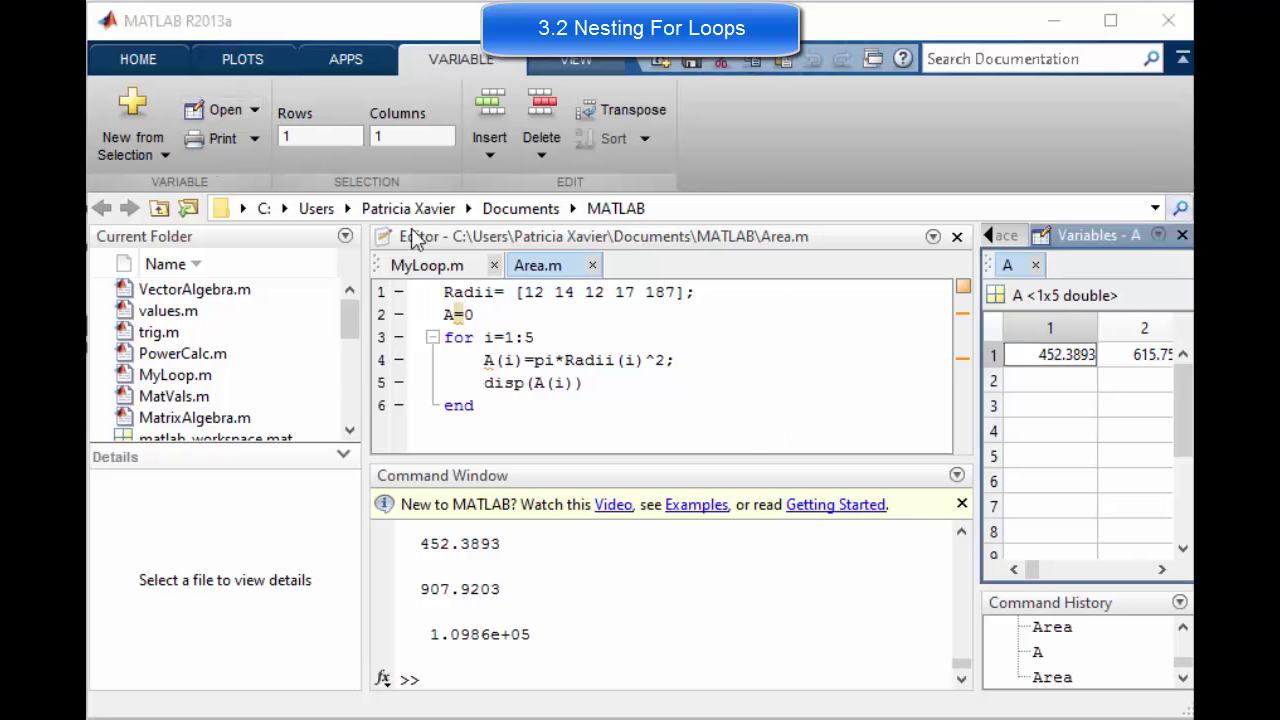
- Add comments '% Define vector of radii', '% initialise Area A' and '%Loop' above their lines
left_click(447, 291)
key("Return")
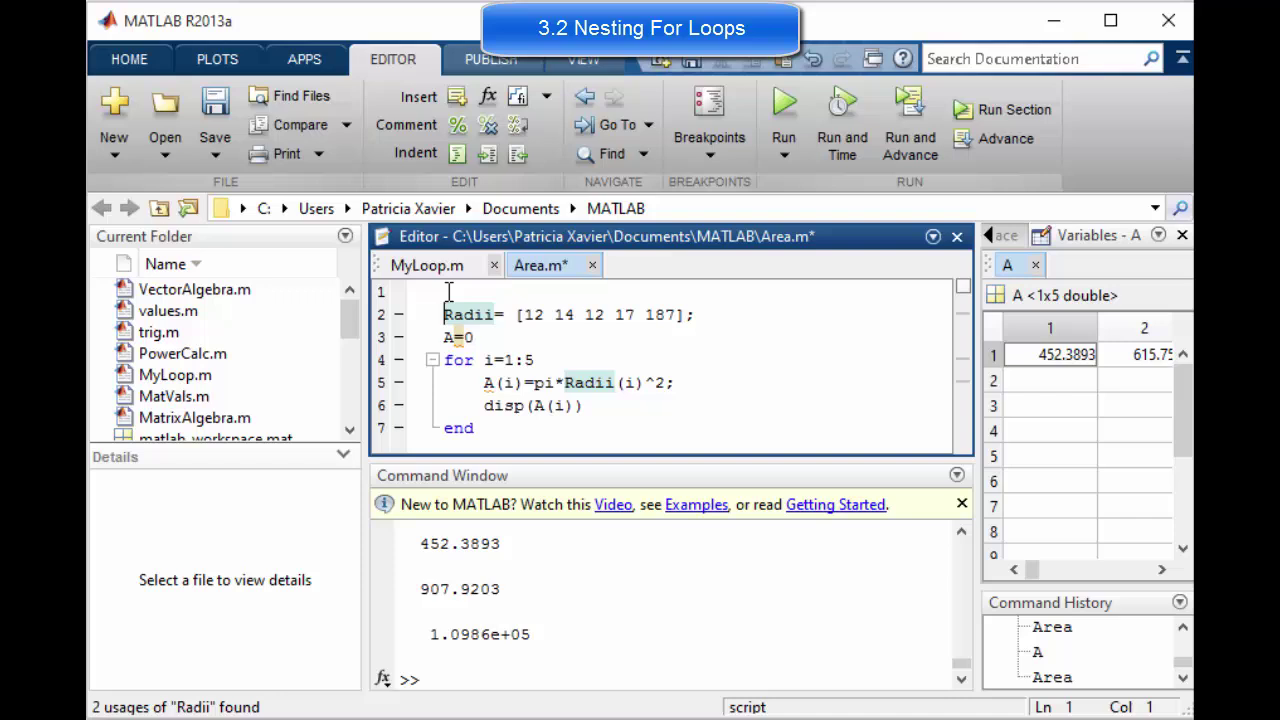
key("Up")
type("% ")
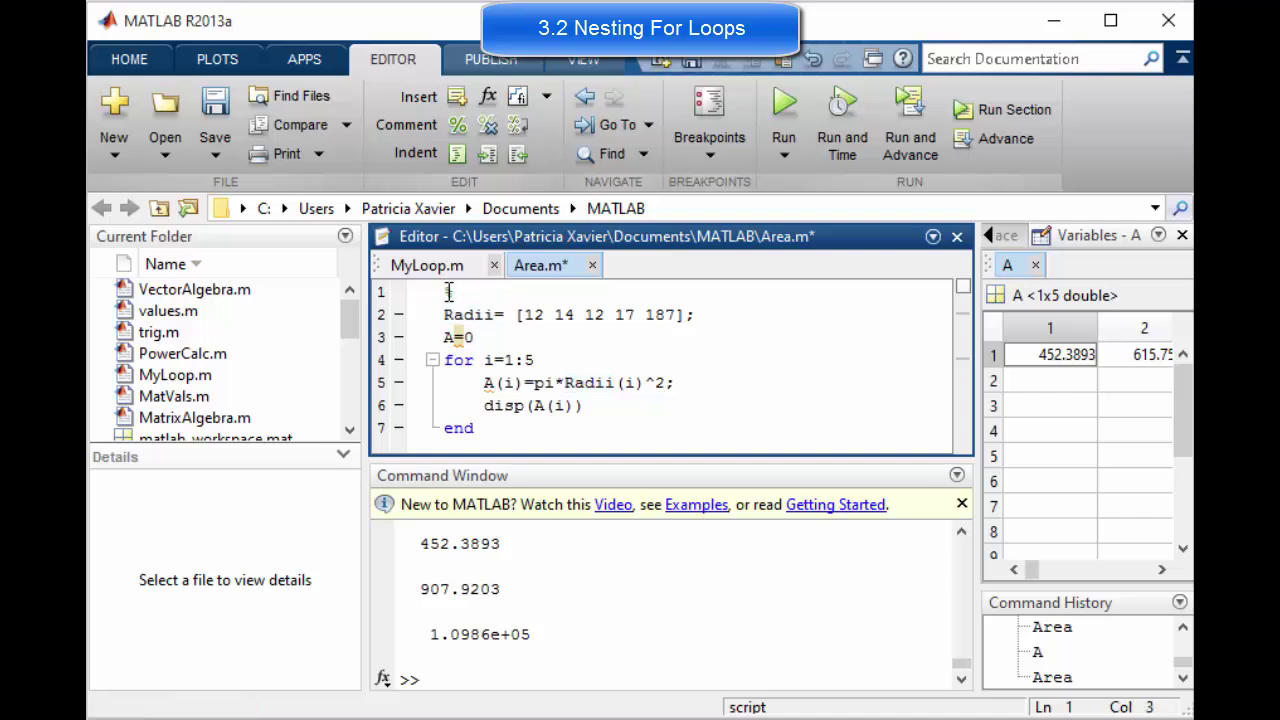
type("Define ")
type("vector o")
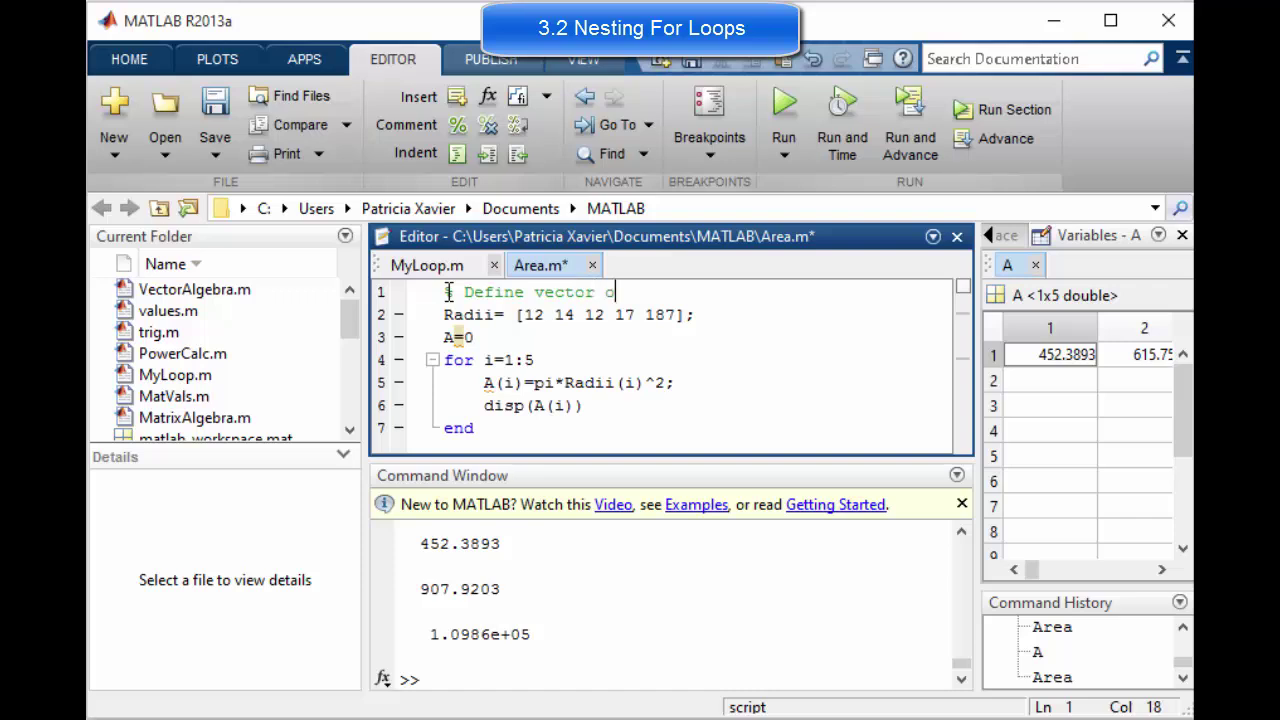
type("f radii")
left_click(771, 311)
key("Return")
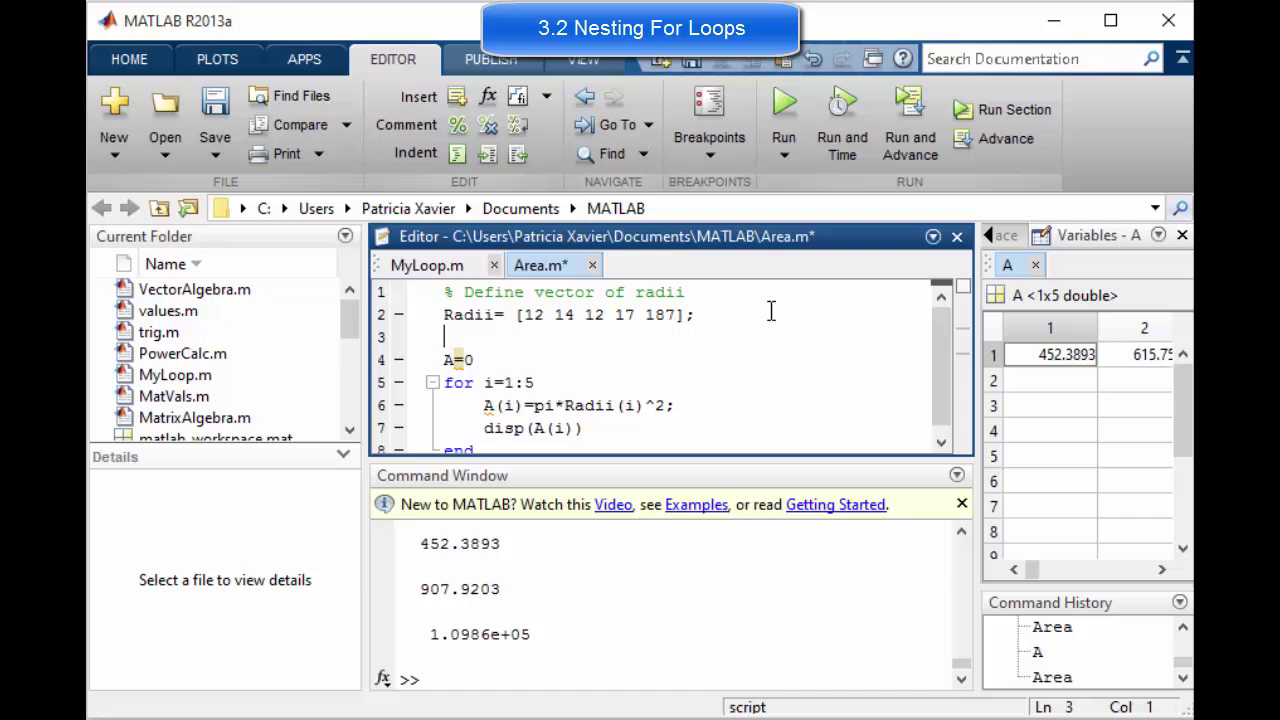
type("% initialise ")
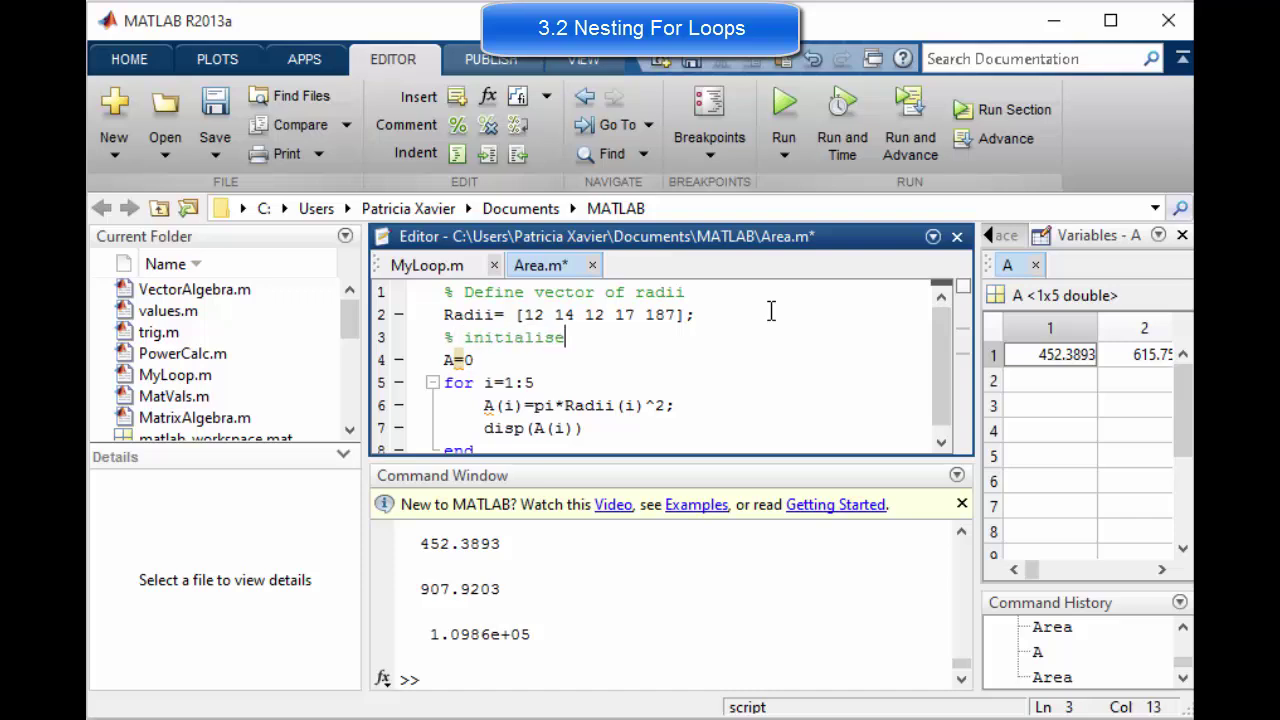
type("Area A")
key("Down")
key("Return")
type("%")
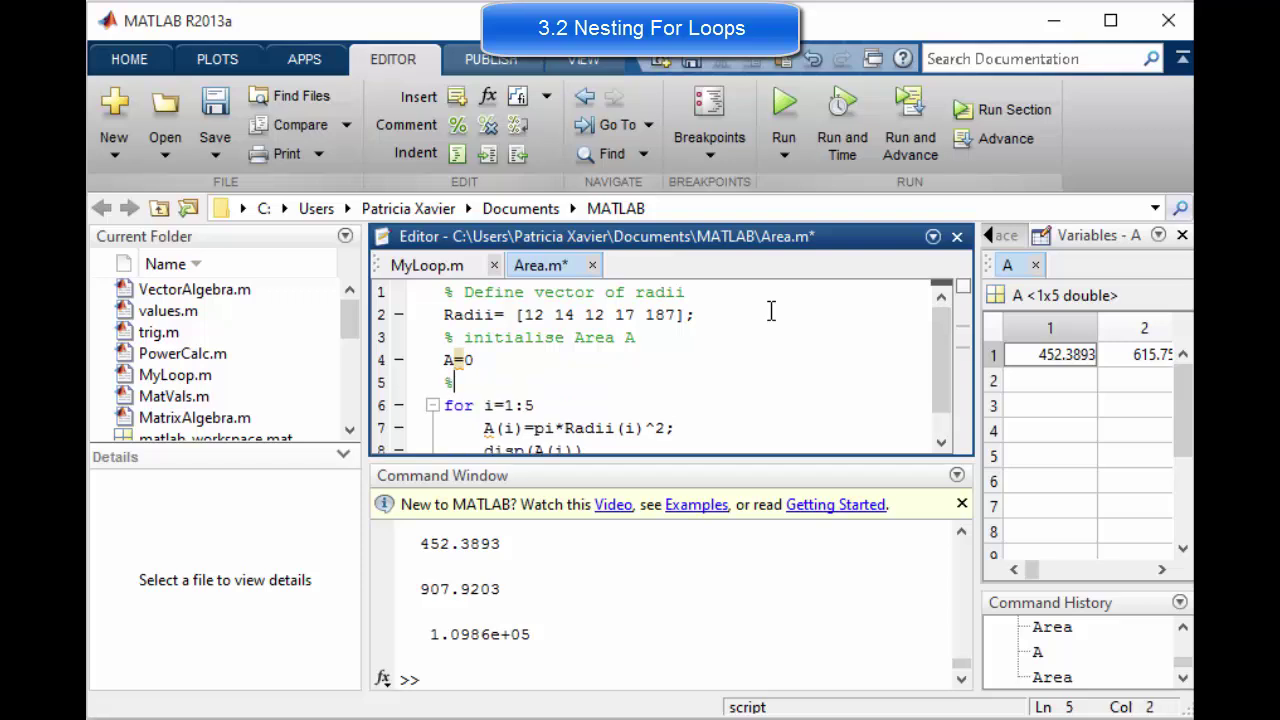
type("Lopp")
key("BackSpace")
key("BackSpace")
type("op")
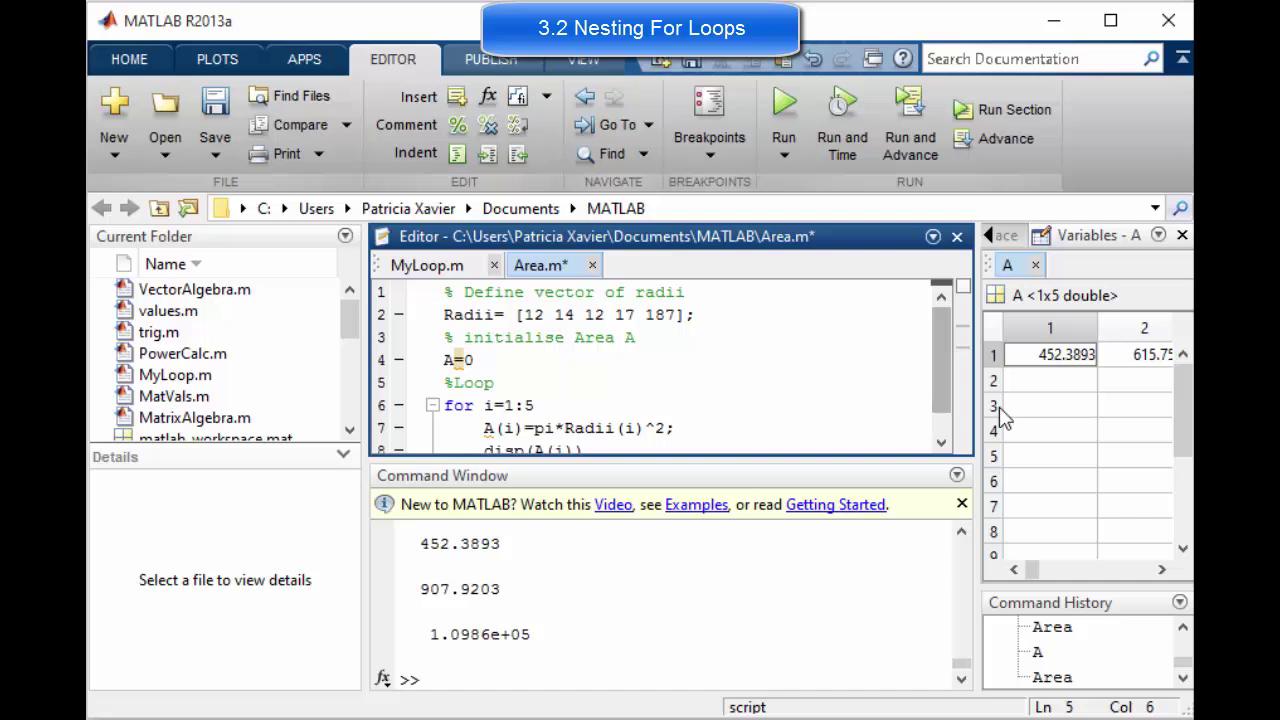
- Append '% calculate Area' and '% display area' comments to lines 7–8 and save Area.m
left_click_drag(942, 395, 942, 425)
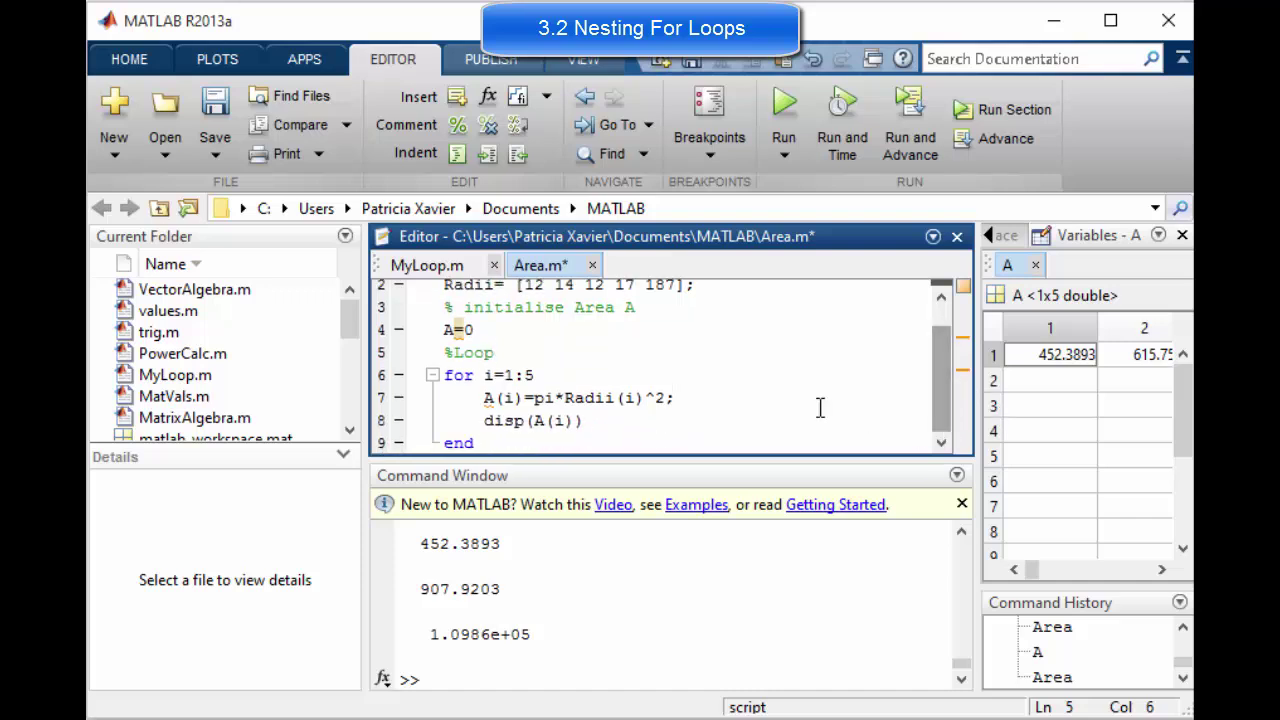
left_click(772, 405)
type("% ca")
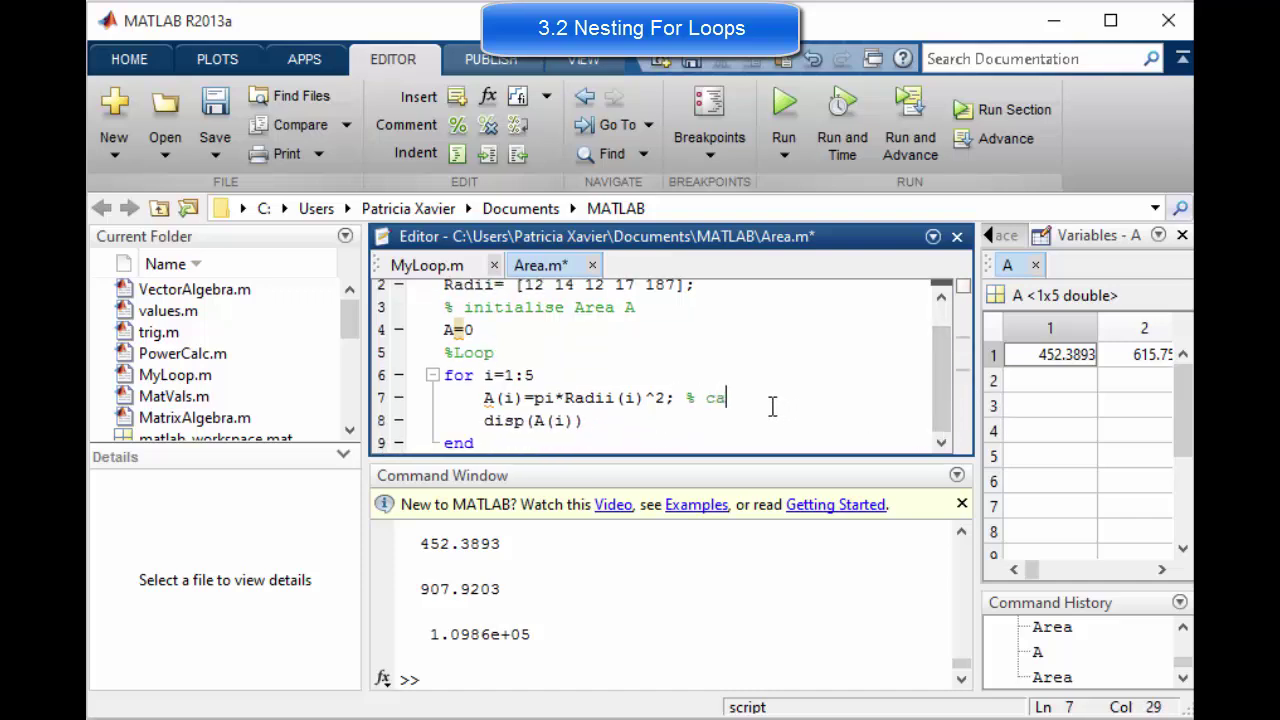
type("lcula")
type("te A")
type("rea")
key("Down")
type("% ")
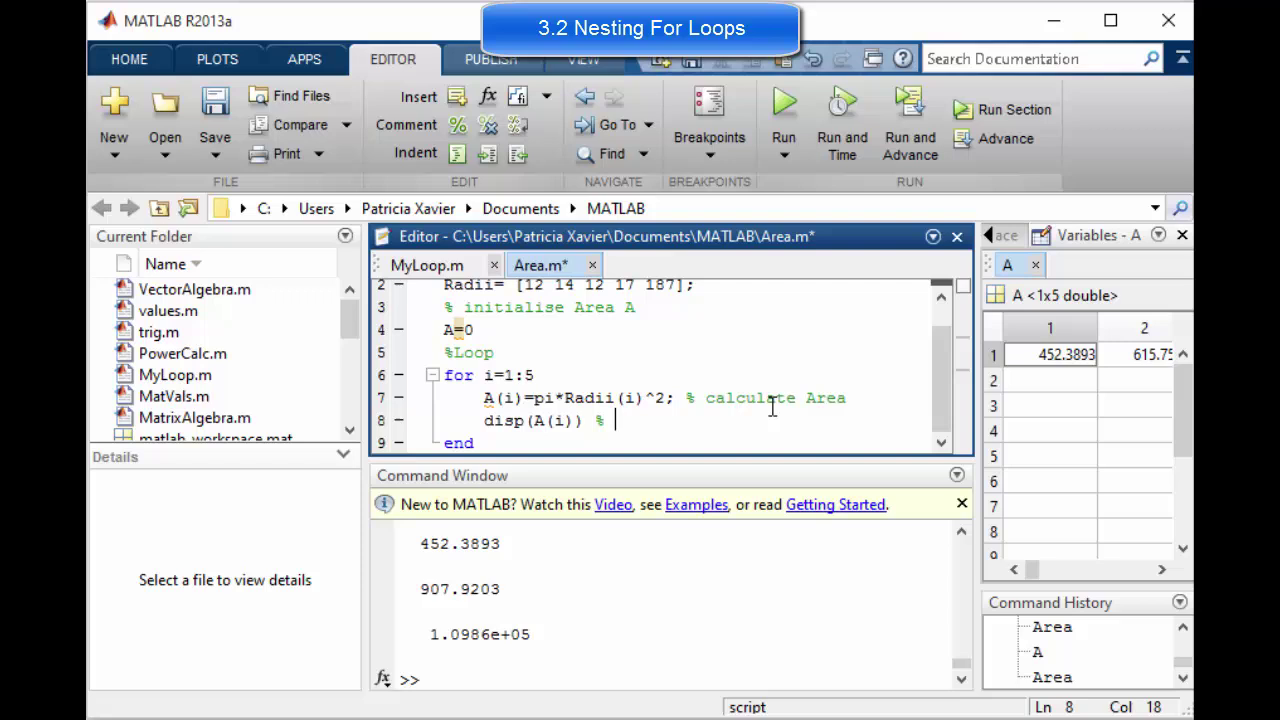
type("dispa")
key("BackSpace")
type("lay area")
key("Down")
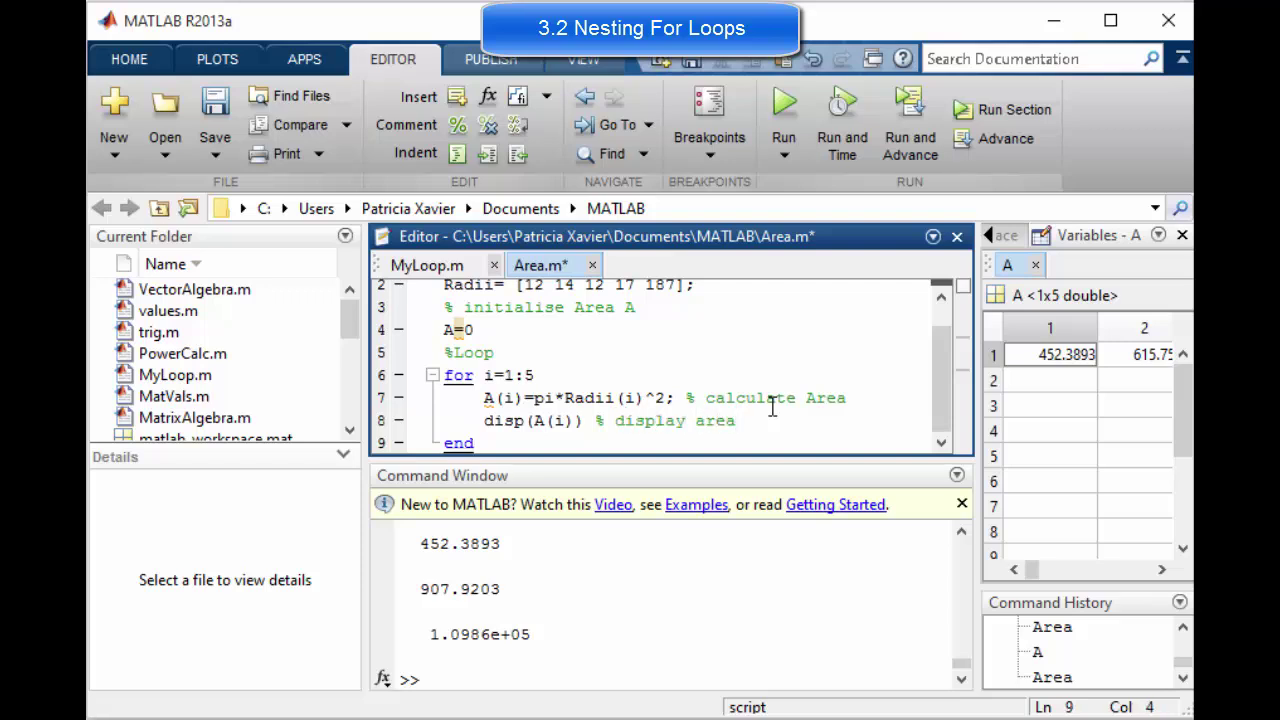
left_click(226, 118)
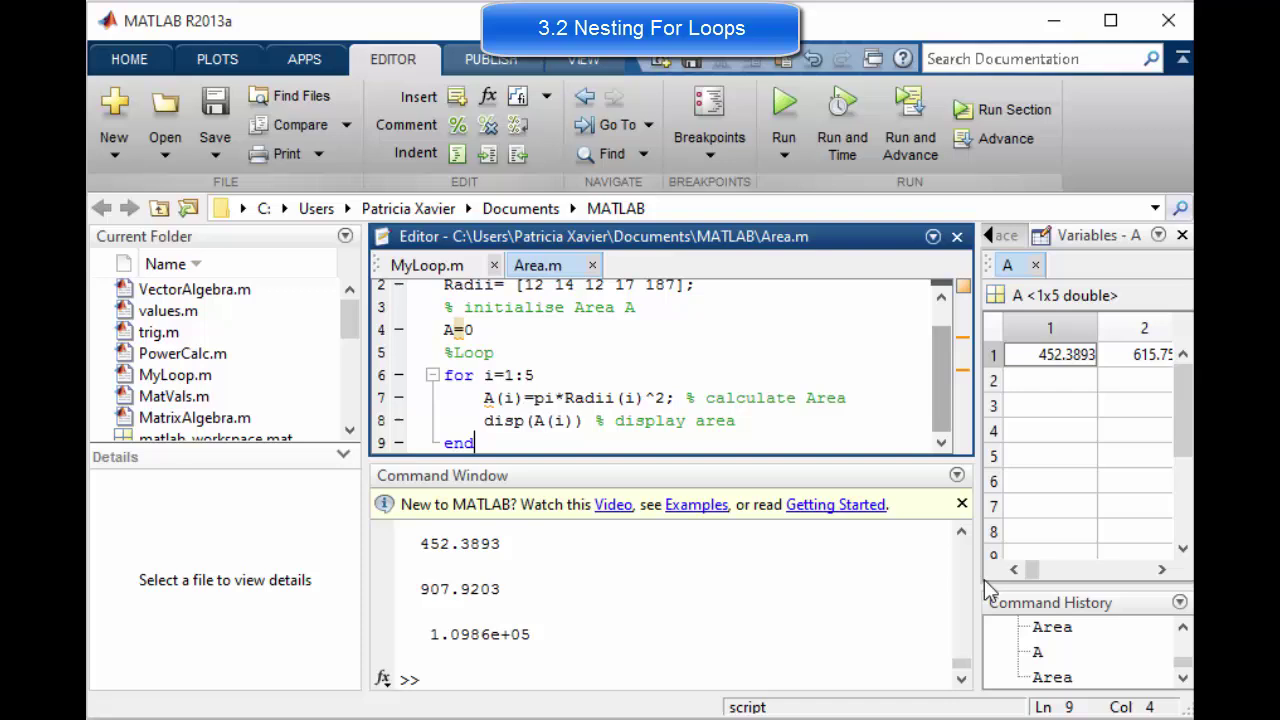
scroll(940, 380, "up", 1)
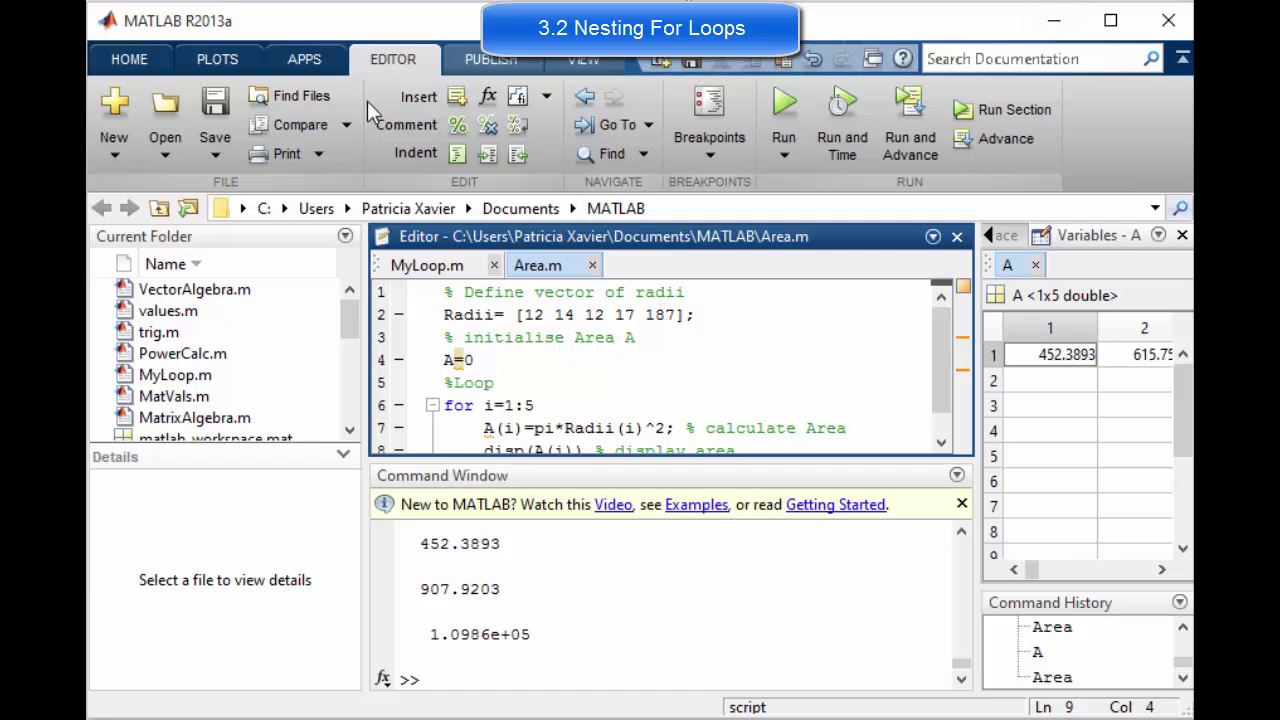
- Create a new blank script and Save As 'printstars' in the MATLAB folder
left_click(114, 140)
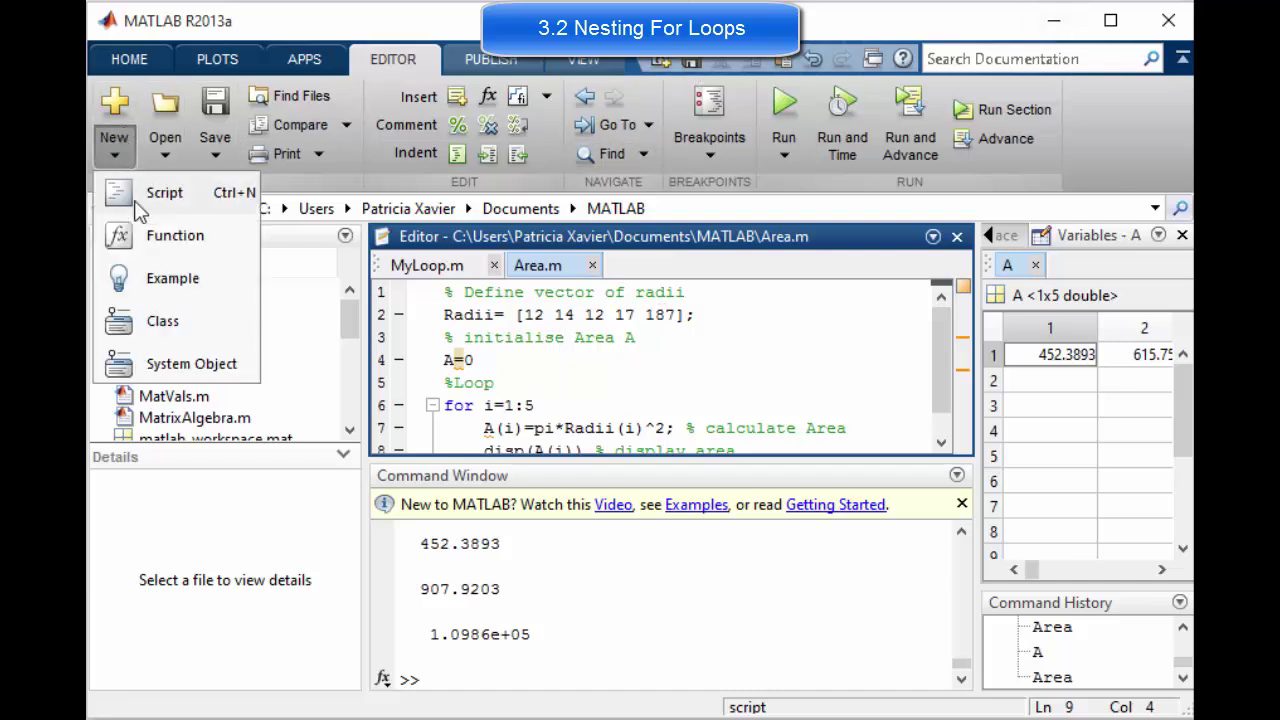
left_click(127, 189)
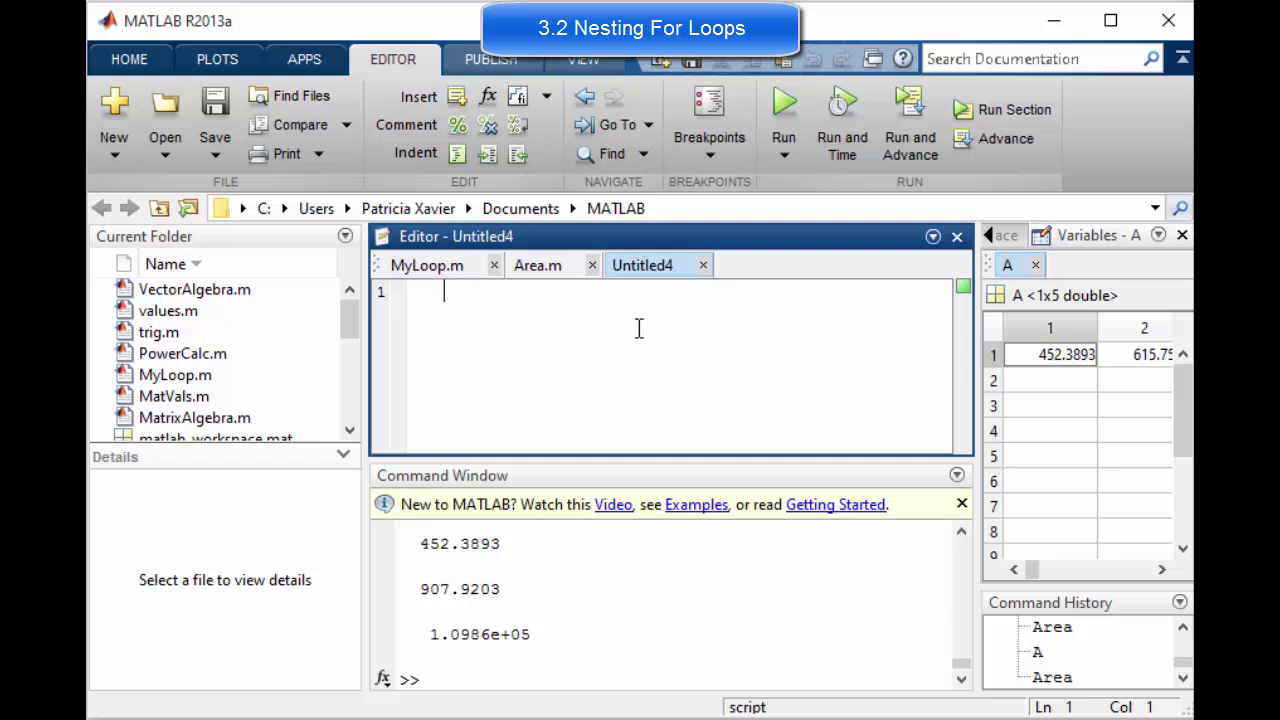
left_click(217, 142)
left_click(240, 192)
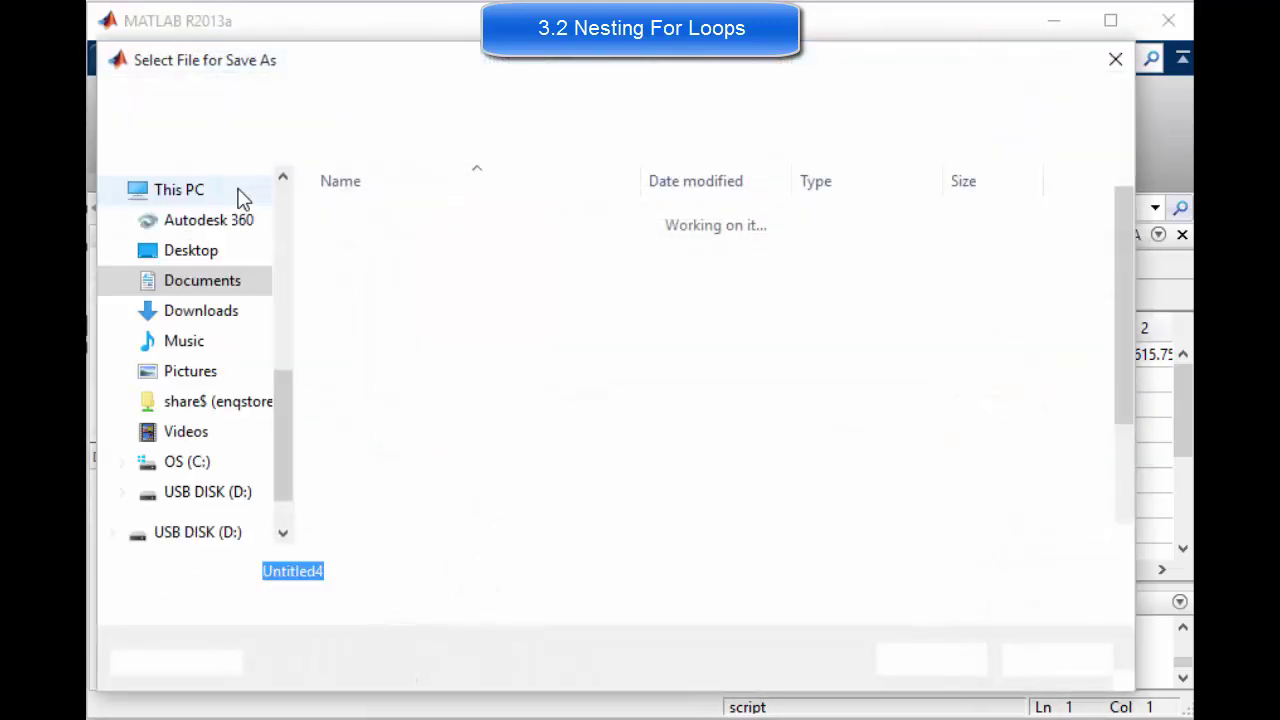
type("print")
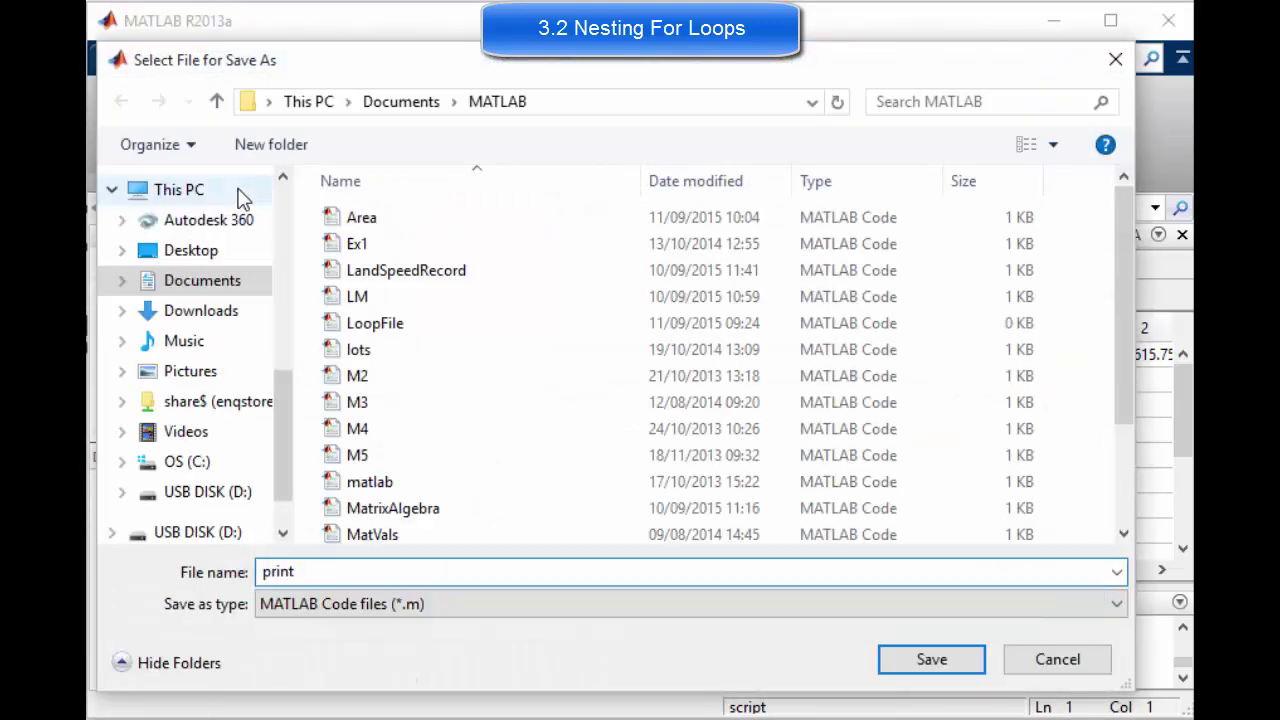
type("stars")
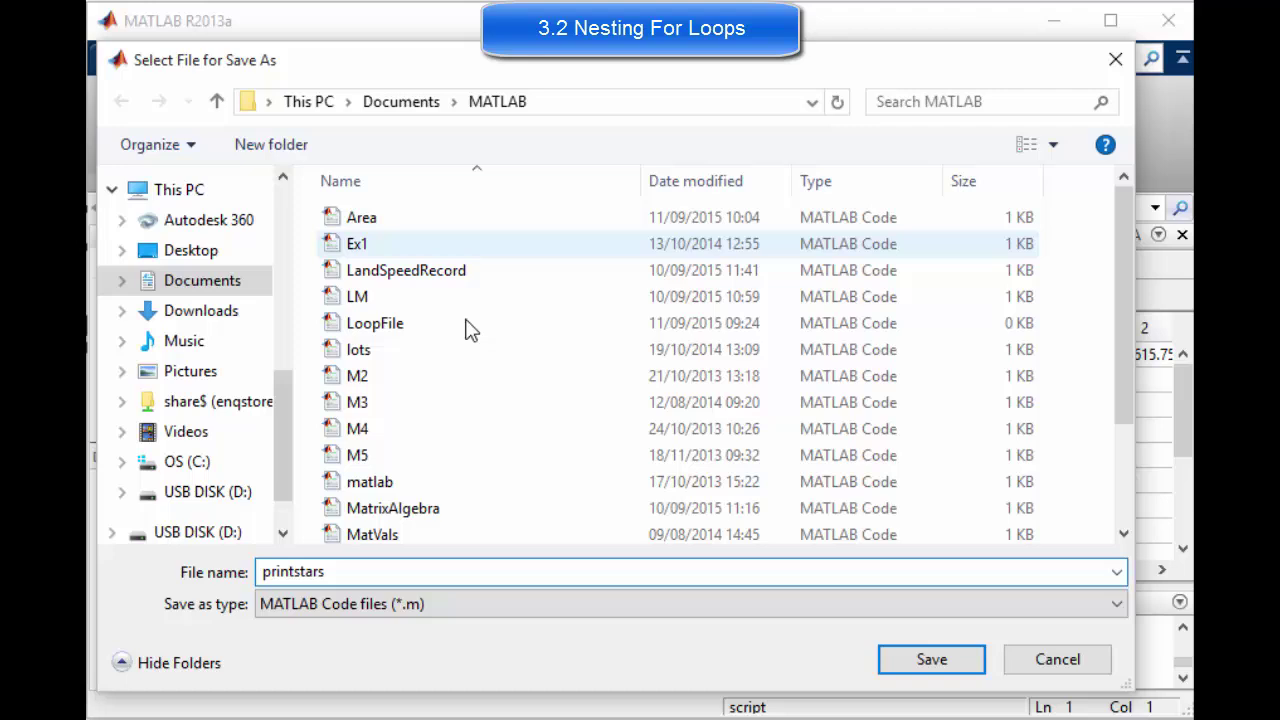
left_click(928, 662)
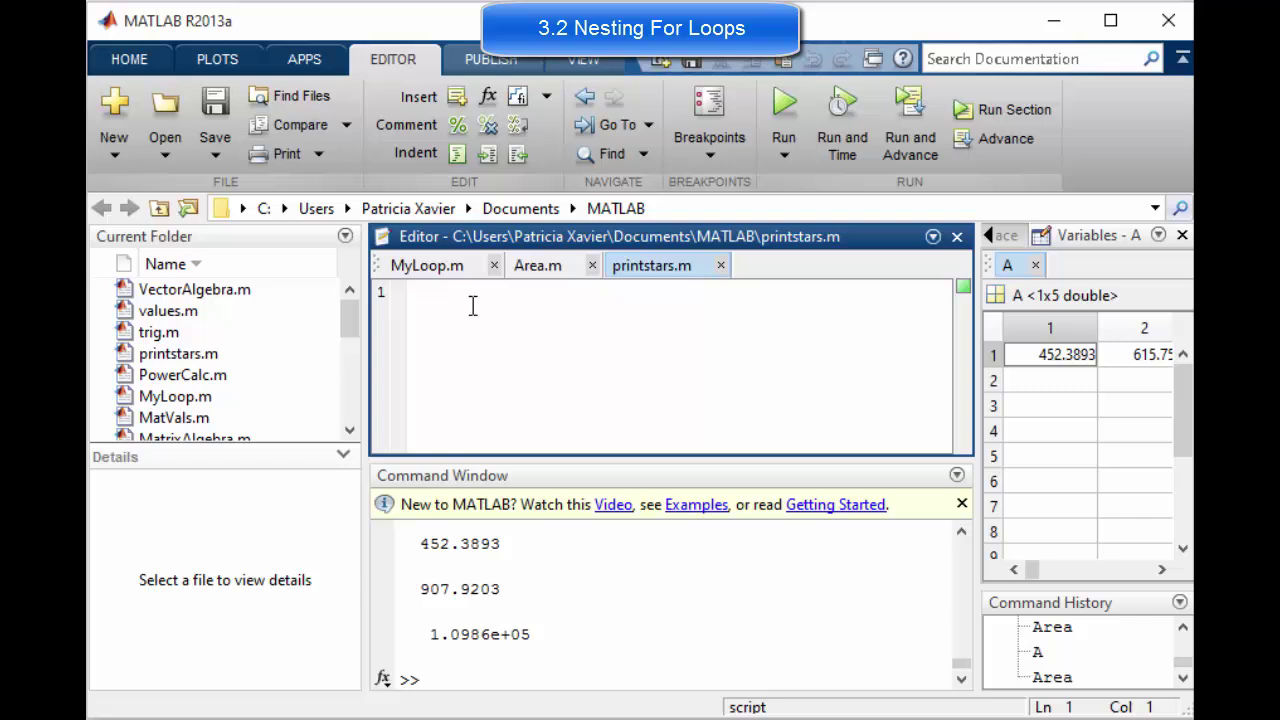
- Write the line rows=input('How many rows?: ')
type("row")
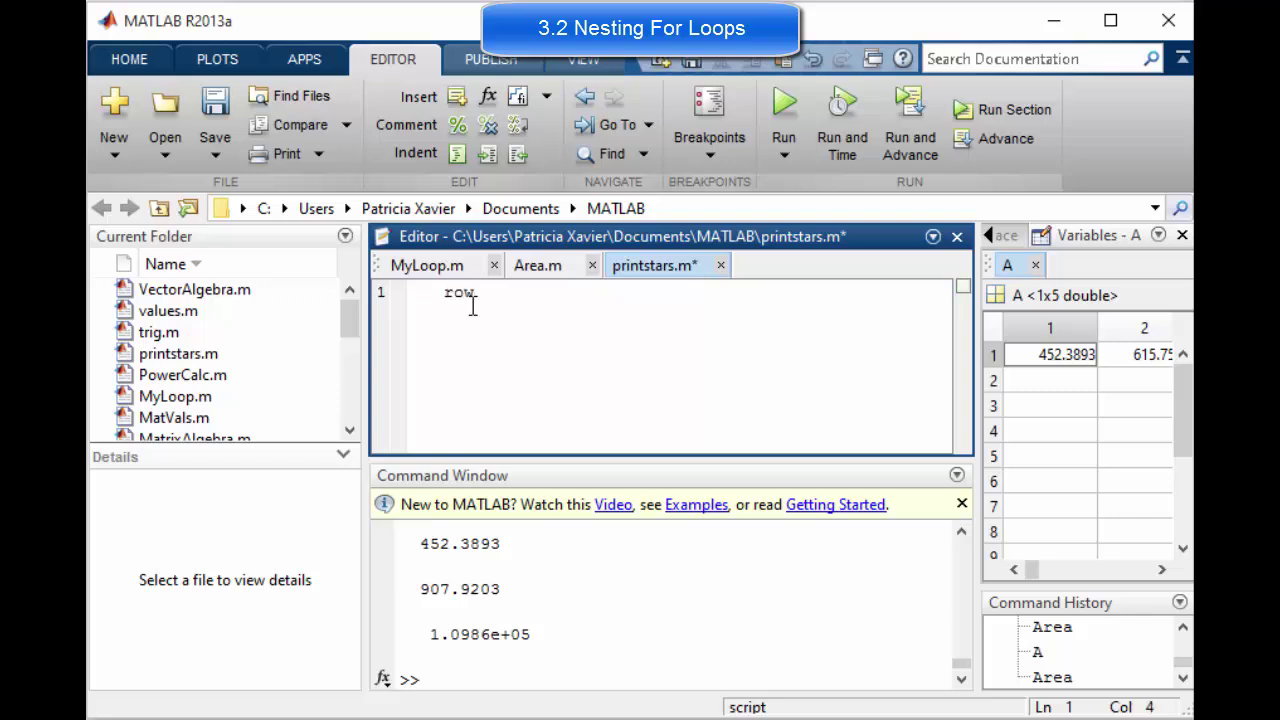
type("s=")
type("input(")
type("HOw may")
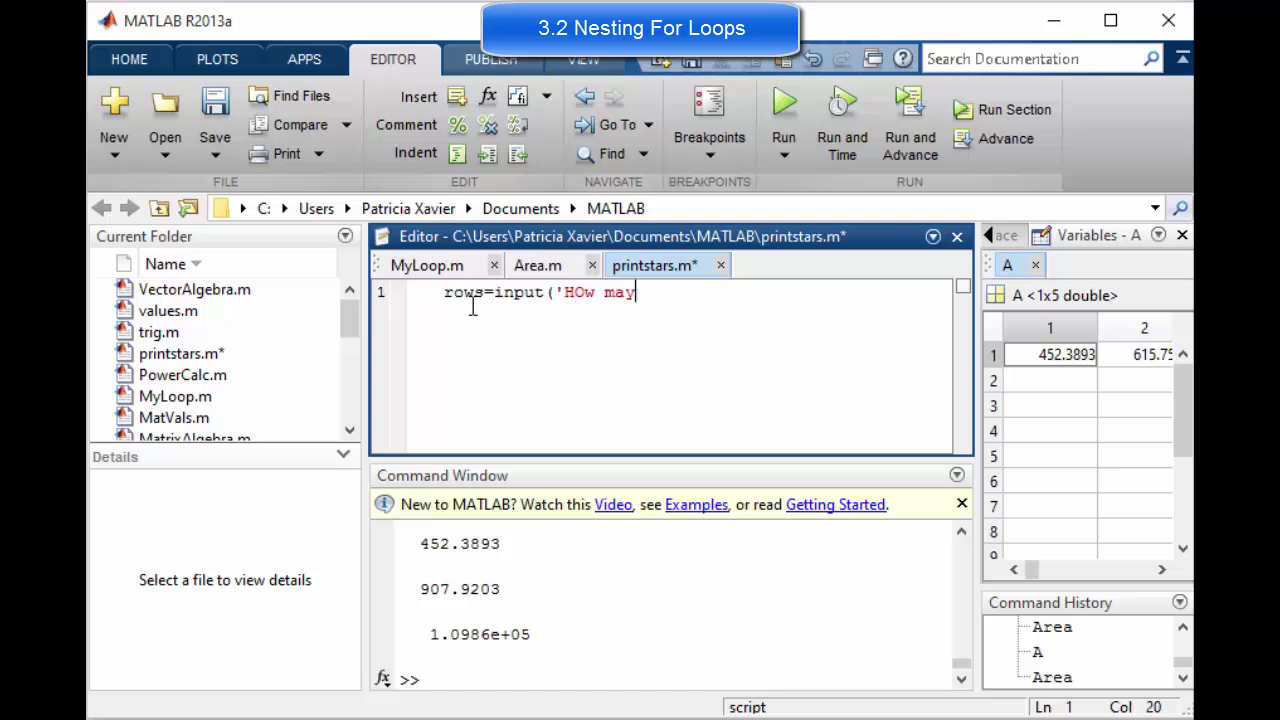
key("BackSpace")
key("BackSpace")
key("BackSpace")
key("BackSpace")
key("BackSpace")
key("BackSpace")
type("ow ma")
type("ny rows")
type("?: ")
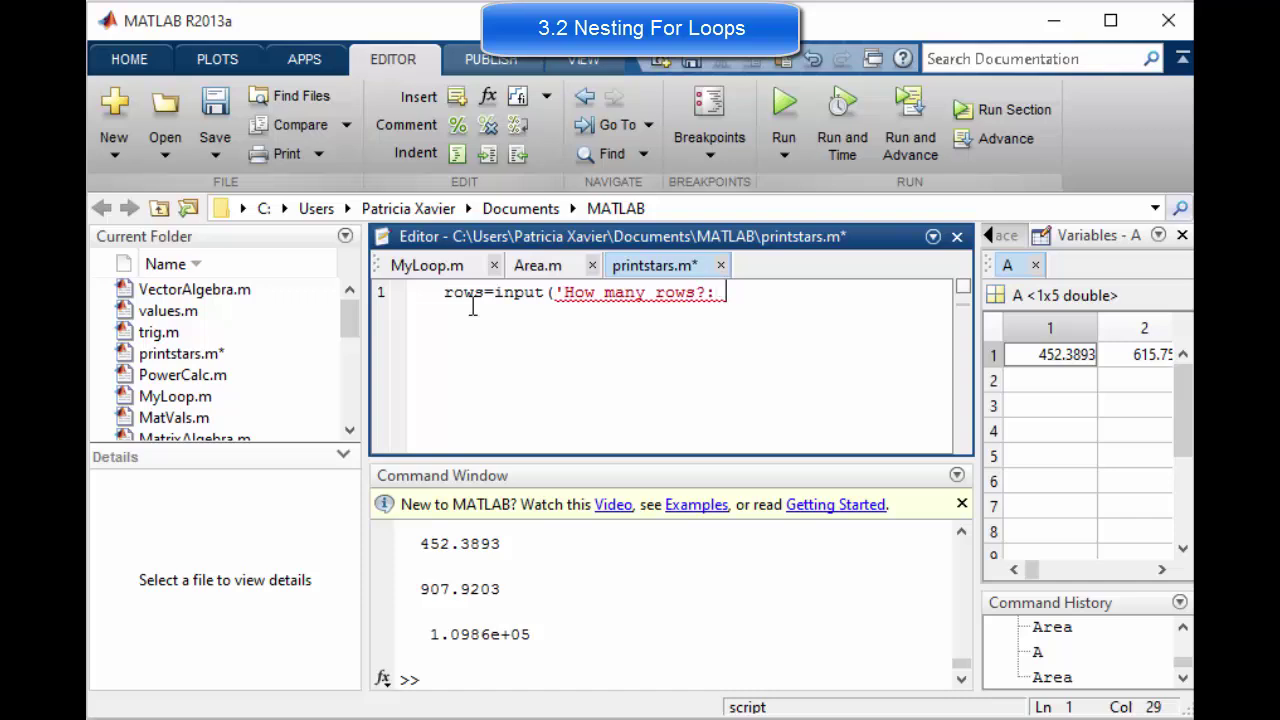
type("')")
key("Return")
- Add columns=input('How many columns?: ') and fix the closing quotes on both prompt lines
type("colum")
type("ns=inpu")
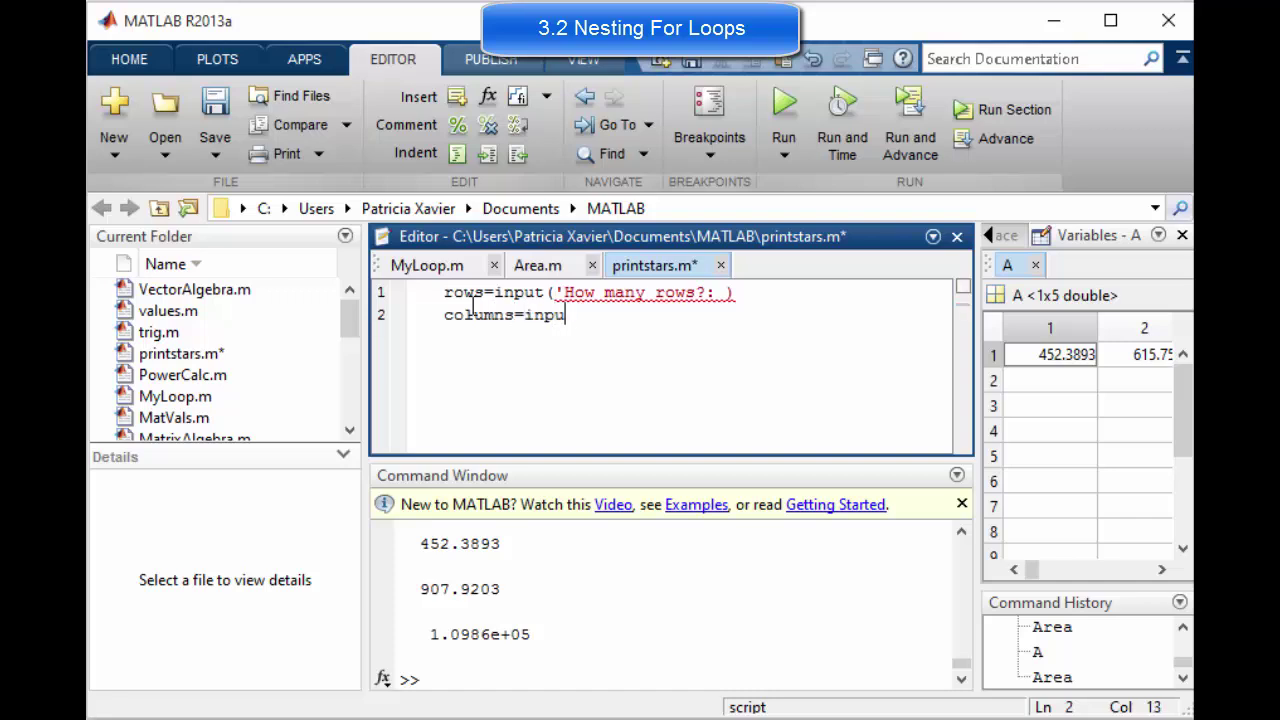
type("t('h")
key("BackSpace")
type("How many")
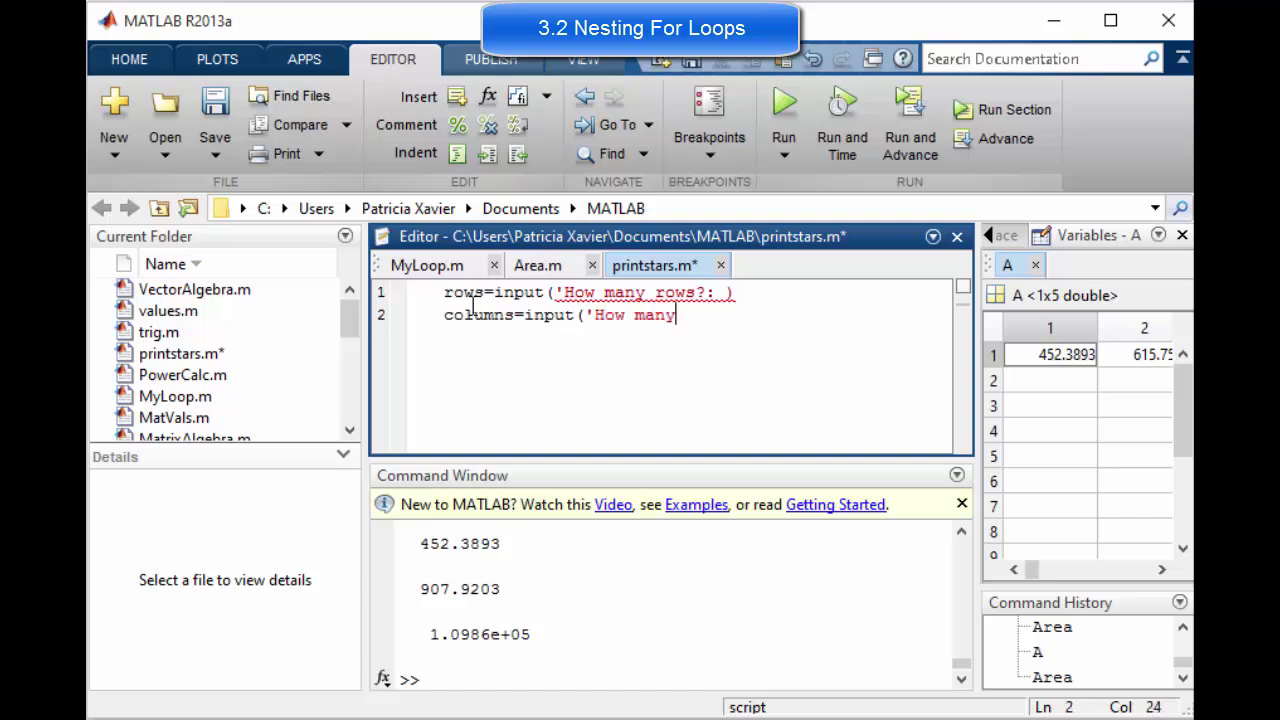
type(" columns")
type("?: )")
key("Left")
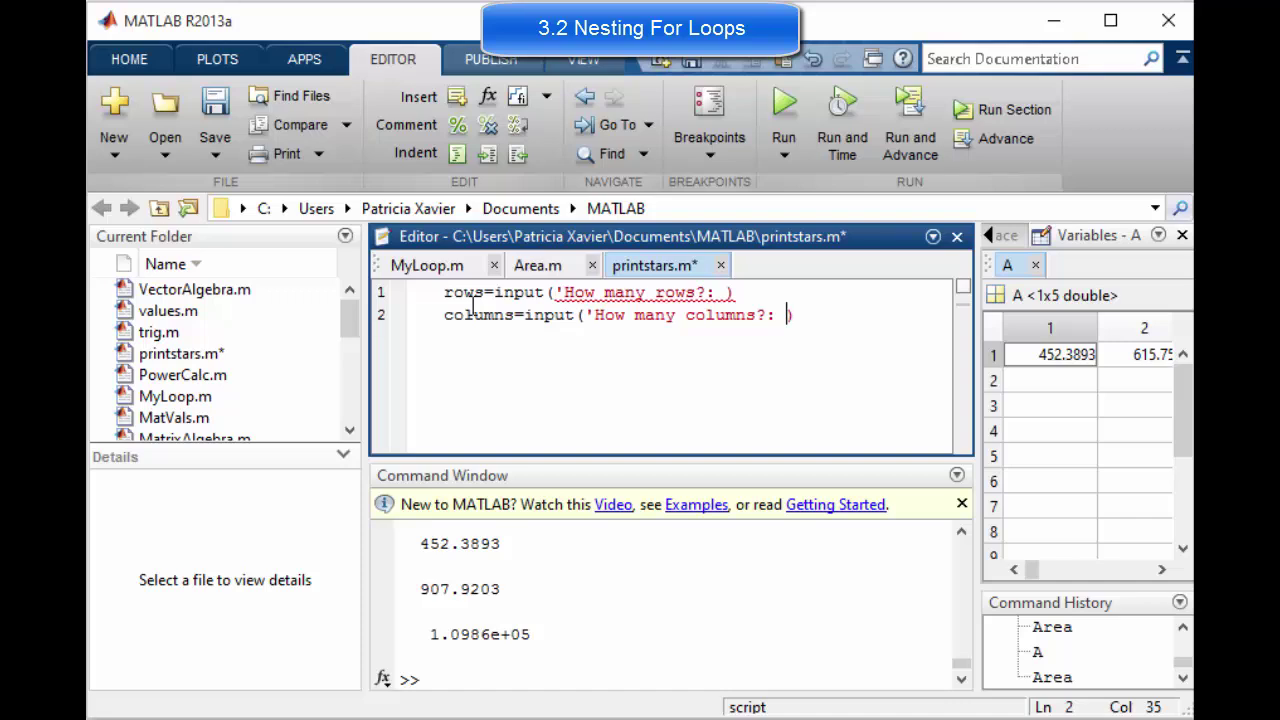
type("'")
key("Up")
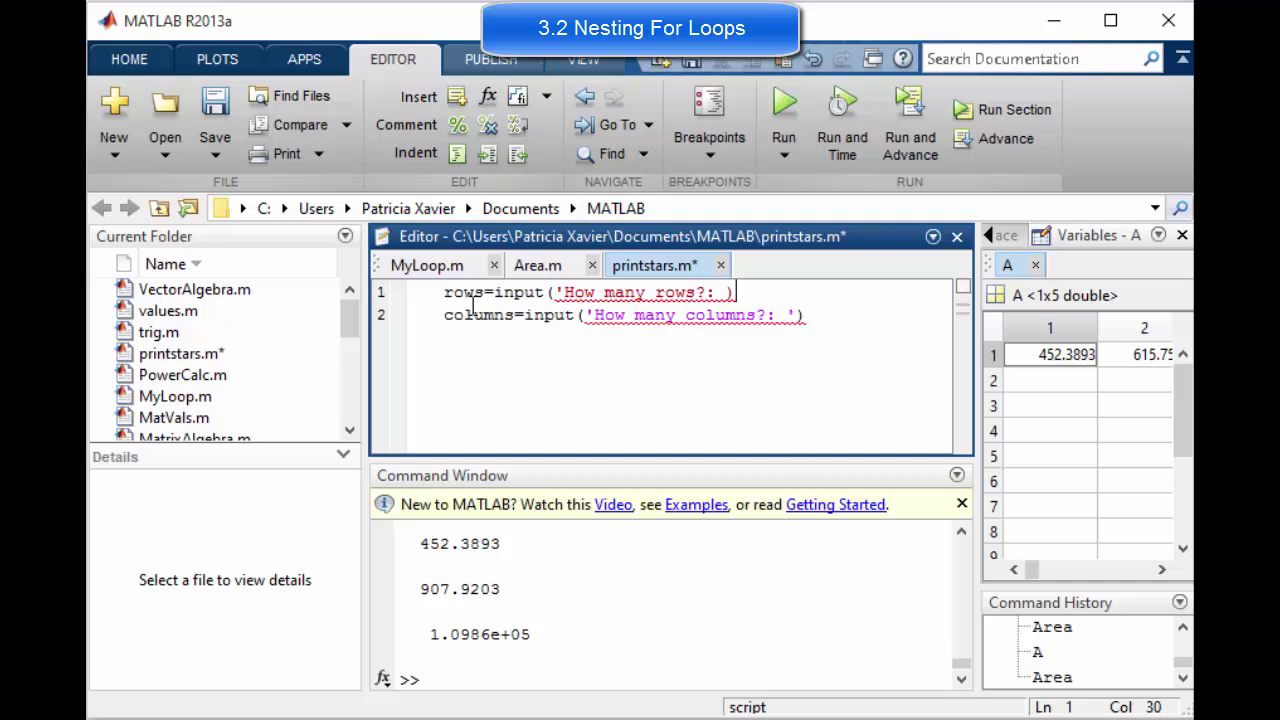
key("Left")
type("'")
key("Down")
key("Right")
key("Right")
key("Right")
key("Right")
key("Right")
key("Right")
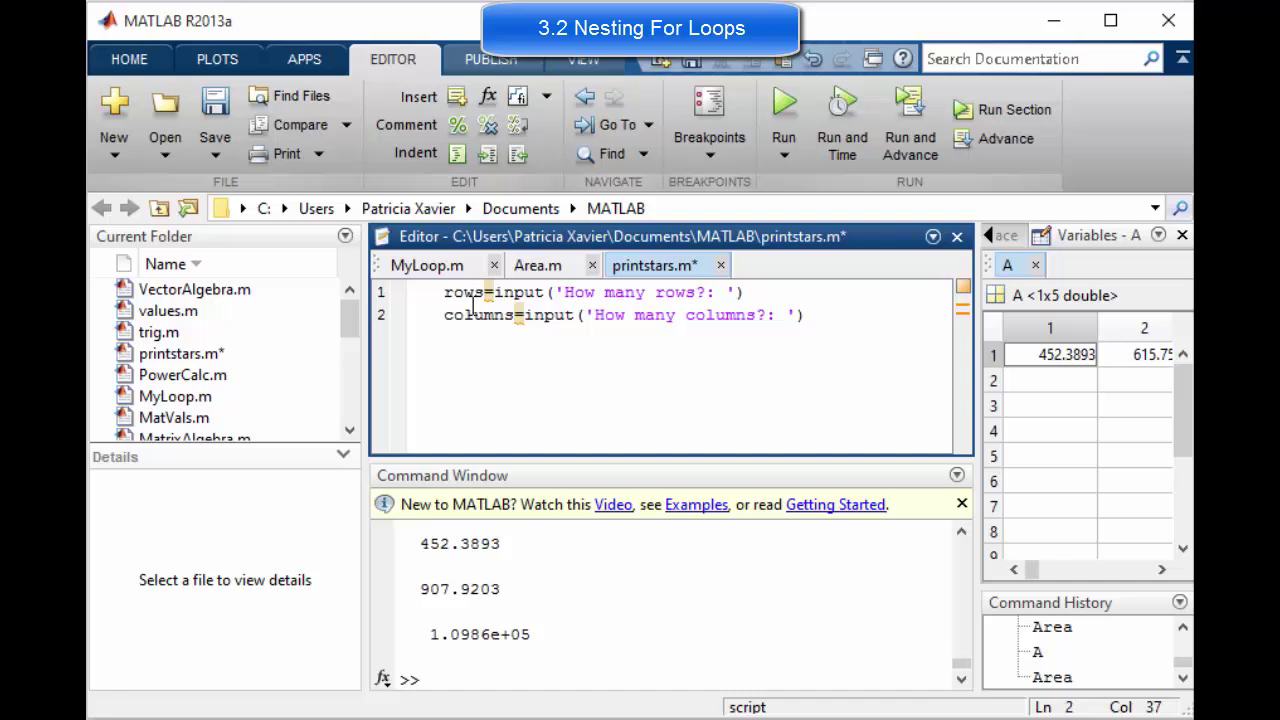
- Insert the comment '%Ask for rows and columns' as a new first line
key("Up")
key("Left")
key("Left")
key("Left")
key("Left")
key("Left")
key("Left")
key("Home")
key("Return")
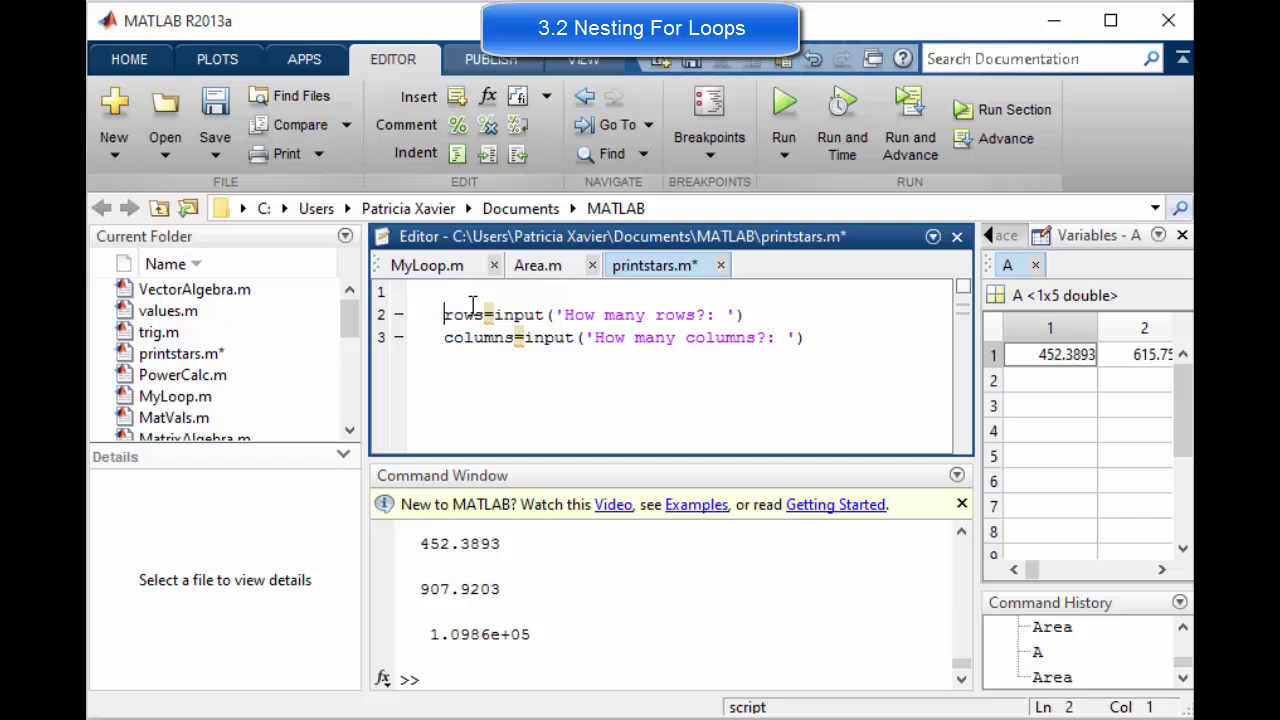
key("Up")
type("%As")
key("BackSpace")
type("k for")
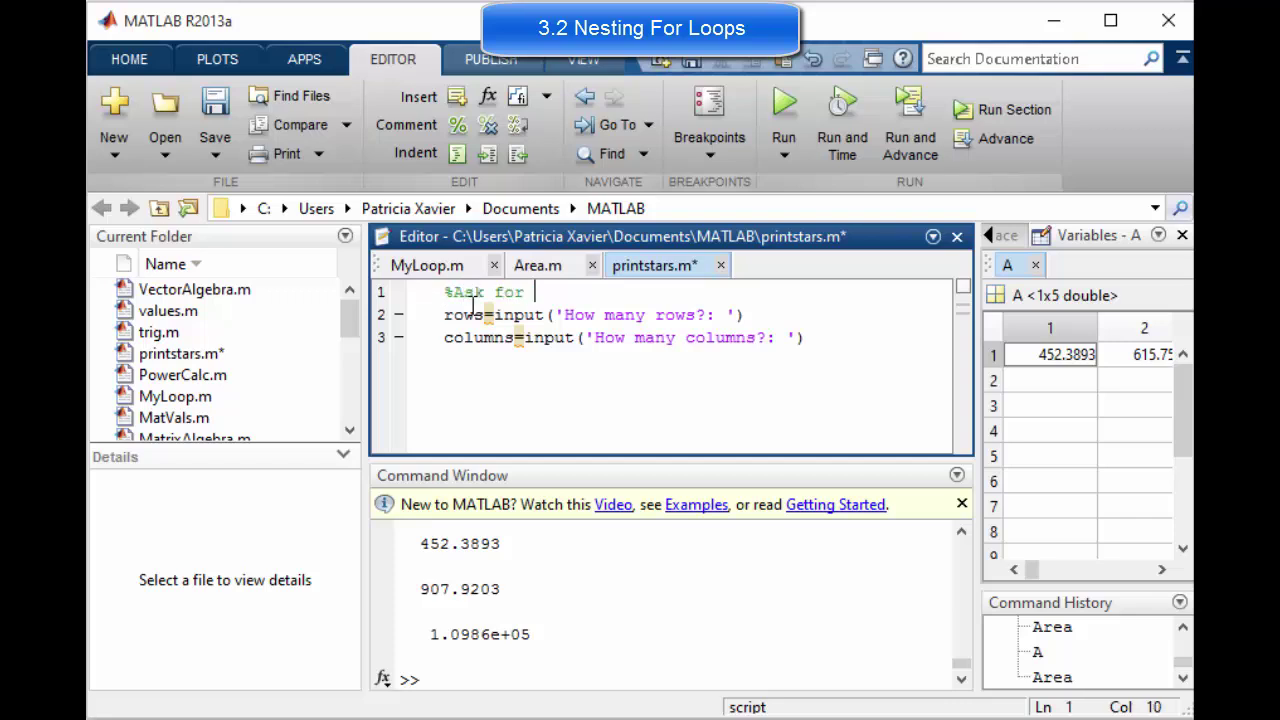
type(" rows and colu")
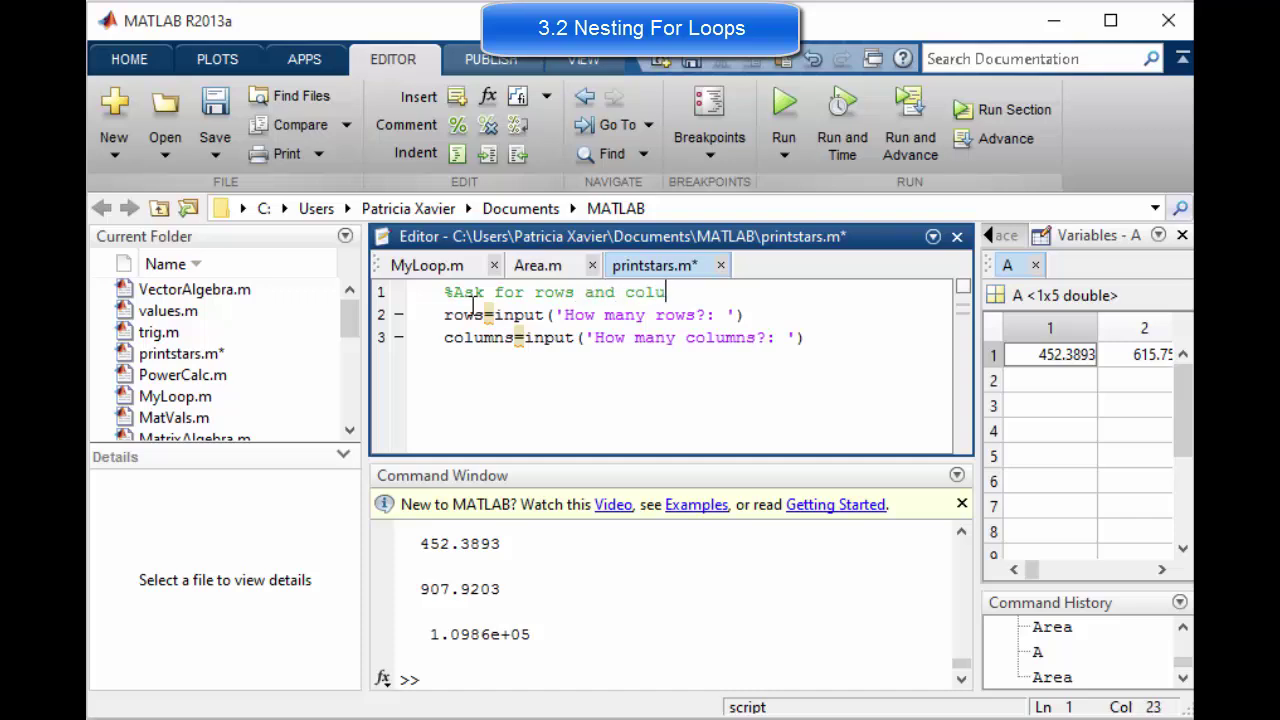
type("ns")
key("Left")
key("BackSpace")
type("mn")
key("Down")
key("Up")
key("BackSpace")
key("BackSpace")
type("mn")
key("Down")
key("Right")
key("Down")
key("Right")
key("Right")
key("Right")
key("Right")
key("Right")
key("Right")
key("Right")
key("Right")
key("Right")
- Add a '%Loop of rows' comment followed by a for ir=1:rows ... end loop
key("Return")
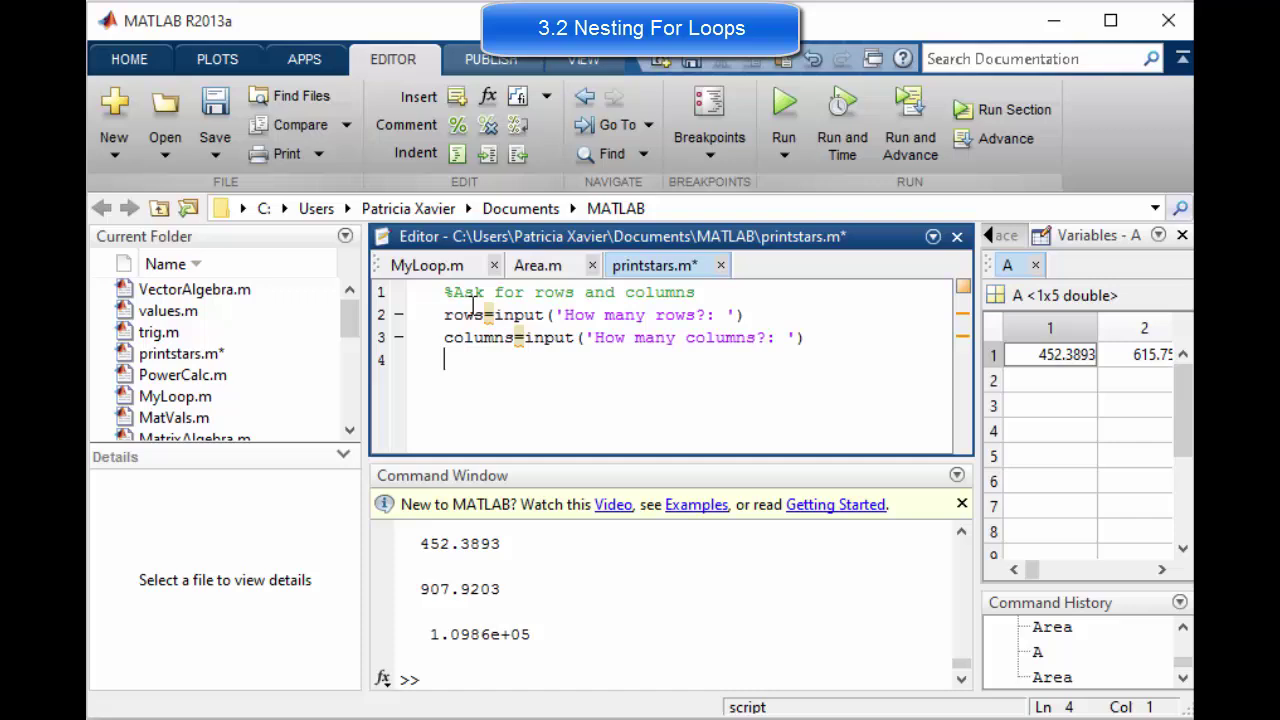
key("Return")
type("*")
key("BackSpace")
type("%Loop of ")
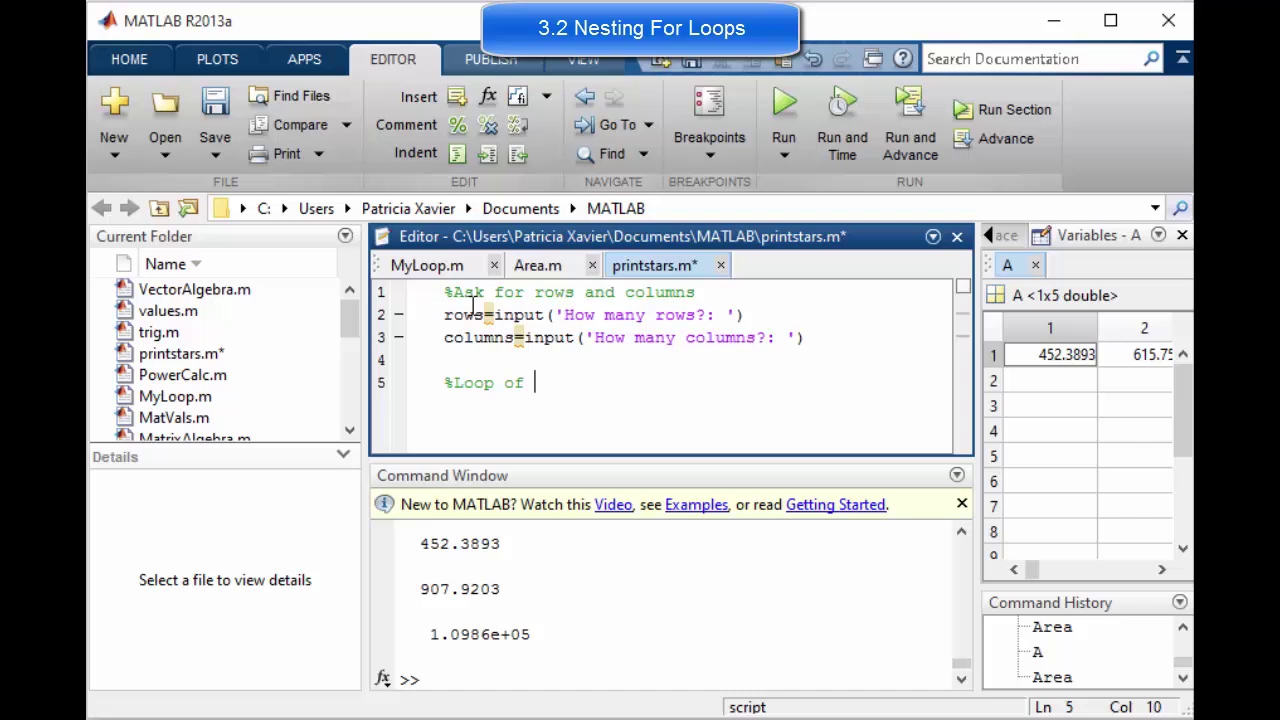
type("ro")
type("ws")
key("Return")
type("for ir")
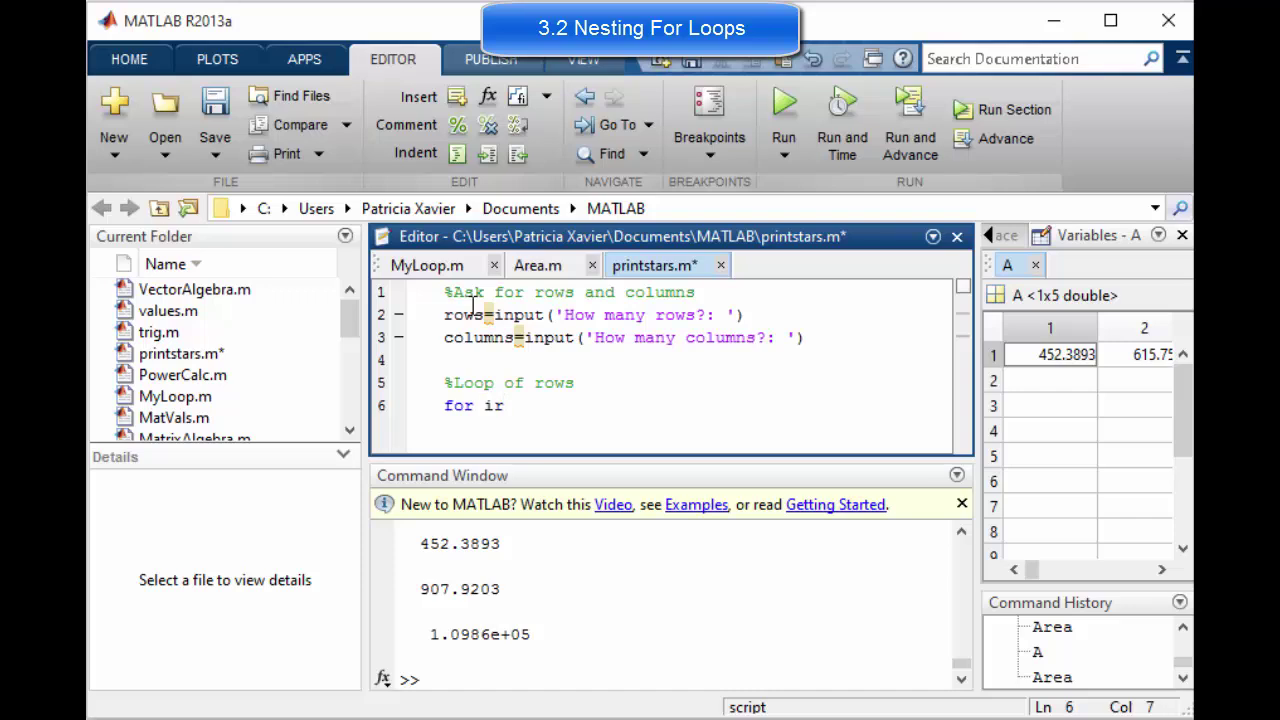
type("=")
type("1:rows")
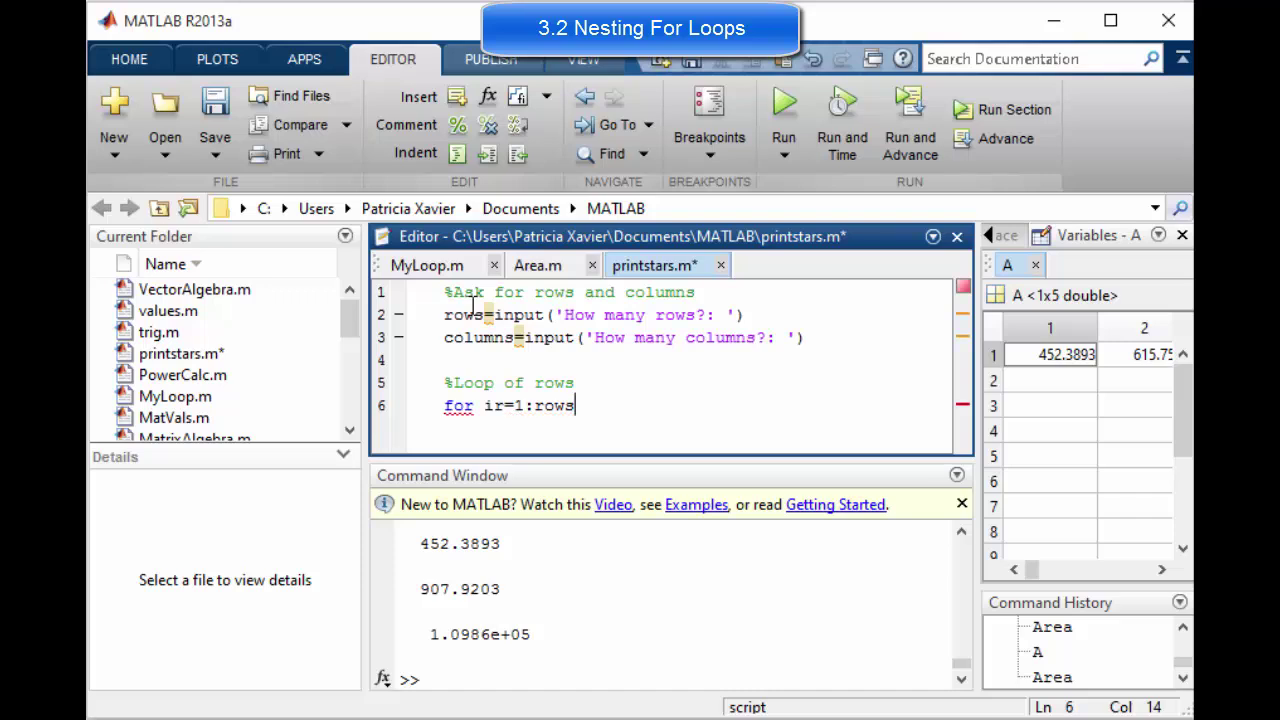
key("Return")
type("en")
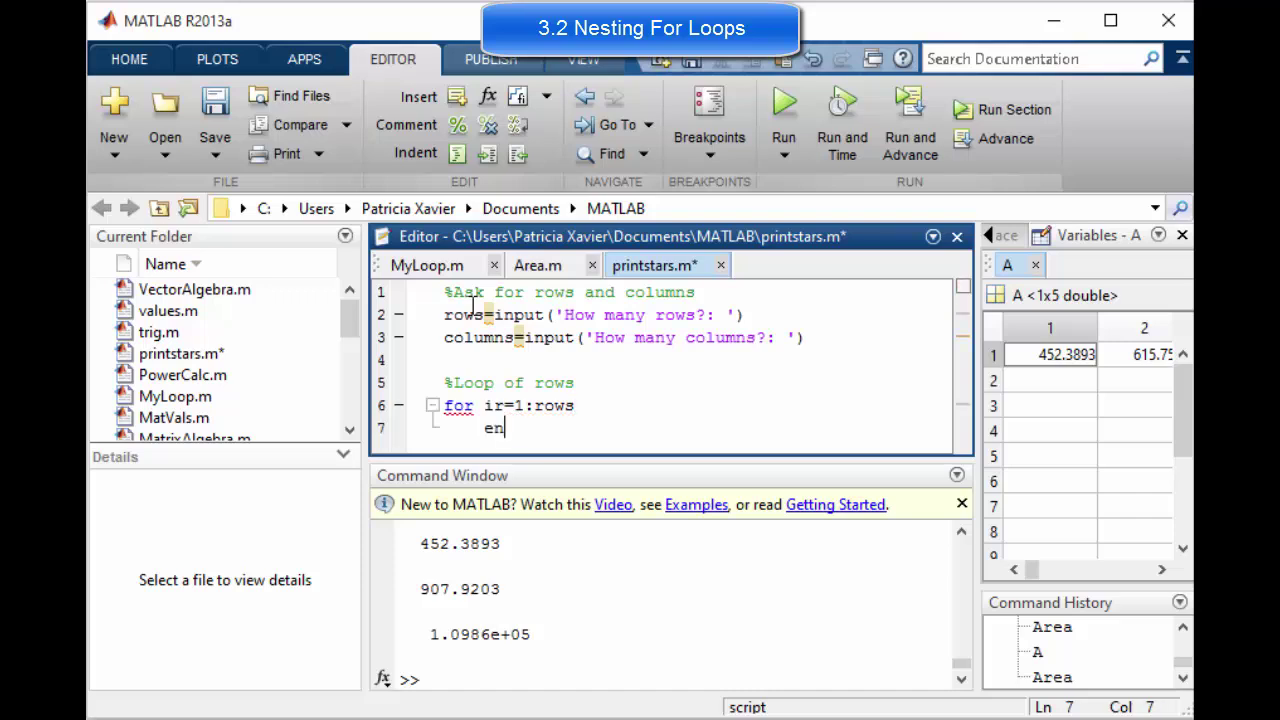
type("d")
- Nest a for ic=1:columns loop inside the rows loop and begin fprintf('*') within it
key("Return")
key("Up")
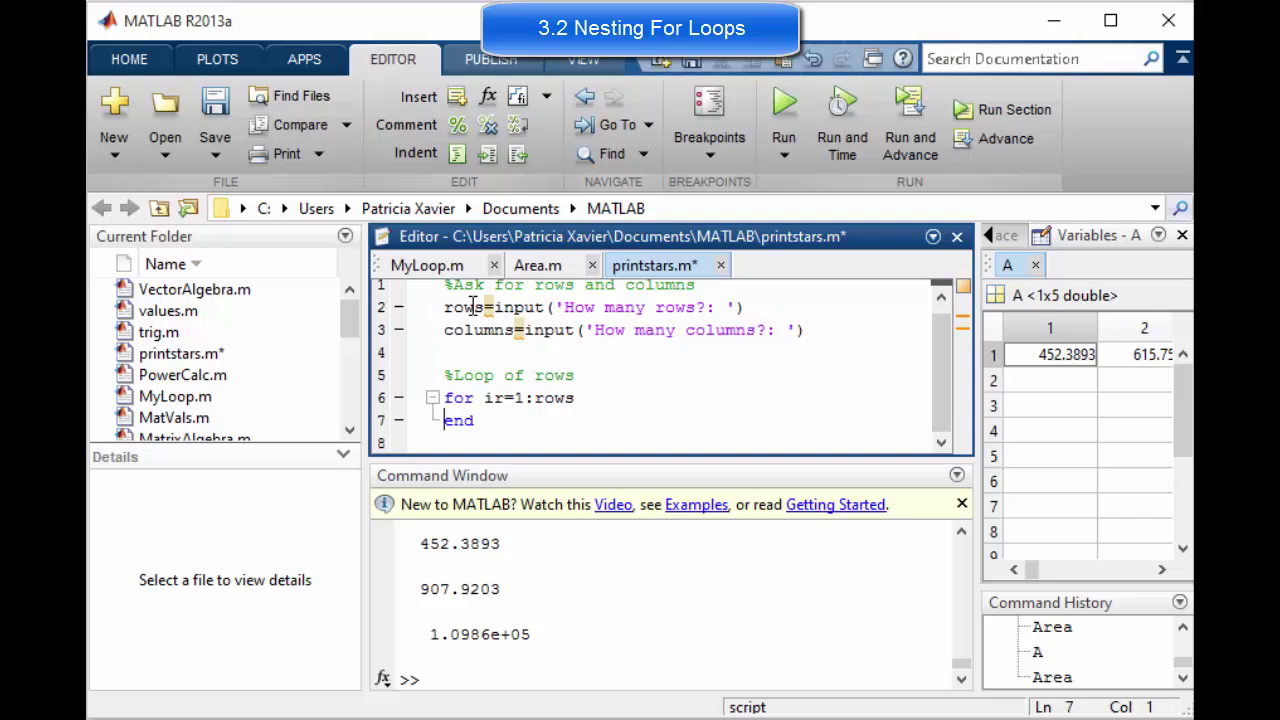
key("Up")
key("End")
key("Return")
type("for")
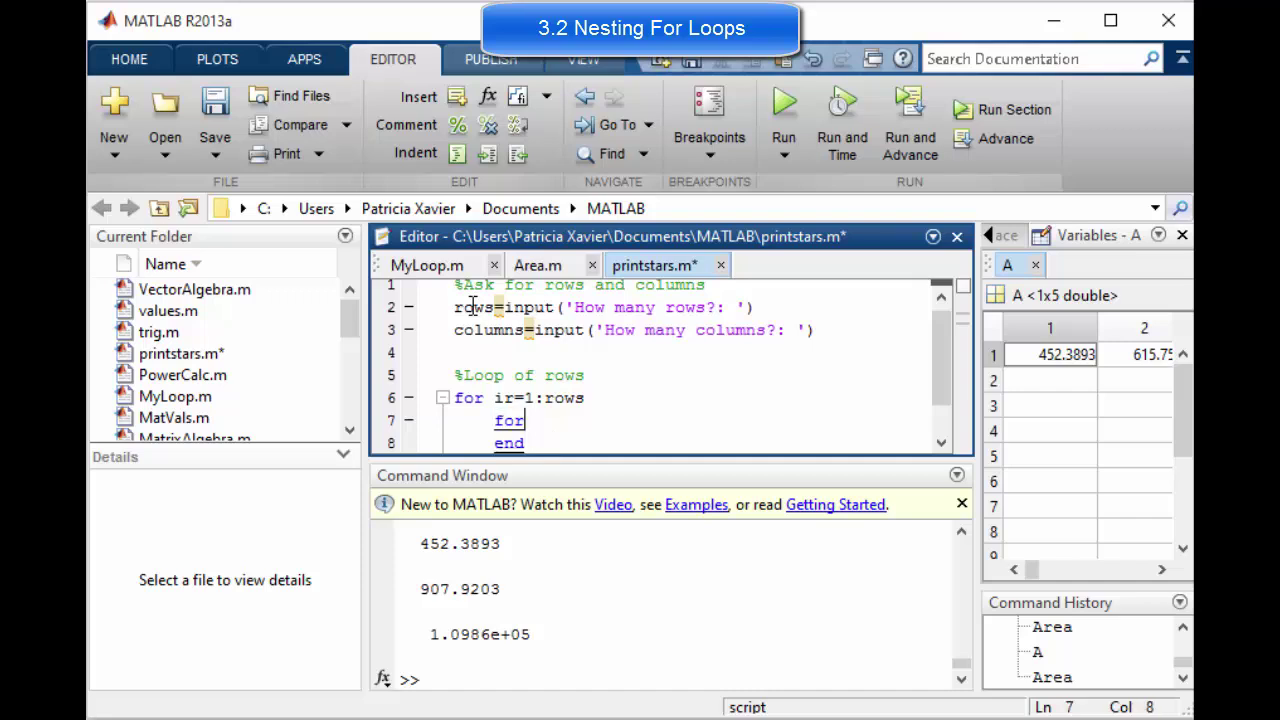
type(" ic=")
type("1:")
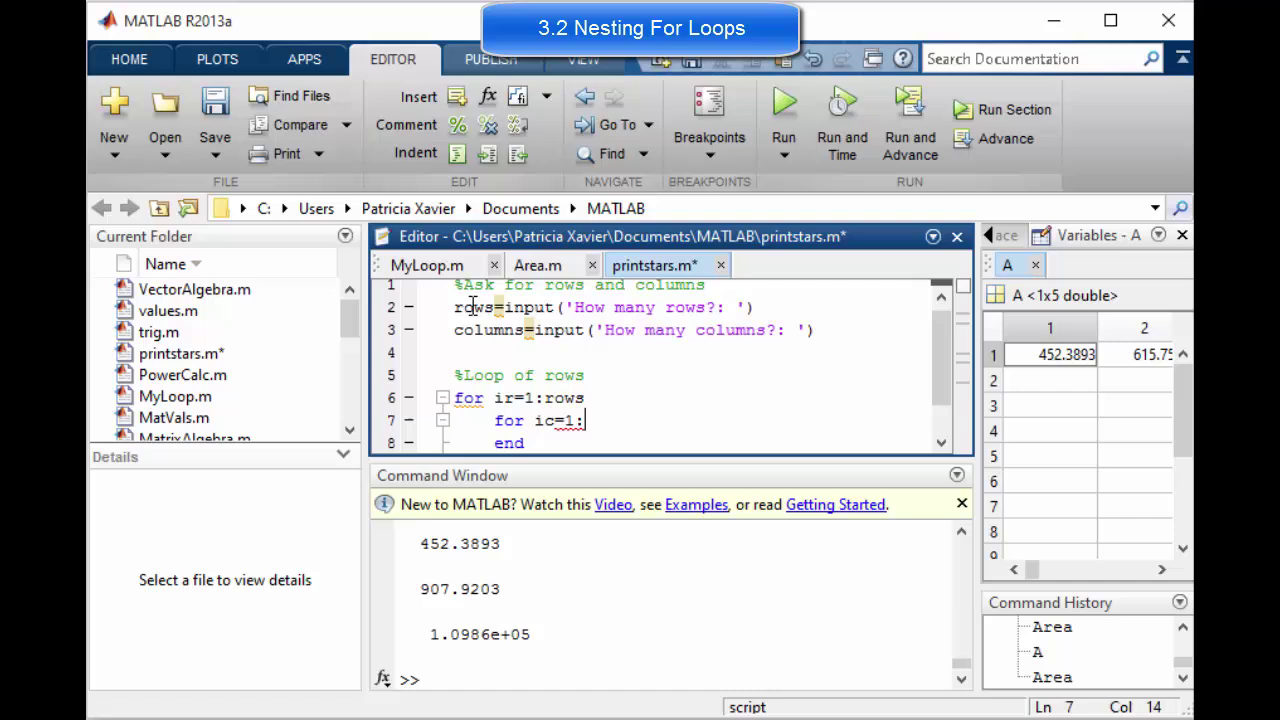
type("col")
type("un")
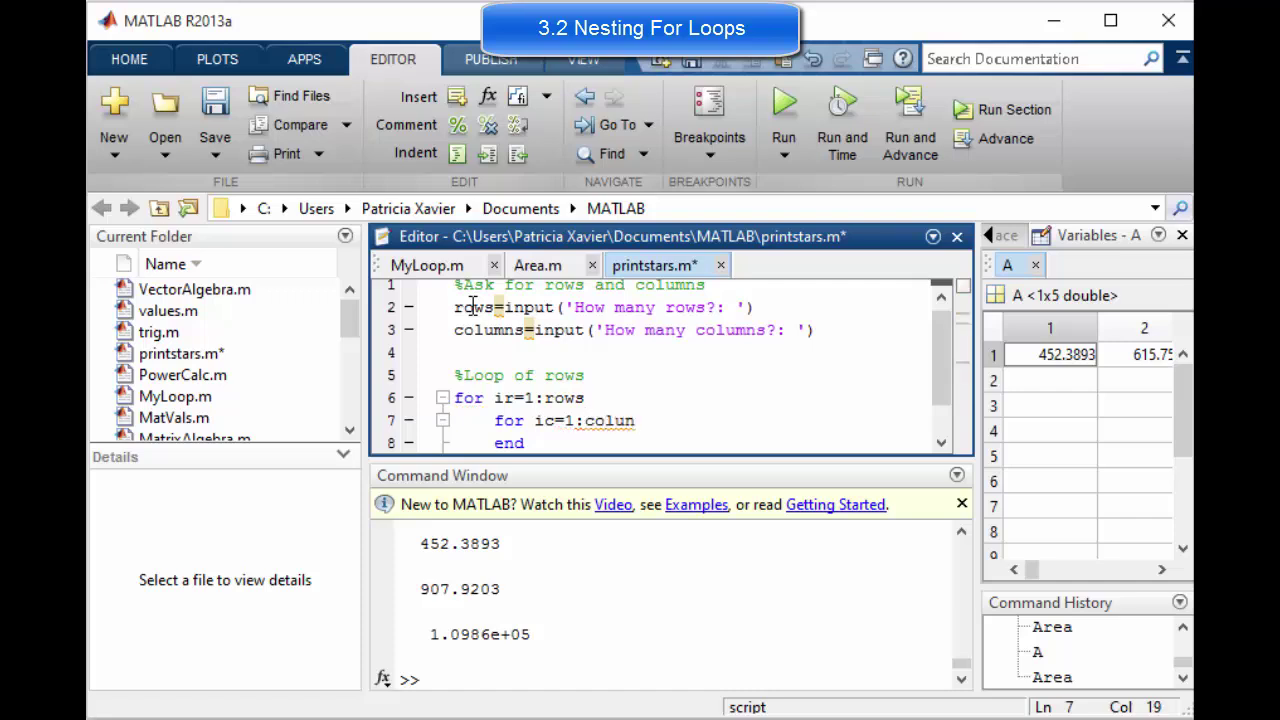
type("ns")
key("BackSpace")
type("s")
key("BackSpace")
type("s")
key("Return")
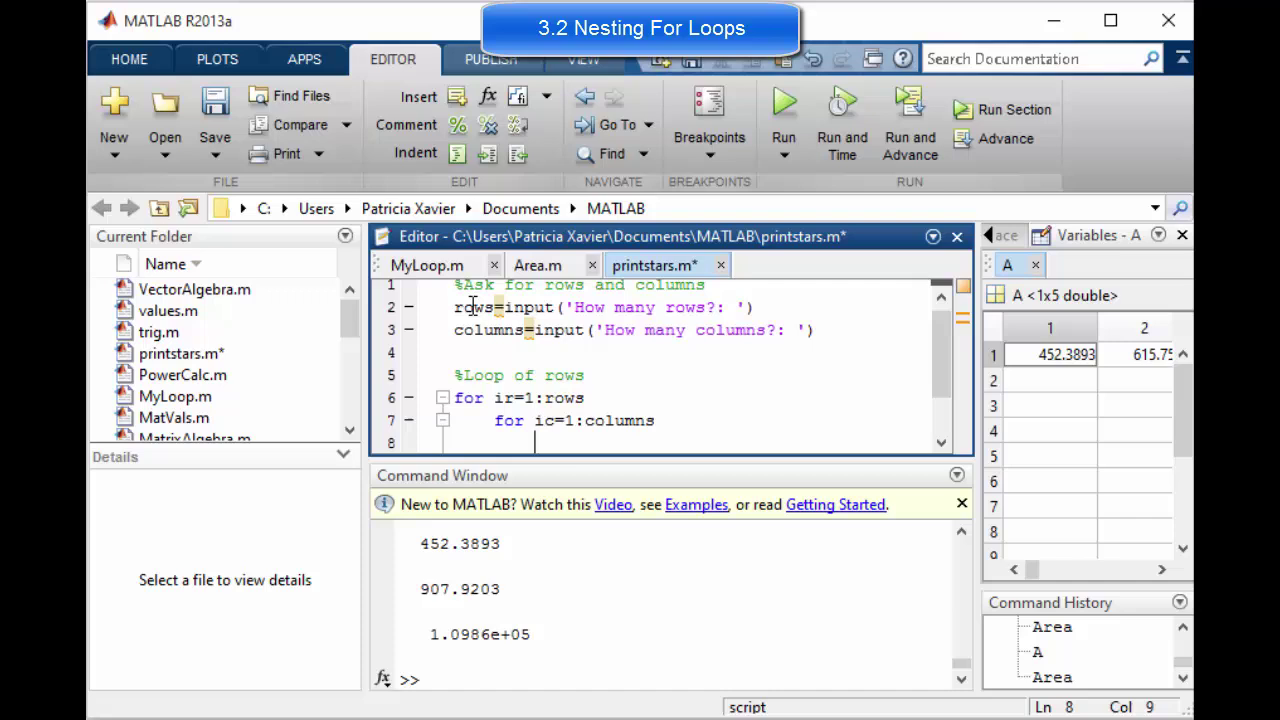
type("fprin")
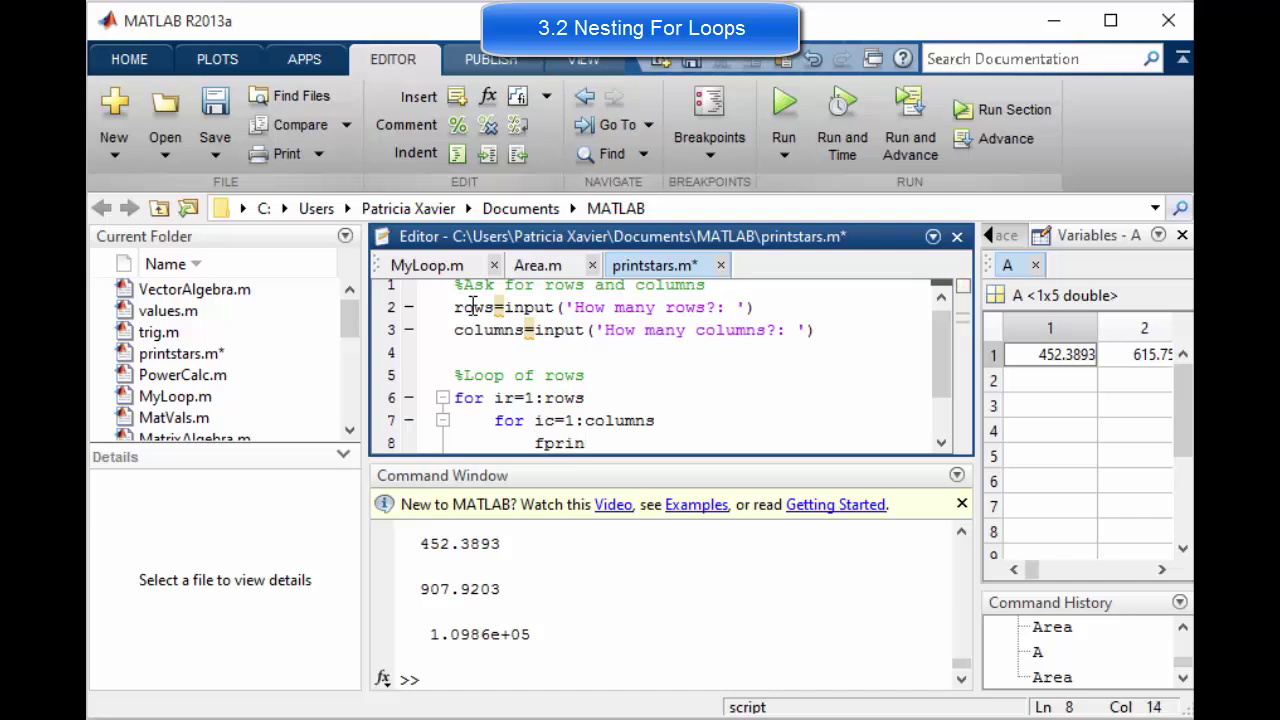
type("tf")
type("(")
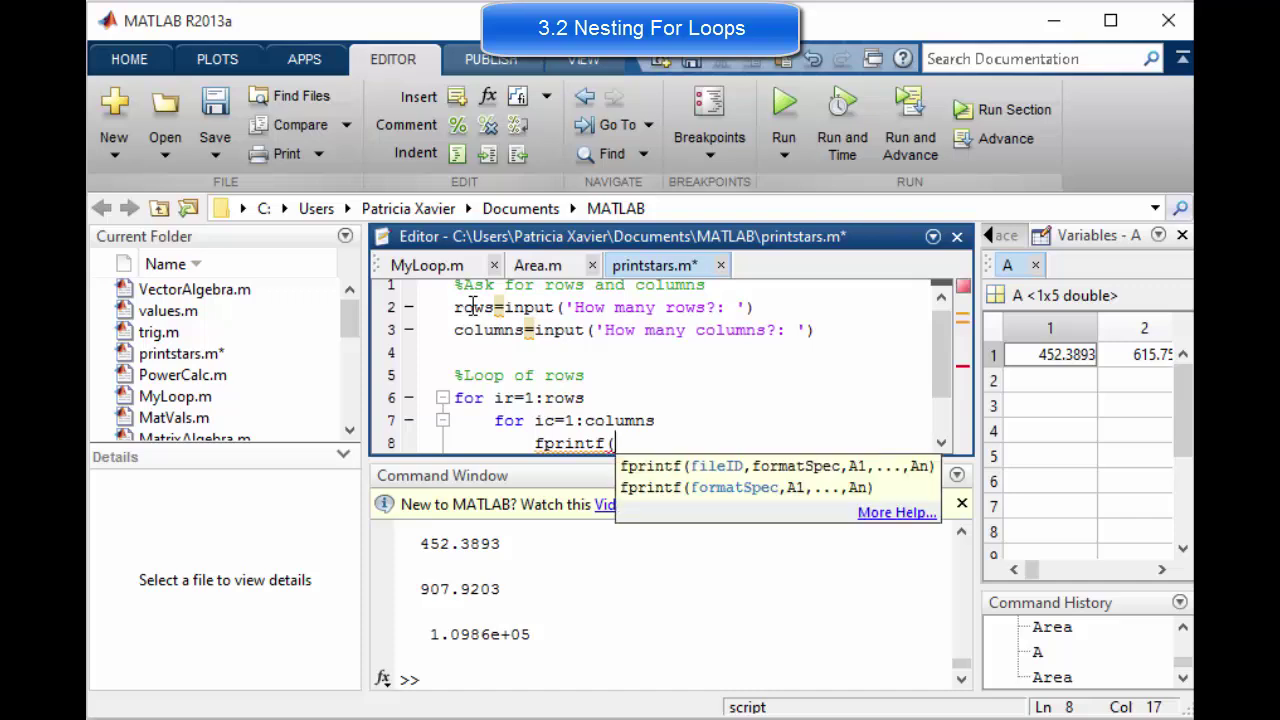
type("'")
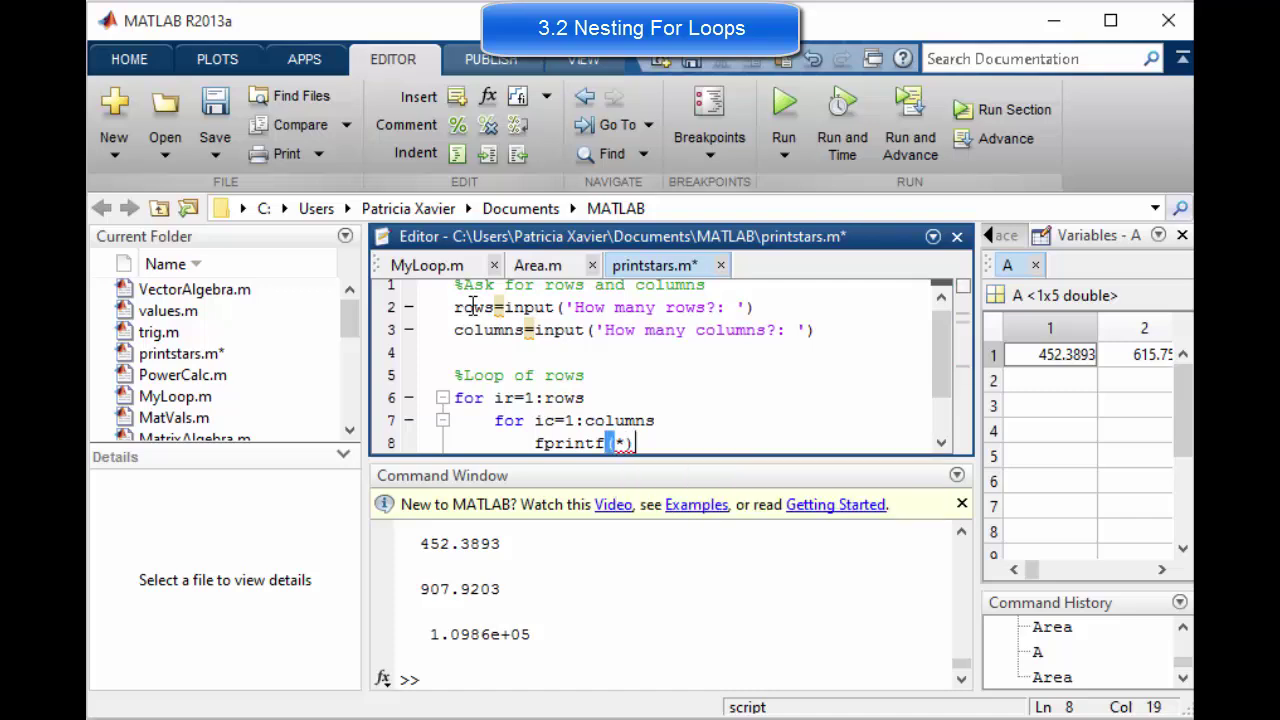
type("*')")
- Complete the fprintf('*') star line and add fprintf('\n') after the inner loop's end
key("Left")
key("Left")
key("Left")
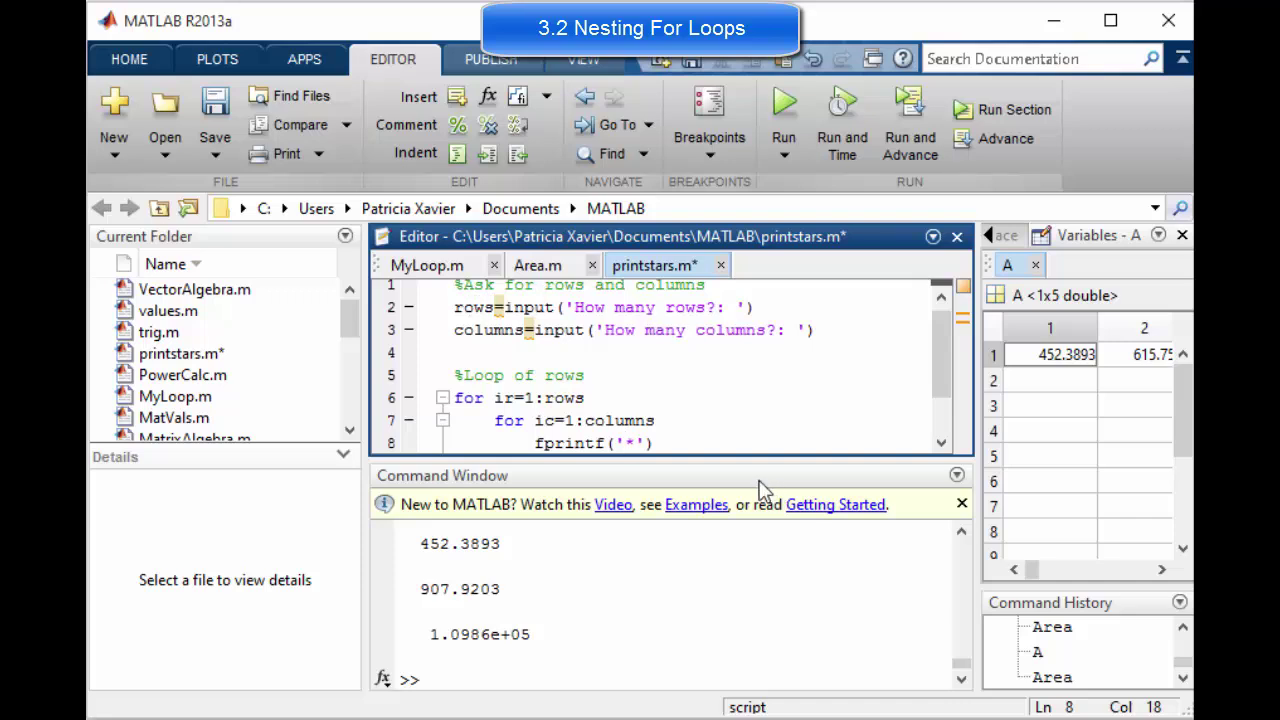
left_click(941, 443)
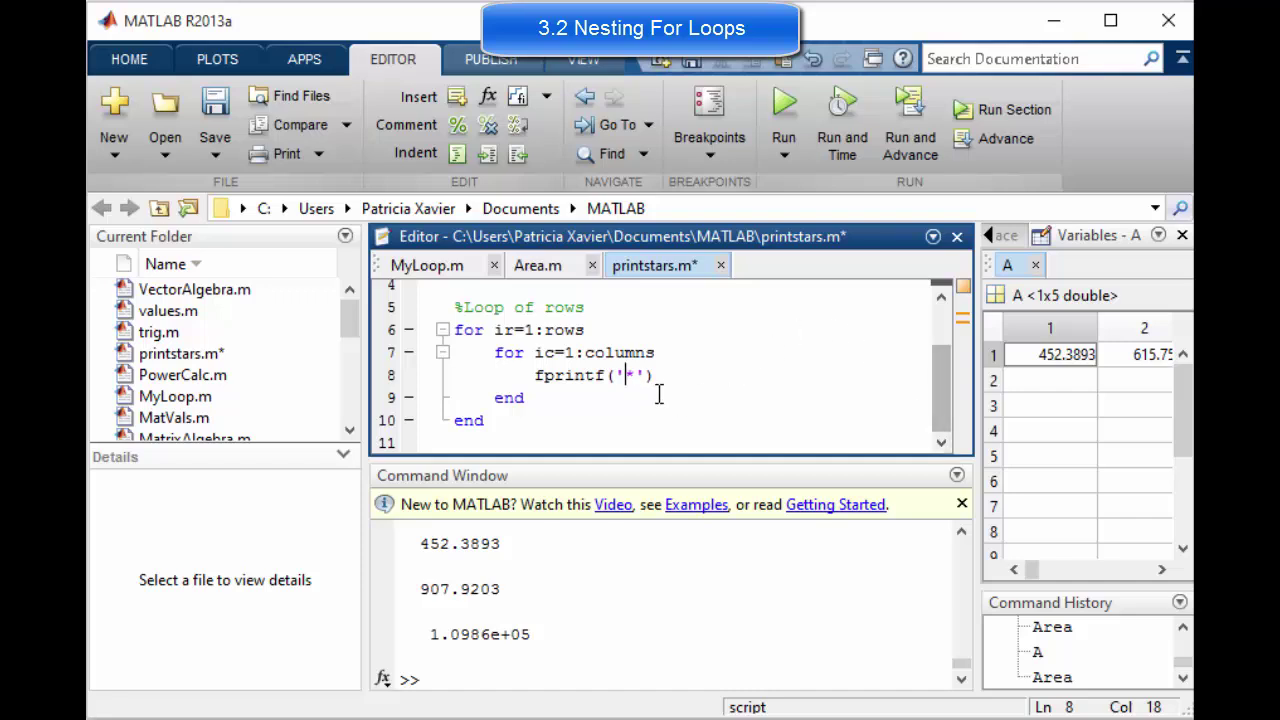
left_click(672, 380)
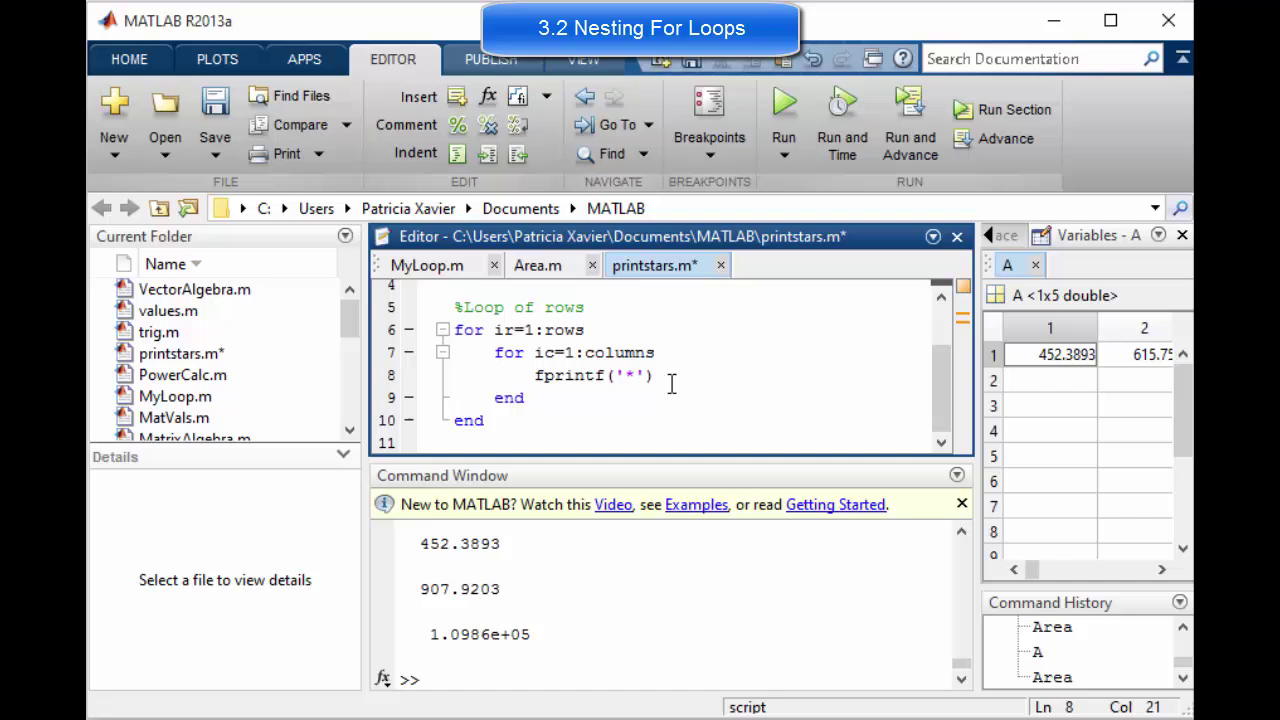
key("Down")
key("Return")
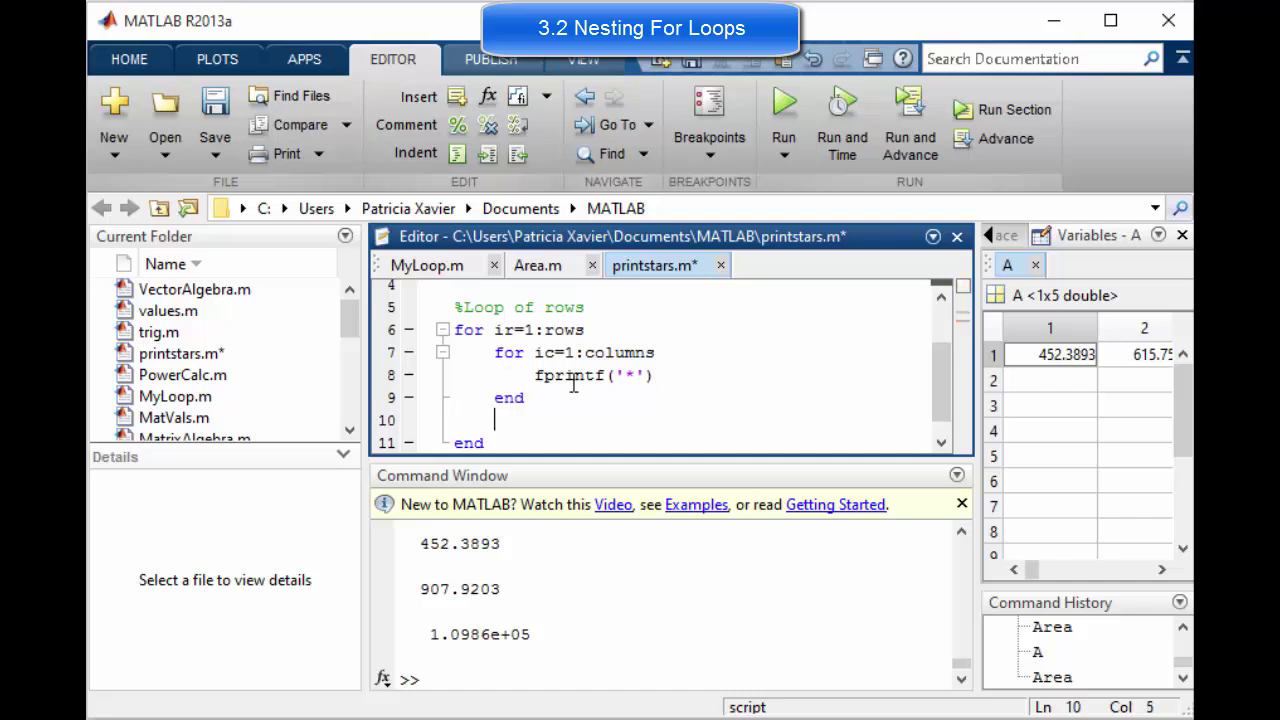
left_click_drag(536, 375, 605, 375)
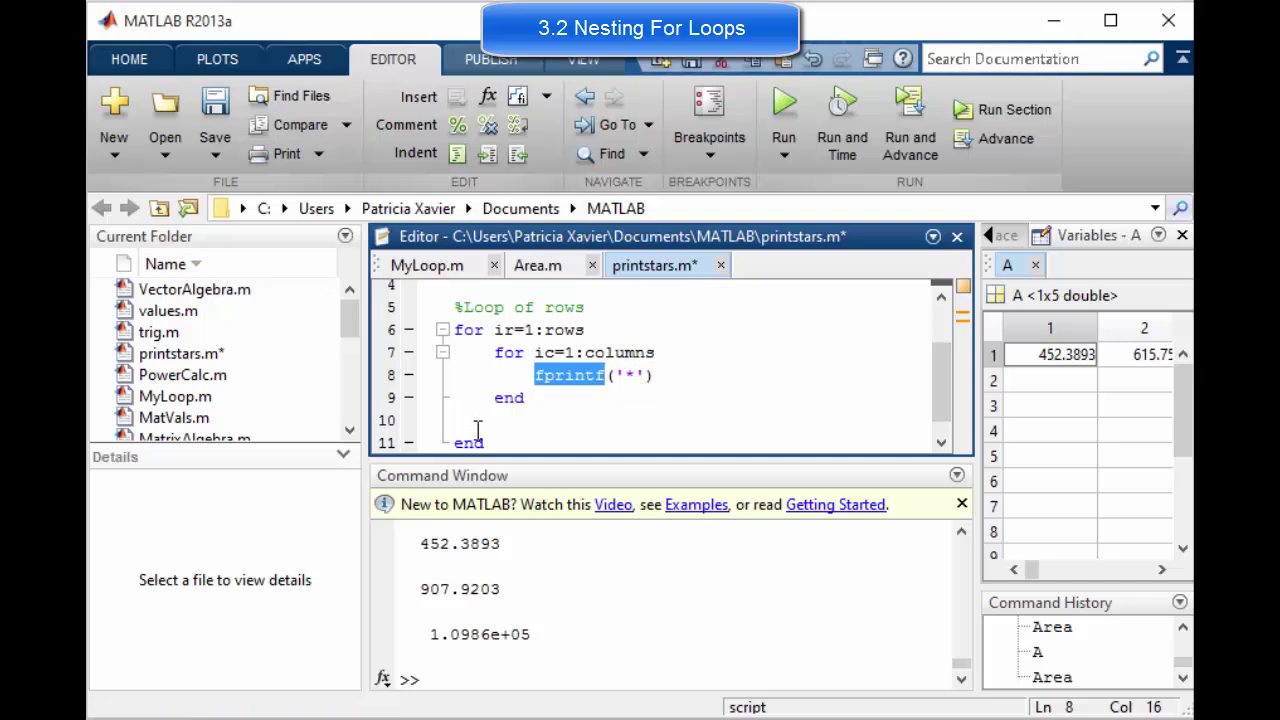
left_click(510, 418)
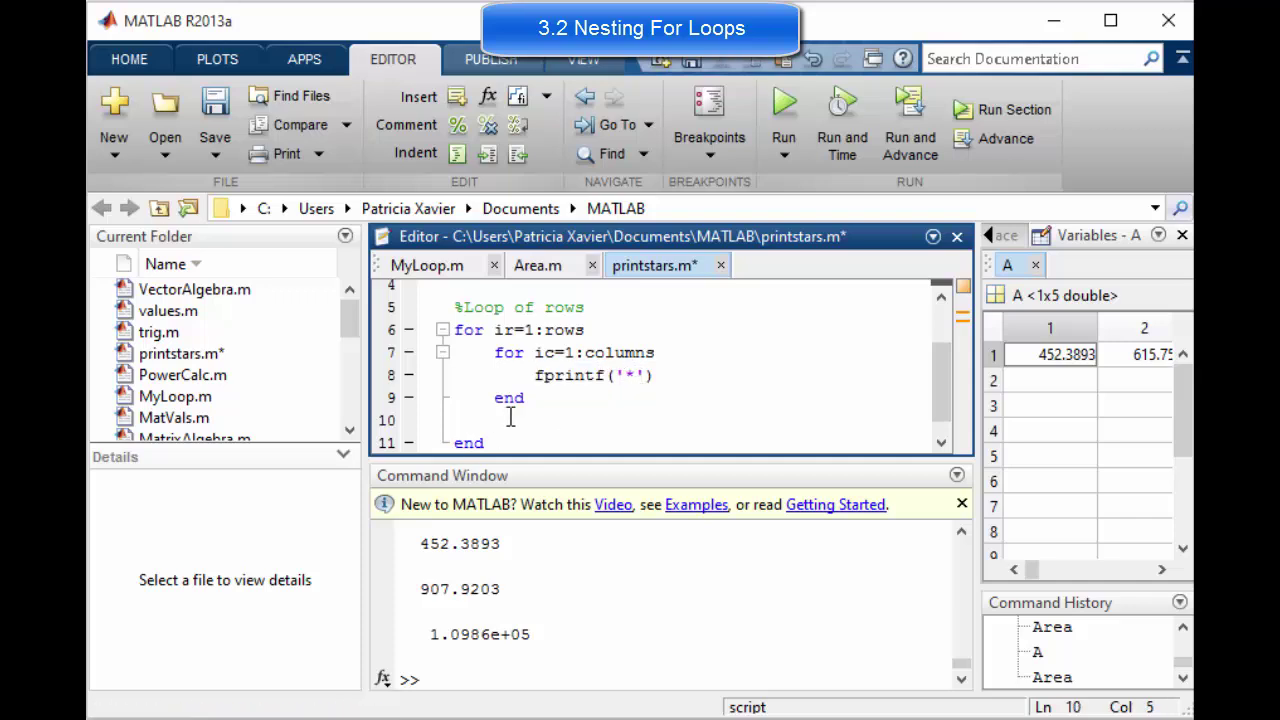
type("fprintf")
type("(")
type("'")
type("\\n")
type("'")
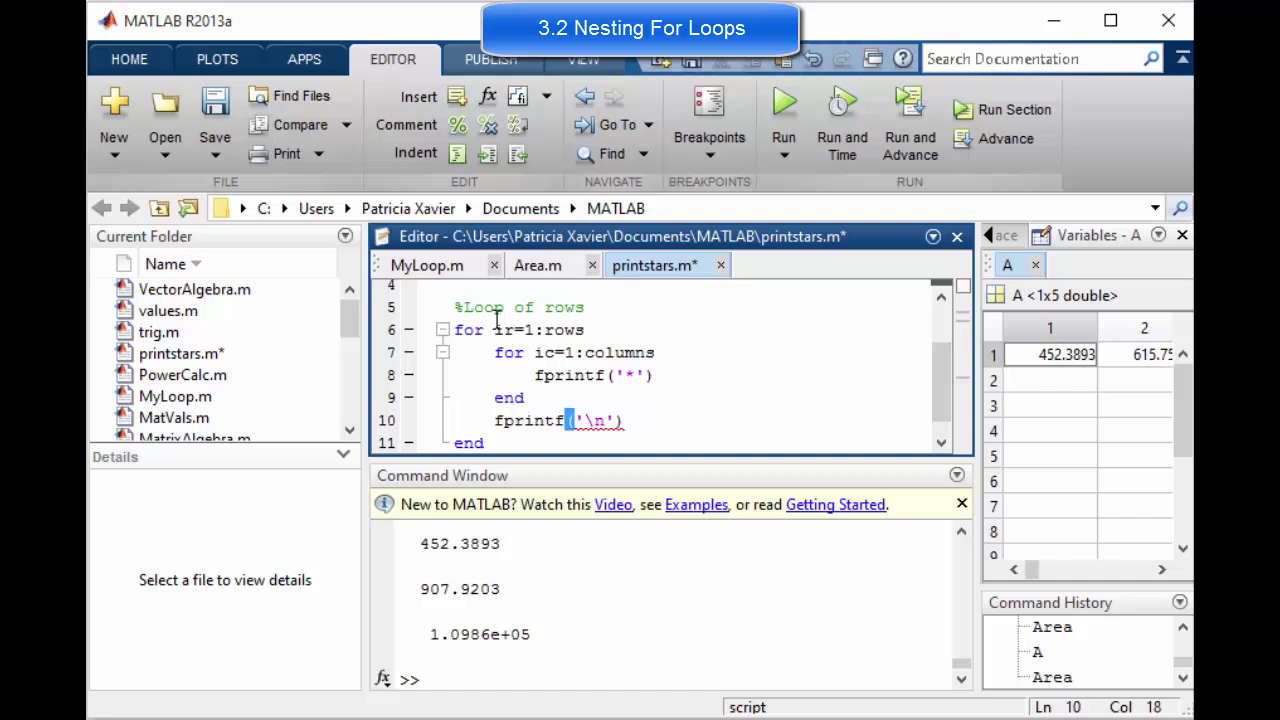
type(")")
left_click(220, 110)
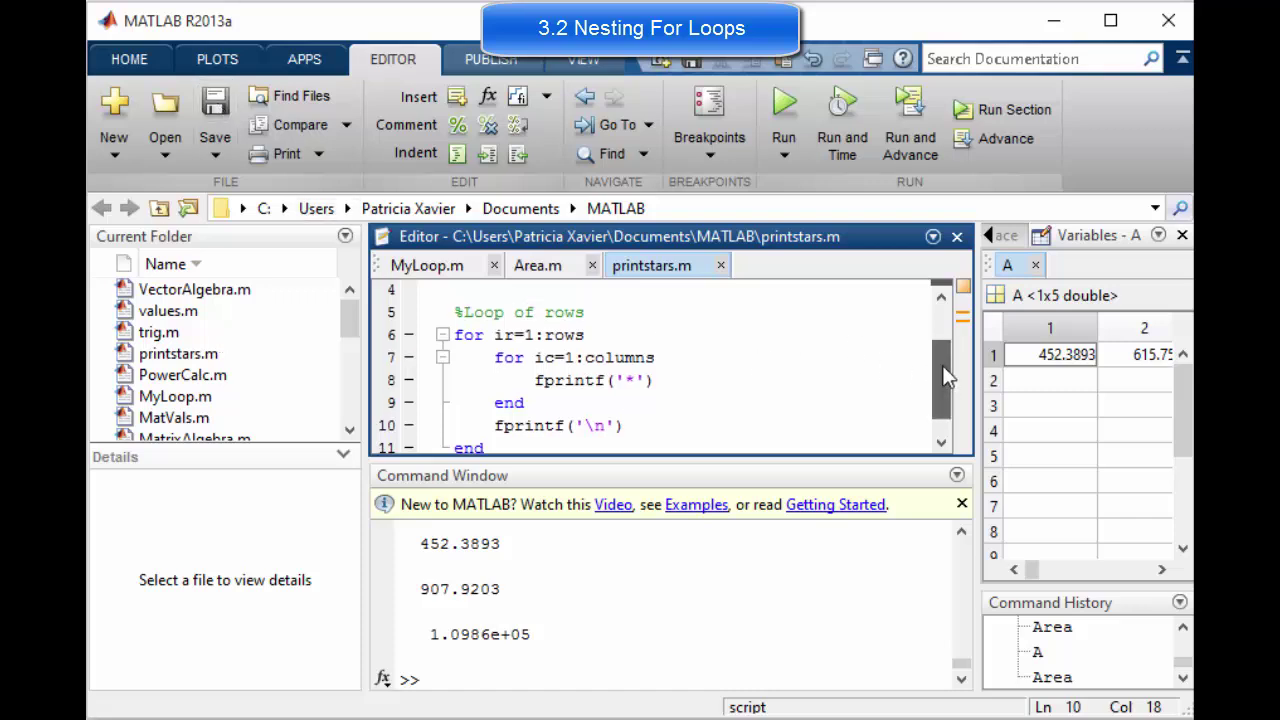
mouse_move(942, 370)
left_mouse_down()
mouse_move(939, 320)
mouse_move(965, 437)
left_mouse_up()
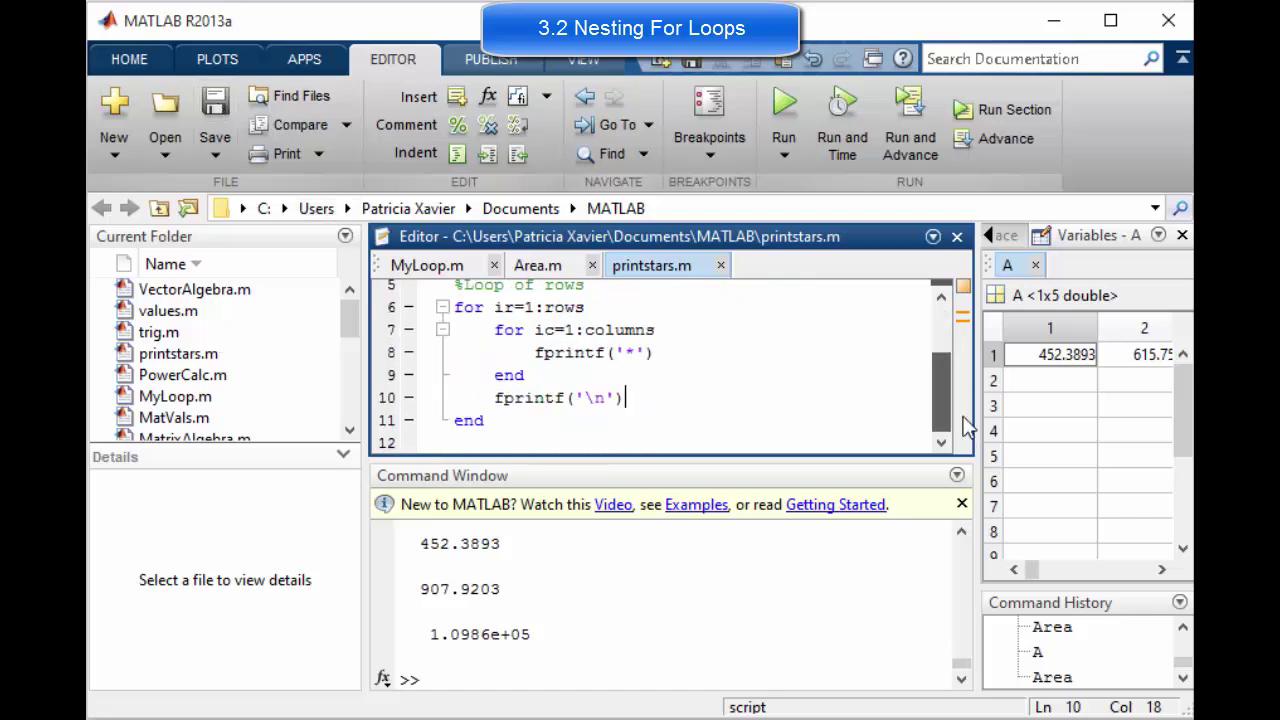
left_click_drag(941, 395, 940, 340)
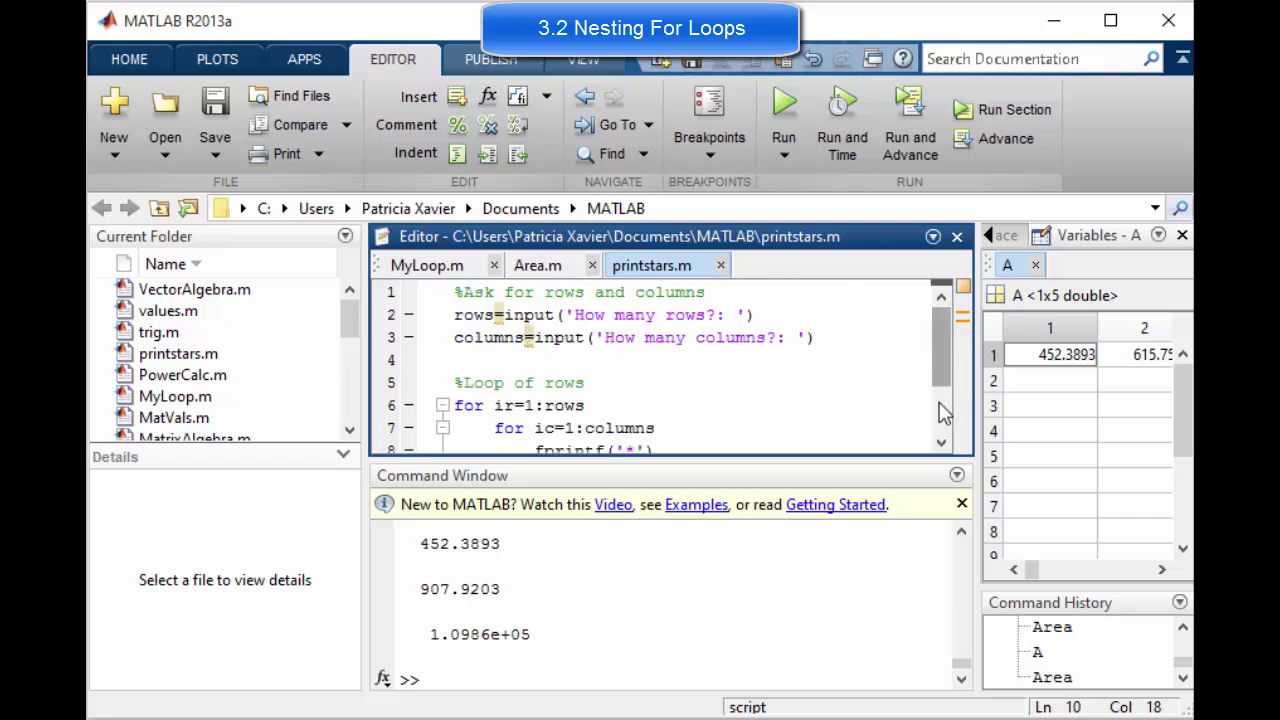
mouse_move(941, 340)
left_mouse_down()
mouse_move(941, 420)
mouse_move(940, 400)
left_mouse_up()
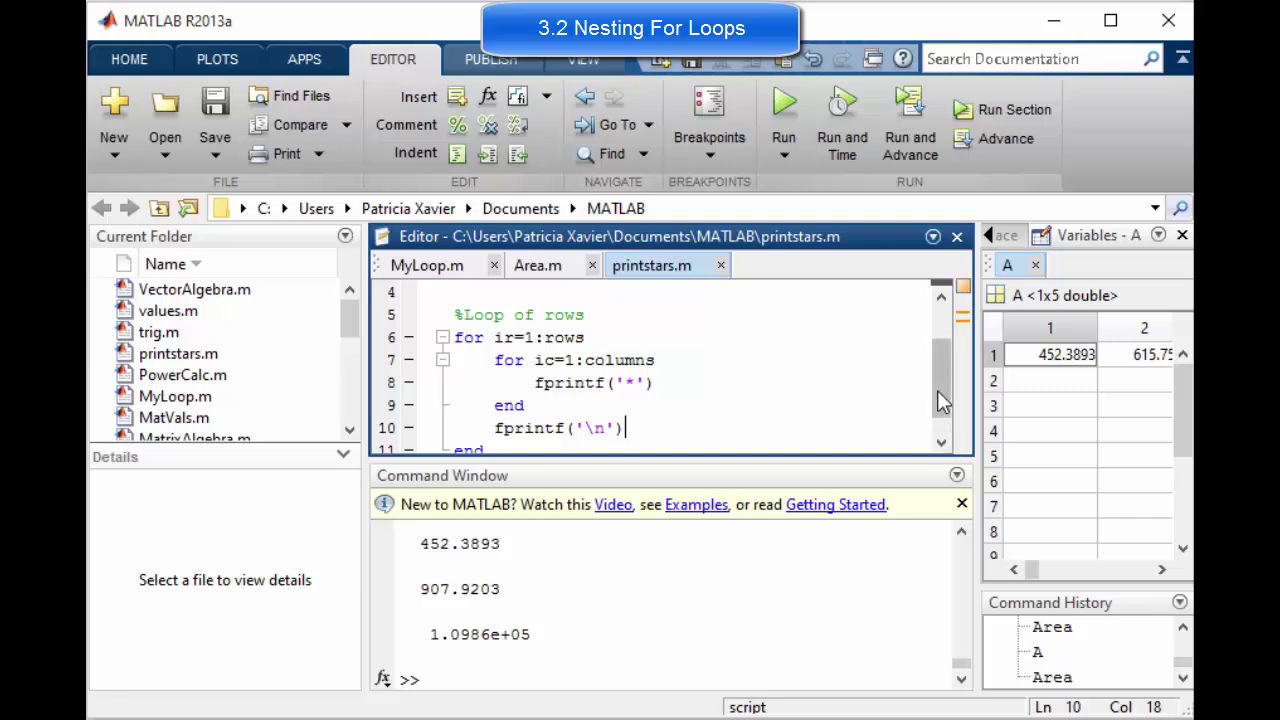
scroll(940, 400, "down", 1)
left_click(561, 440)
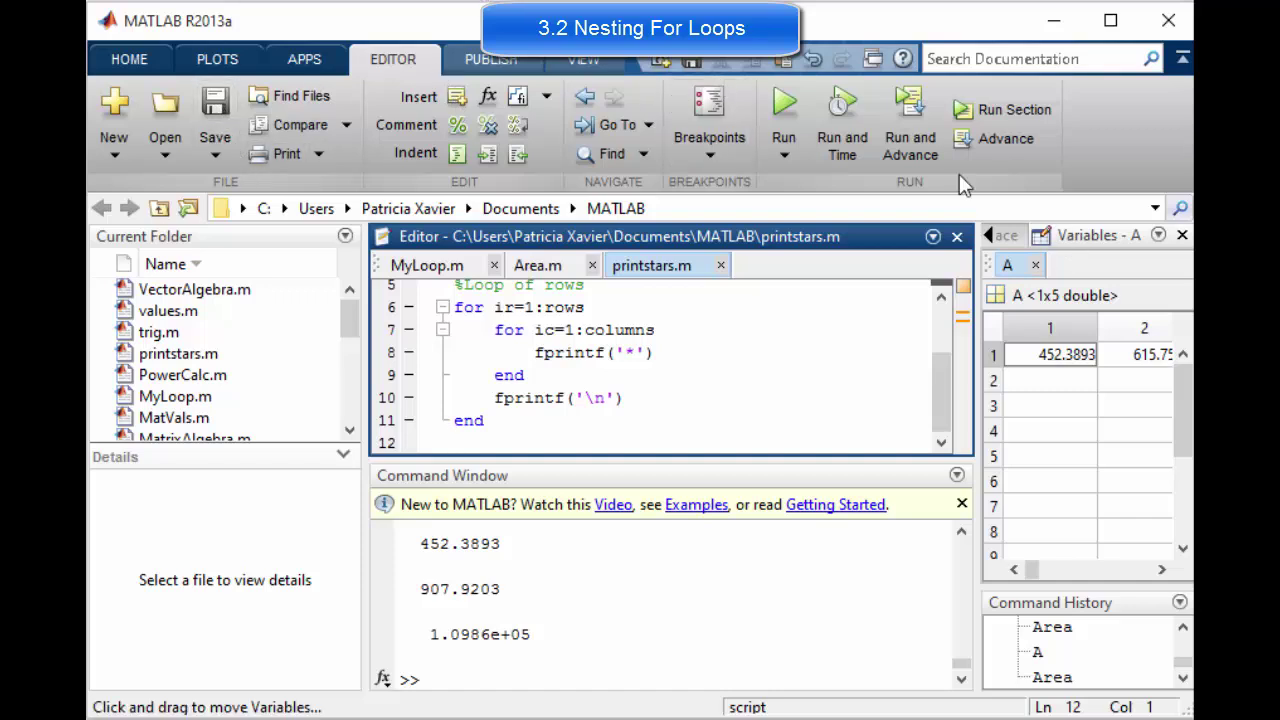
- Run printstars with 5 rows and 4 columns
left_click(785, 104)
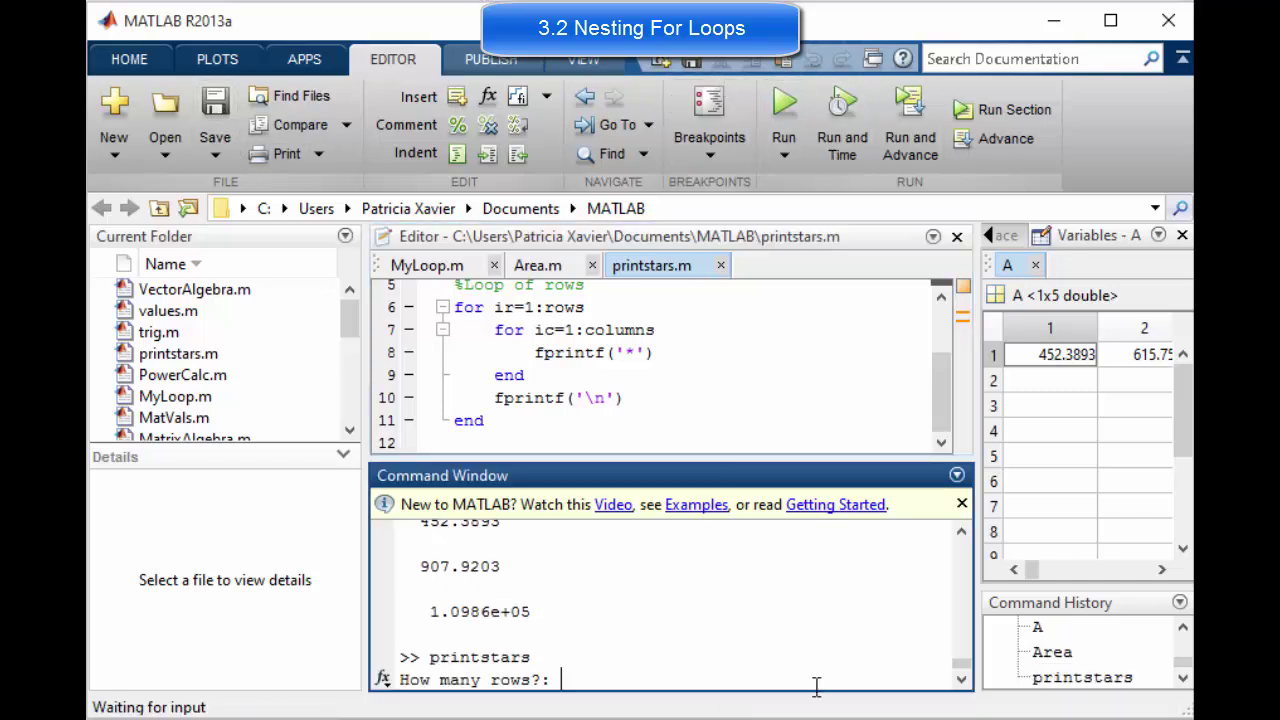
type("5")
key("Return")
type("4")
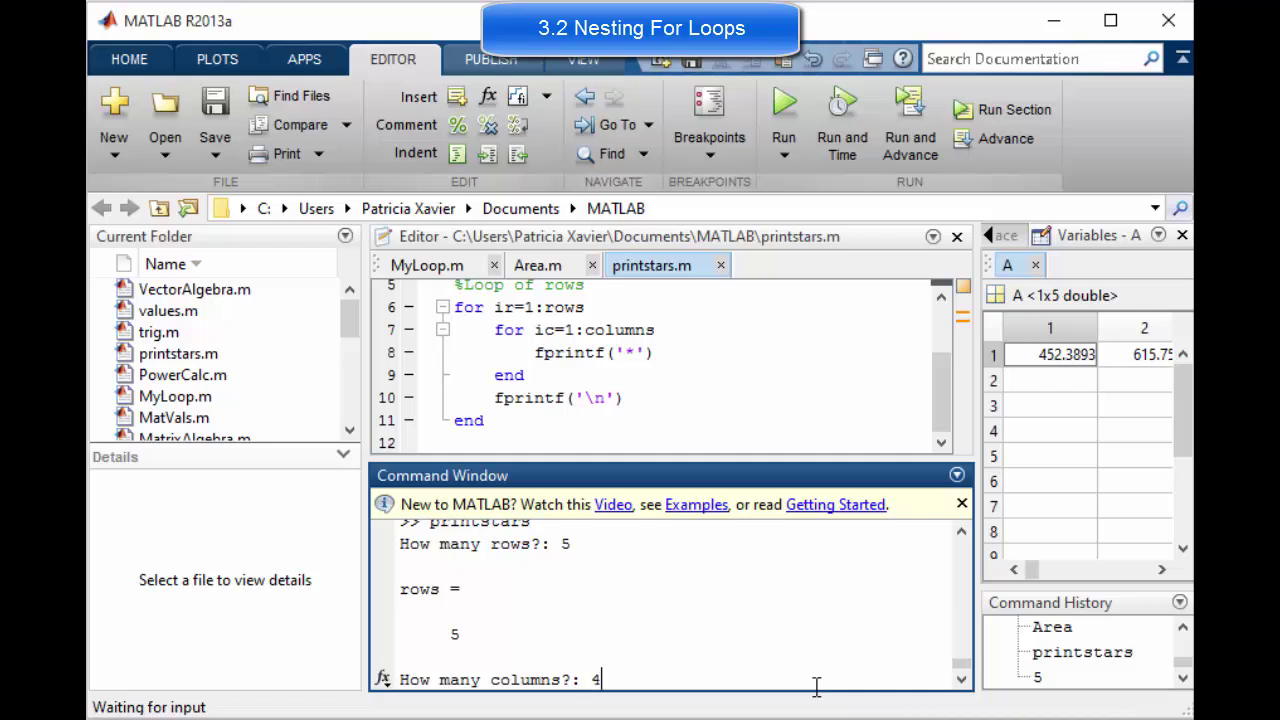
key("Return")
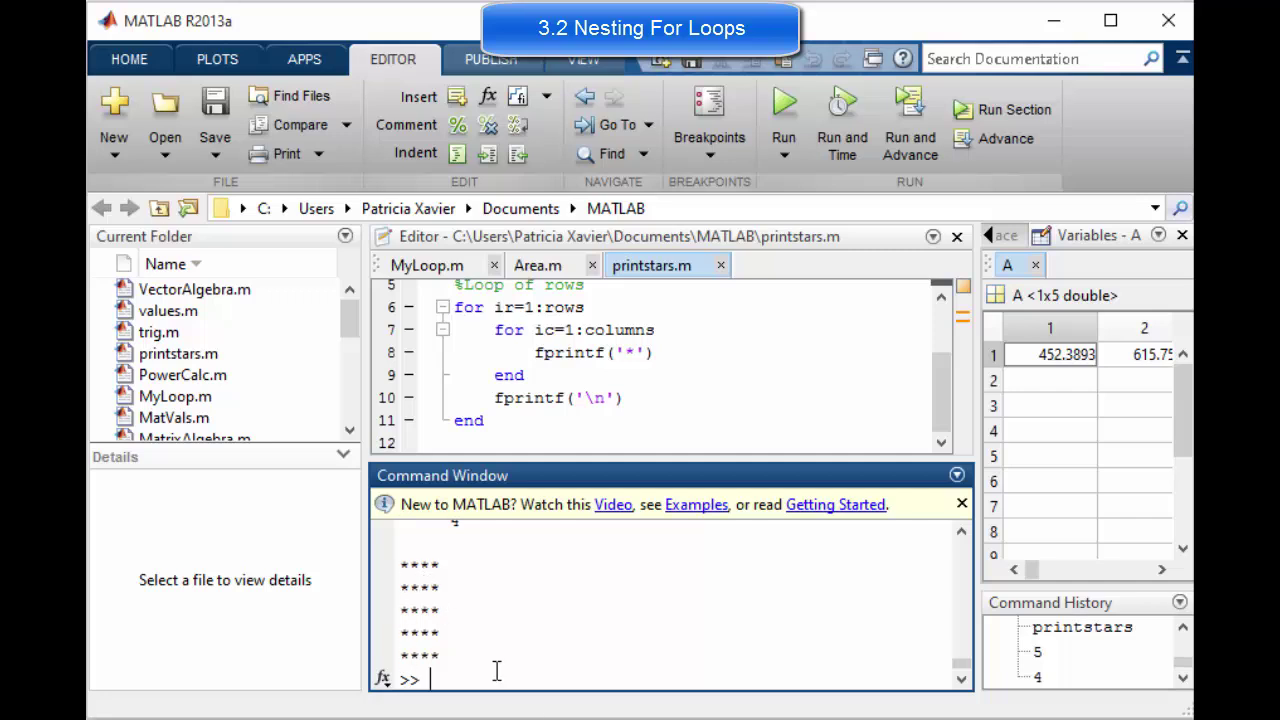
- Rerun printstars from command history with 100 rows and 200 columns
type("4")
key("Up")
key("Up")
key("Return")
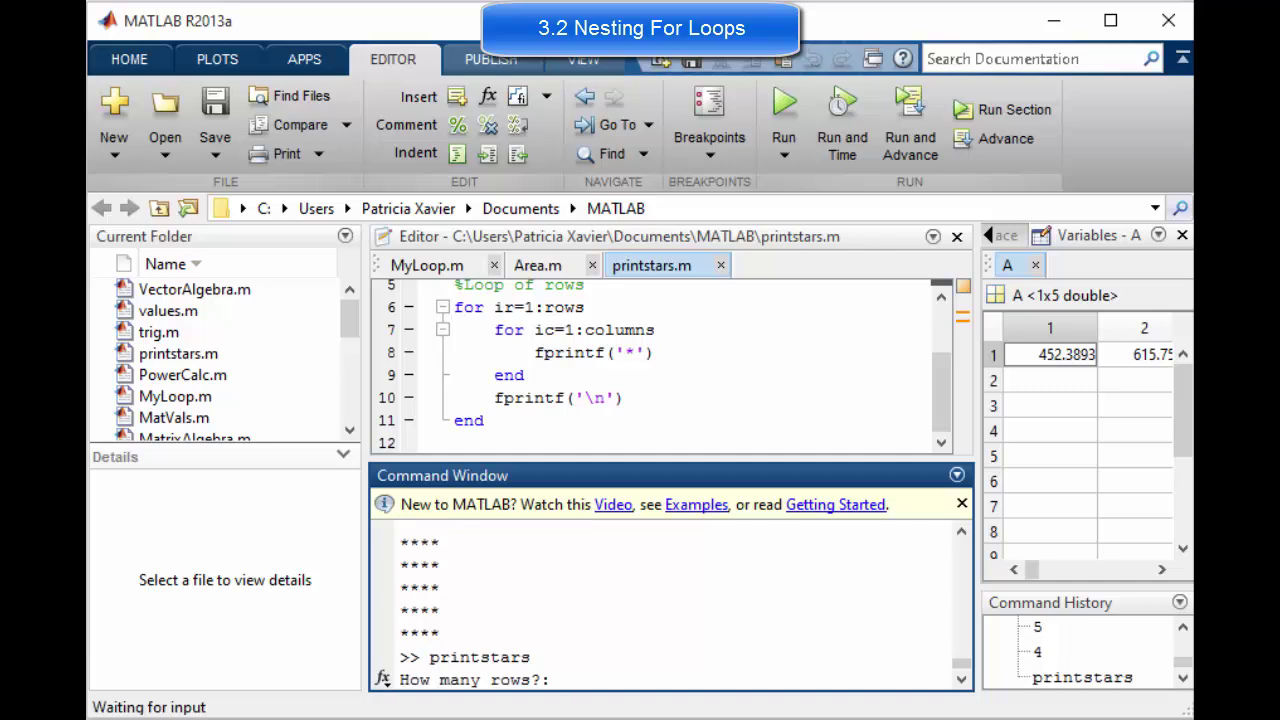
type("100")
key("Return")
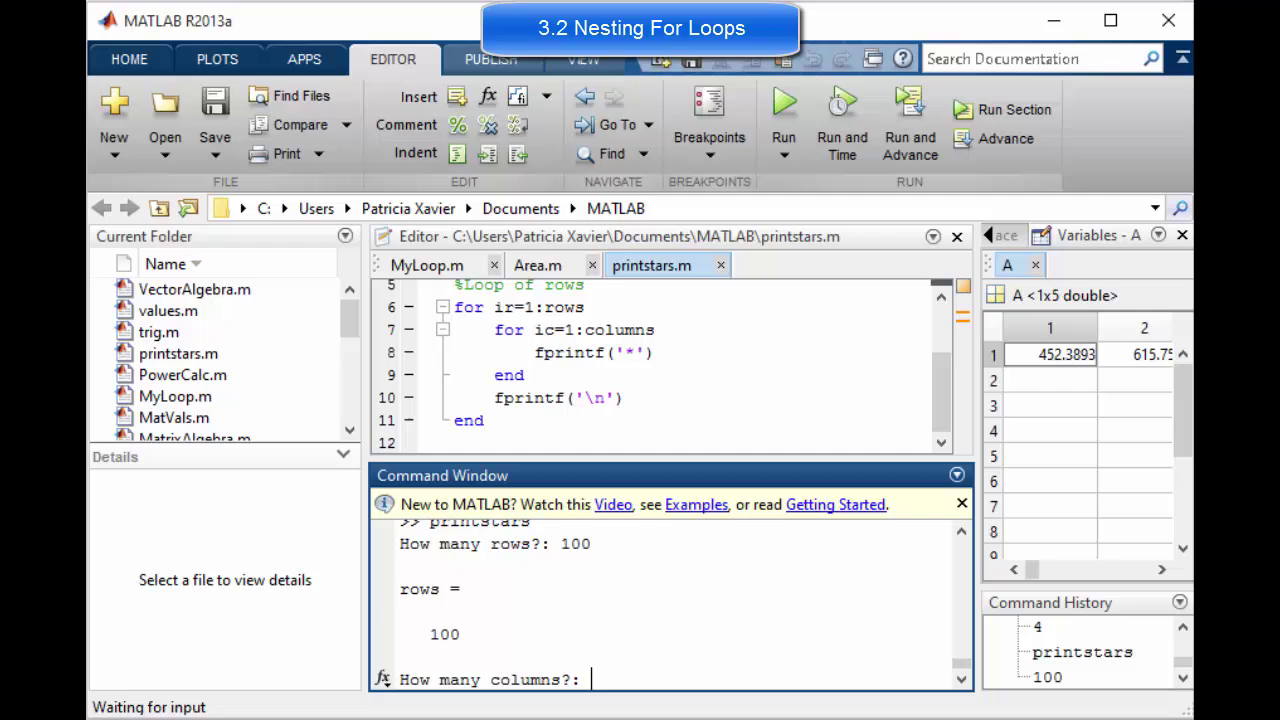
type("200")
key("Return")
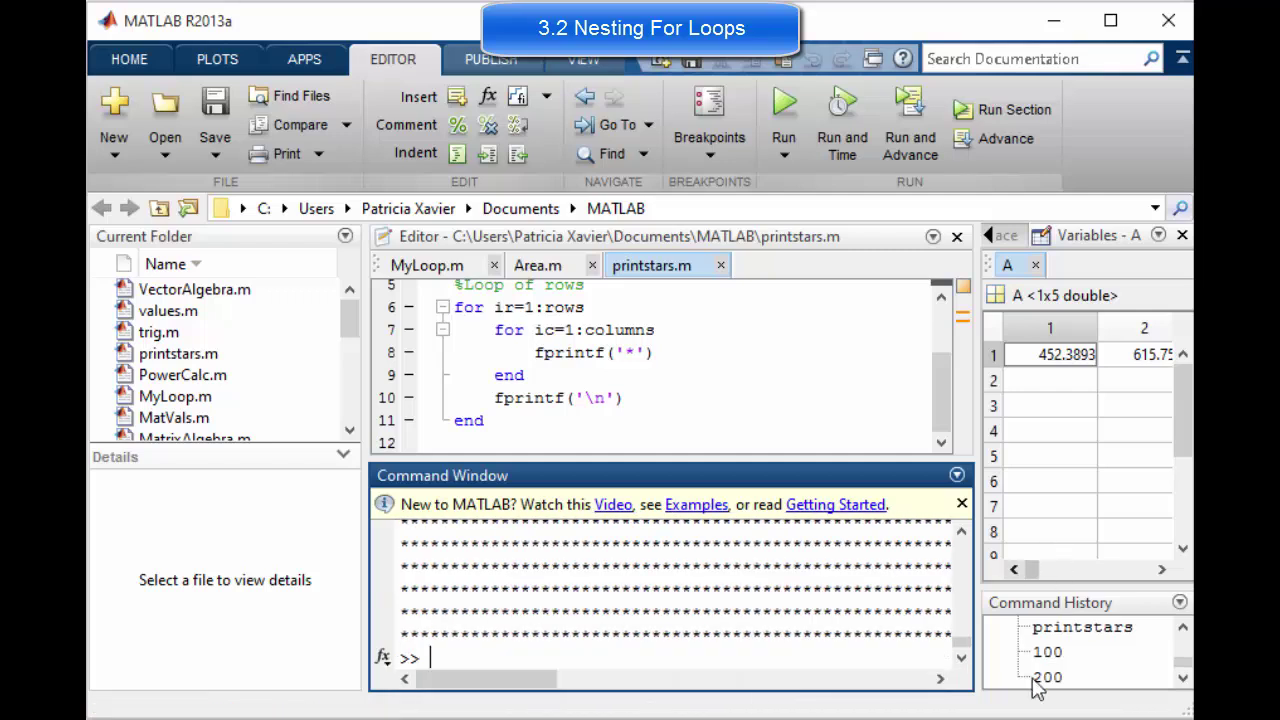
- Run printstars with 10000000 rows and 1000 columns, then interrupt it with Ctrl+C
mouse_move(963, 645)
left_mouse_down()
mouse_move(960, 605)
mouse_move(963, 622)
left_mouse_up()
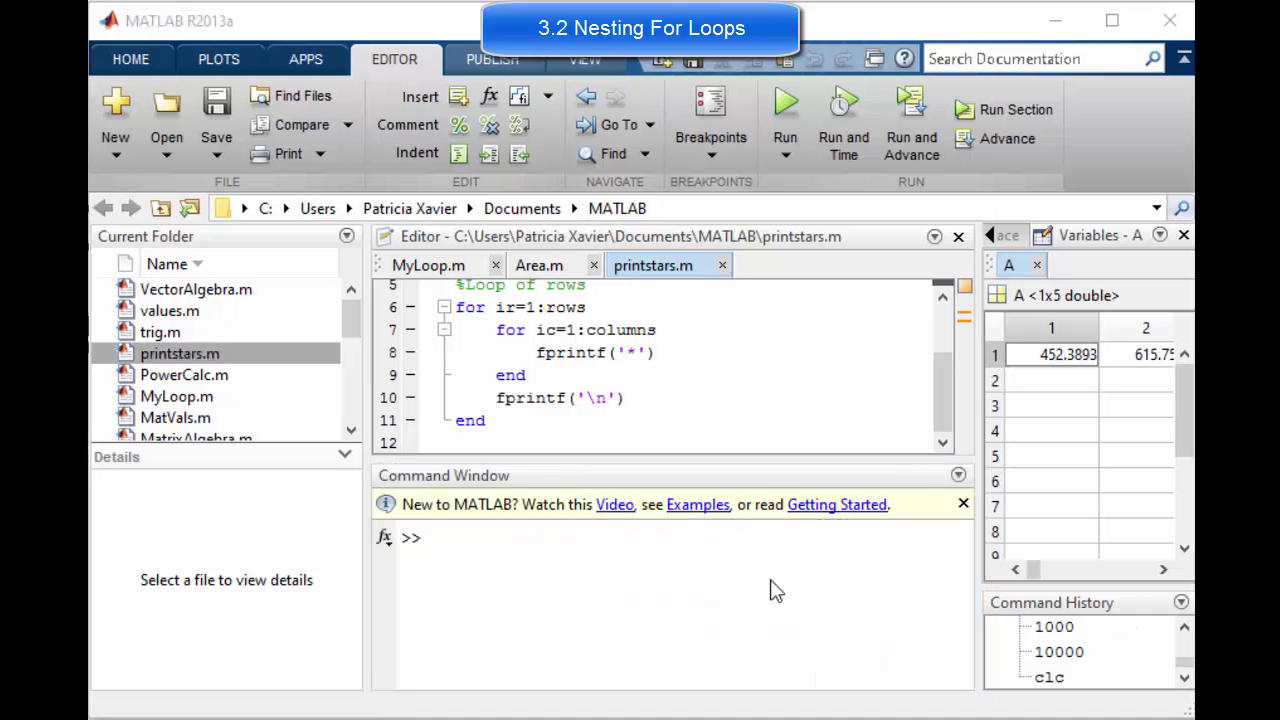
left_click(611, 571)
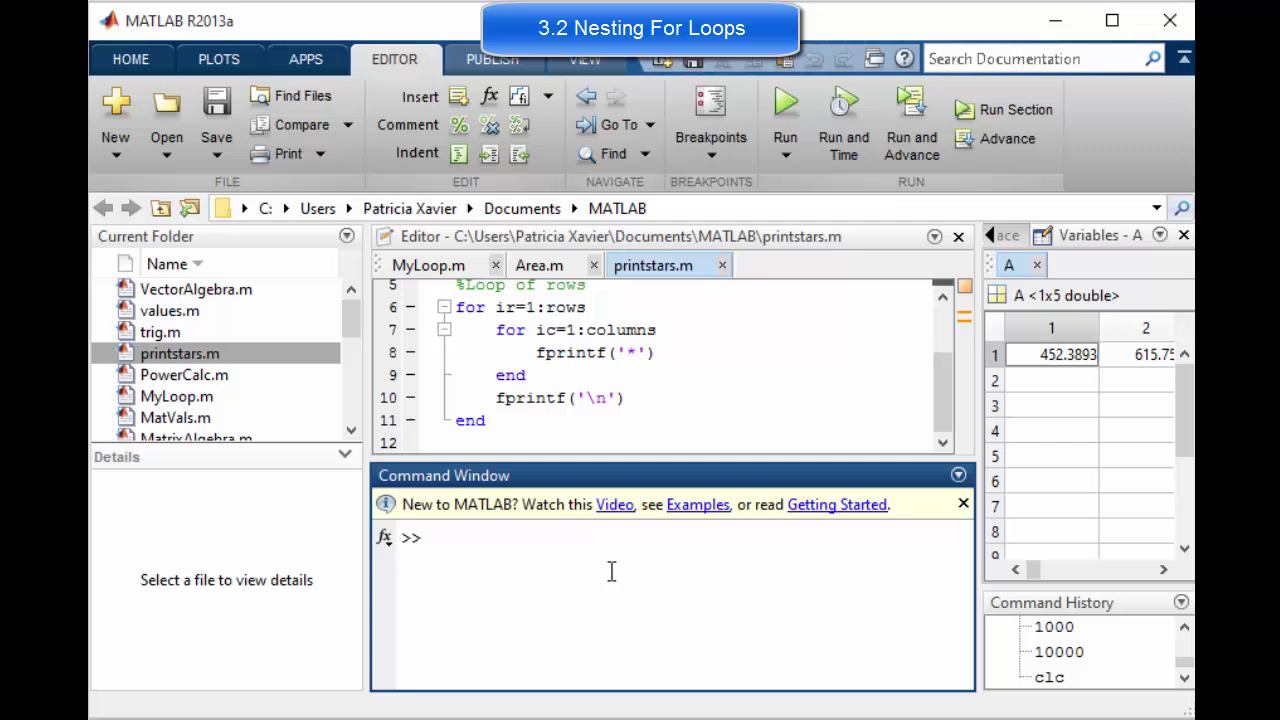
type("printst")
type("ars")
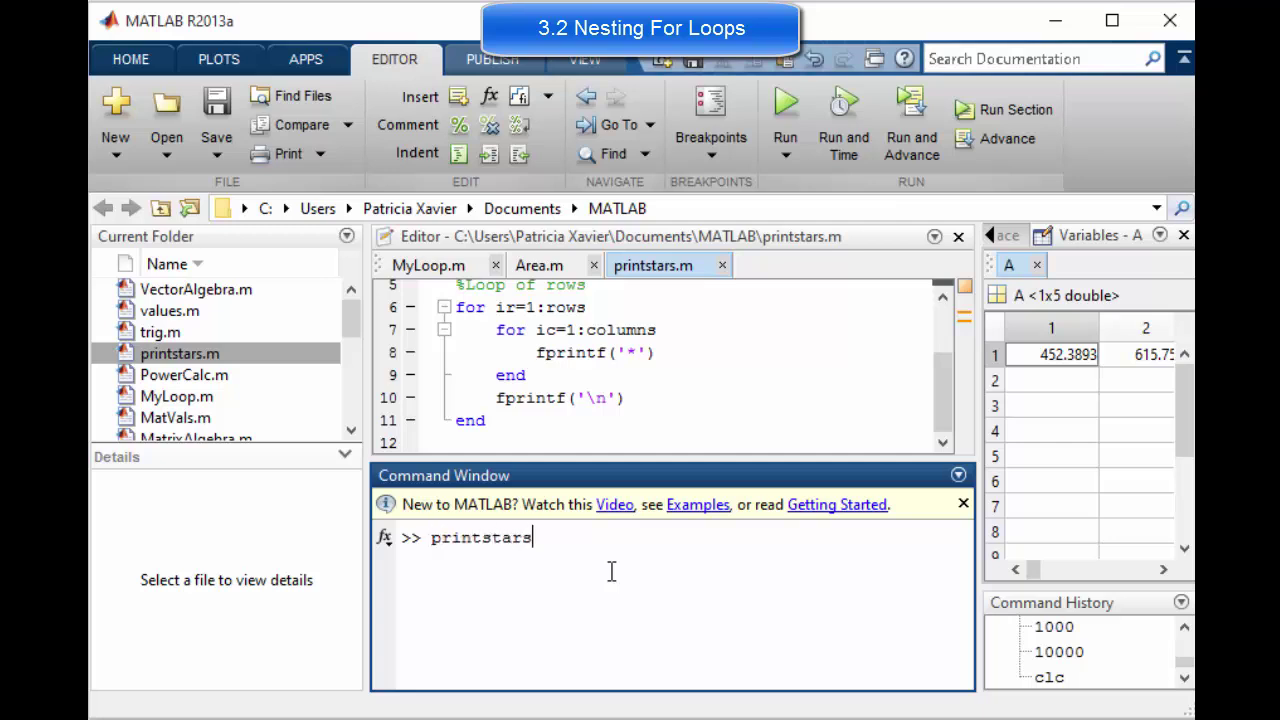
key("Return")
type("10000000")
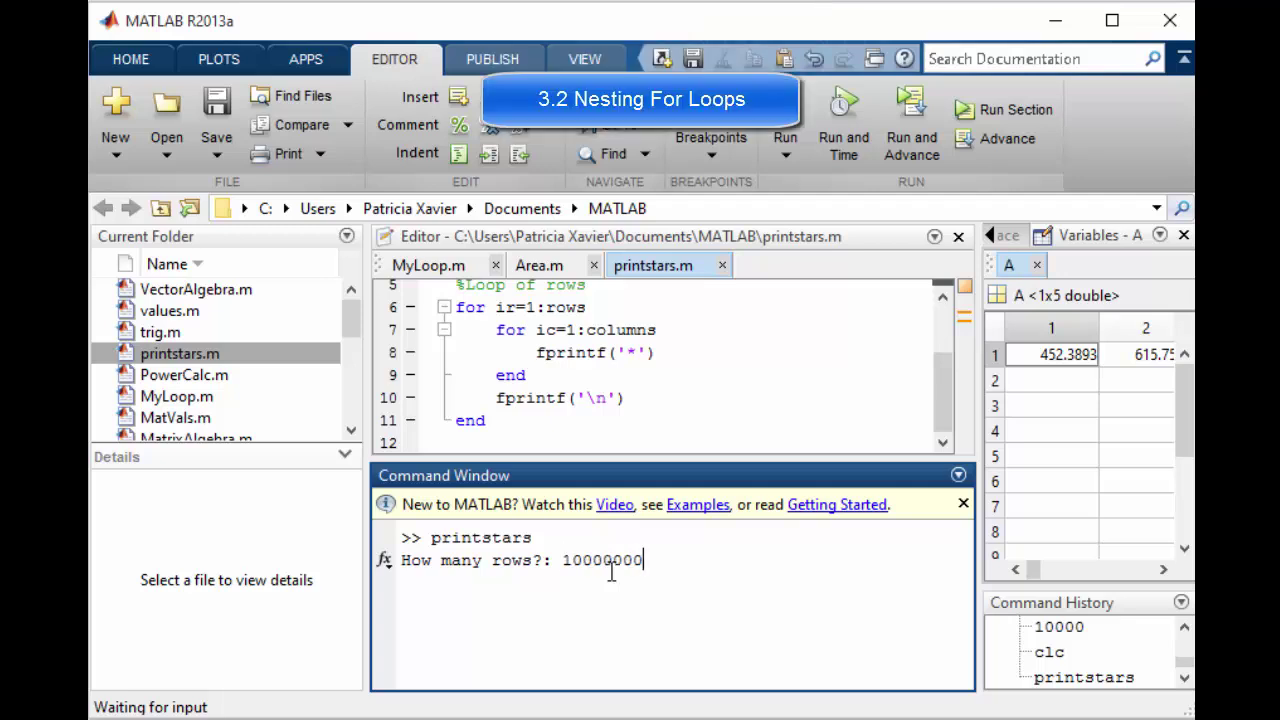
key("BackSpace")
type("0")
key("Return")
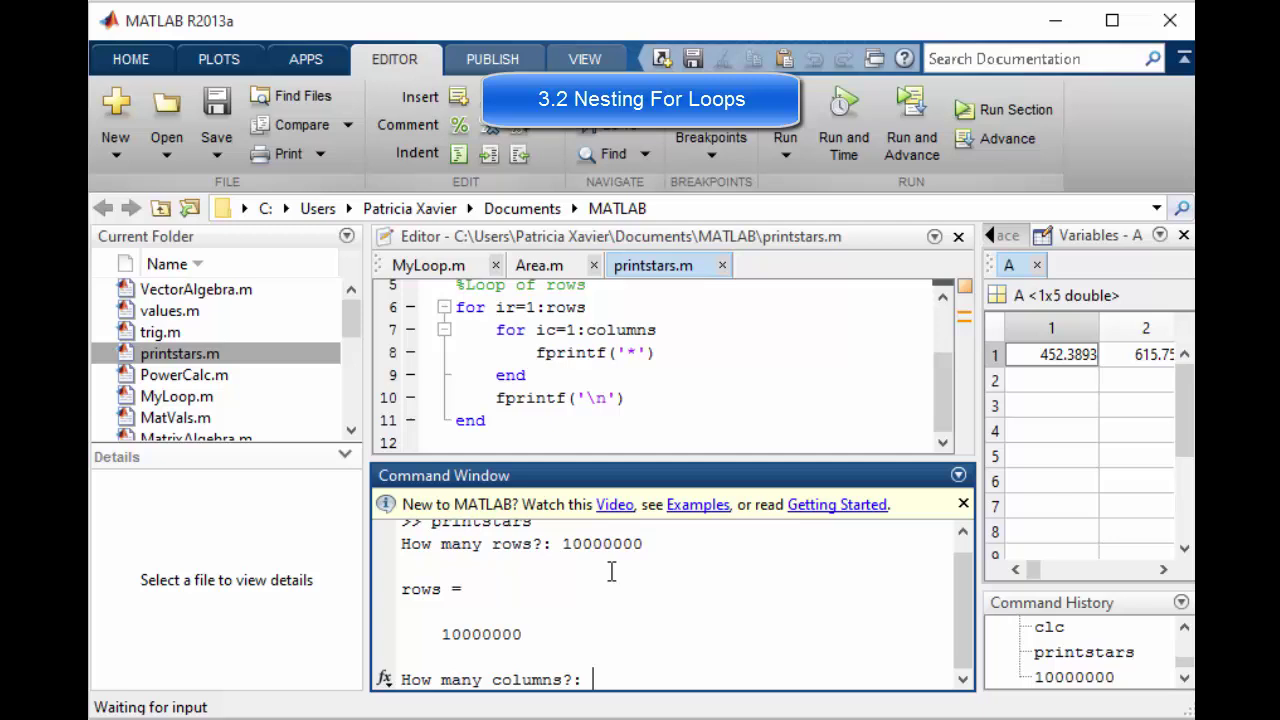
type("1000")
key("Return")
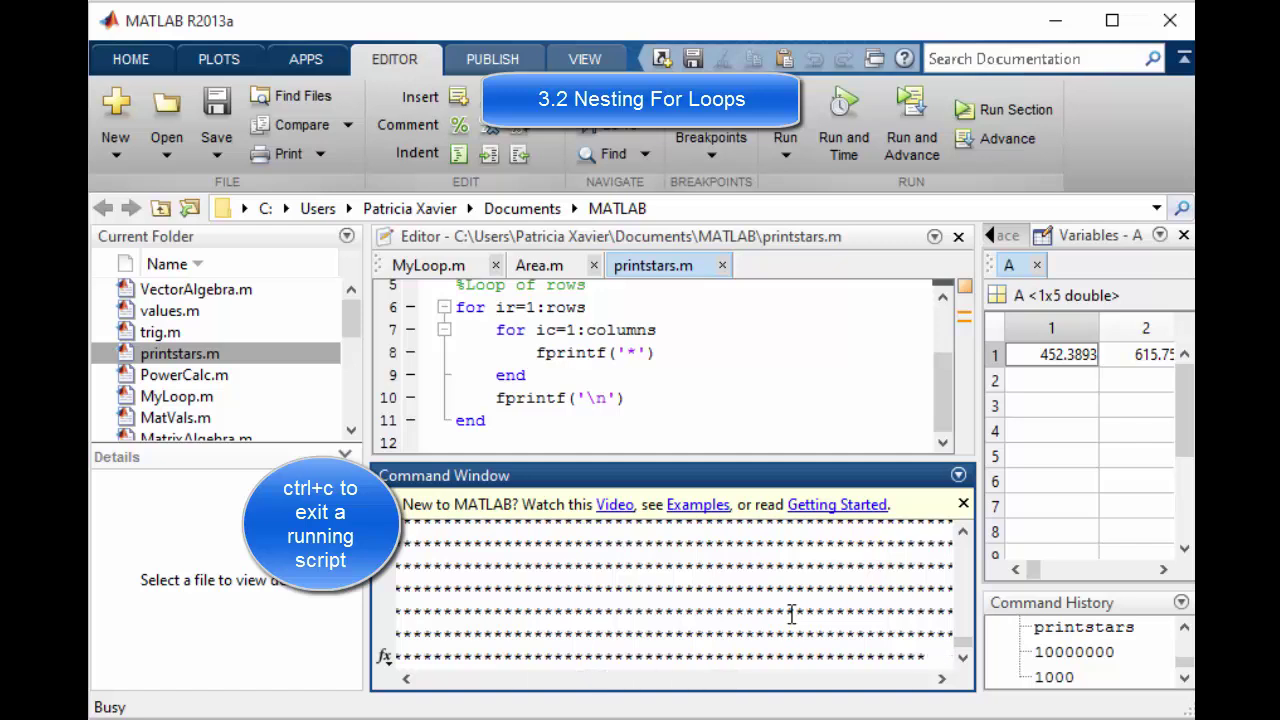
key("ctrl+c")
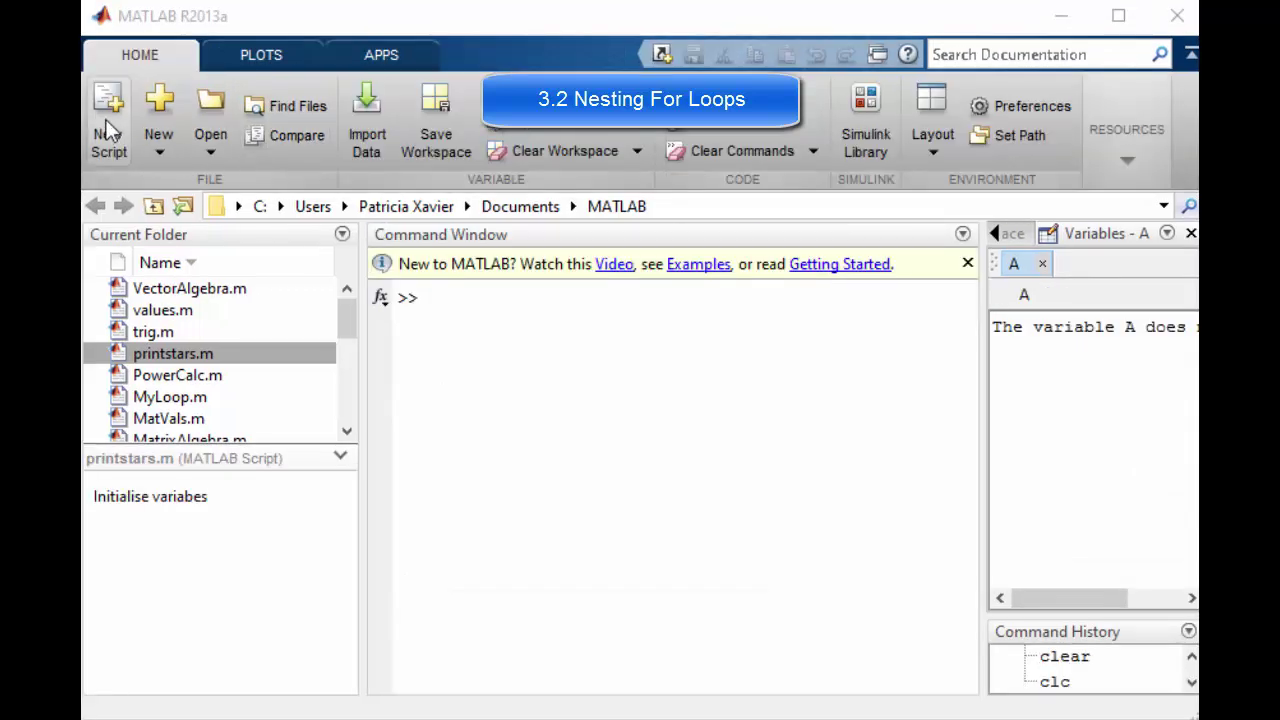
- Create a new blank script saved as display.m
left_click(98, 113)
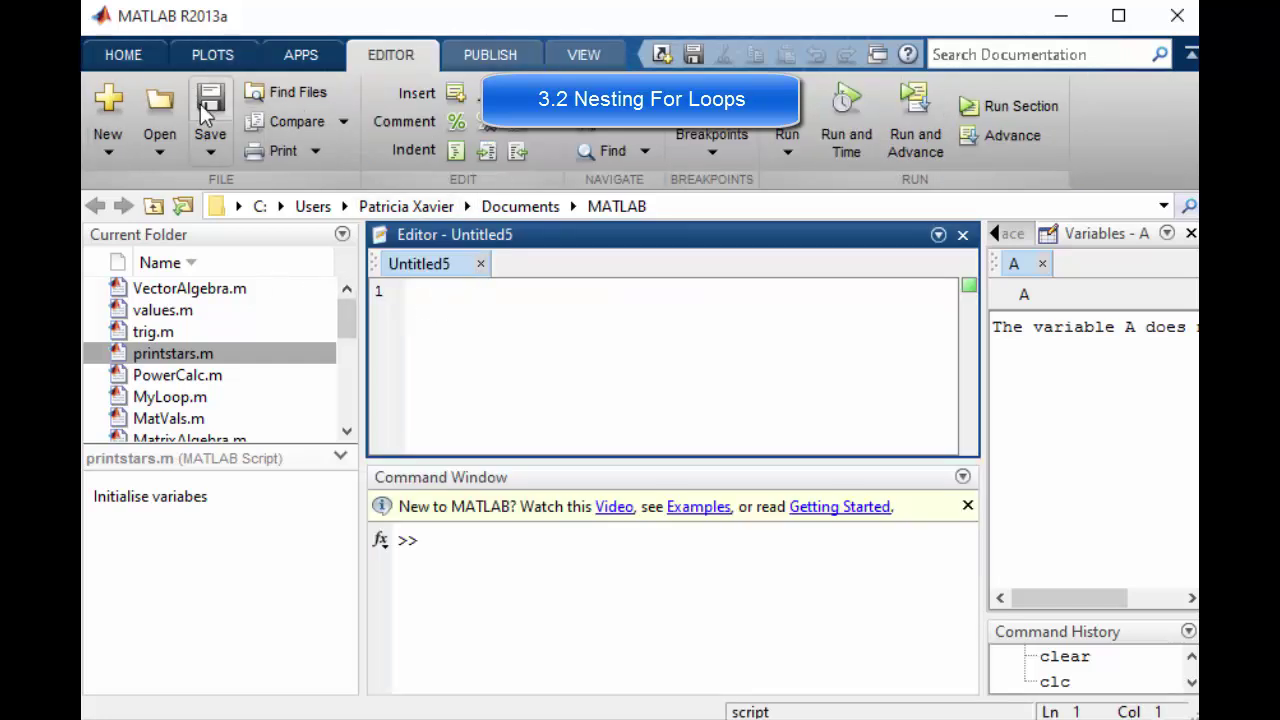
left_click(201, 104)
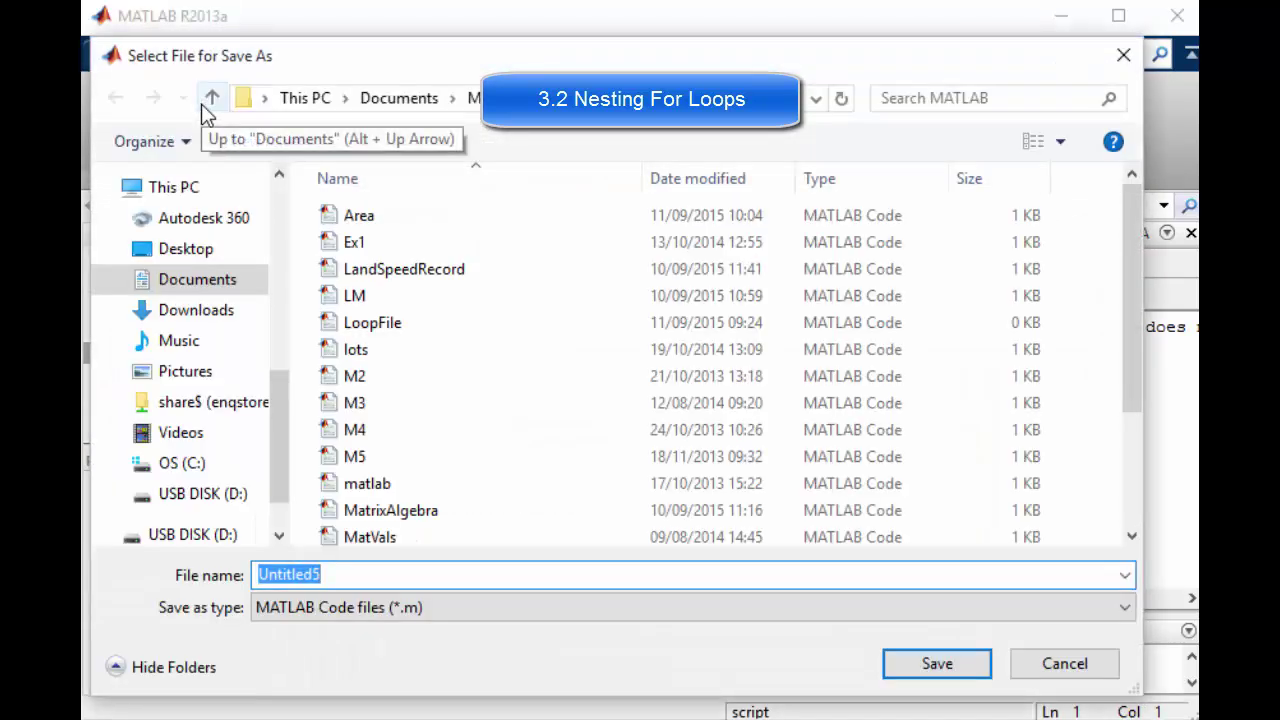
type("display")
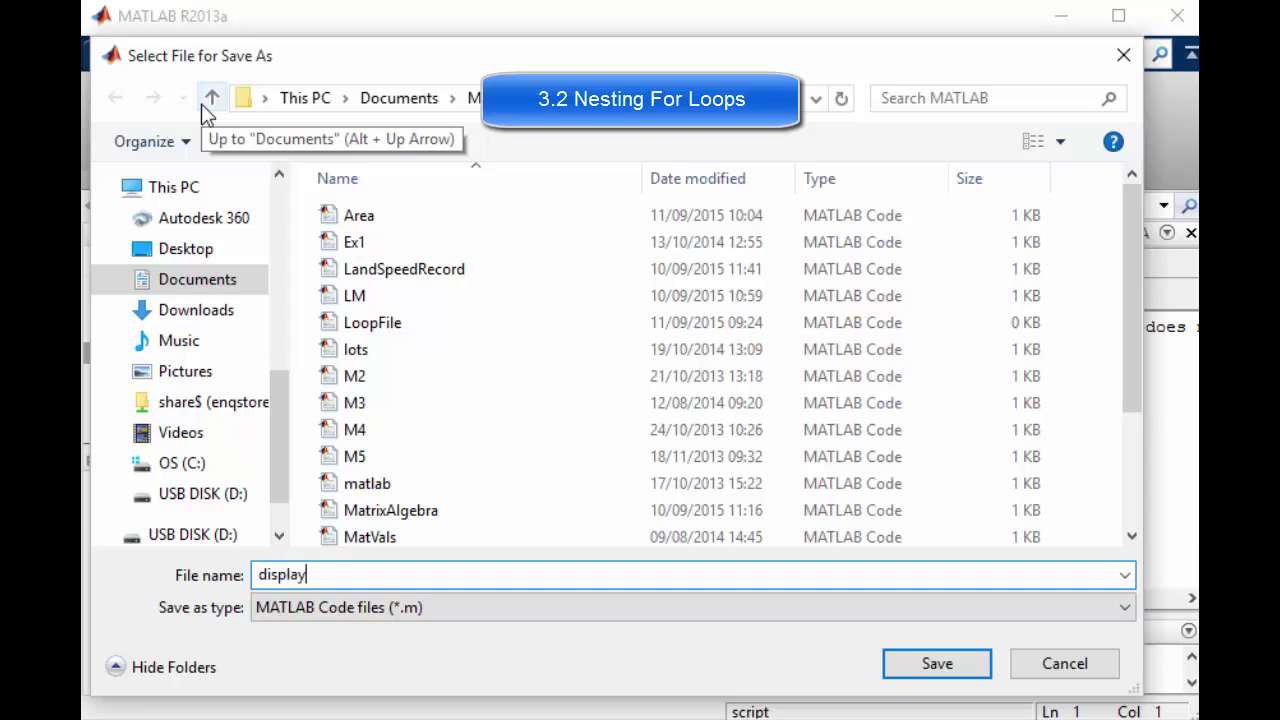
key("Return")
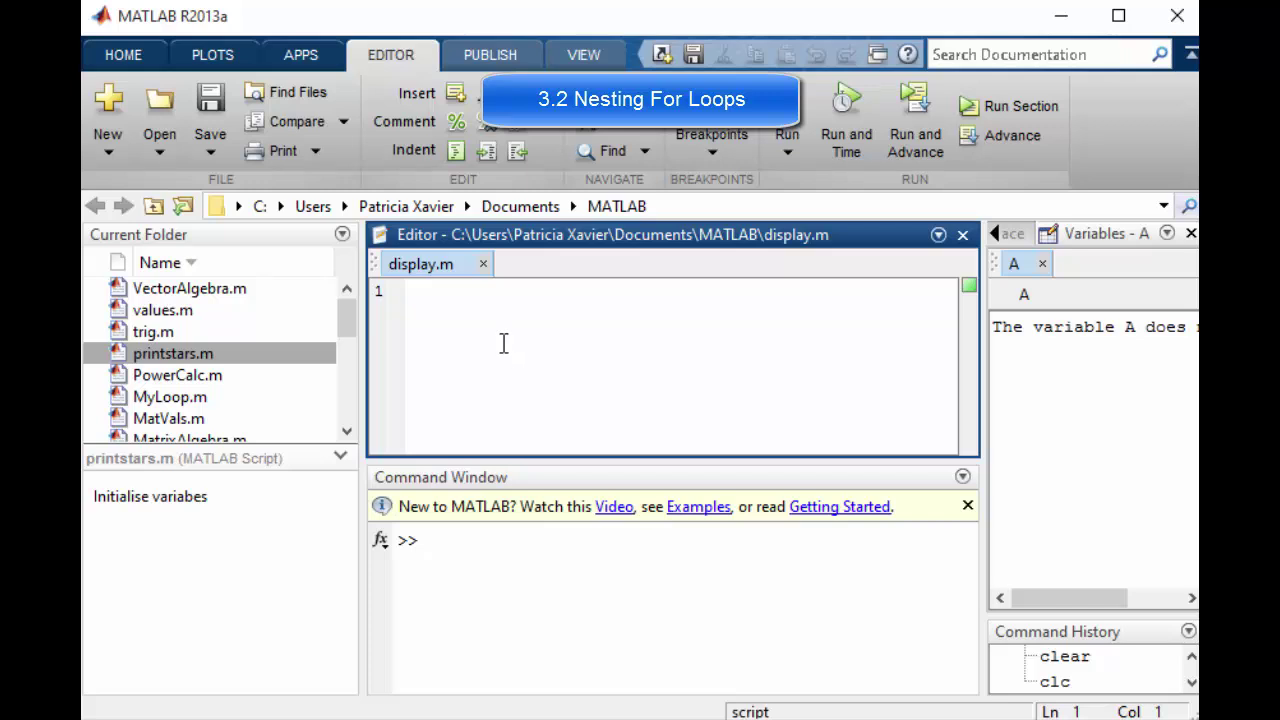
- Write disp(42), save, and run the script to print 42
type("disp(")
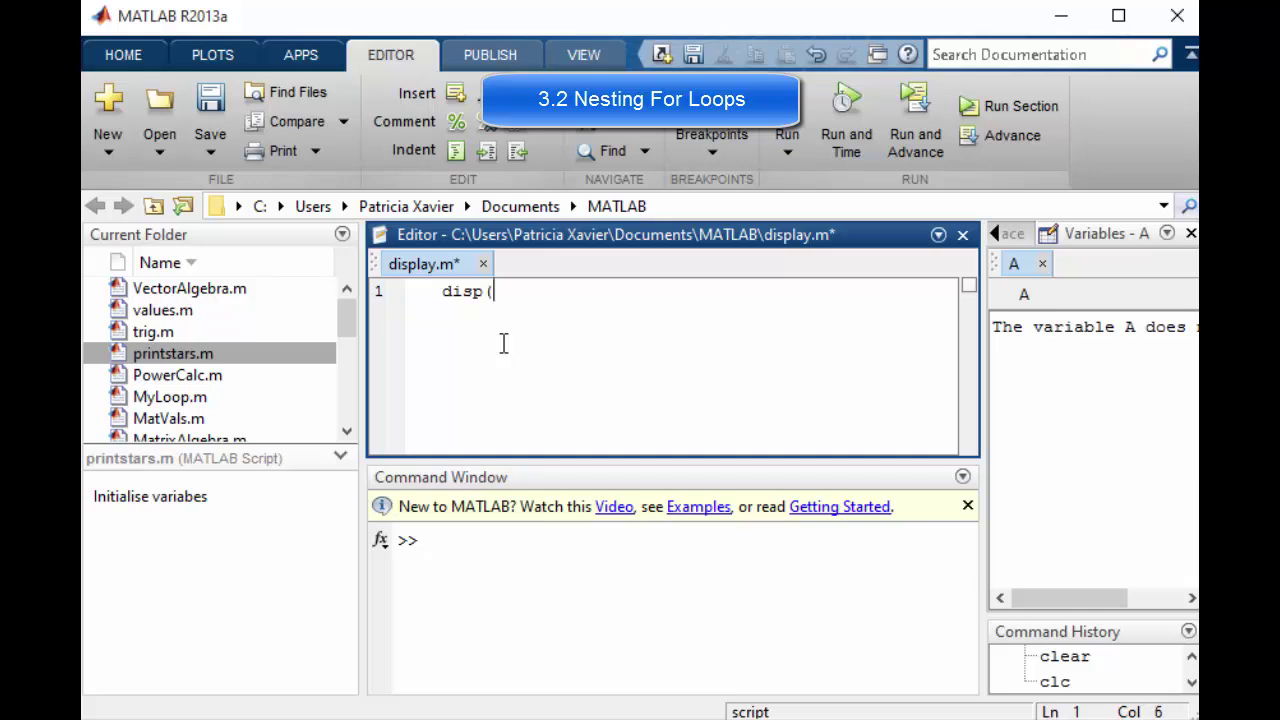
type("42)")
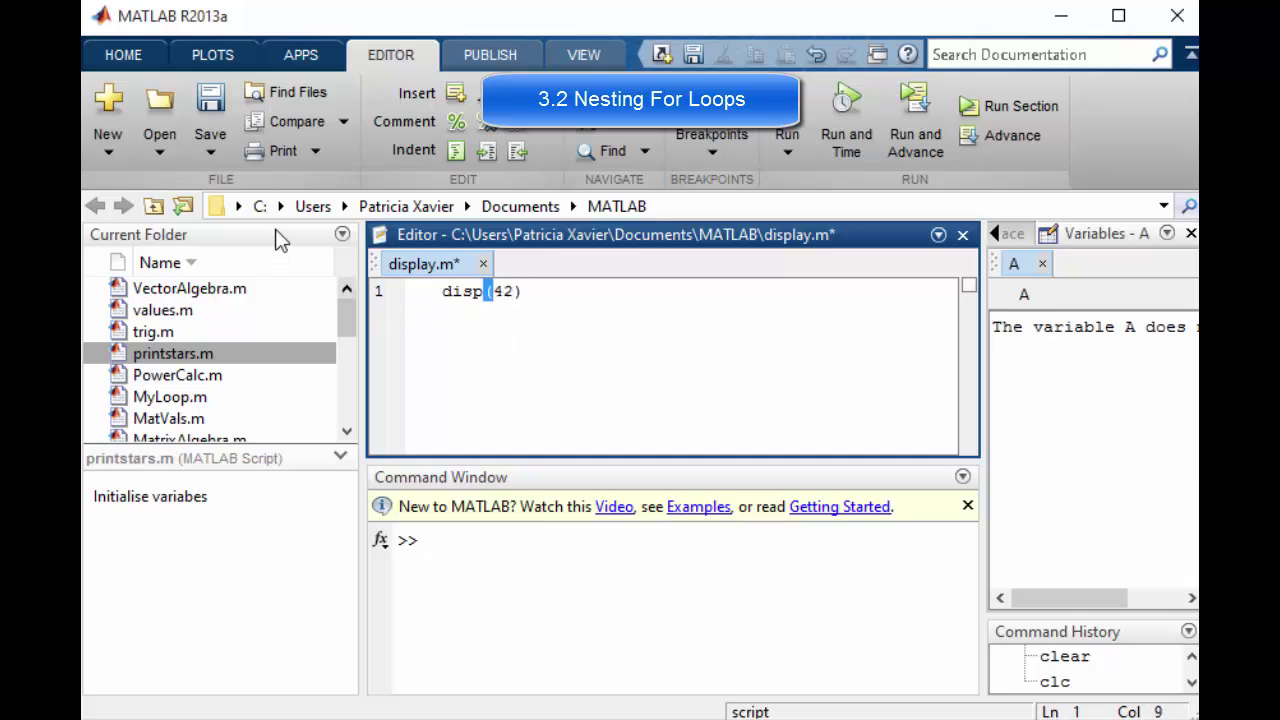
left_click(210, 125)
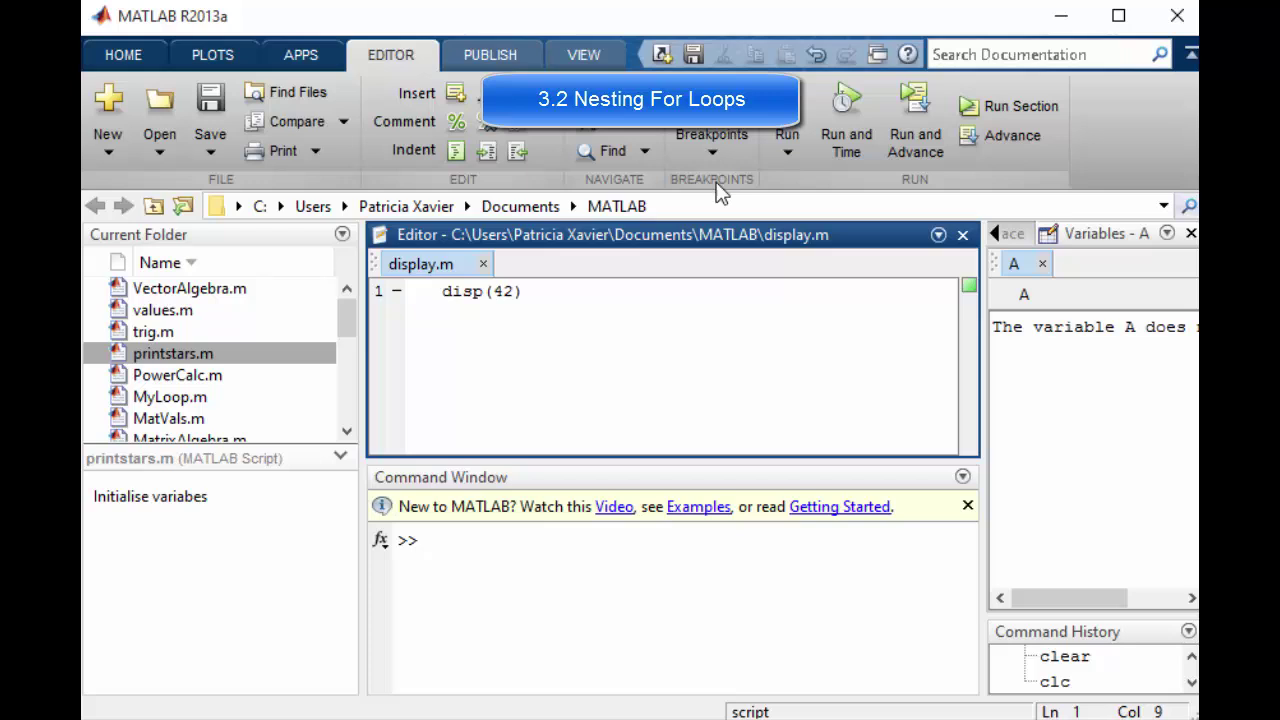
left_click(787, 134)
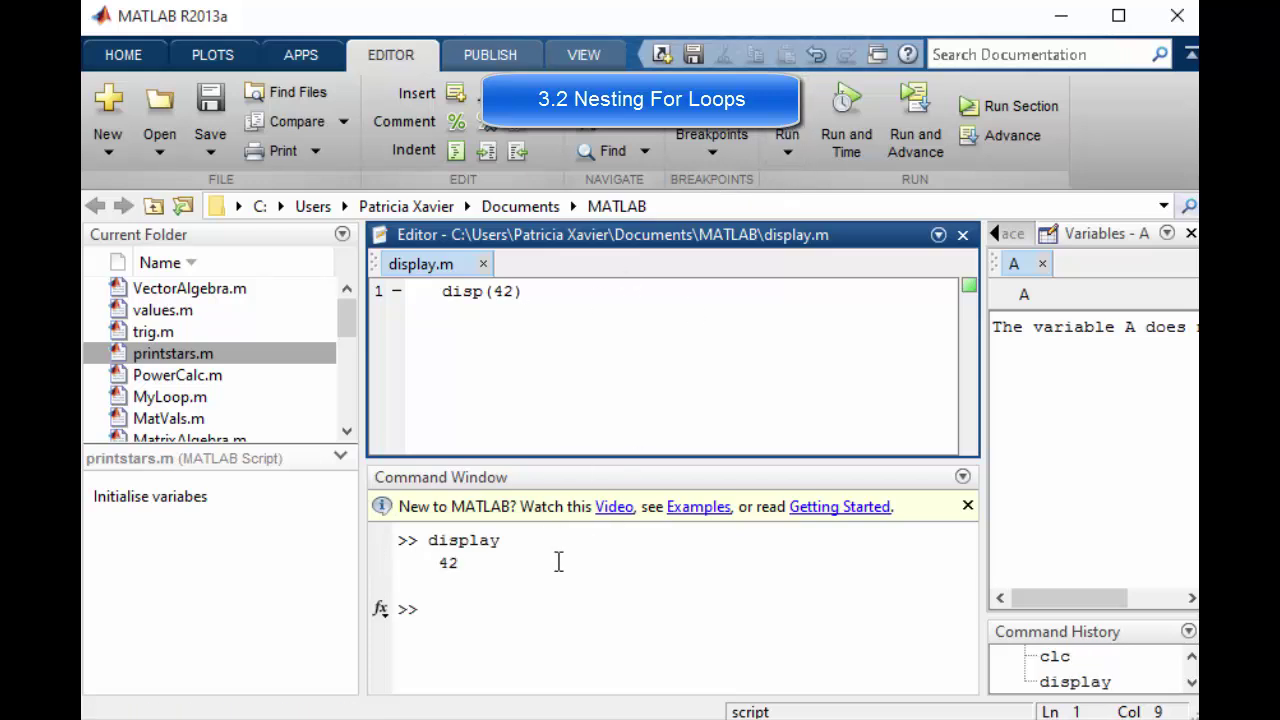
mouse_move(500, 540)
left_mouse_down()
mouse_move(430, 545)
mouse_move(440, 562)
left_mouse_up()
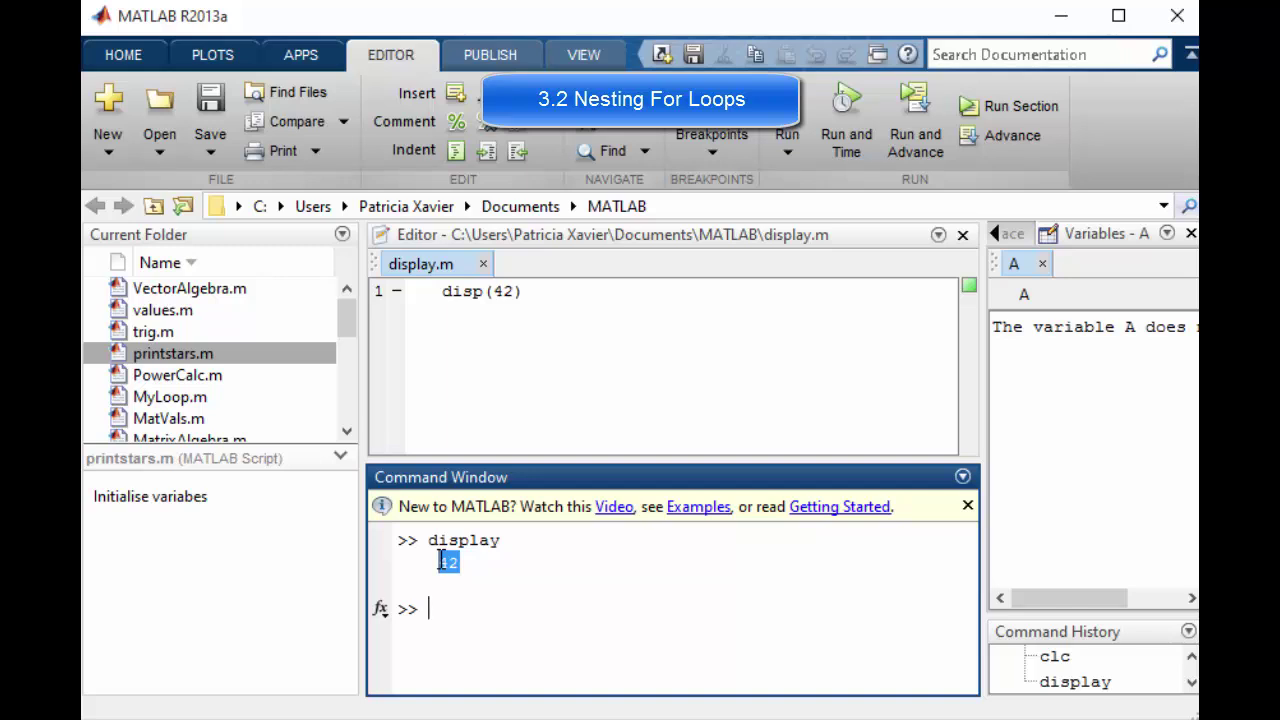
- Replace disp with fprintf('Display the number: %d\n',42), then save and run
left_click(592, 311)
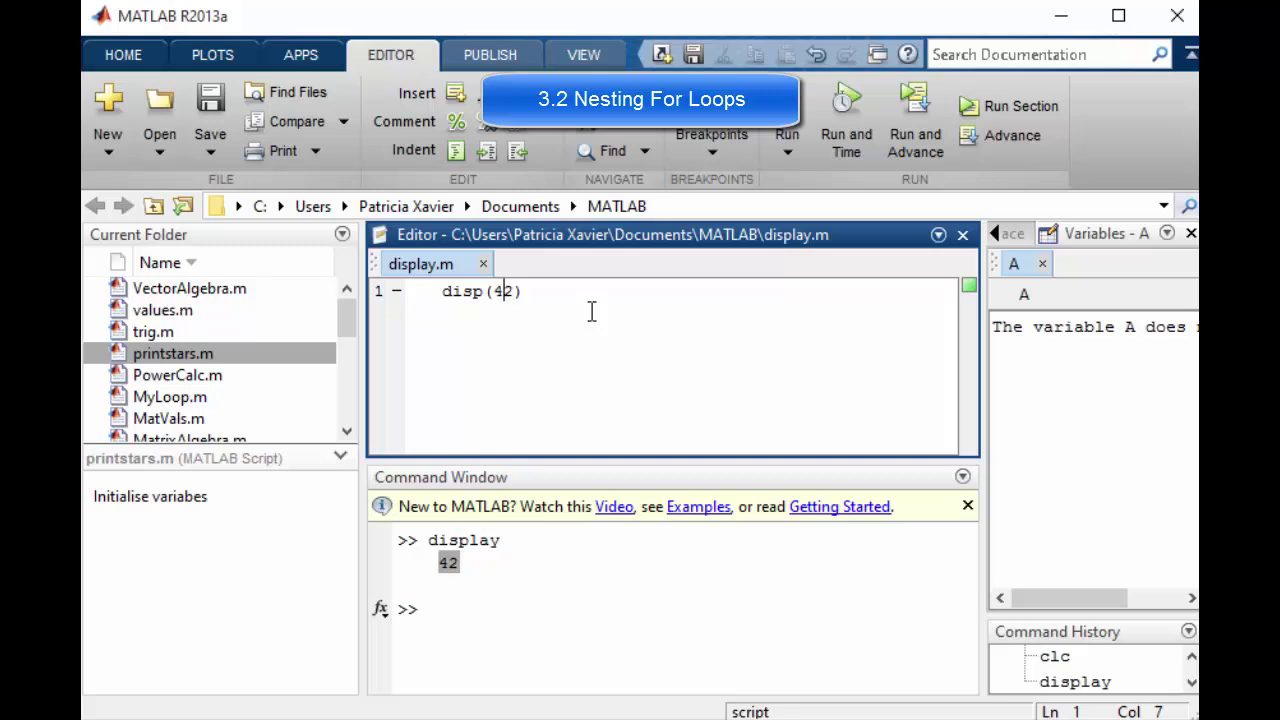
key("Left")
key("Left")
key("BackSpace")
key("BackSpace")
key("BackSpace")
key("BackSpace")
type("f")
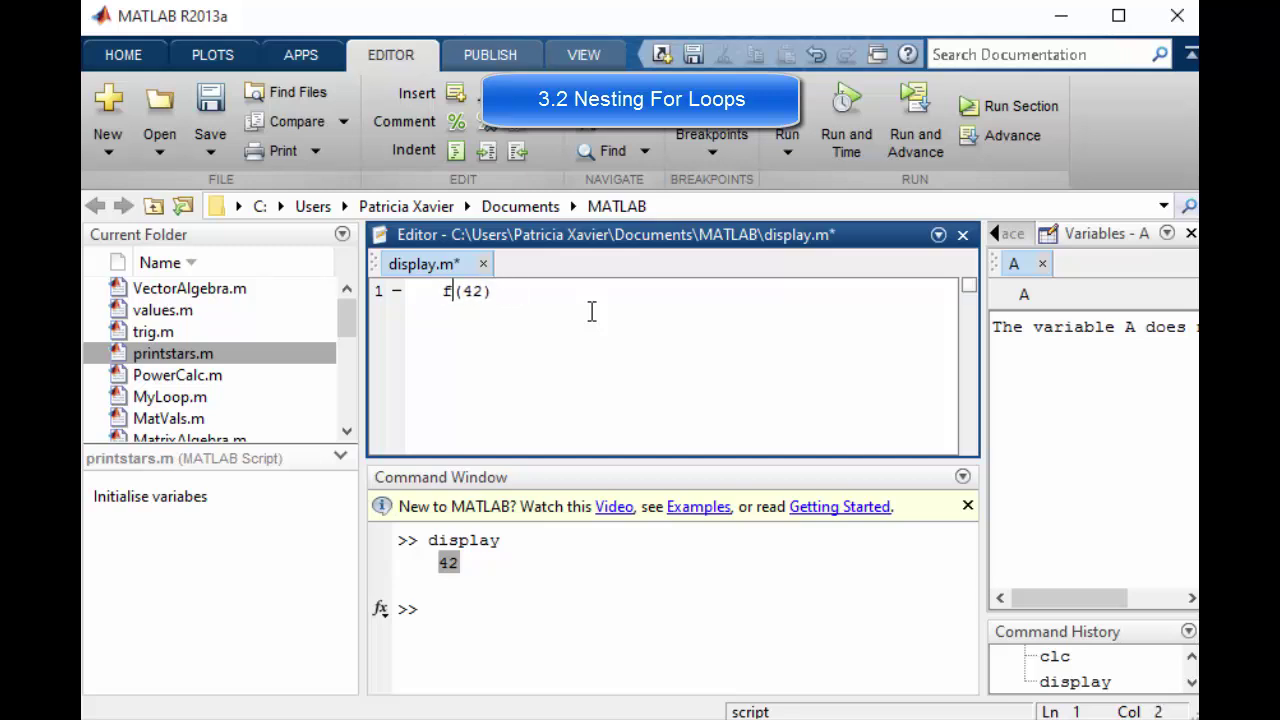
type("printf")
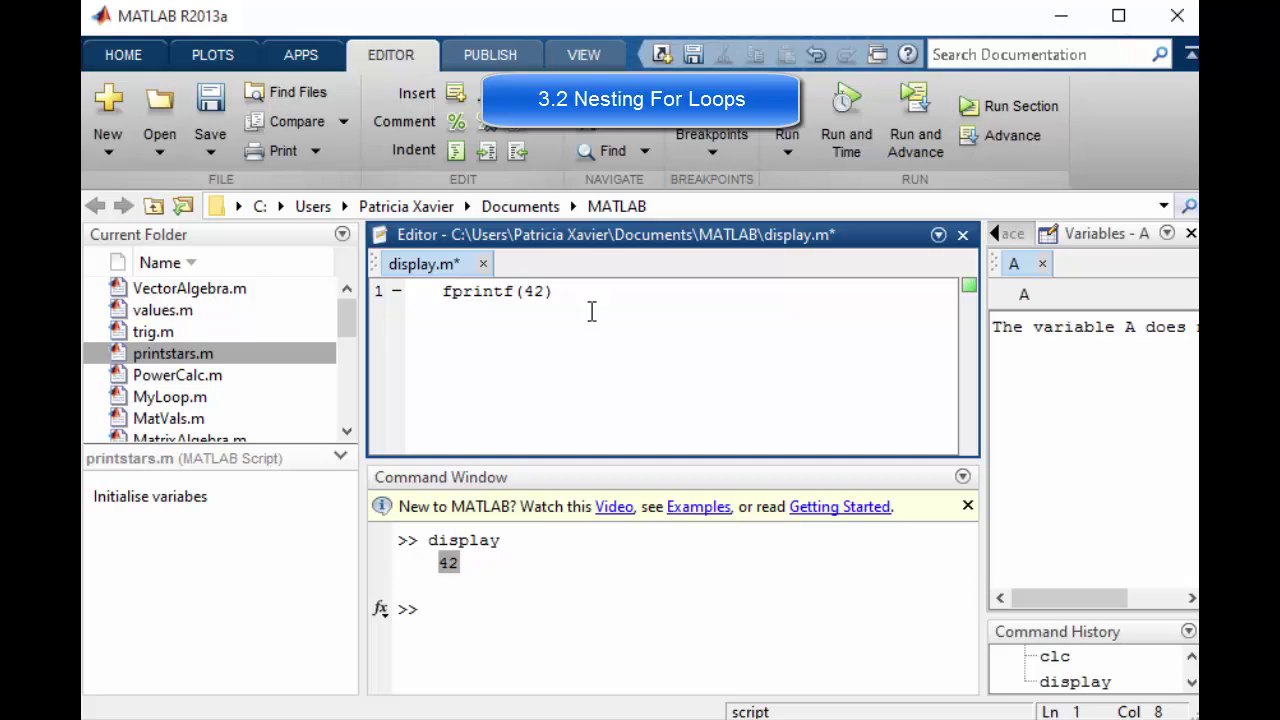
key("Right")
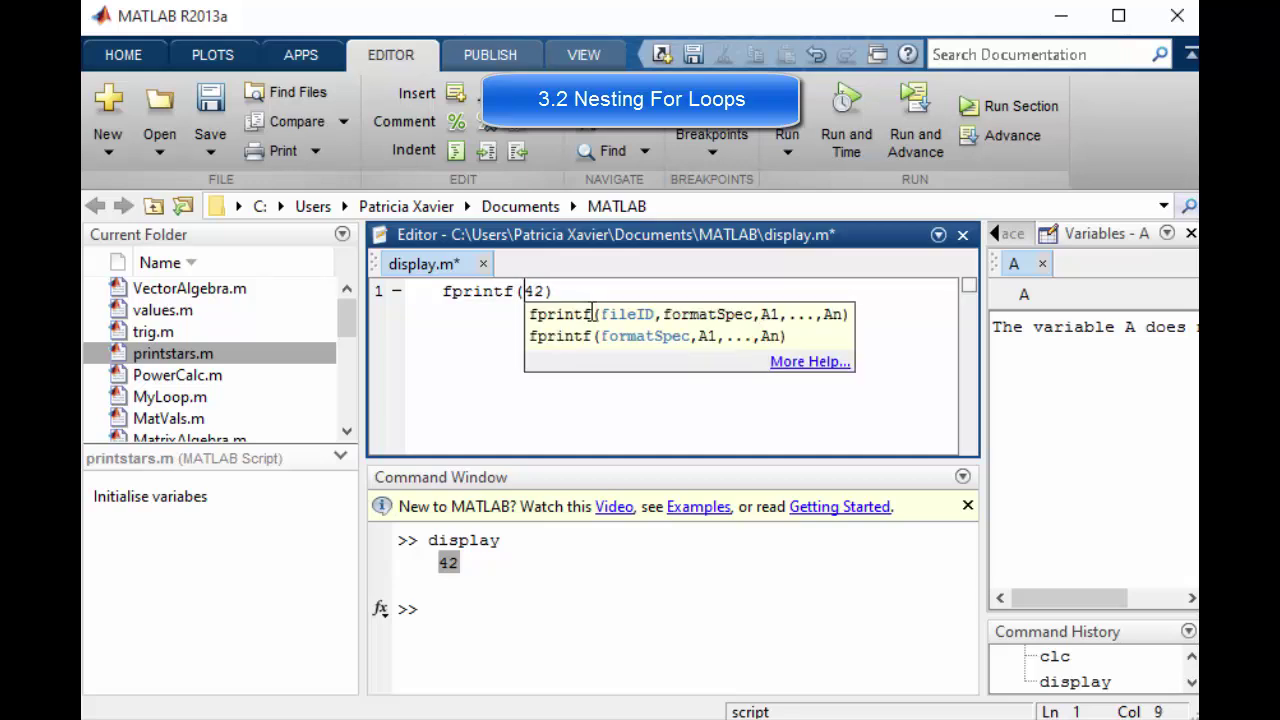
type("'Display ")
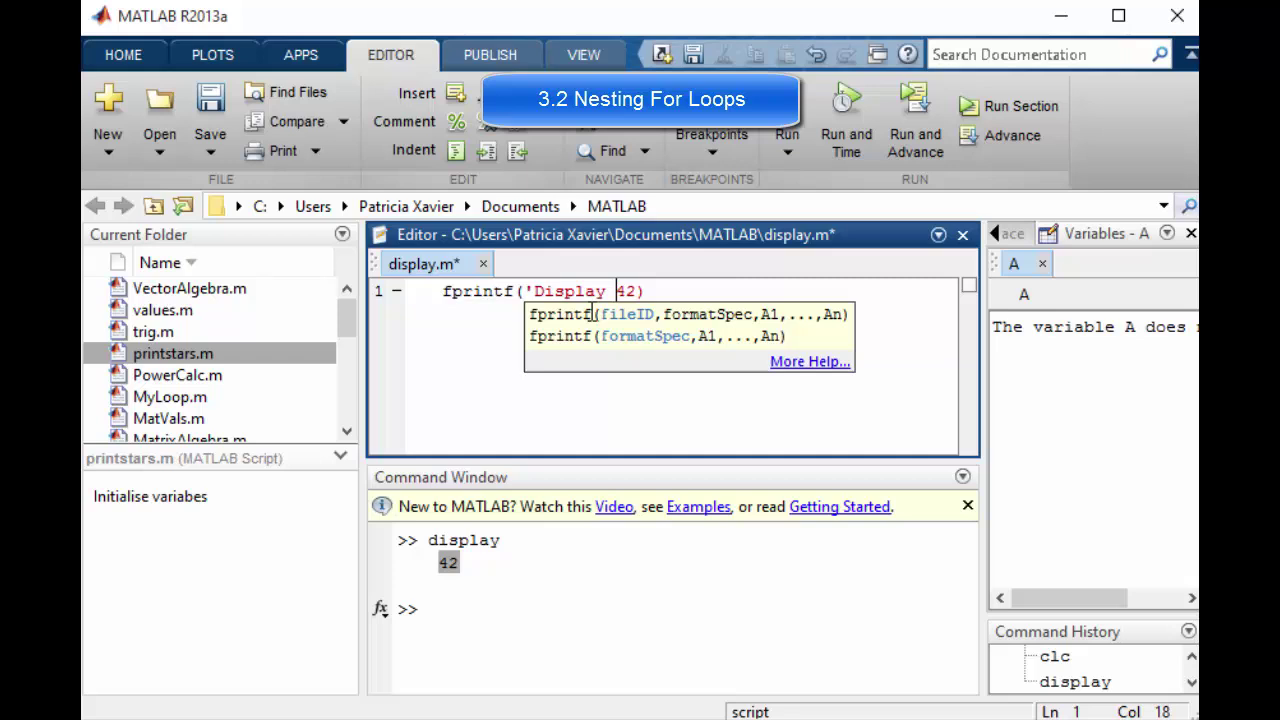
type("th")
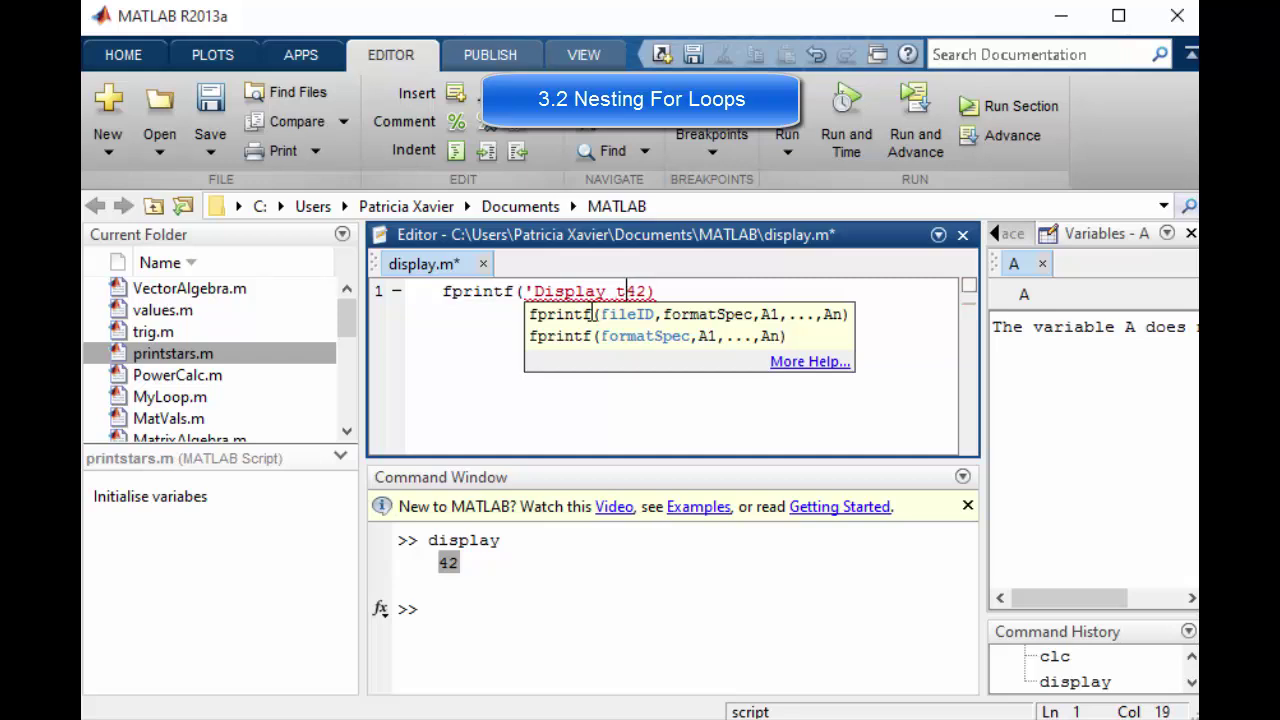
type("e number")
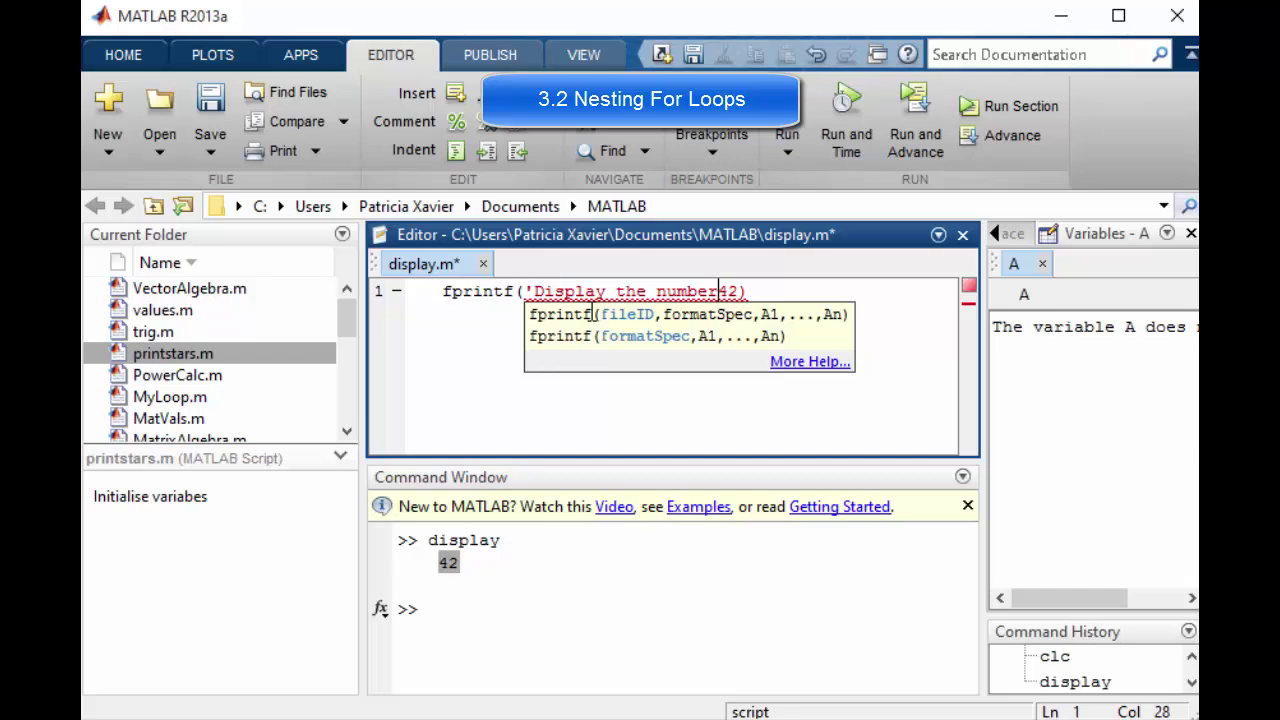
type(": %")
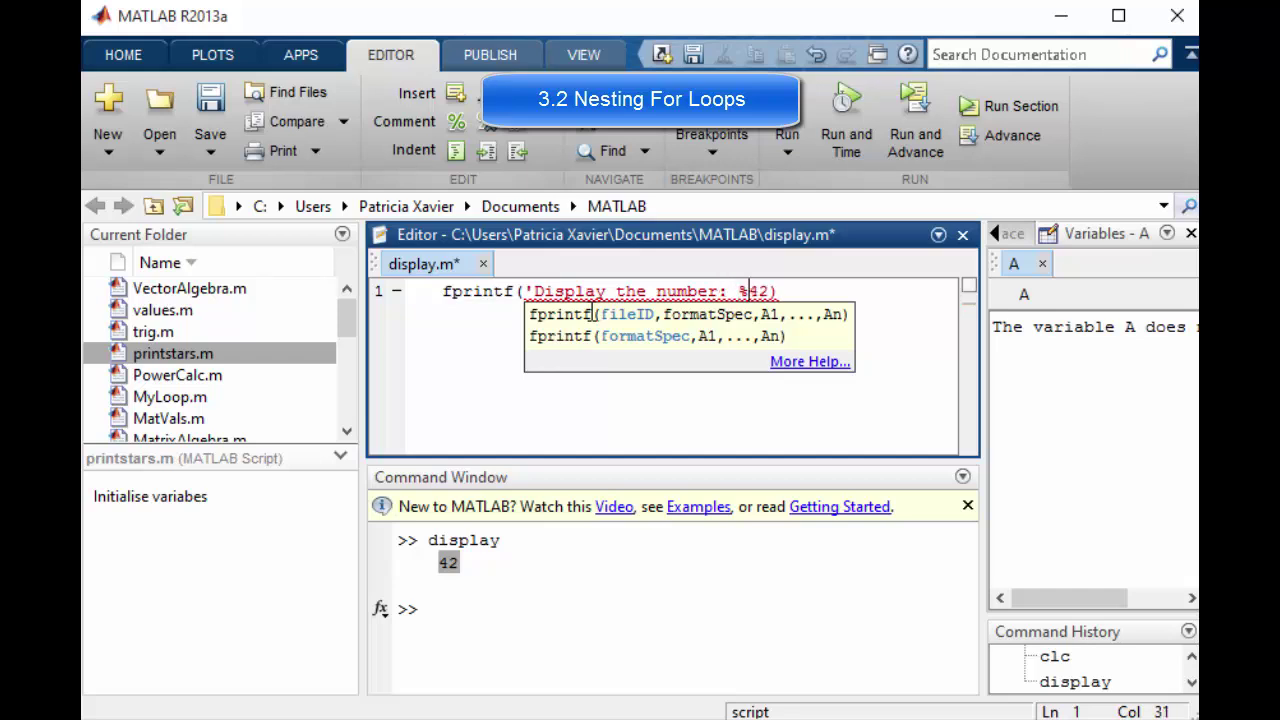
type("d")
type("\\n'")
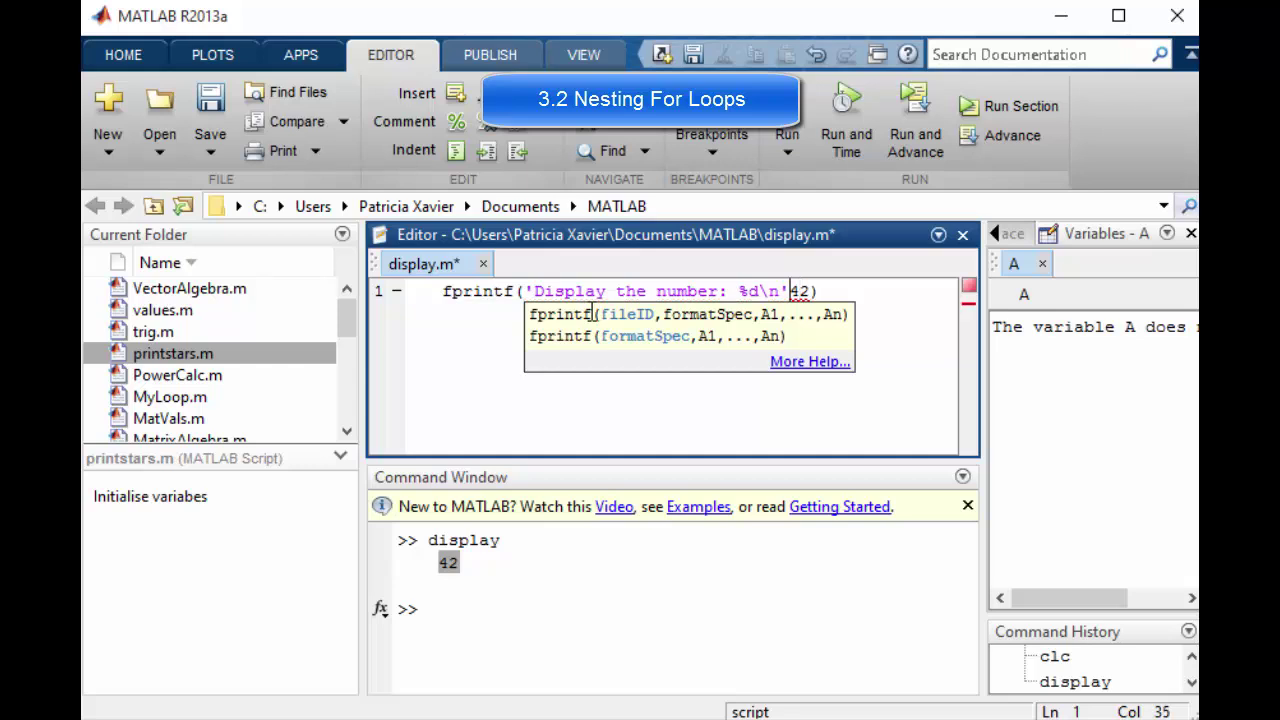
type(",")
key("Right")
key("Right")
key("Right")
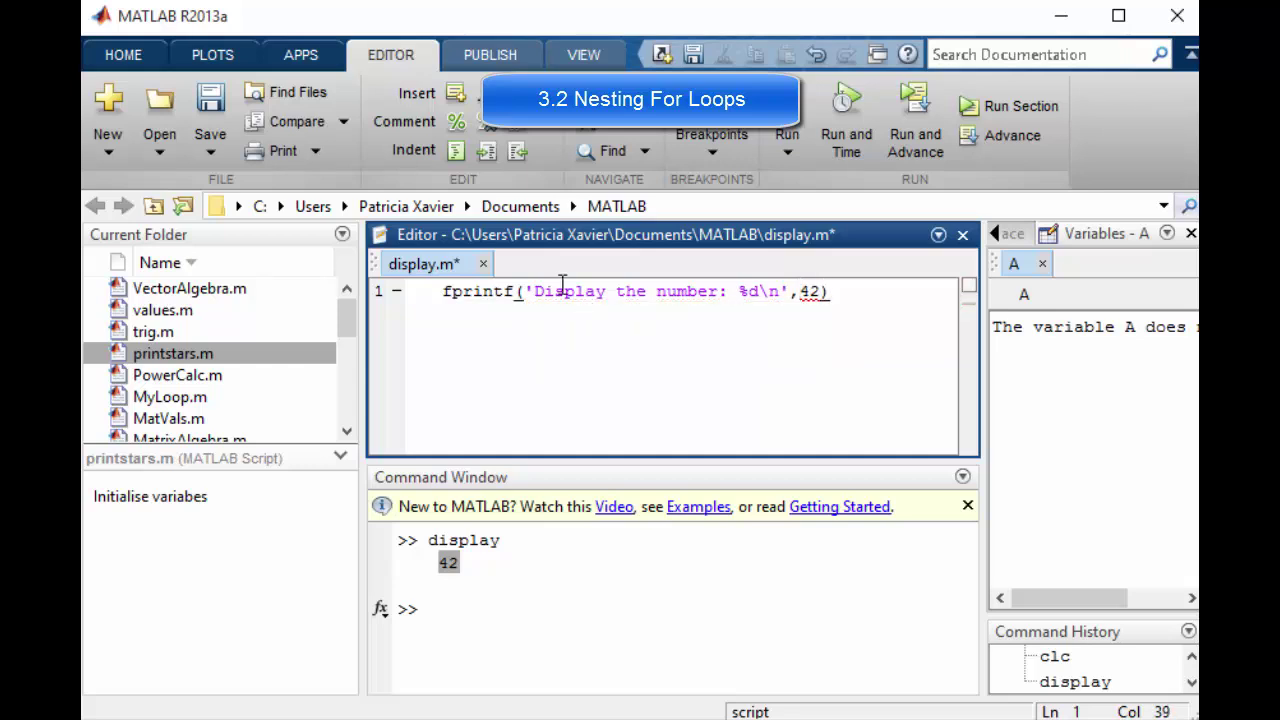
left_click(205, 115)
left_click(790, 115)
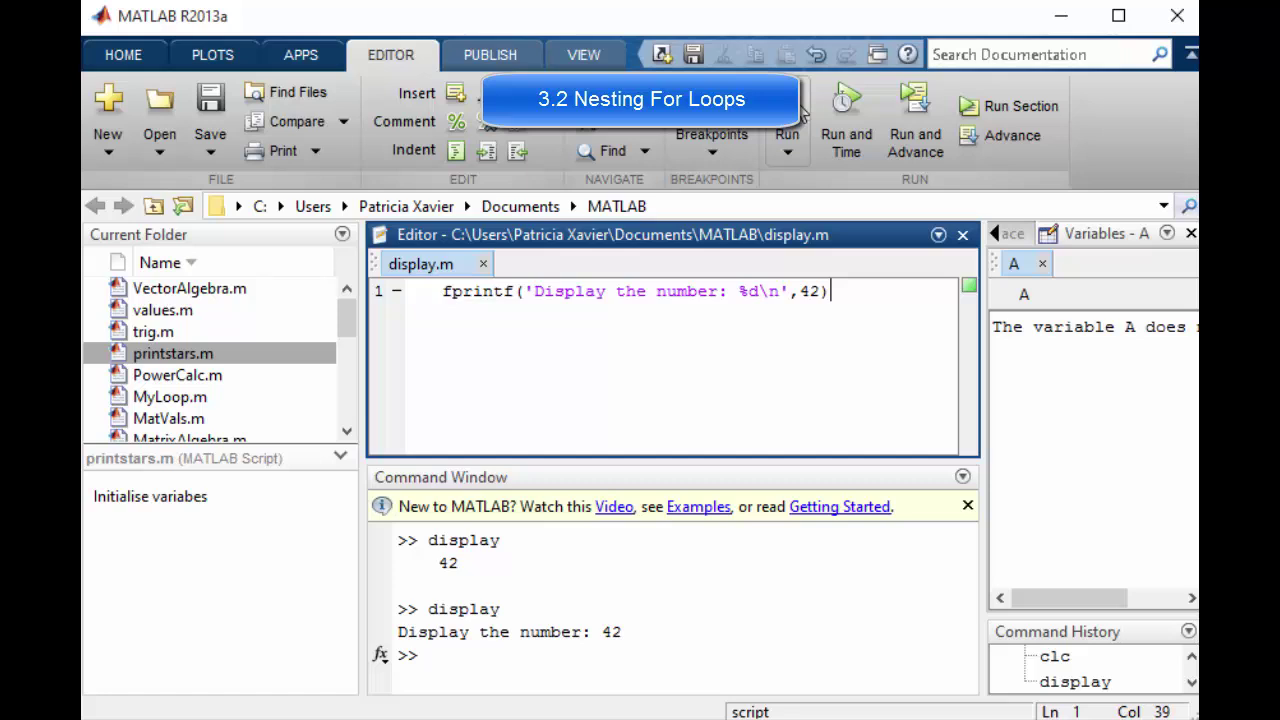
- Highlight the output and the fprintf name, format string, %d placeholder and 42 to explain them
left_click(622, 632)
left_click_drag(583, 632, 354, 629)
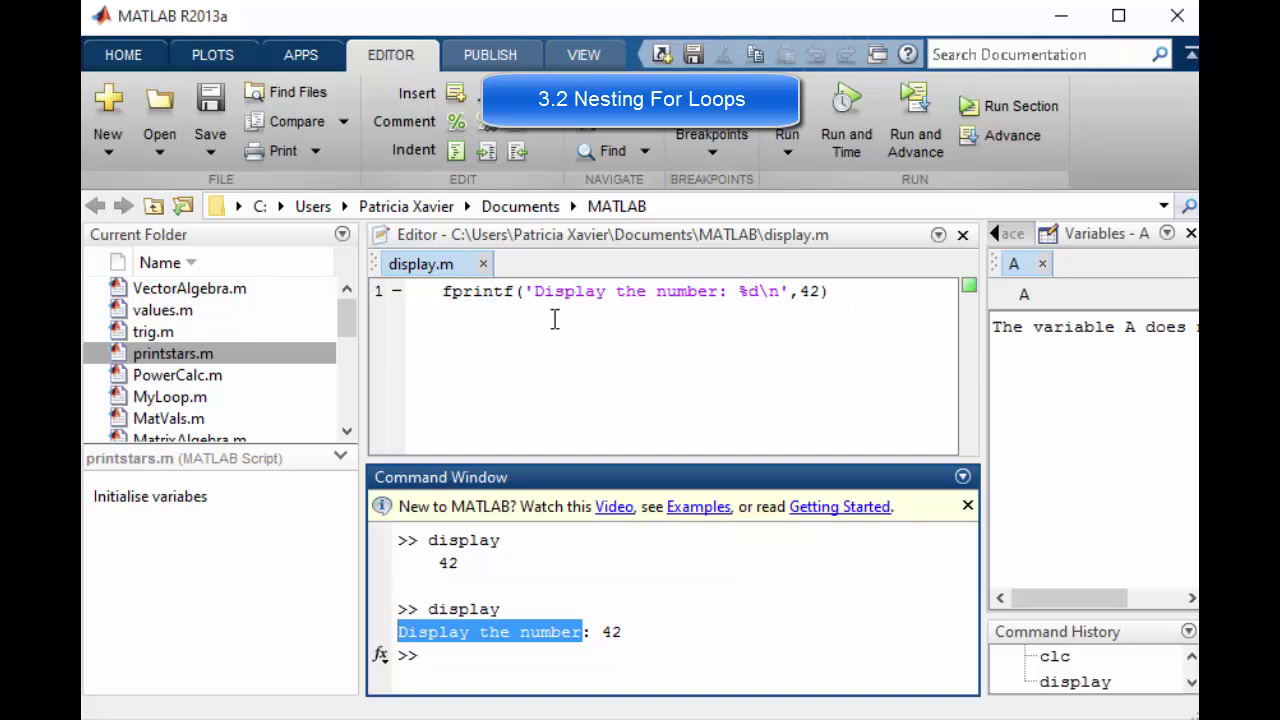
left_click_drag(514, 291, 443, 291)
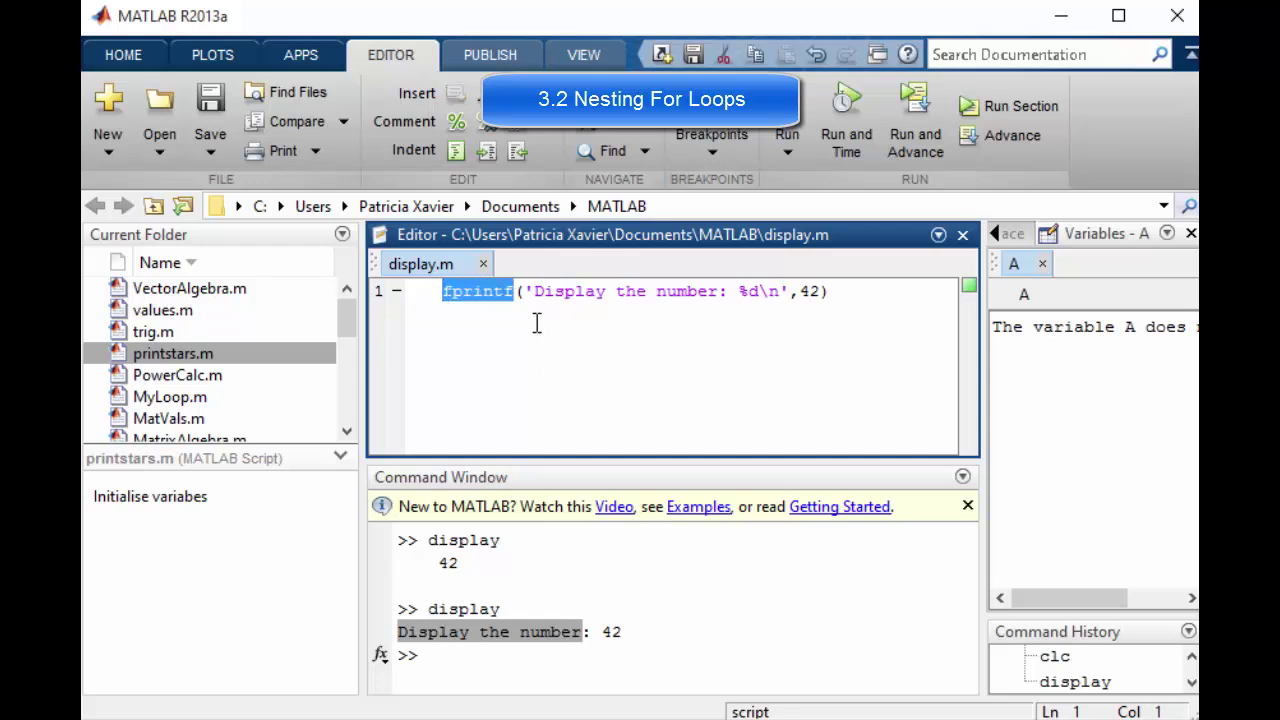
left_click_drag(536, 298, 726, 272)
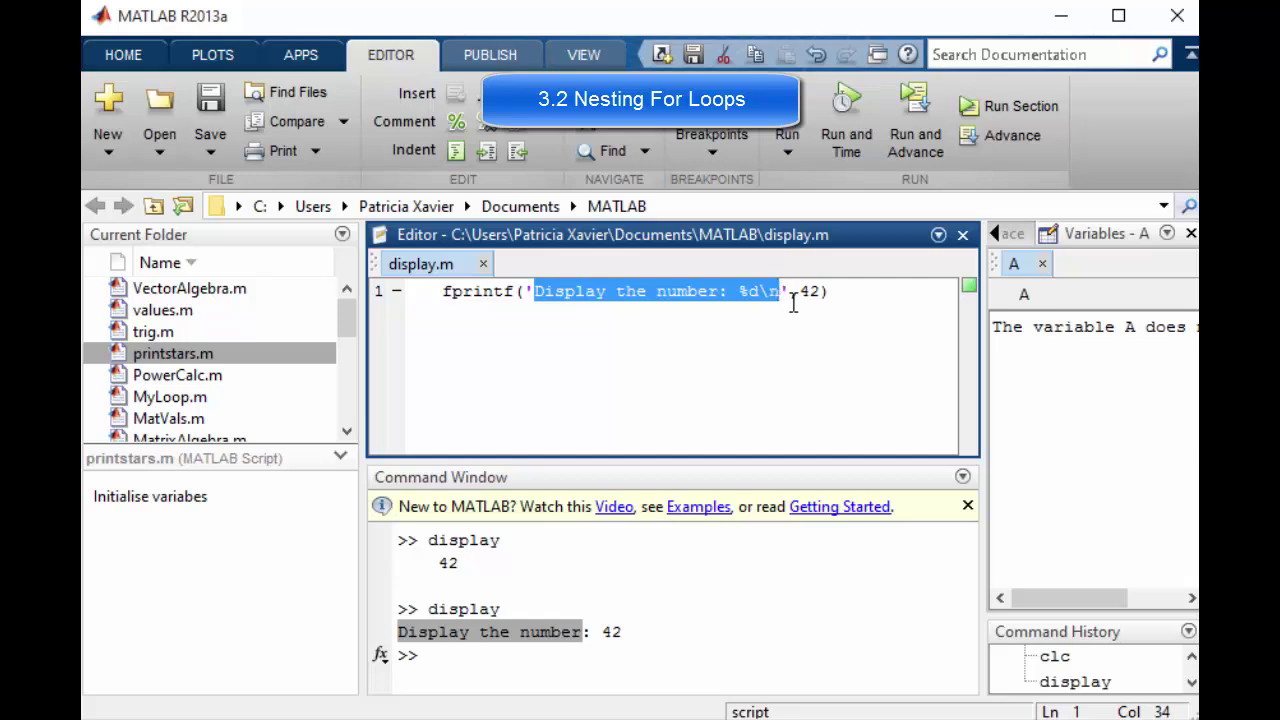
left_click_drag(726, 272, 783, 291)
left_click(719, 291)
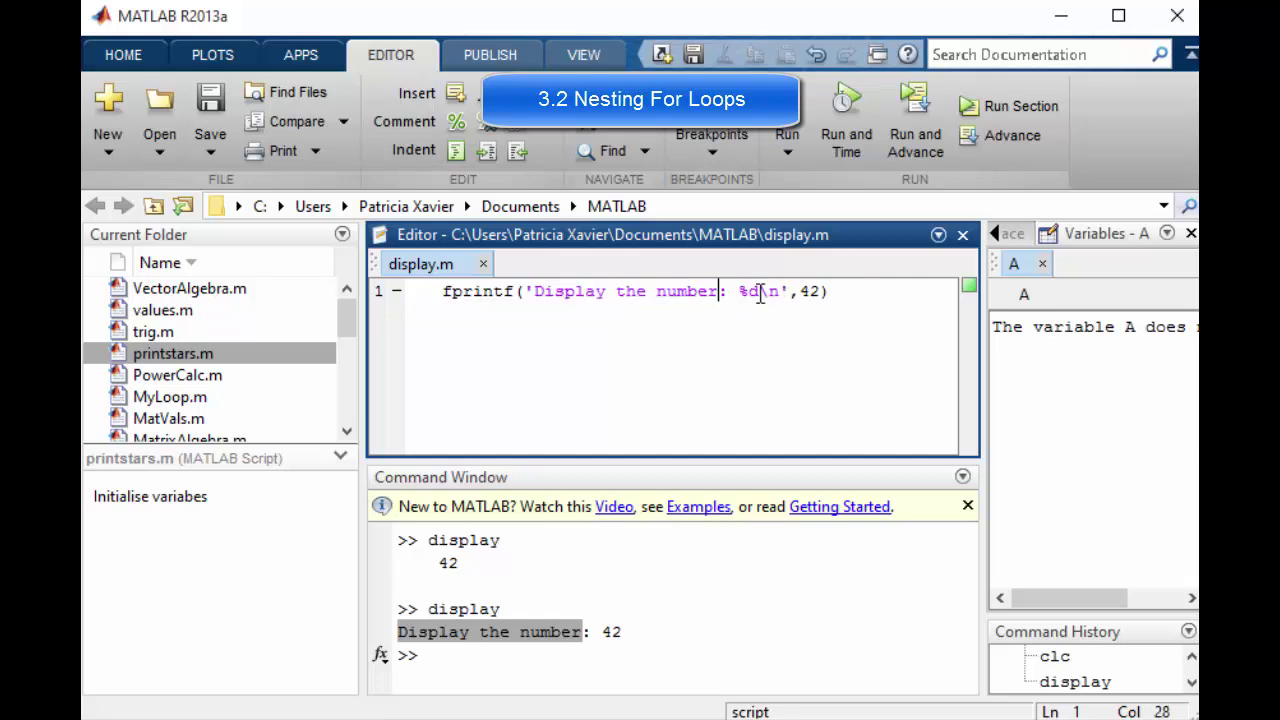
left_click(757, 291, "shift")
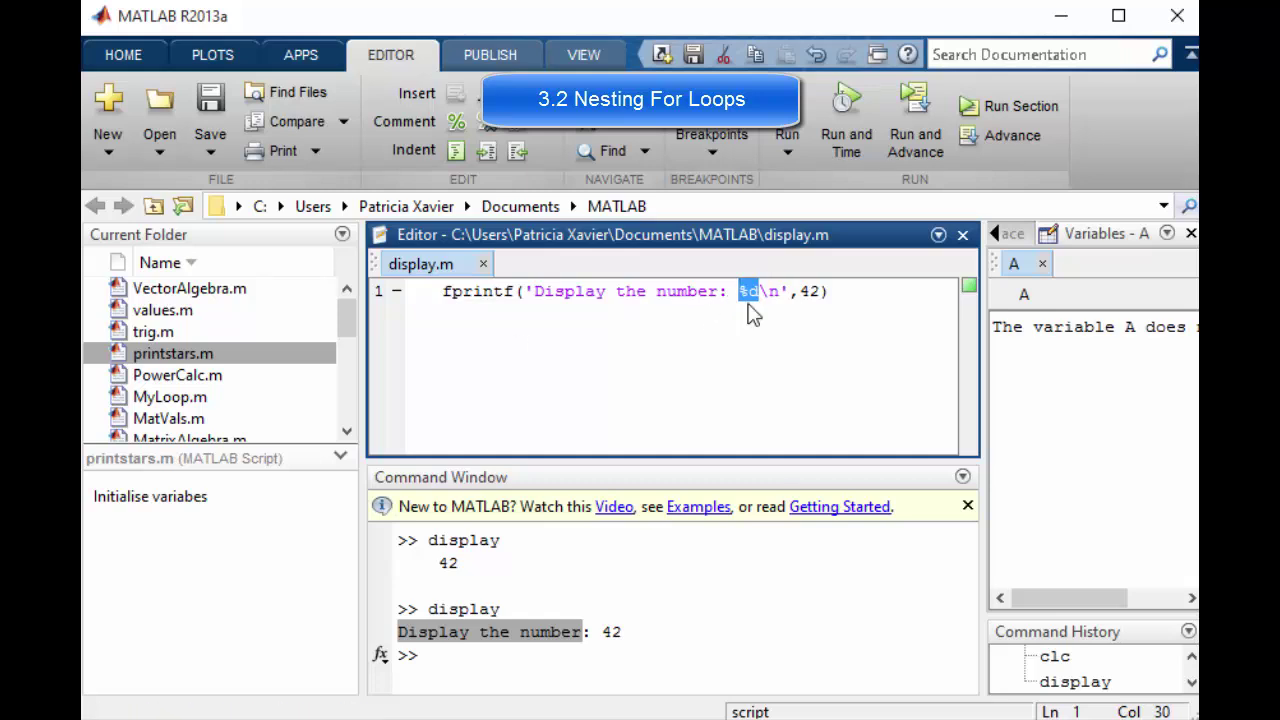
left_click(749, 292)
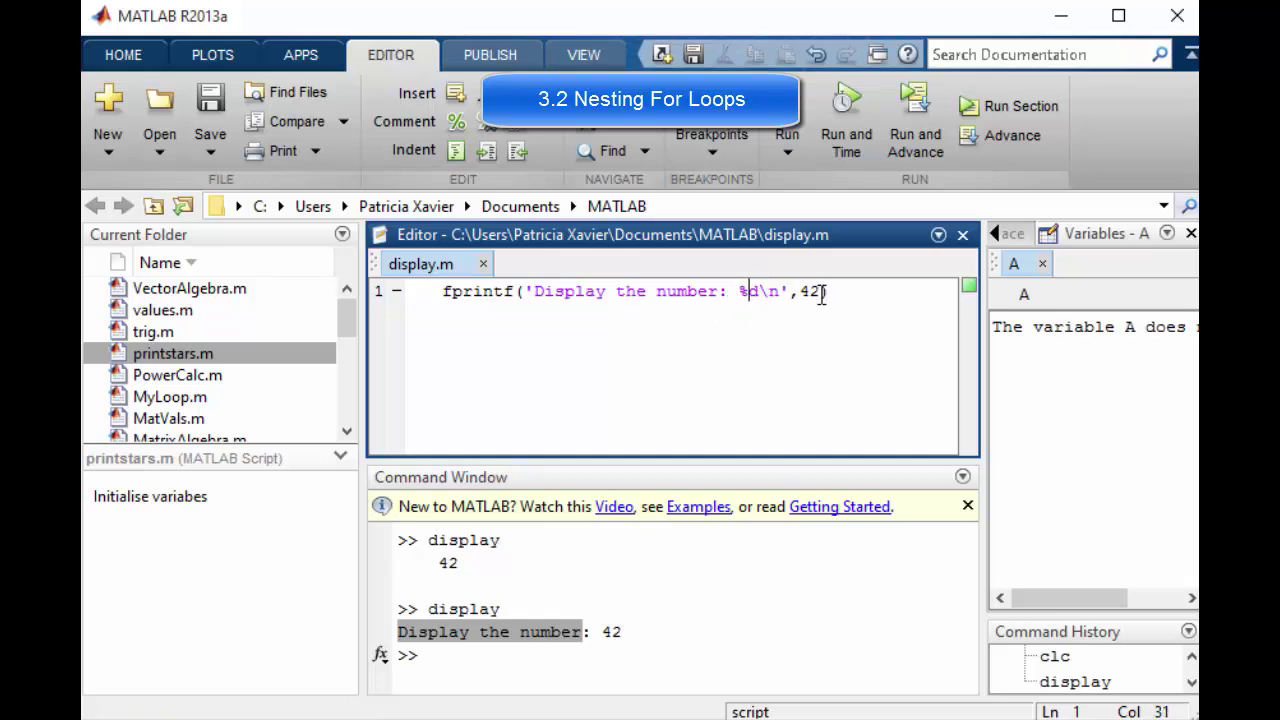
left_click_drag(819, 291, 801, 291)
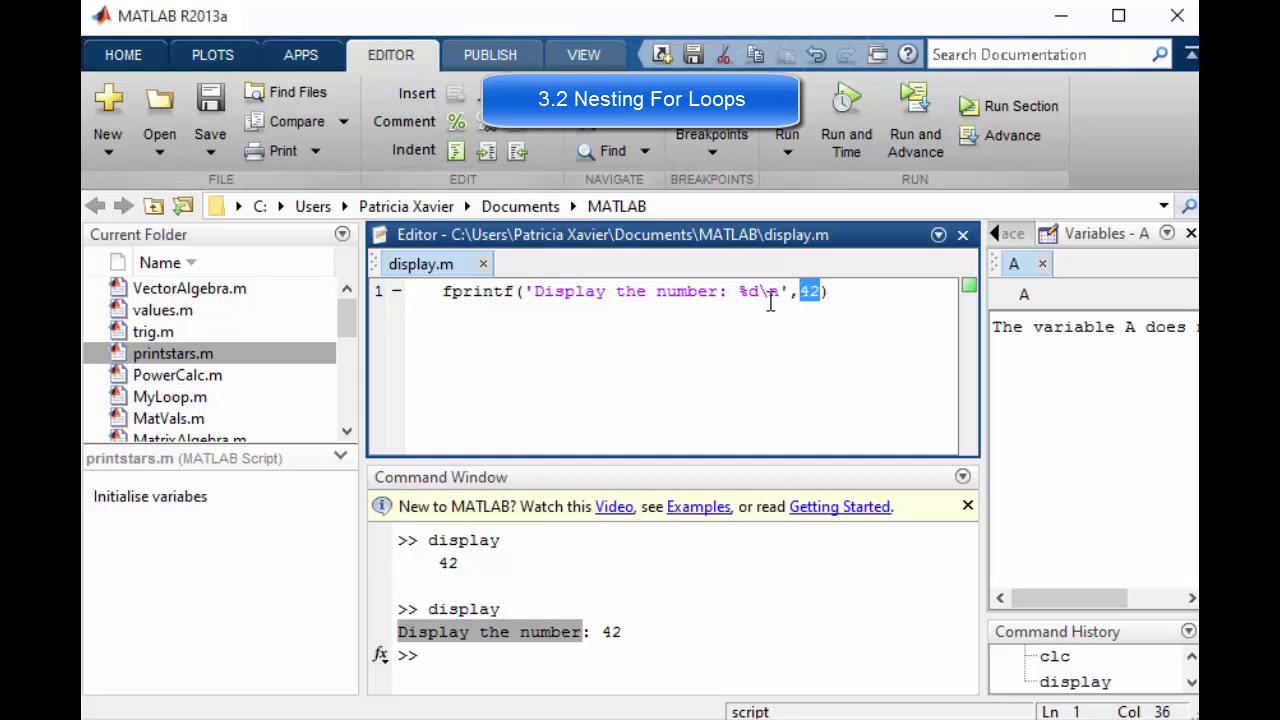
left_click_drag(740, 291, 740, 291)
left_click(795, 291)
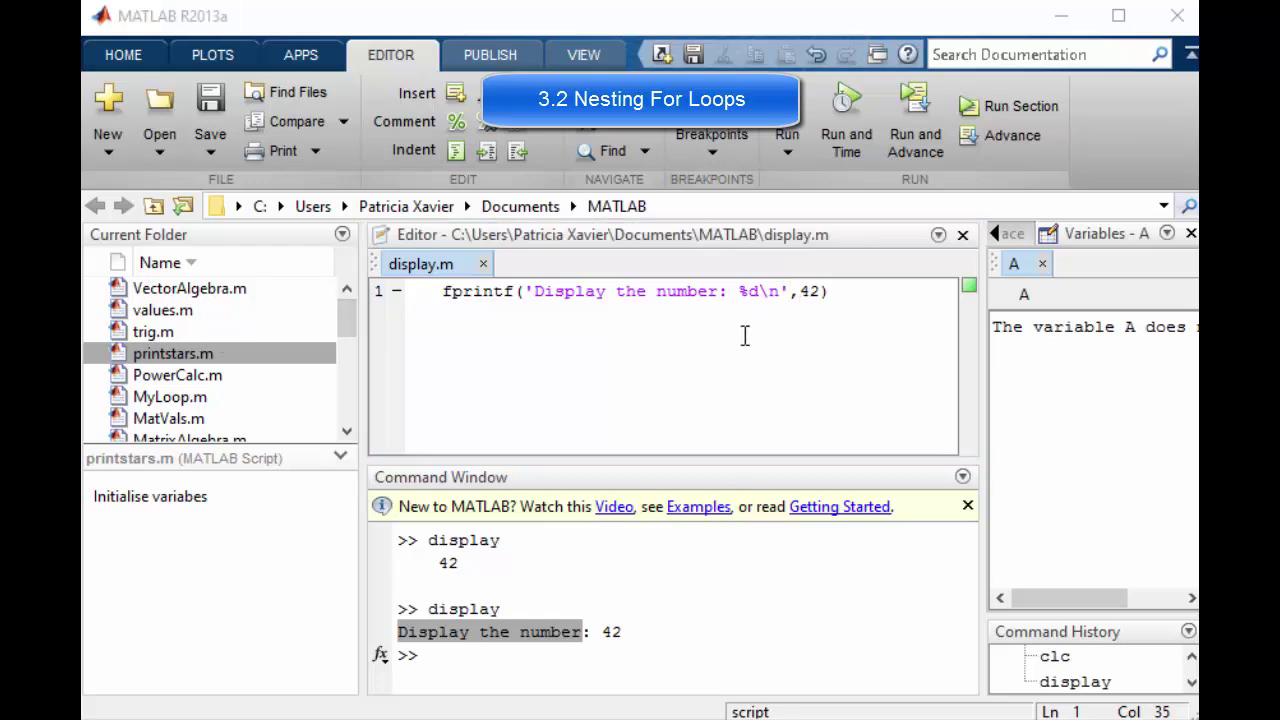
- Swap the %d placeholder for %f, save, and rerun to print 42.000000
left_click(752, 298)
key("Delete")
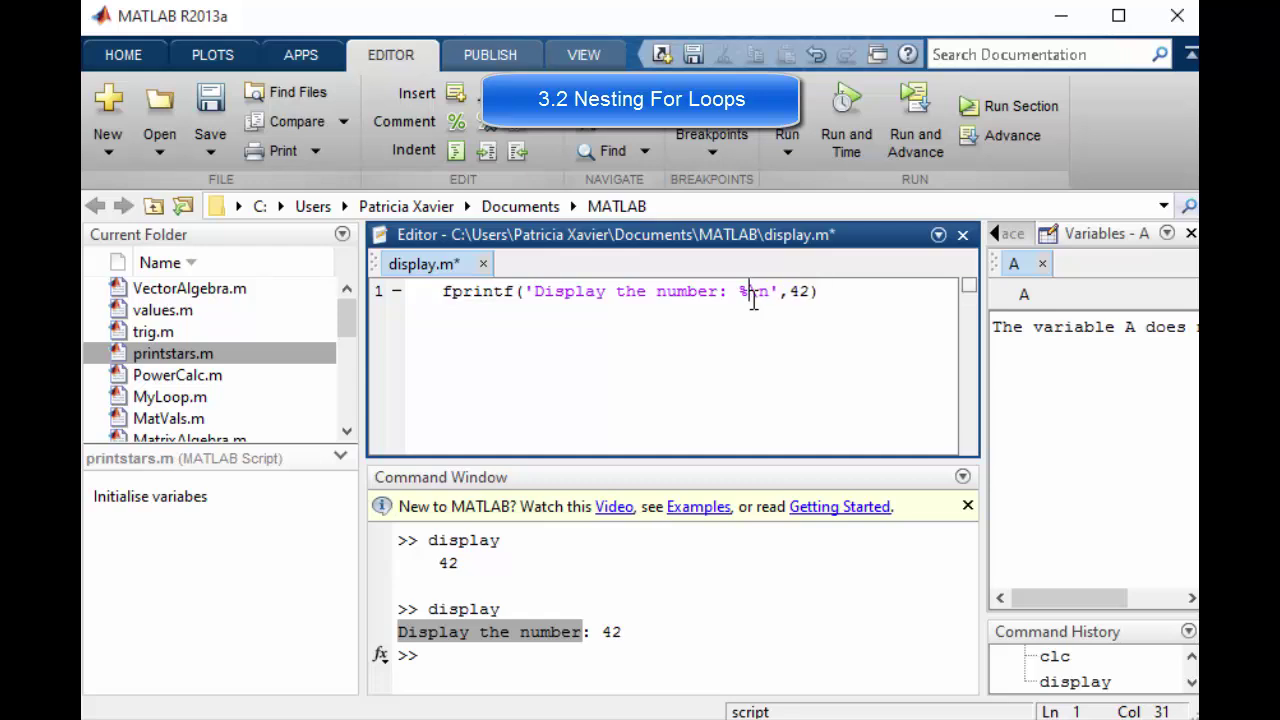
type("f")
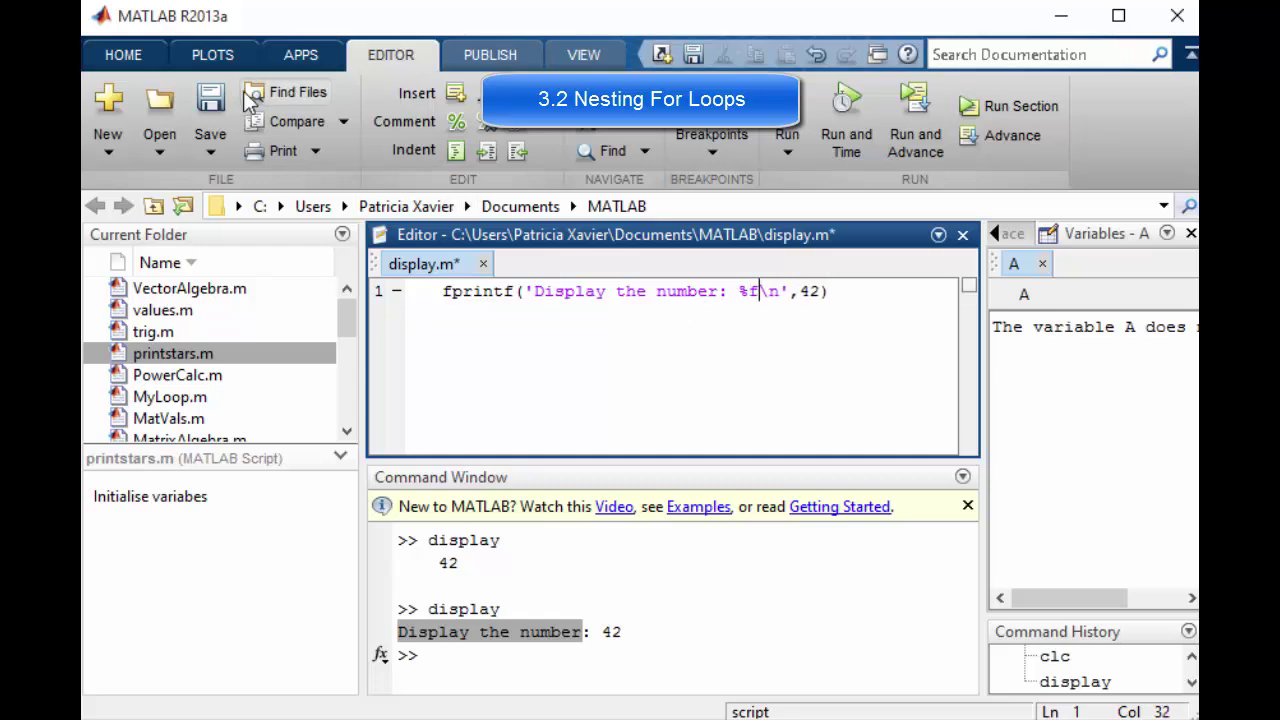
left_click(229, 98)
left_click(787, 110)
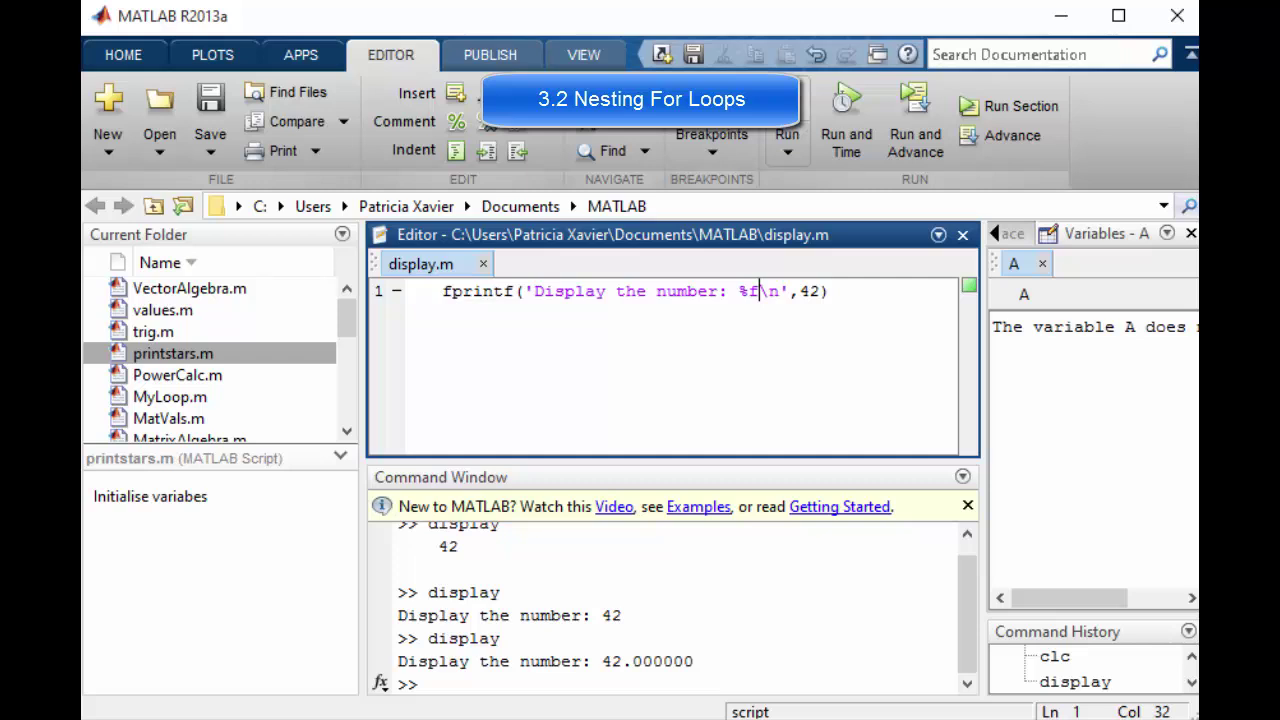
left_click(711, 666)
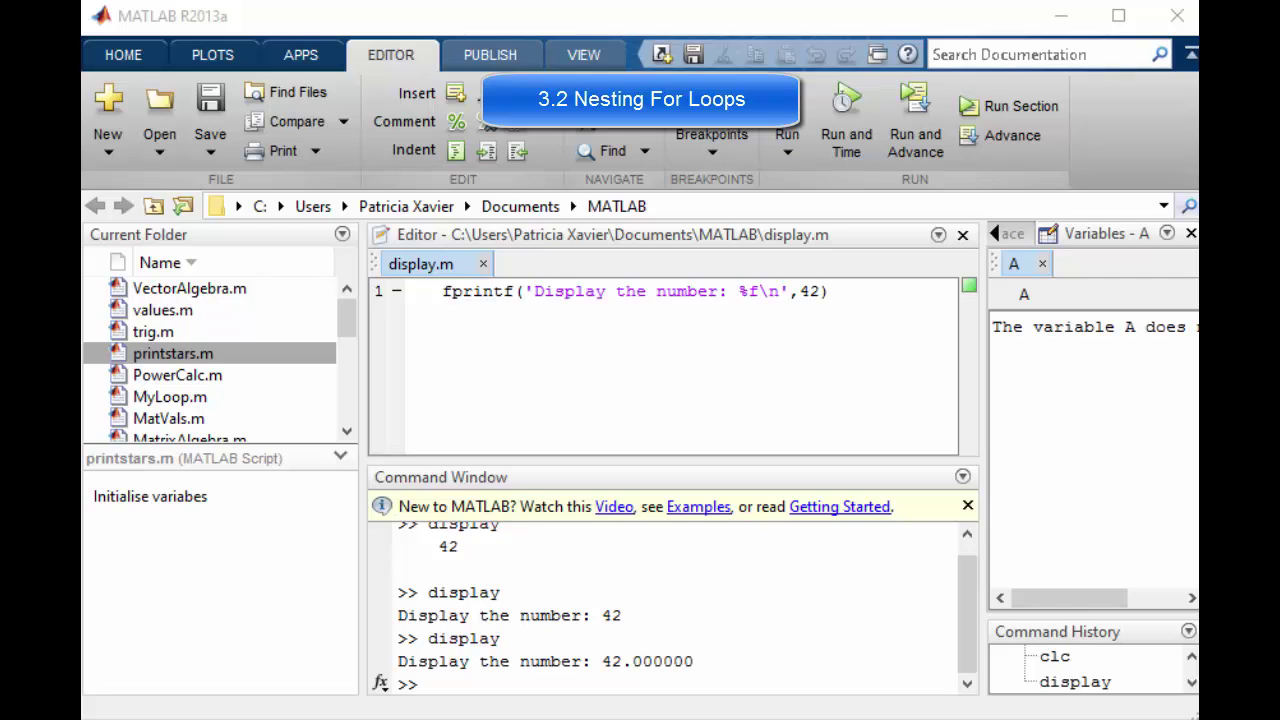
- Change the format to %2.1f, save, and run to print 42.0
left_click(758, 289)
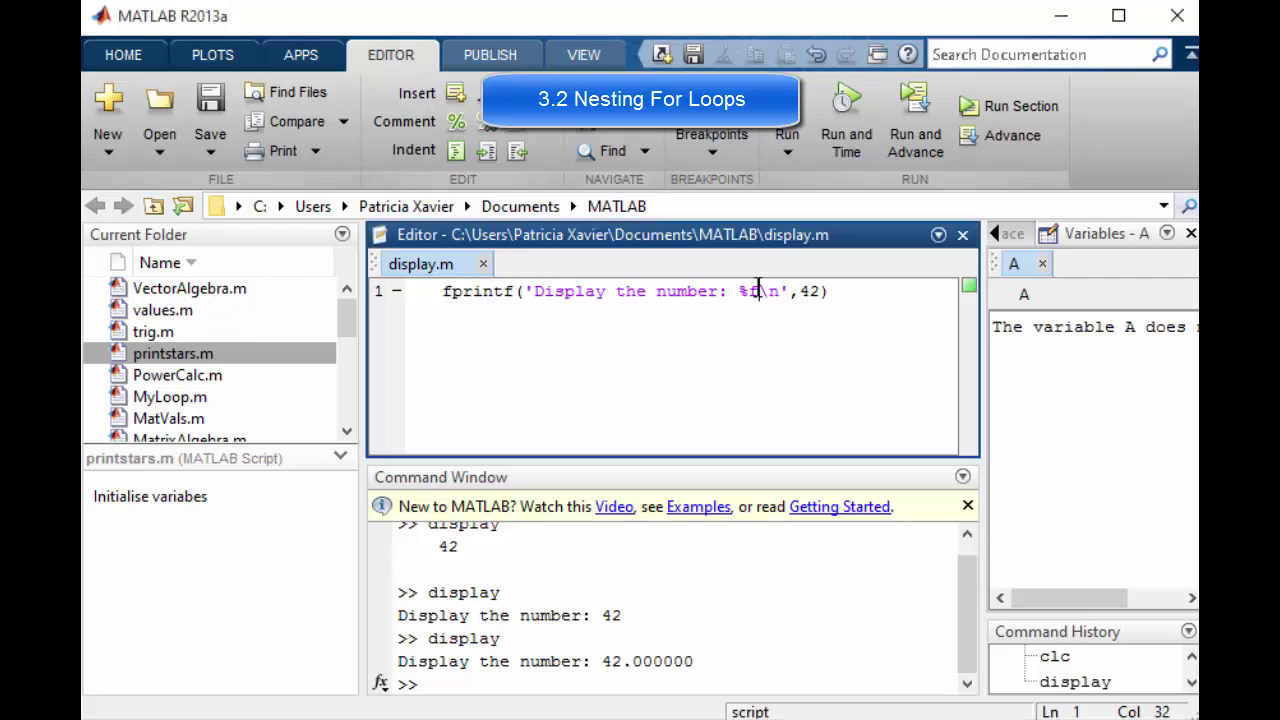
type("d2.1")
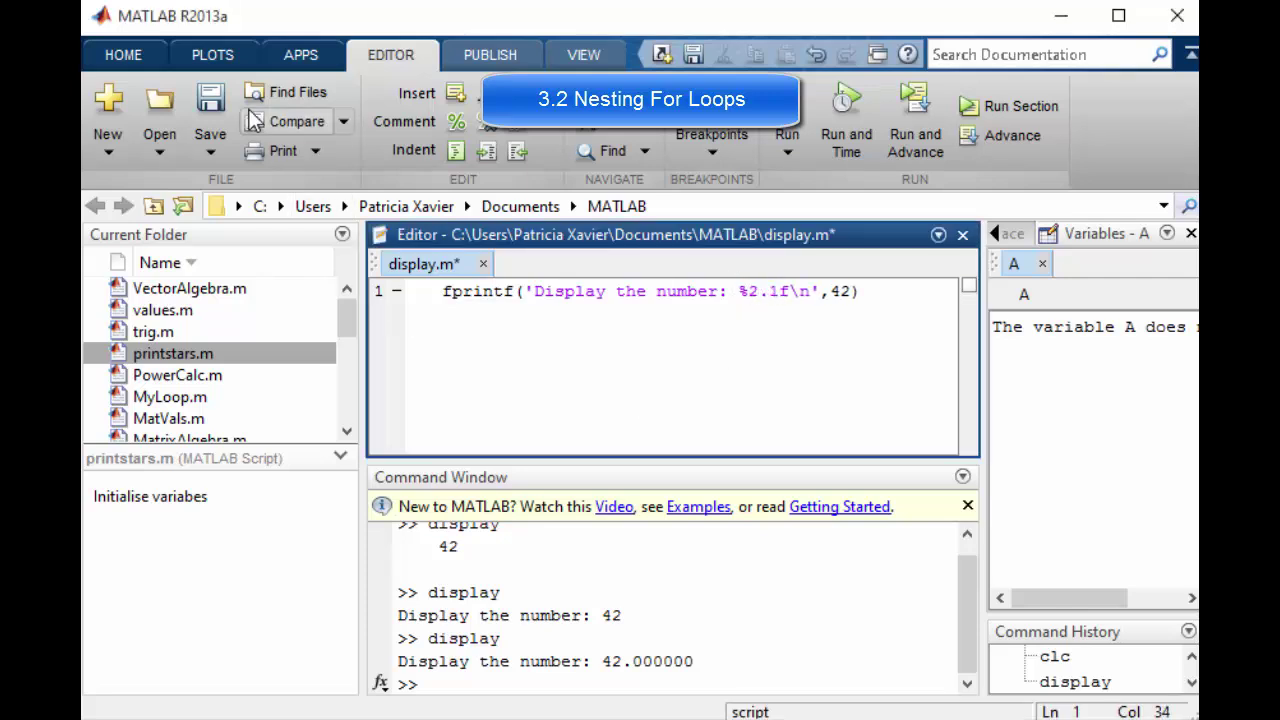
left_click(210, 105)
left_click(800, 118)
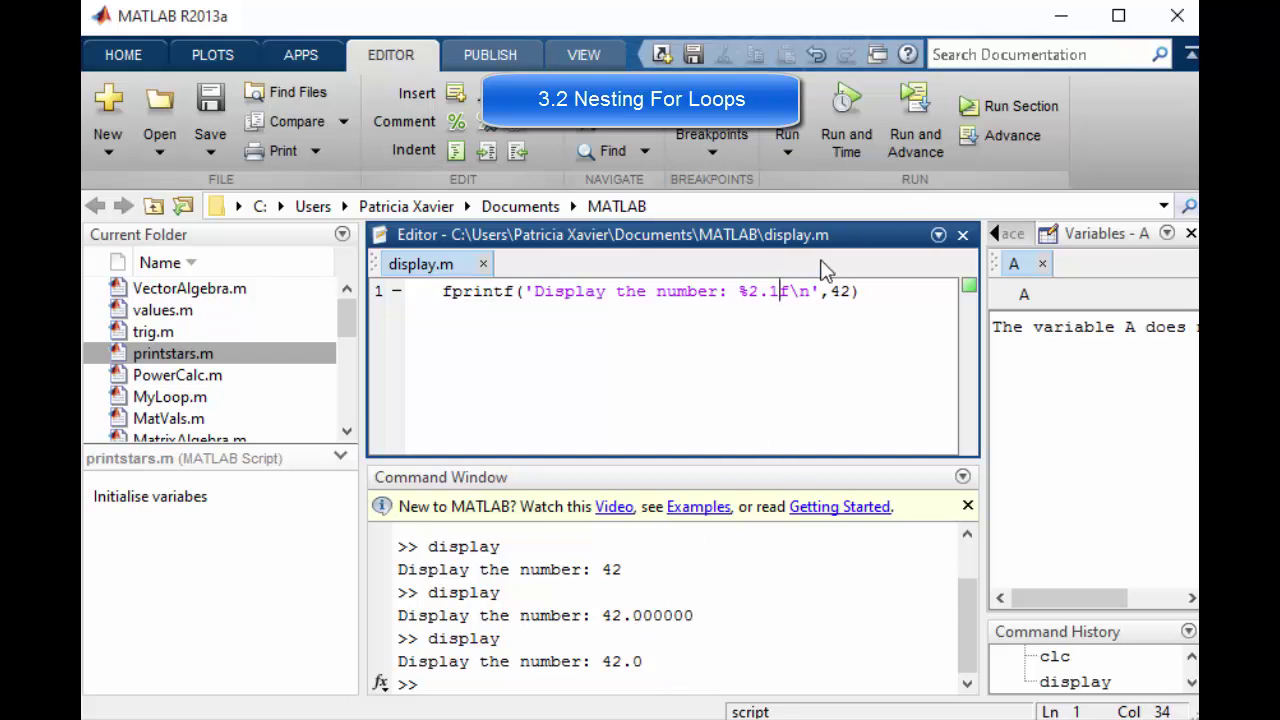
- Raise the precision to %2.2f, save, and run to print 42.00
double_click(759, 290)
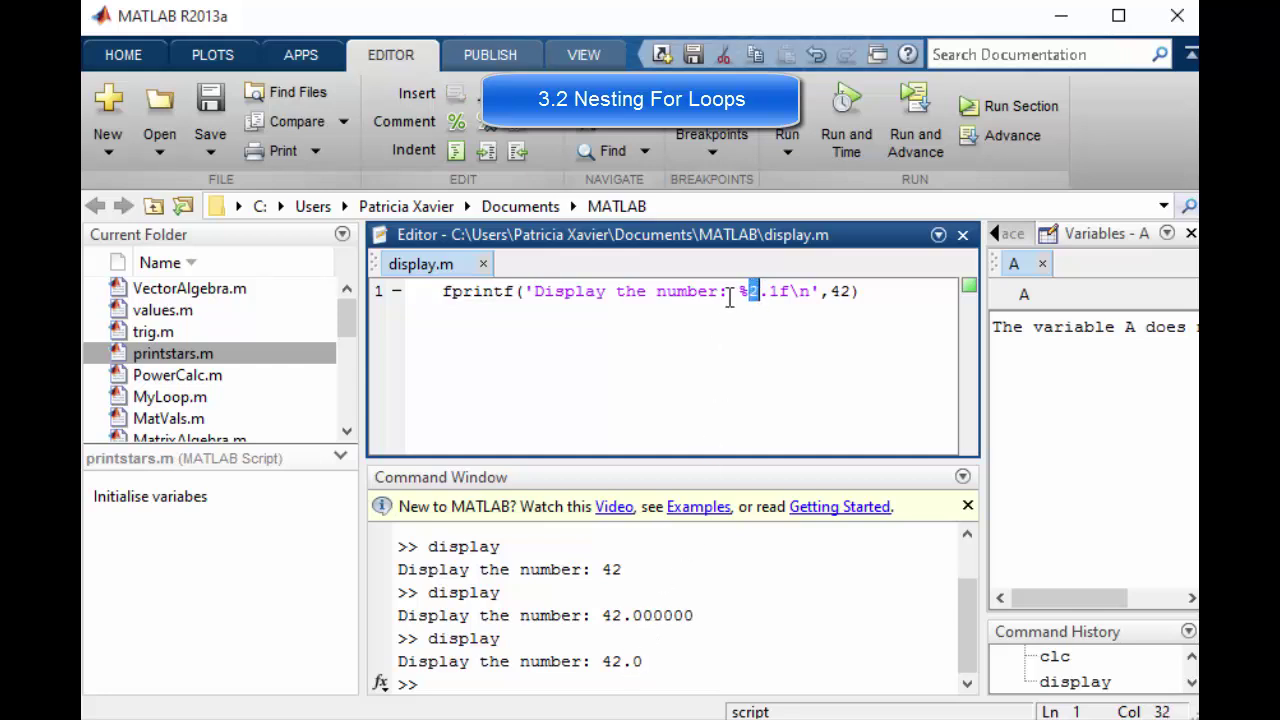
left_click(614, 672)
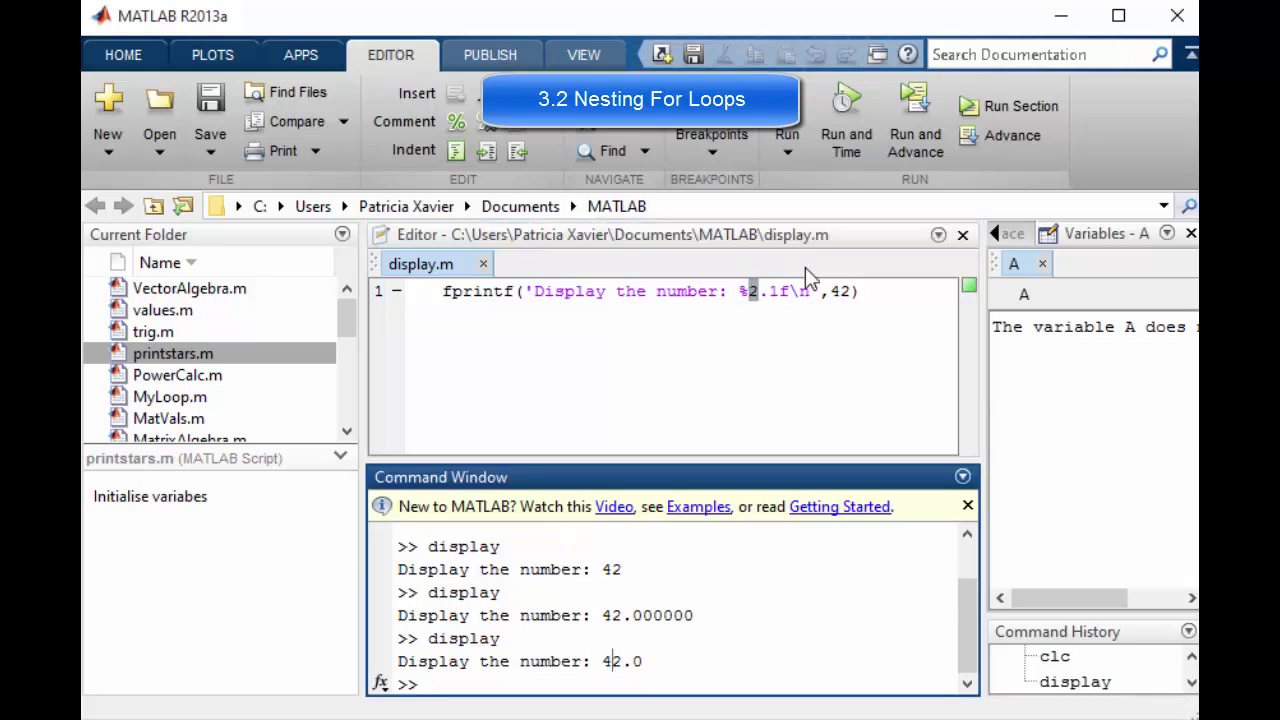
left_click(779, 300)
key("BackSpace")
type("2")
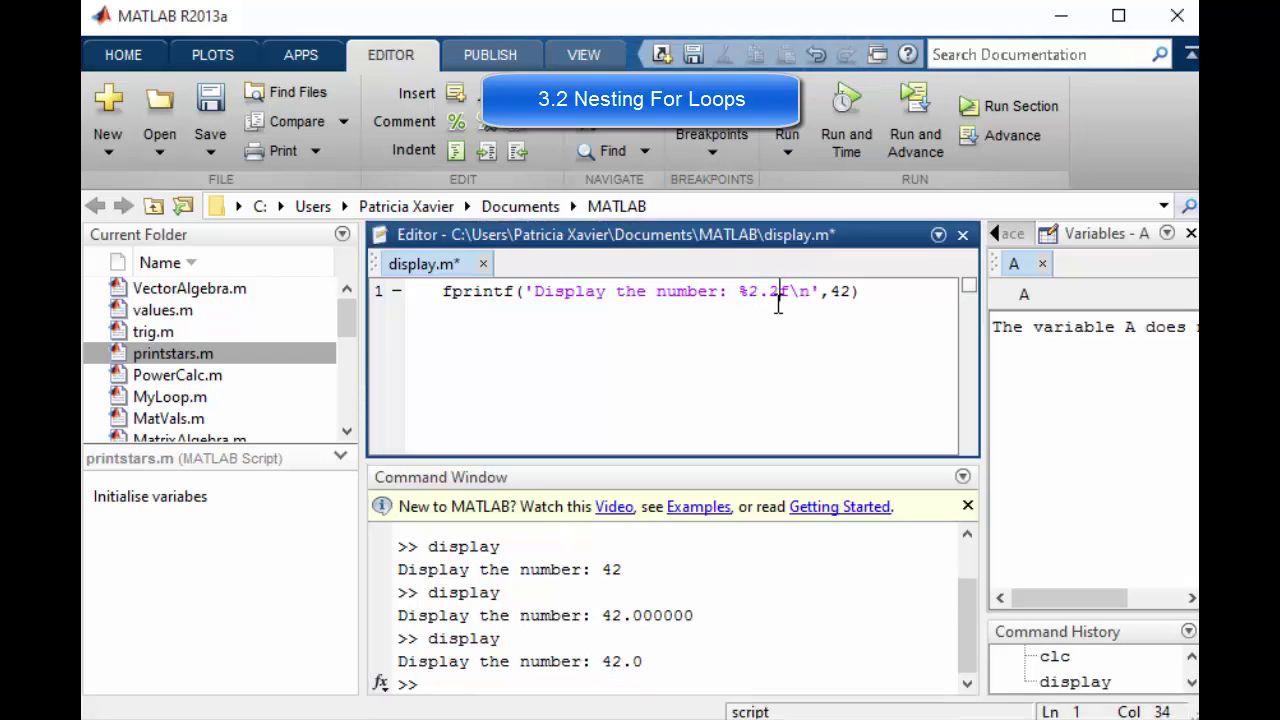
left_click(210, 100)
left_click(787, 135)
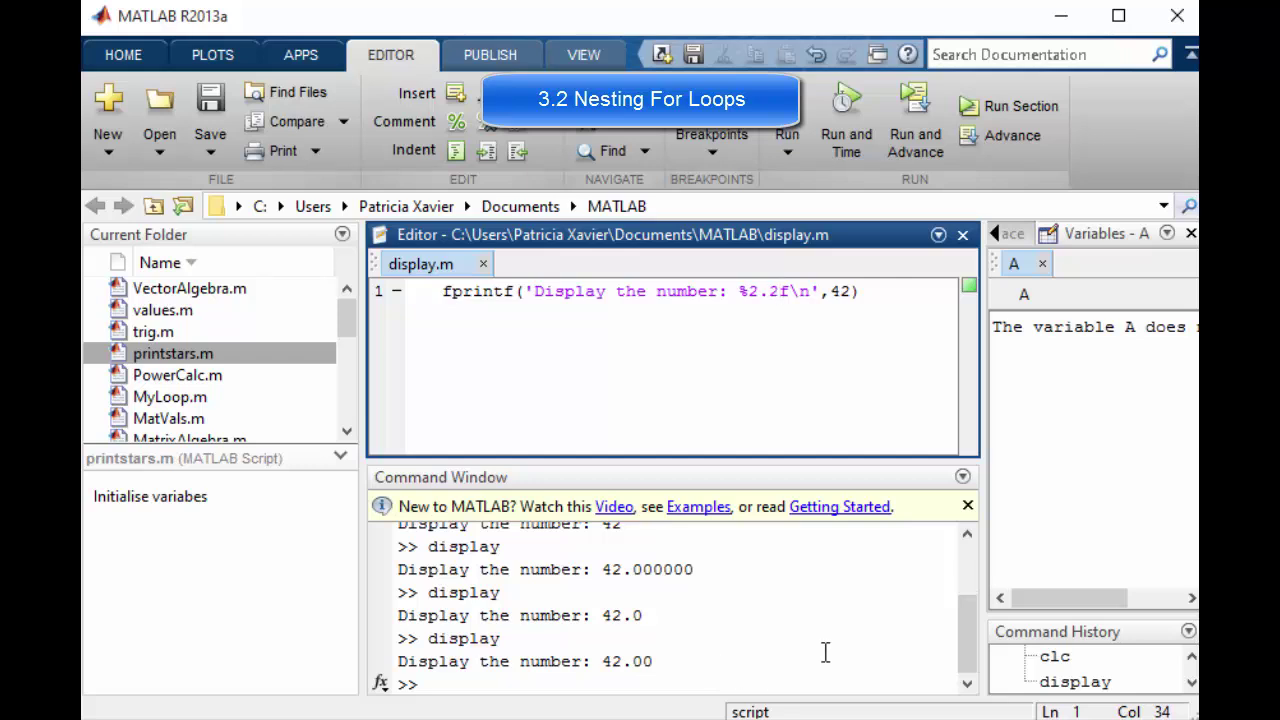
- Delete the \n from the format, save, and run so 42.00 runs into the prompt
left_click_drag(792, 290, 815, 290)
key("BackSpace")
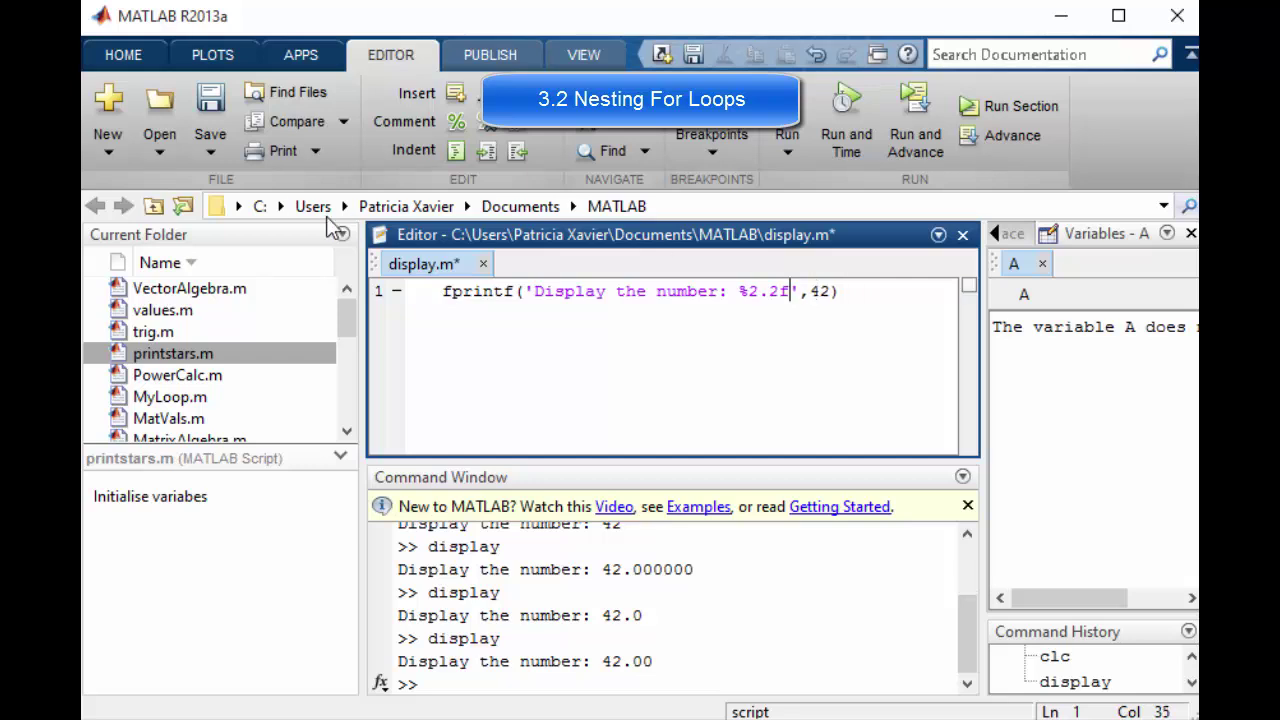
key("ctrl+s")
left_click(797, 124)
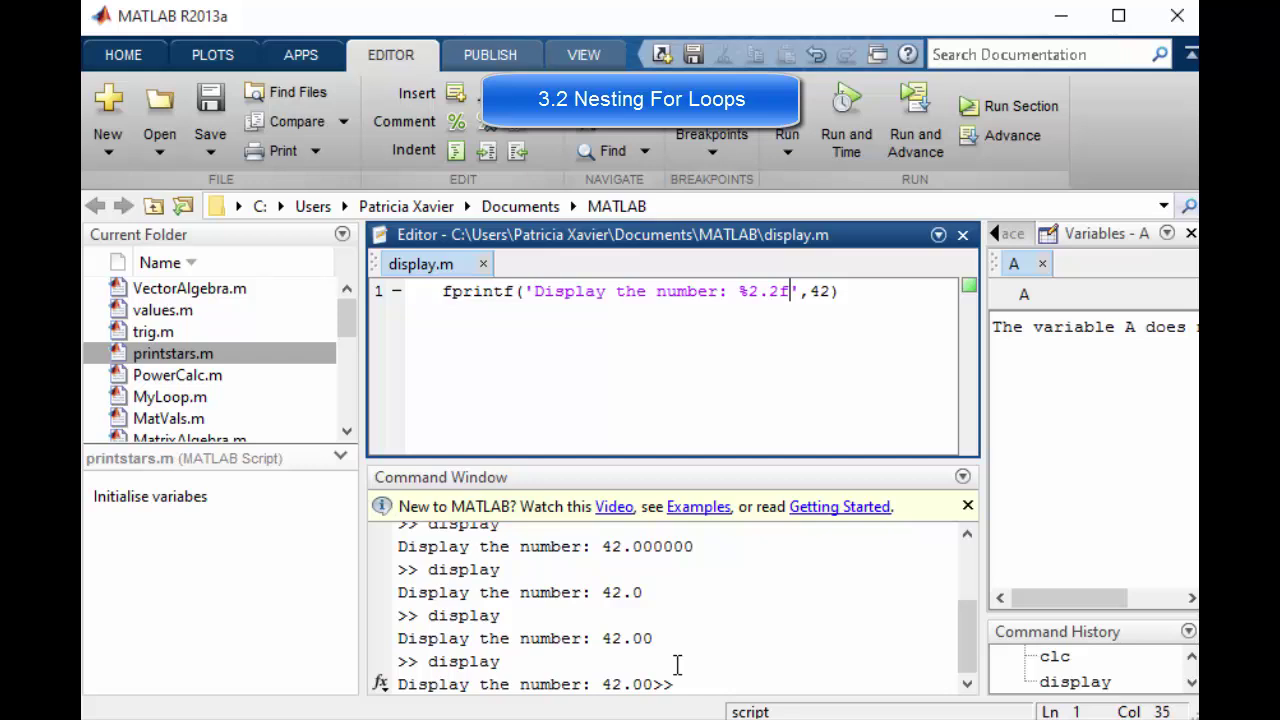
right_click(645, 680)
left_click(620, 684)
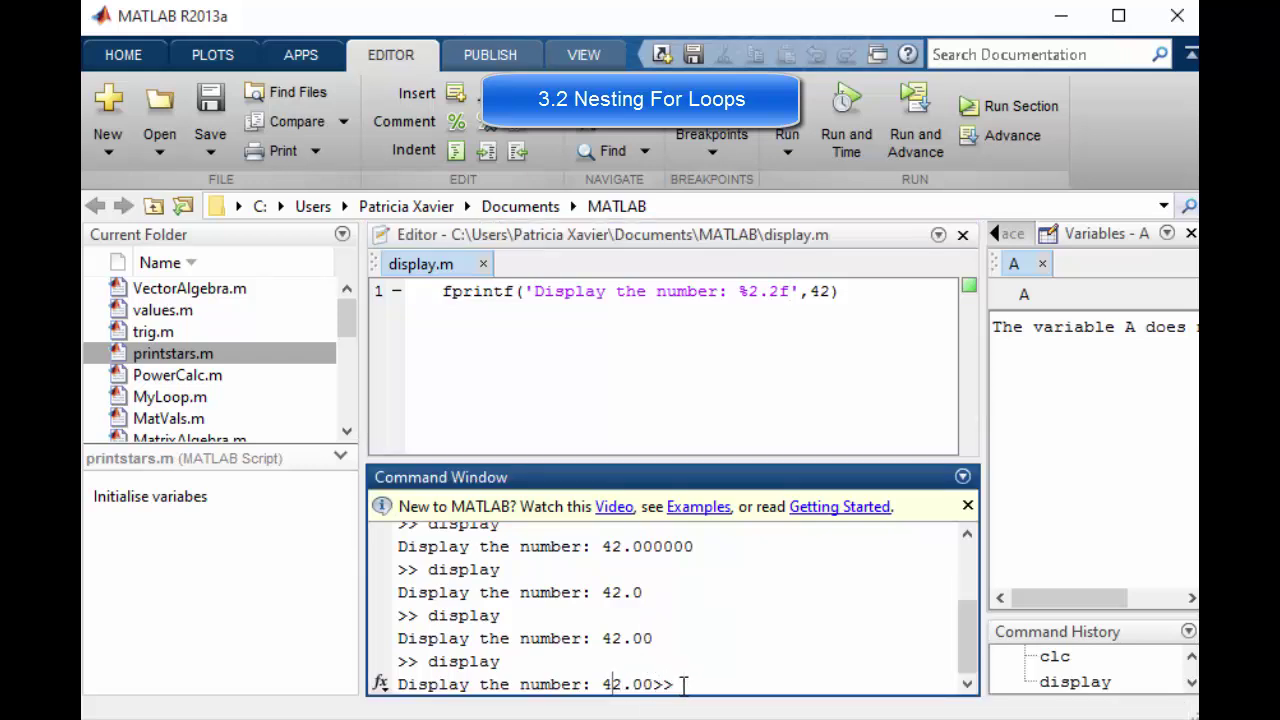
- Restore \n after %2.2f, save, and rerun display.m
left_click(791, 291)
type("\\n")
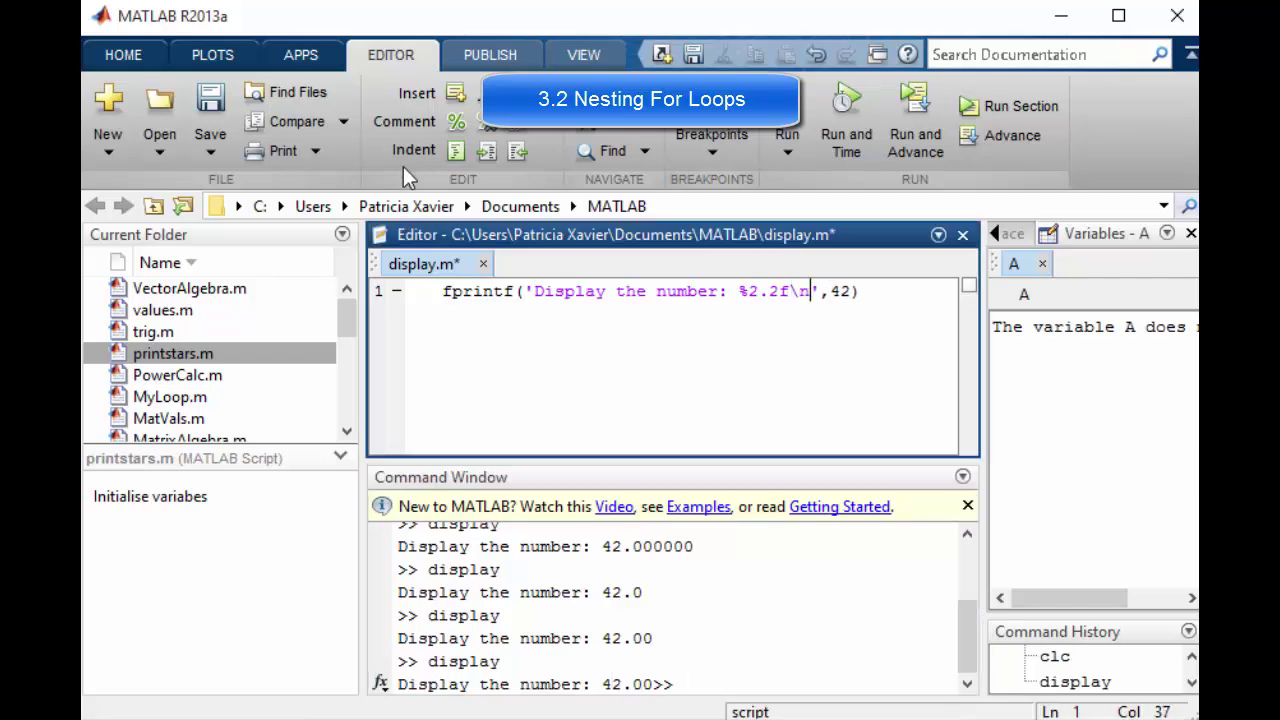
left_click(212, 100)
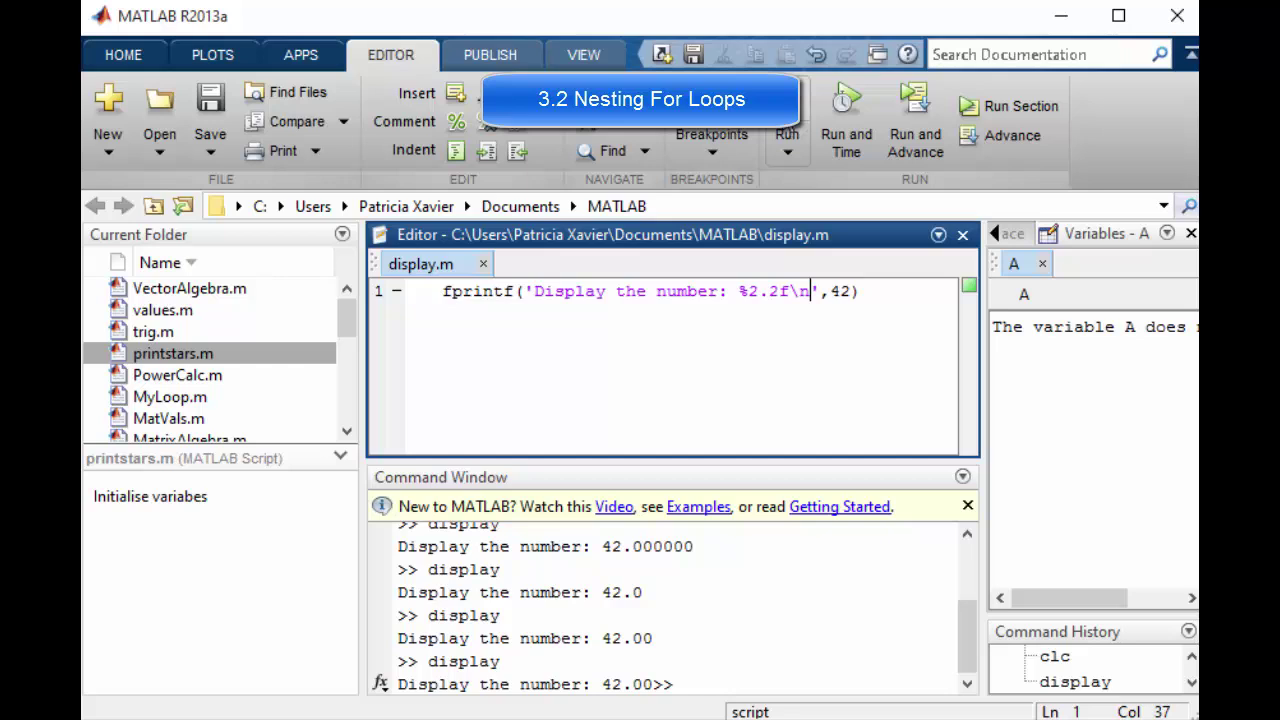
left_click(787, 110)
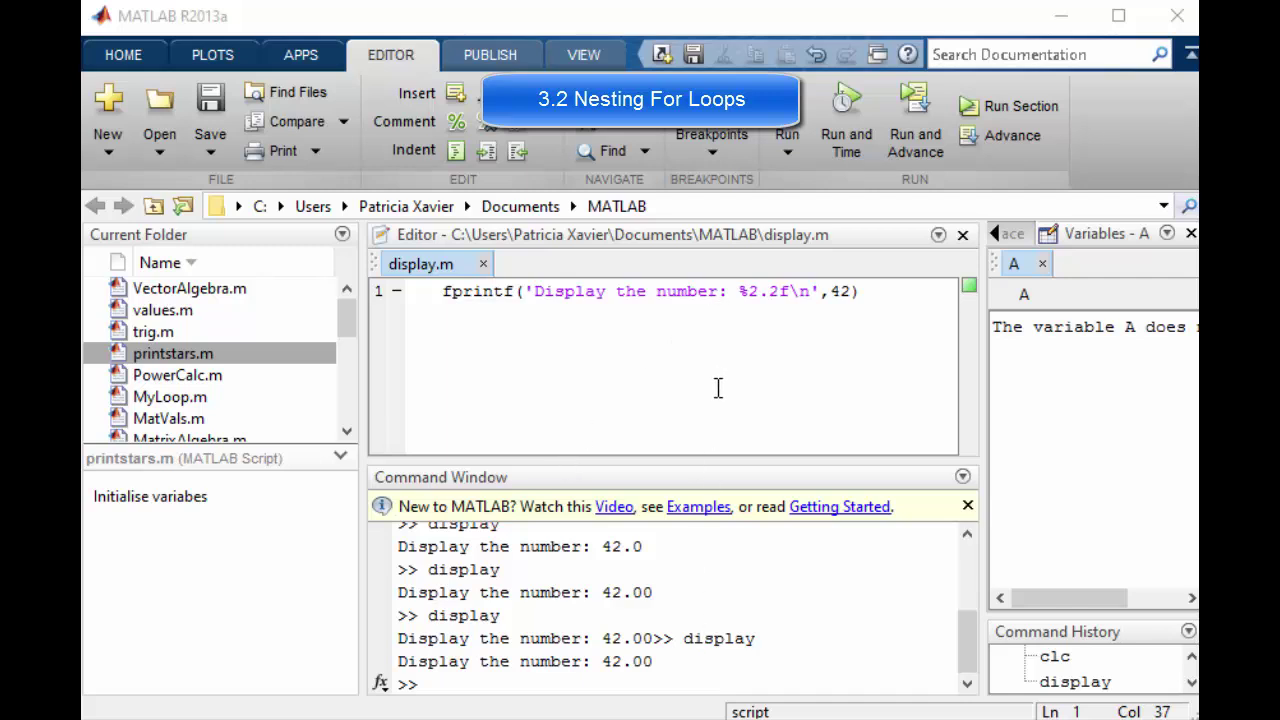
- Close display.m and empty the workspace and Command Window with clear and clc
left_click(484, 264)
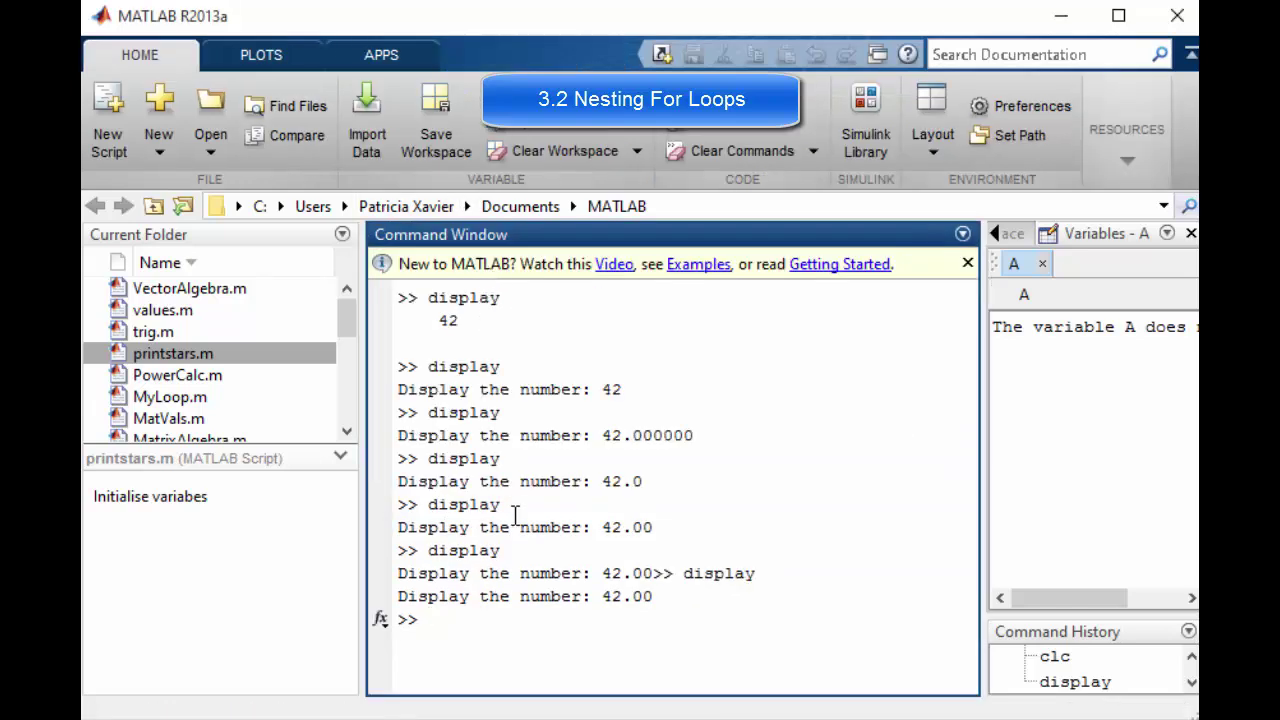
type("clear")
key("Return")
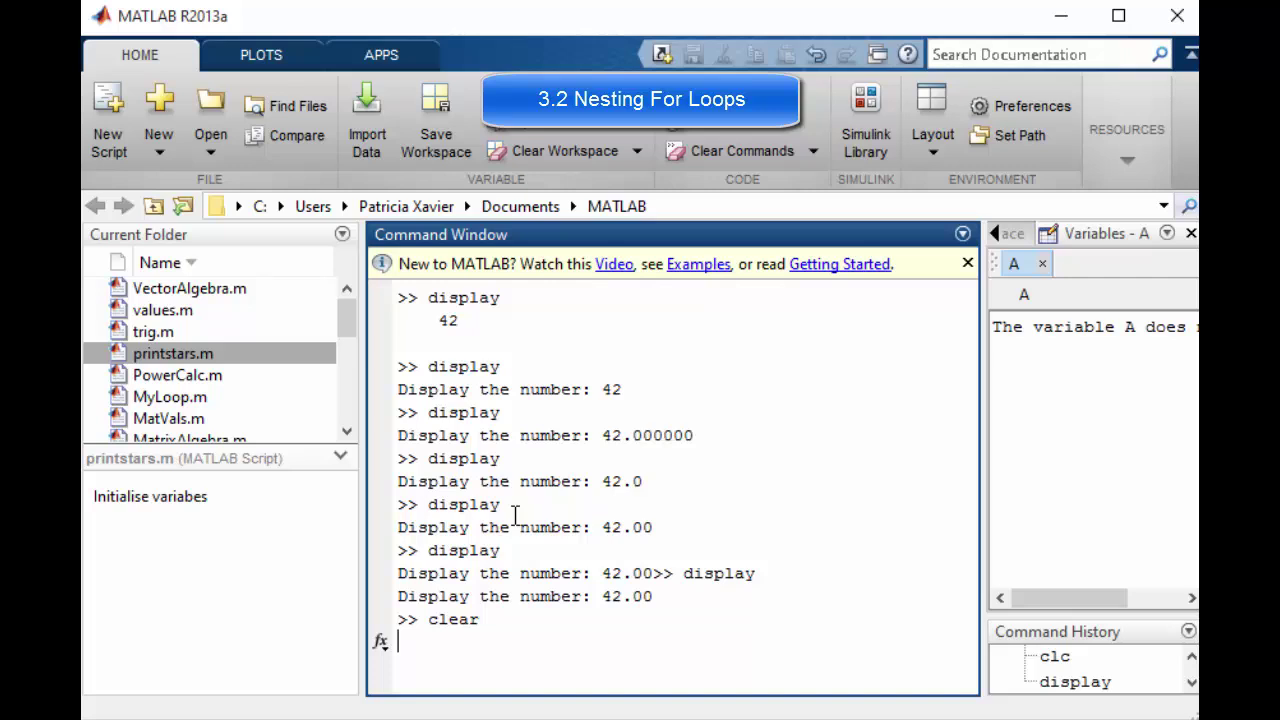
type("clc")
key("Return")
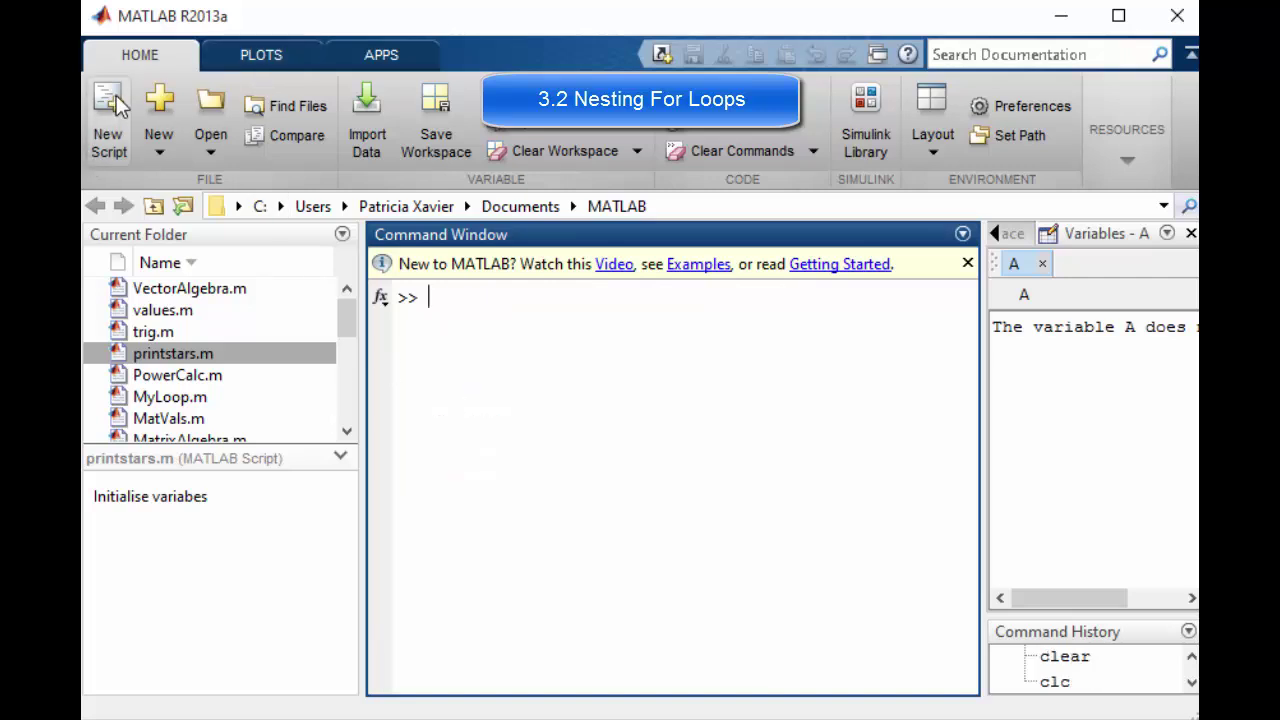
- Create a script saved as randomnums.m containing rand, then save and run it
left_click(114, 100)
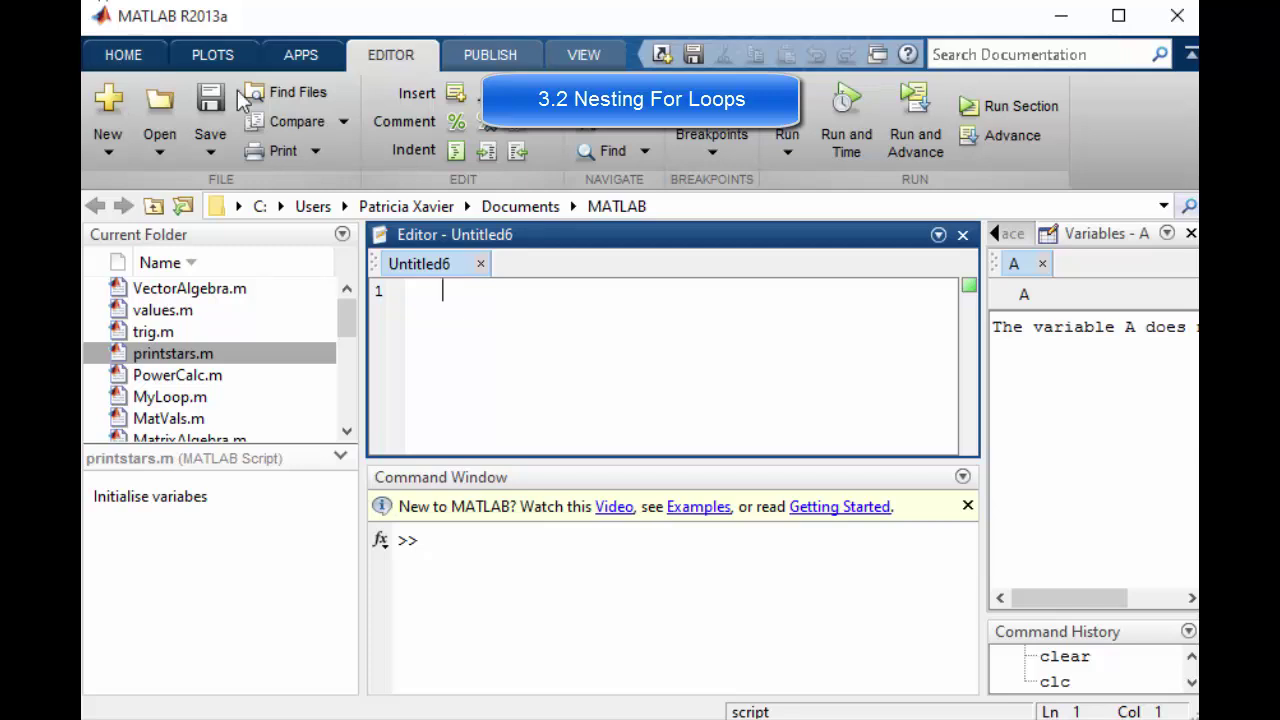
left_click(201, 96)
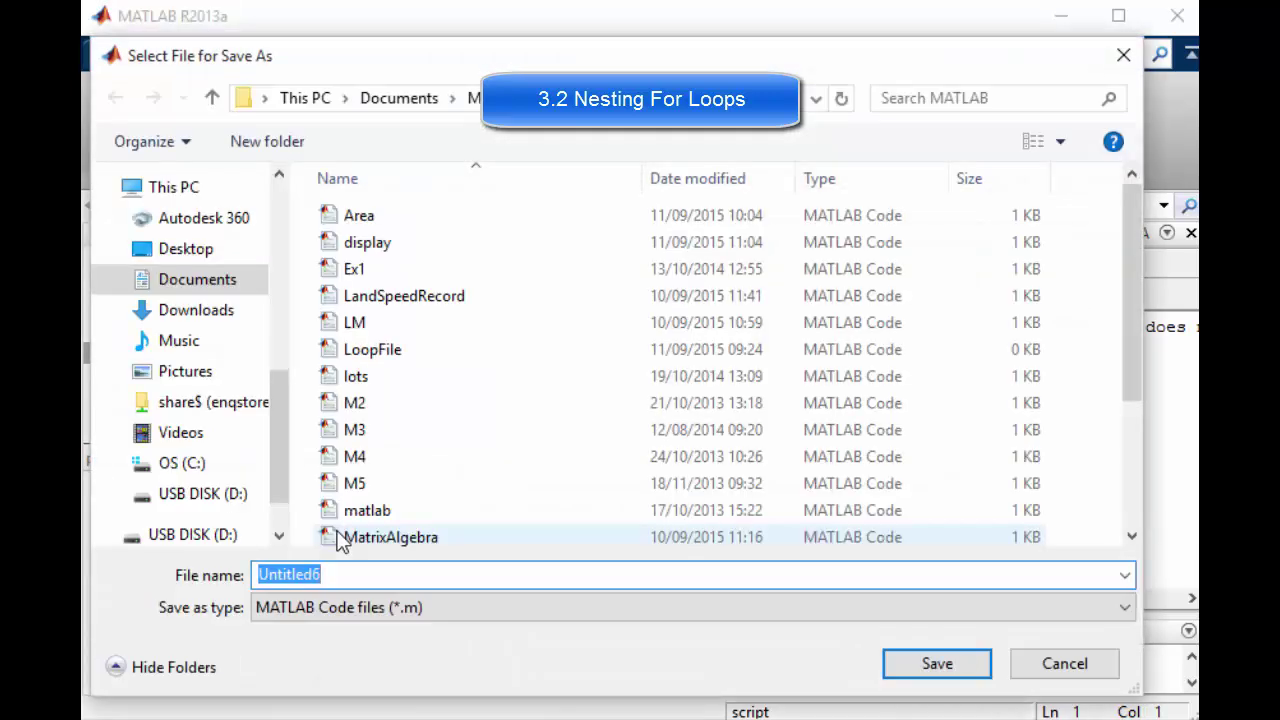
type("randomnums")
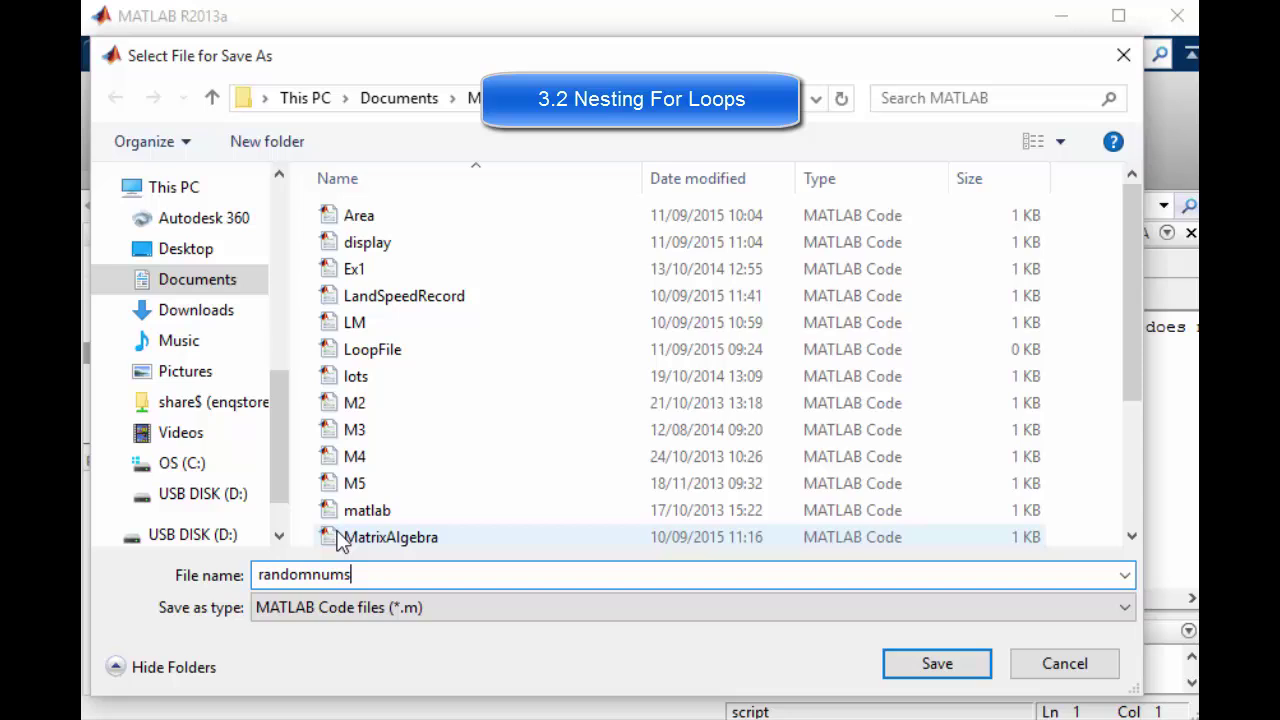
key("Return")
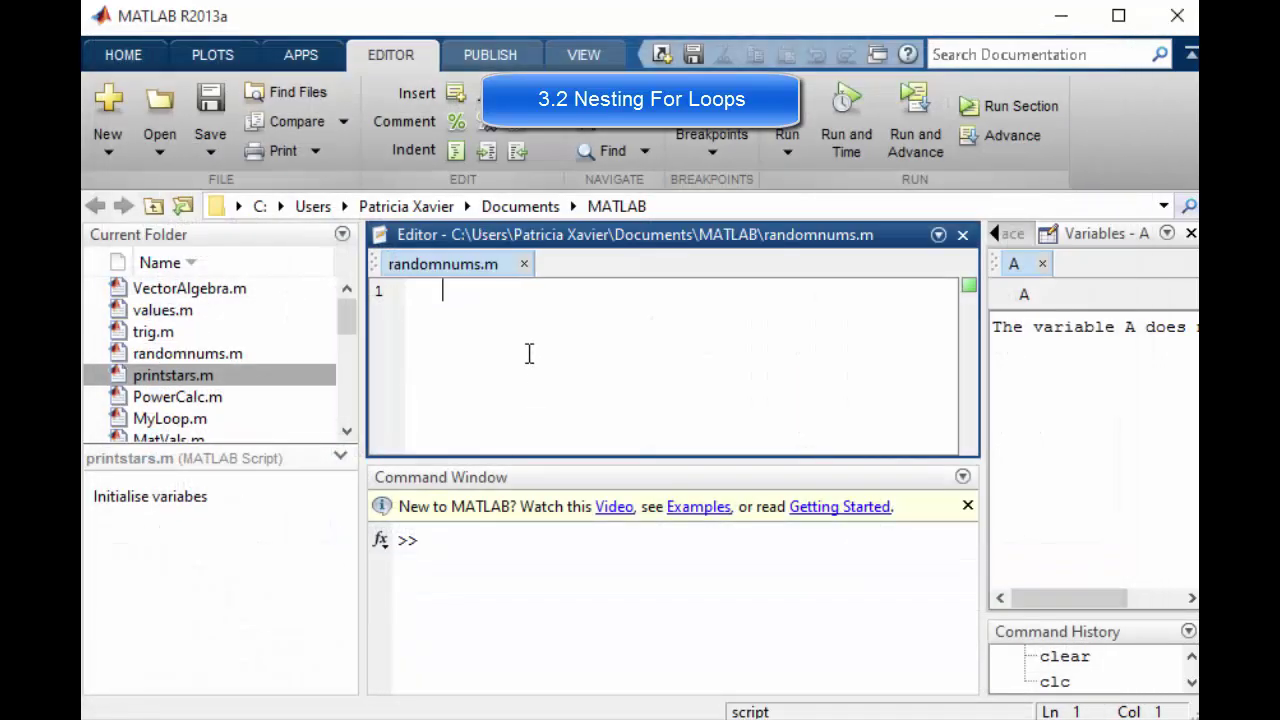
type("r")
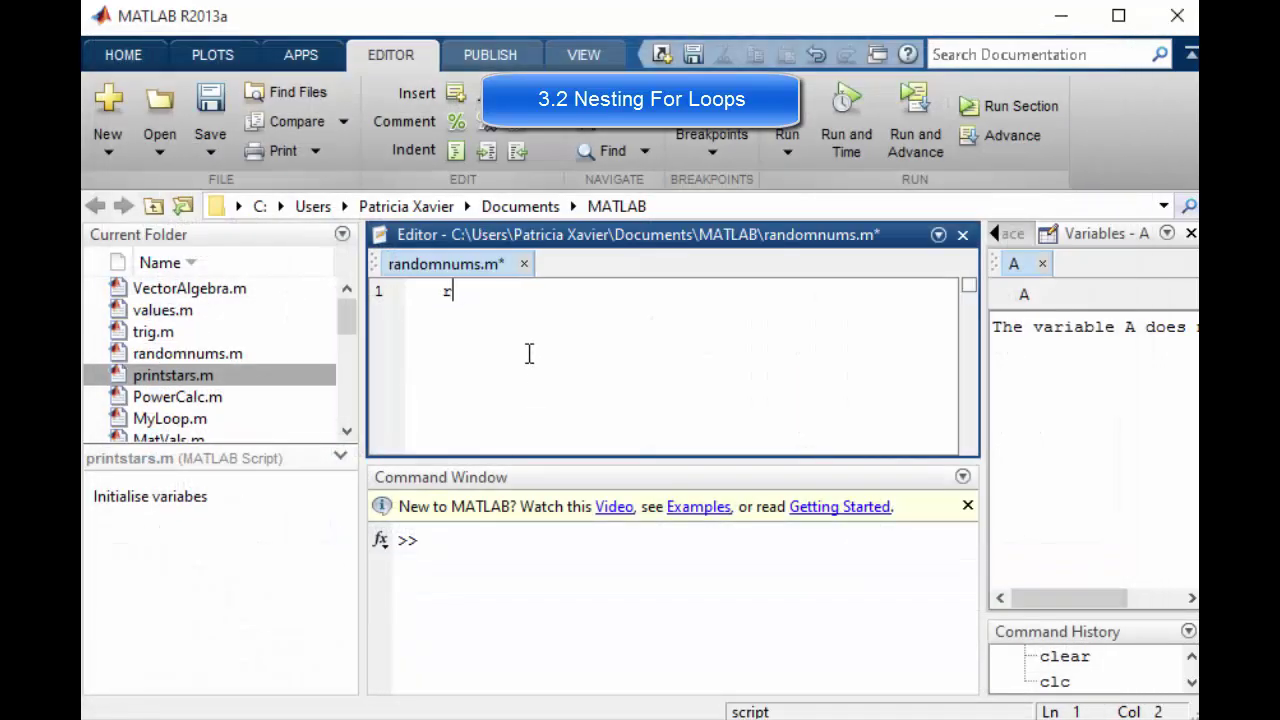
type("and")
left_click(213, 110)
- Save and run randomnums, then highlight its 0.8147 result
left_click(800, 120)
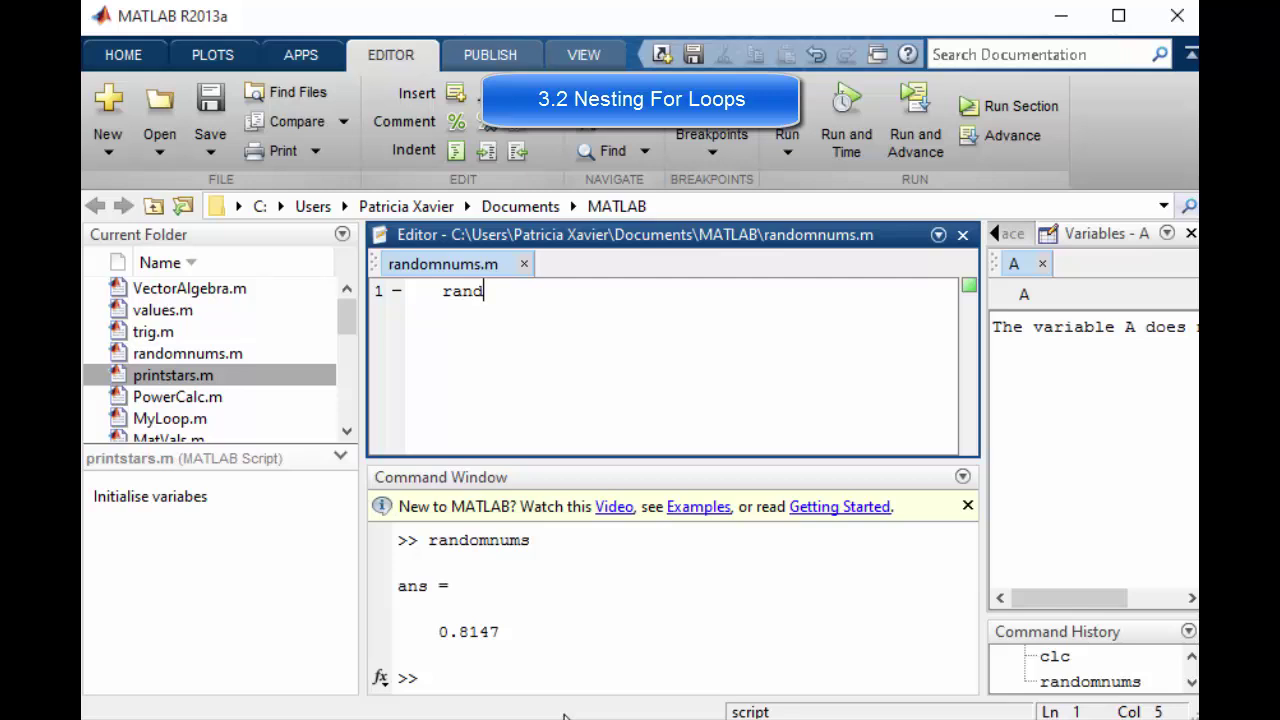
left_click_drag(501, 631, 440, 629)
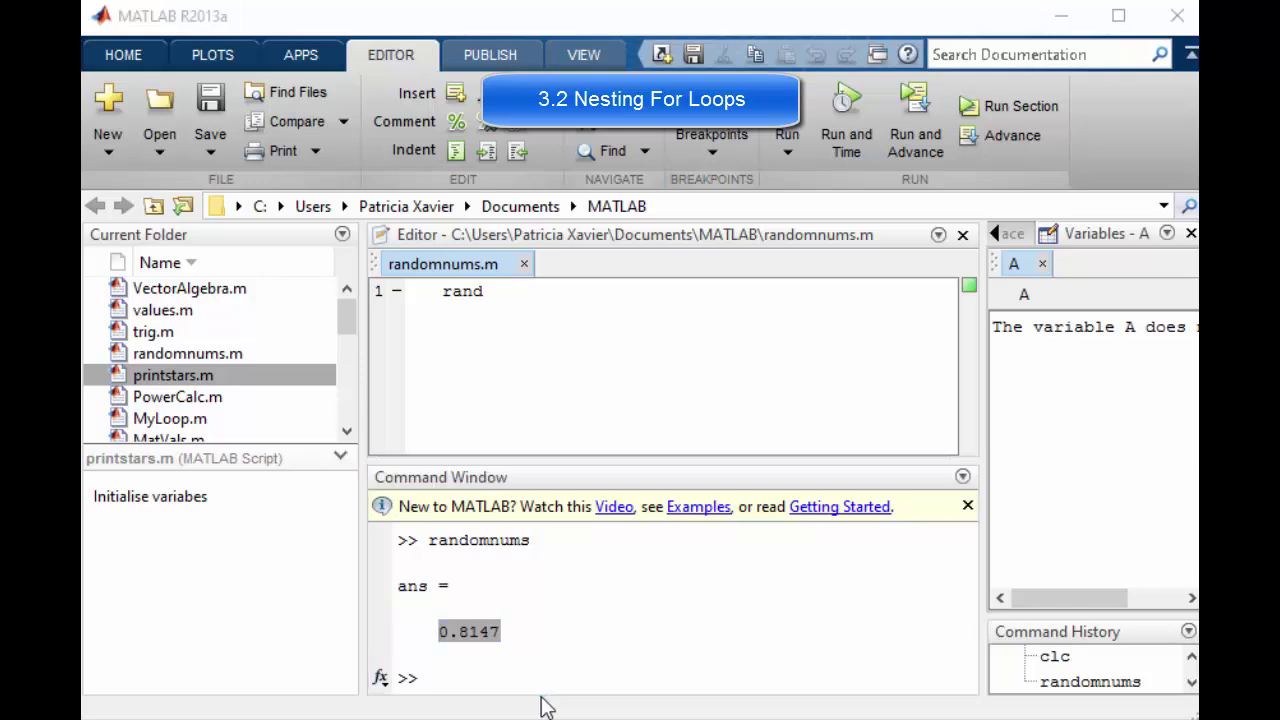
left_click(578, 640)
- Rerun randomnums from command history and scroll up to compare 0.9058 against 0.8147
key("Up")
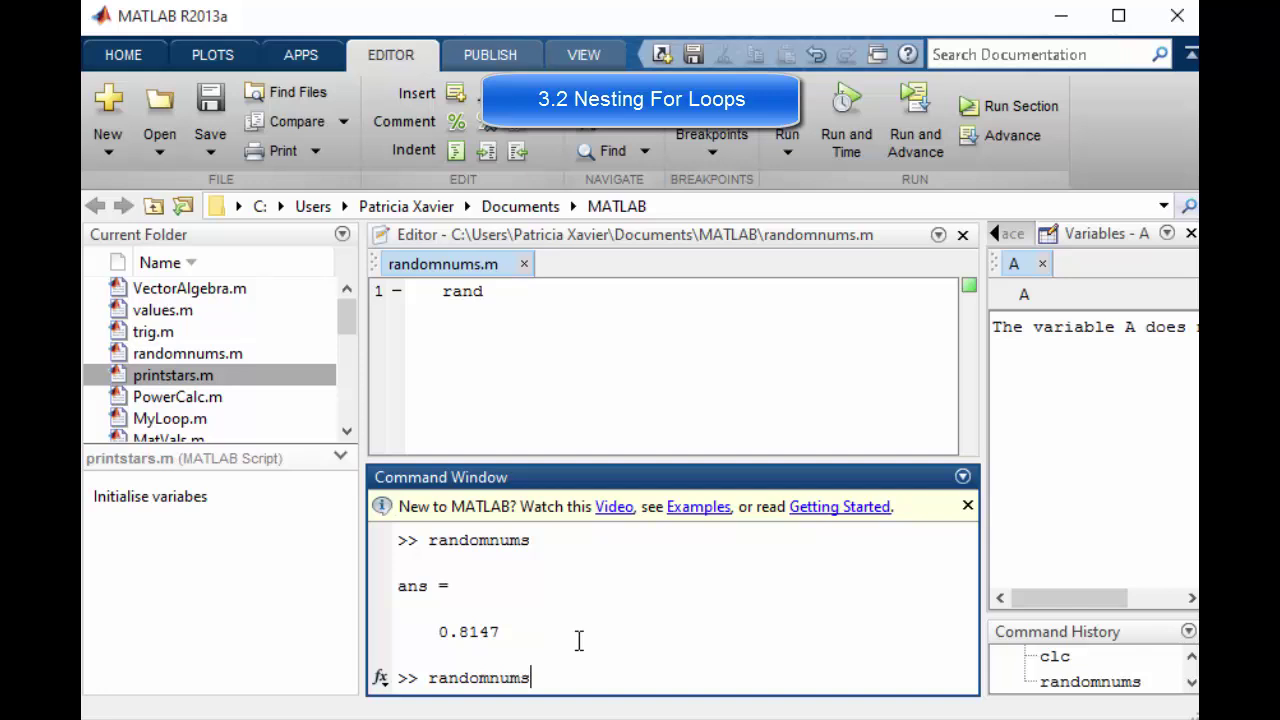
key("Return")
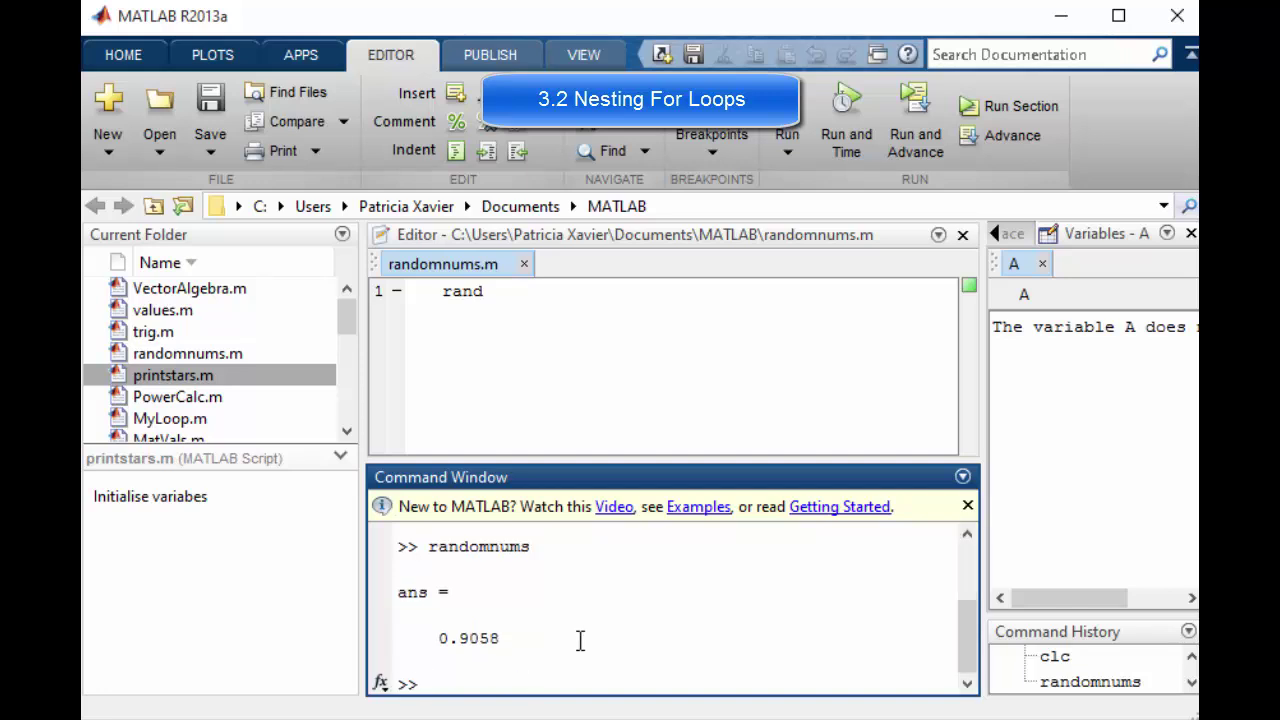
scroll(968, 538, "up", 3)
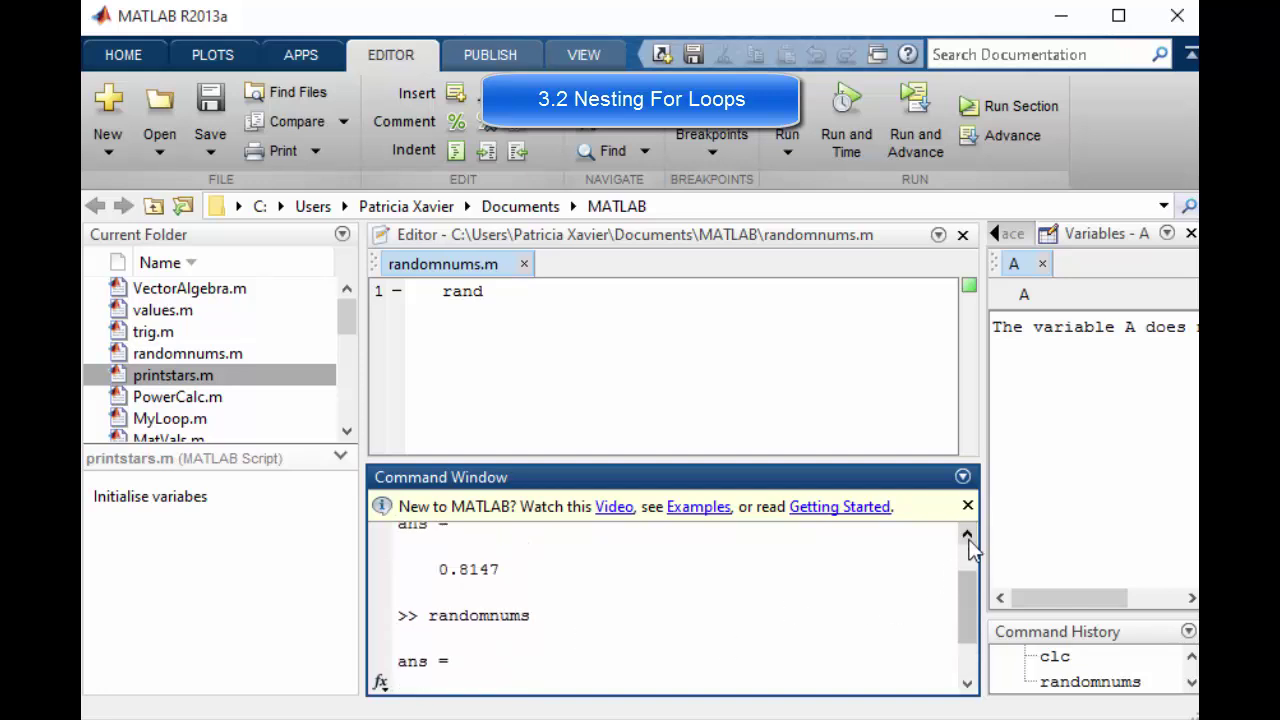
left_click(420, 645)
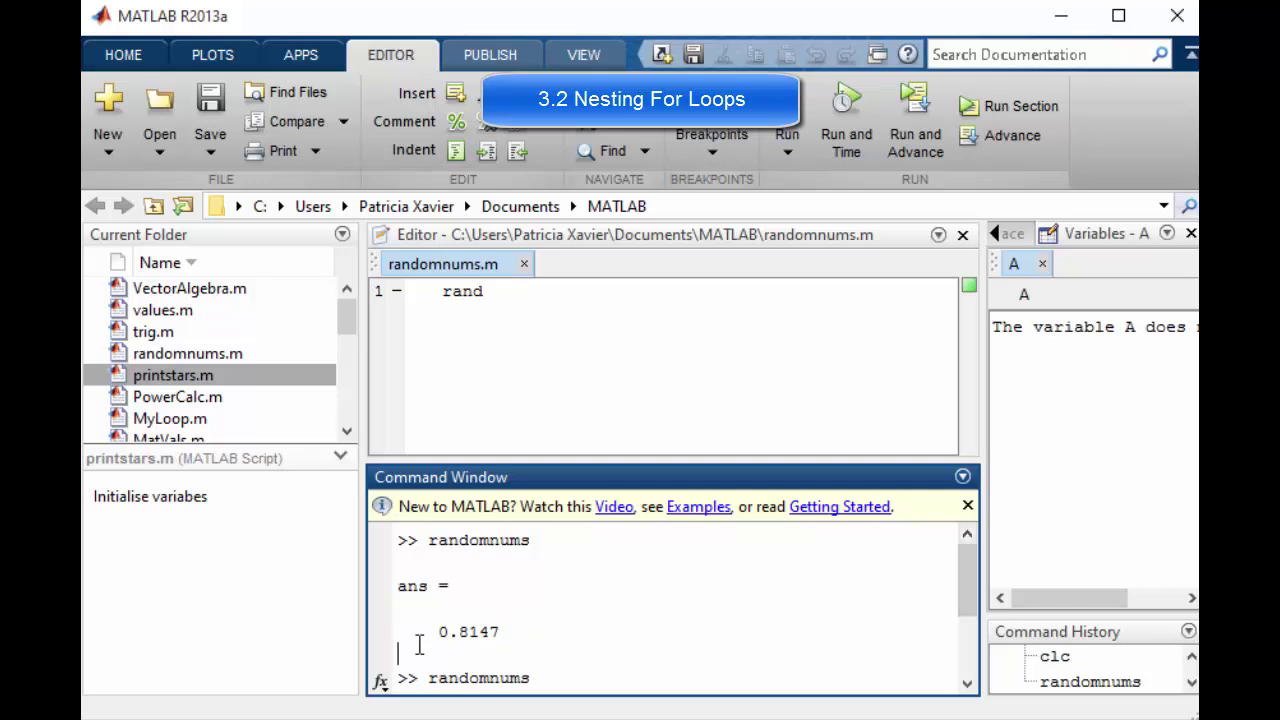
left_click(507, 631)
- Add rng('shuffle') as the first line above rand in randomnums.m, then save and run it, giving 0.9562
right_click(214, 111)
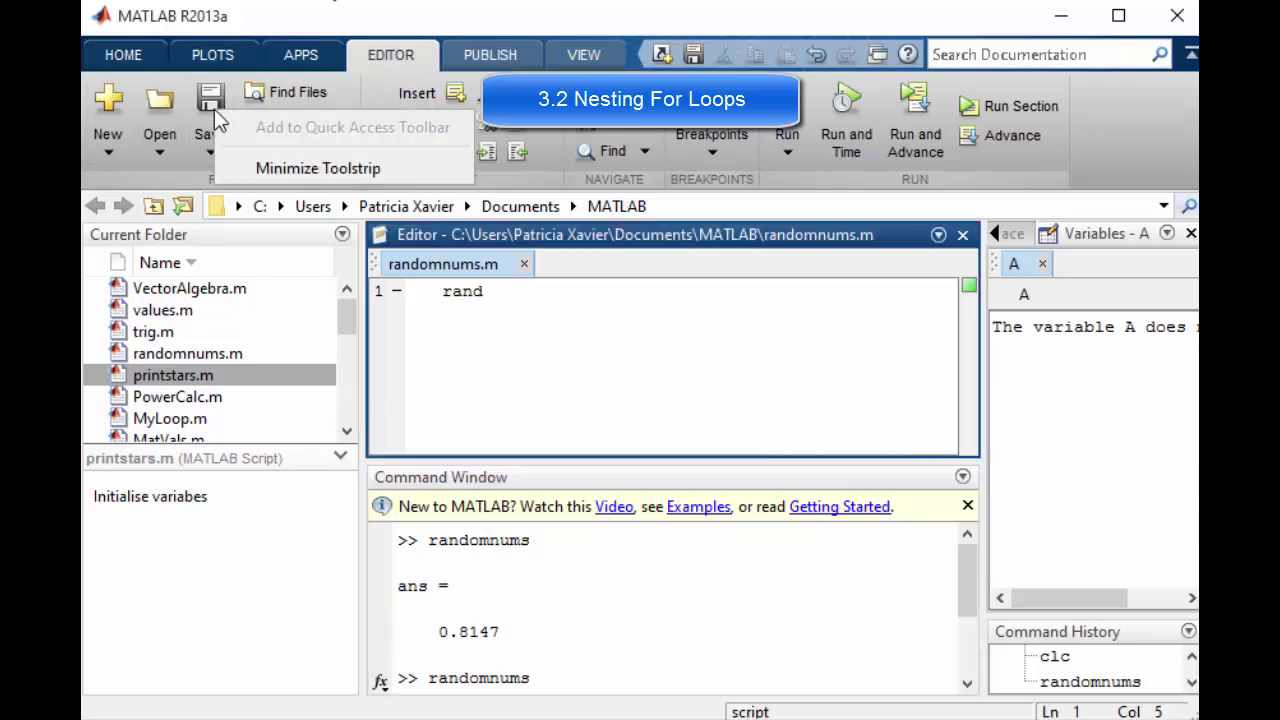
left_click(513, 343)
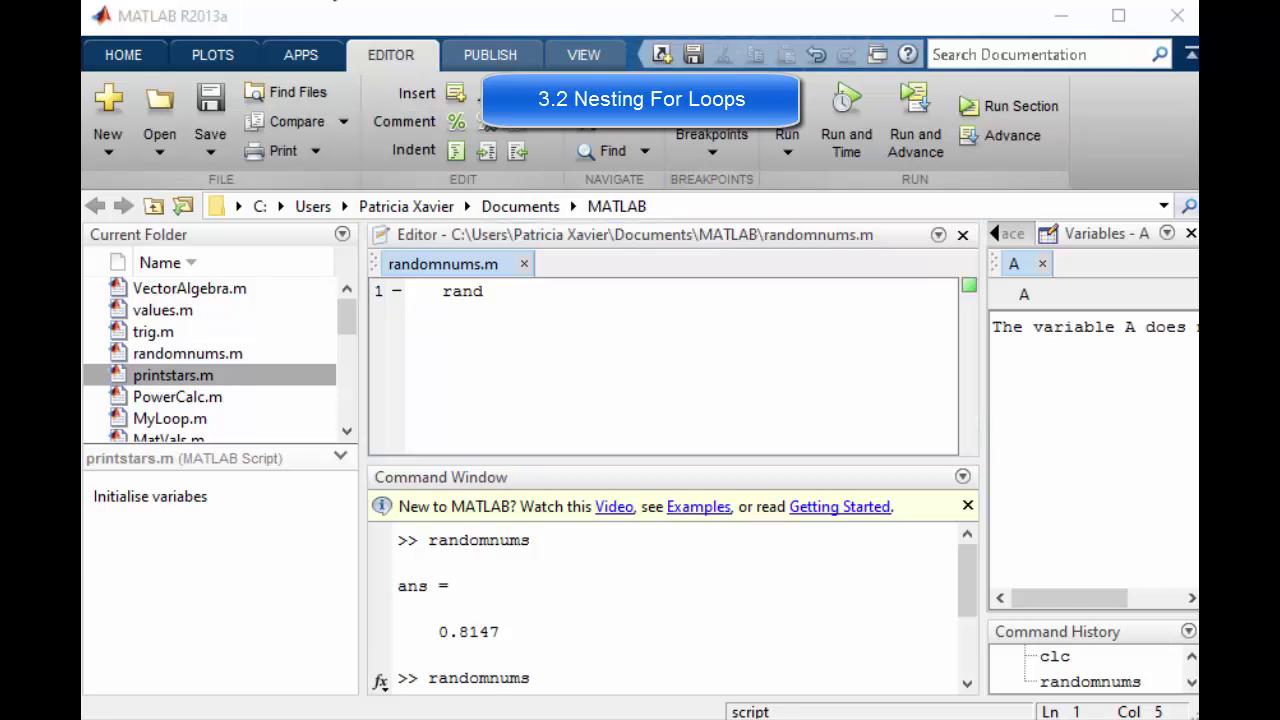
left_click(483, 329)
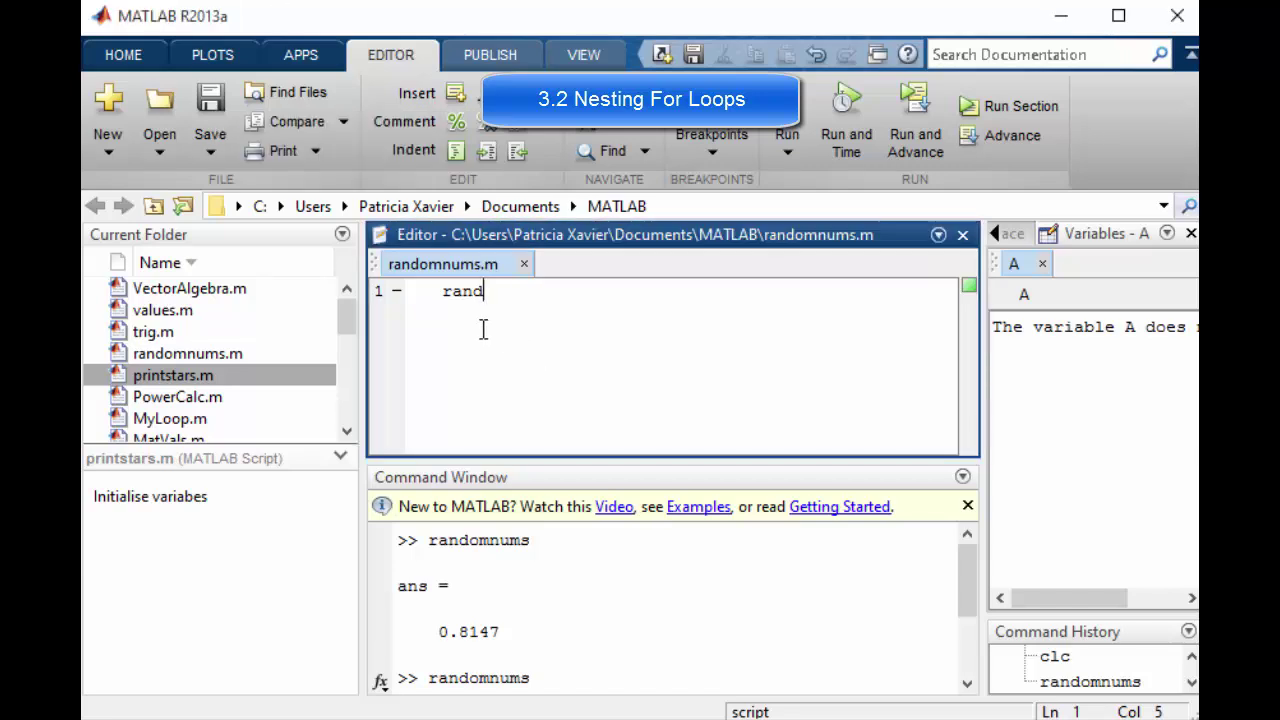
key("Left")
key("Left")
key("Left")
key("Left")
key("Return")
key("Up")
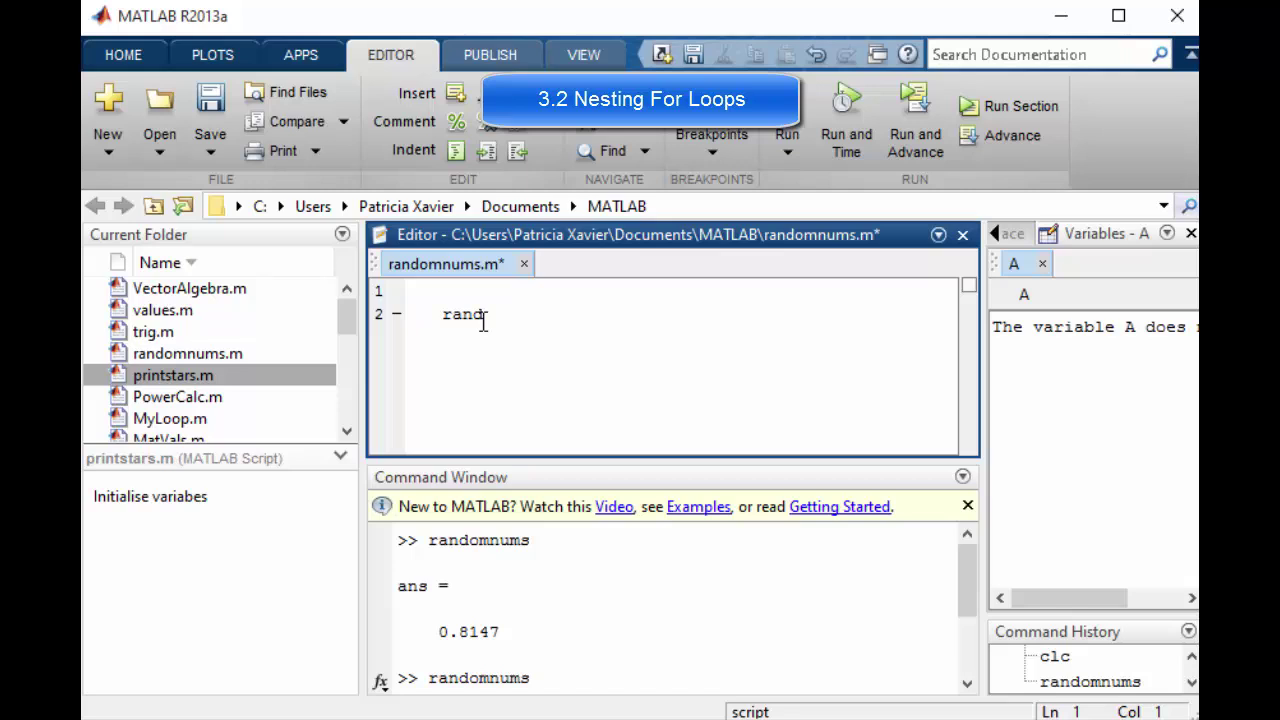
type("rng('")
type("shuffle")
type("')")
left_click(194, 106)
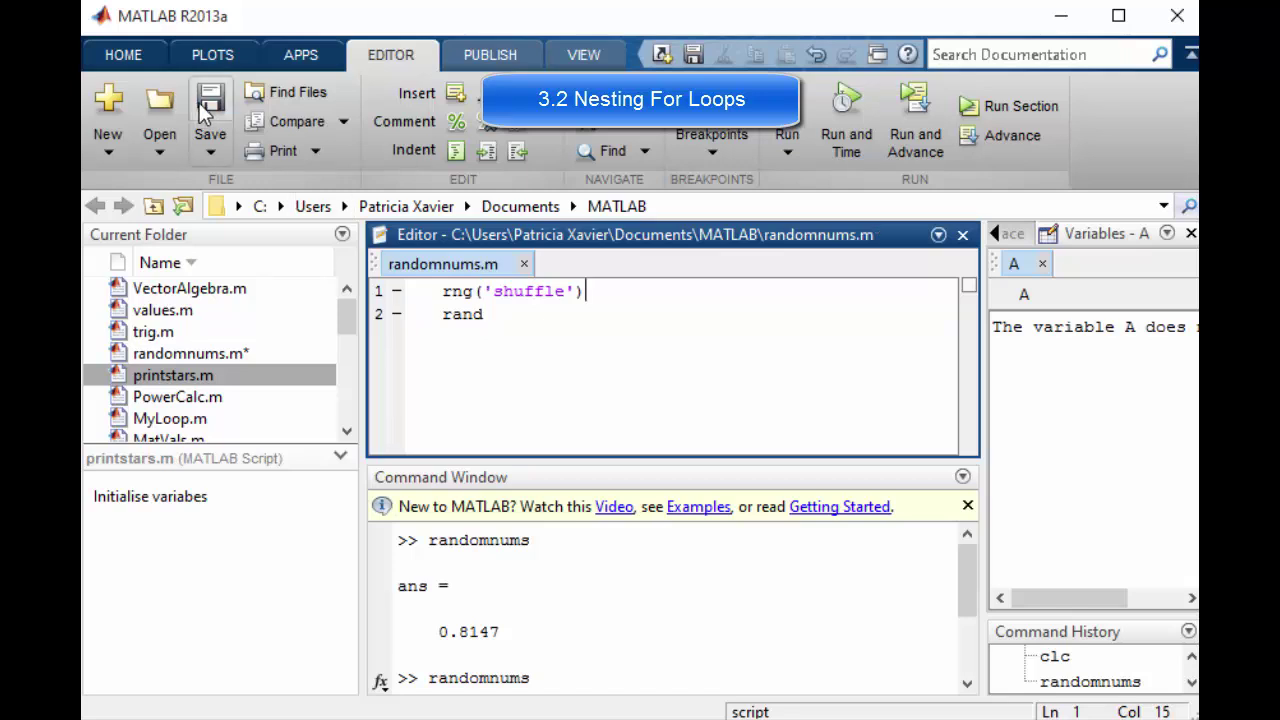
left_click(787, 105)
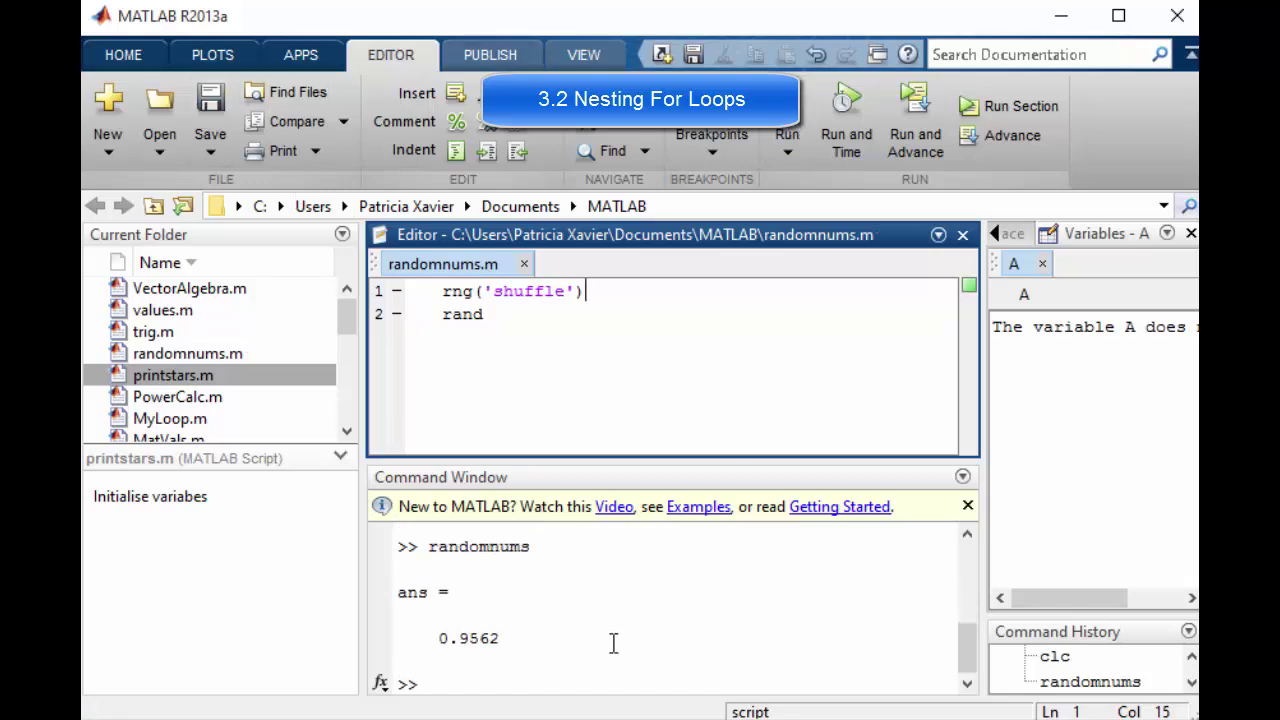